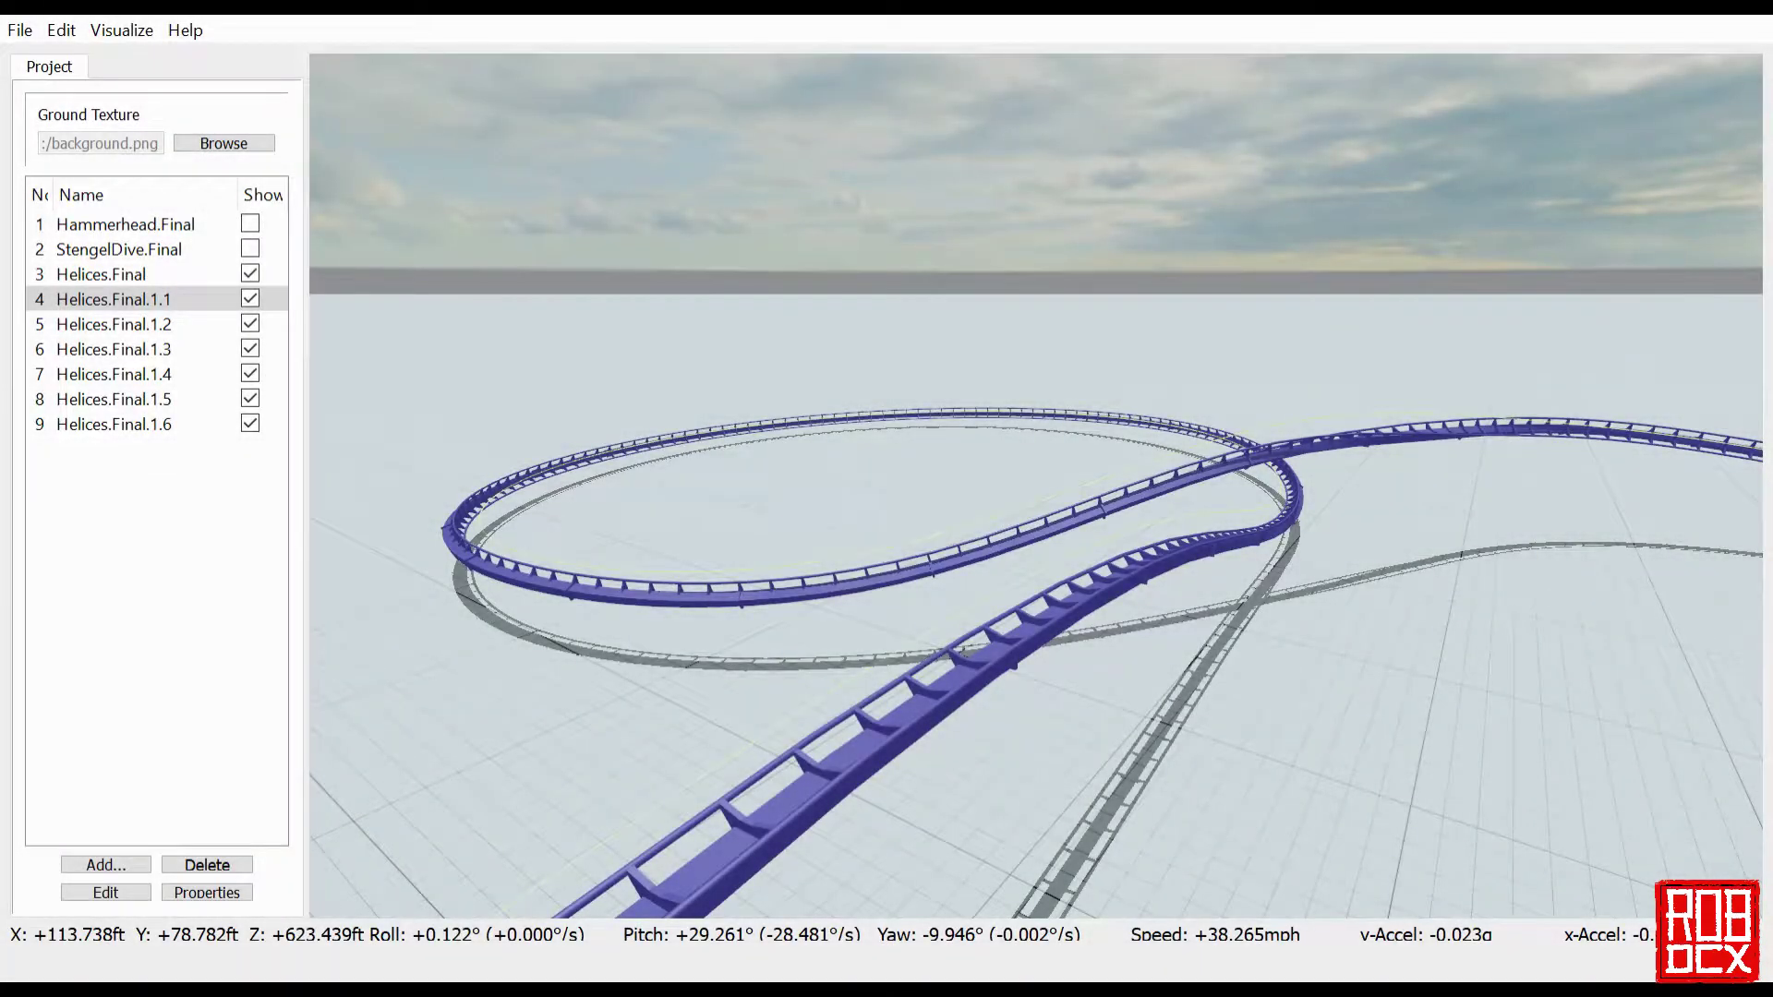
# - Hide the tracks Helices.Final.1.1 through Helices.Final.1.6 so that only Helices.Final is shown
pyautogui.moveTo(1344, 585); pyautogui.dragTo(1366, 586)
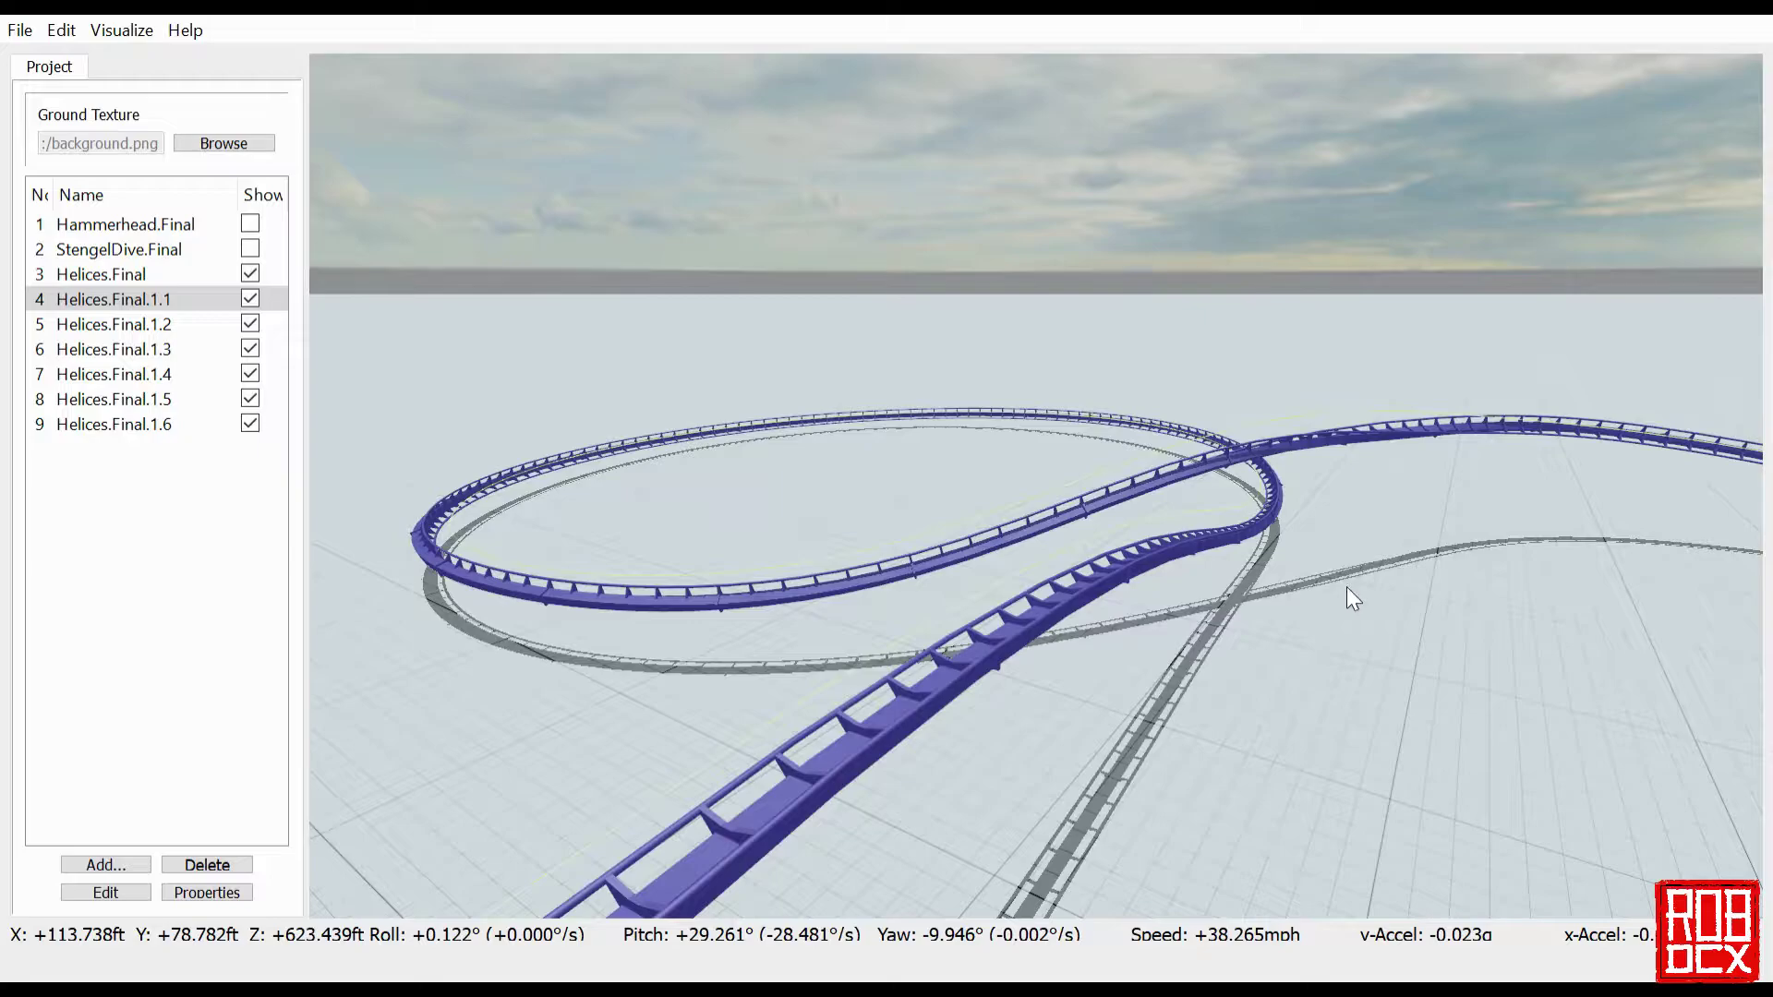
pyautogui.moveTo(1160, 634); pyautogui.dragTo(1424, 618)
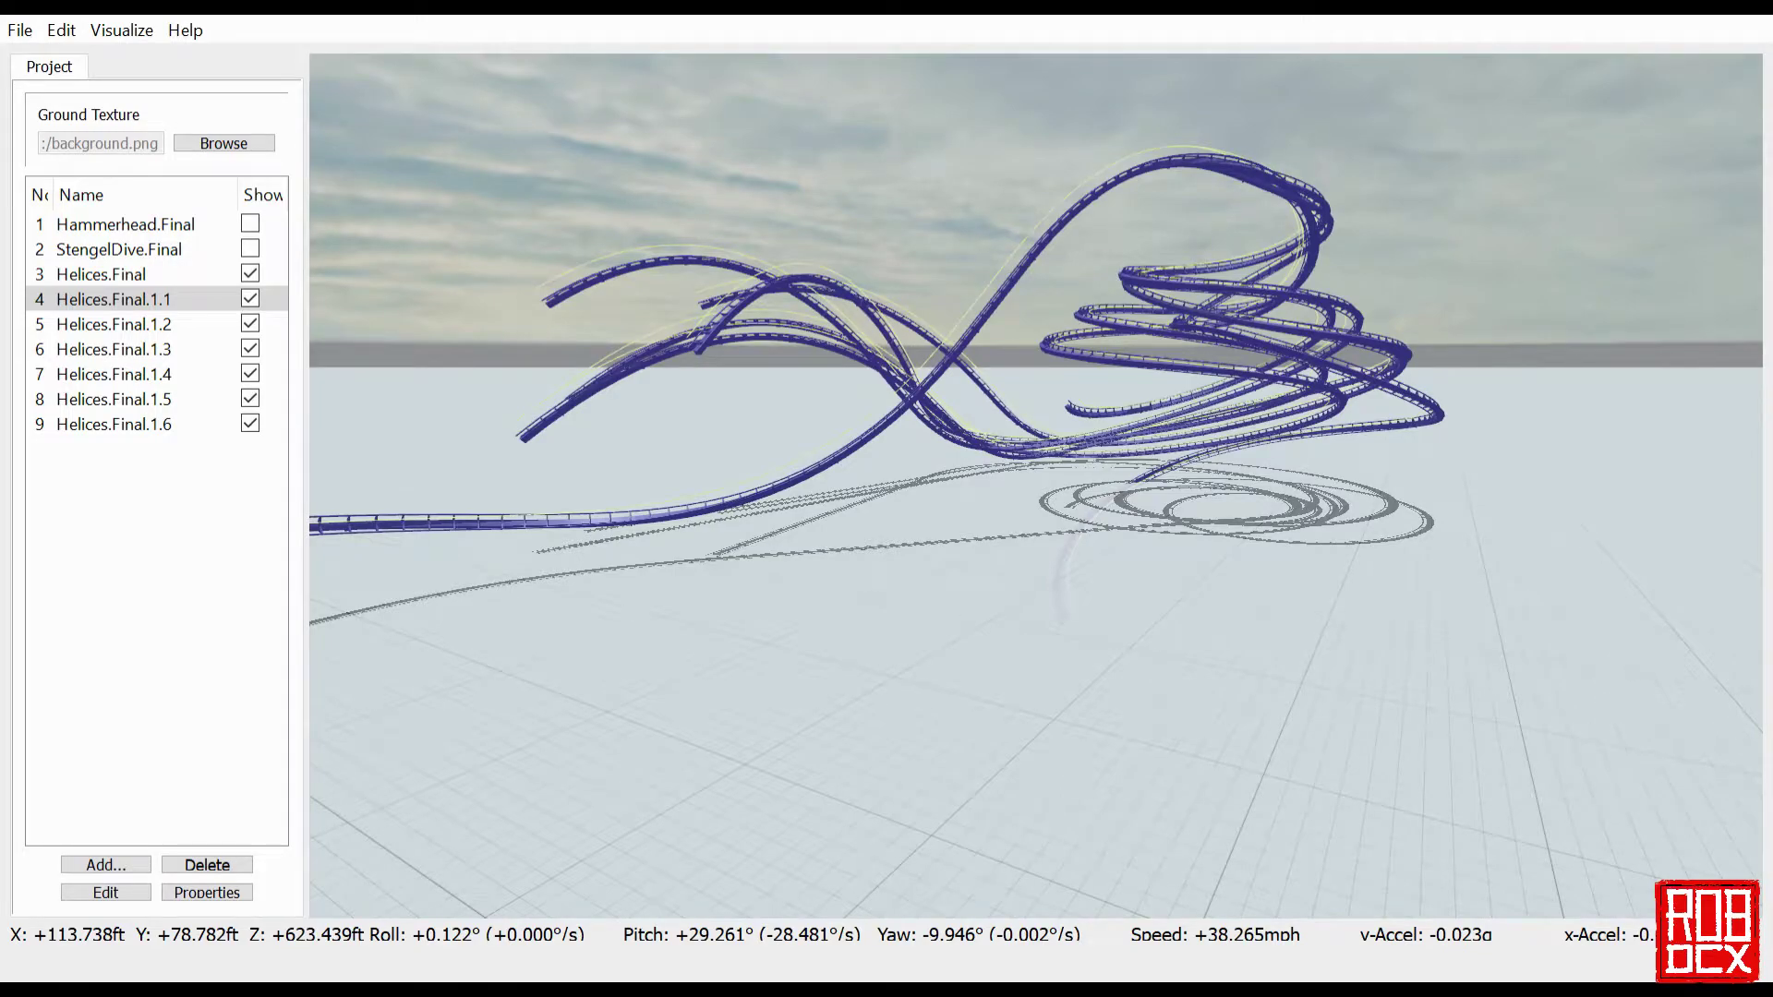
pyautogui.moveTo(1035, 486); pyautogui.dragTo(1043, 478)
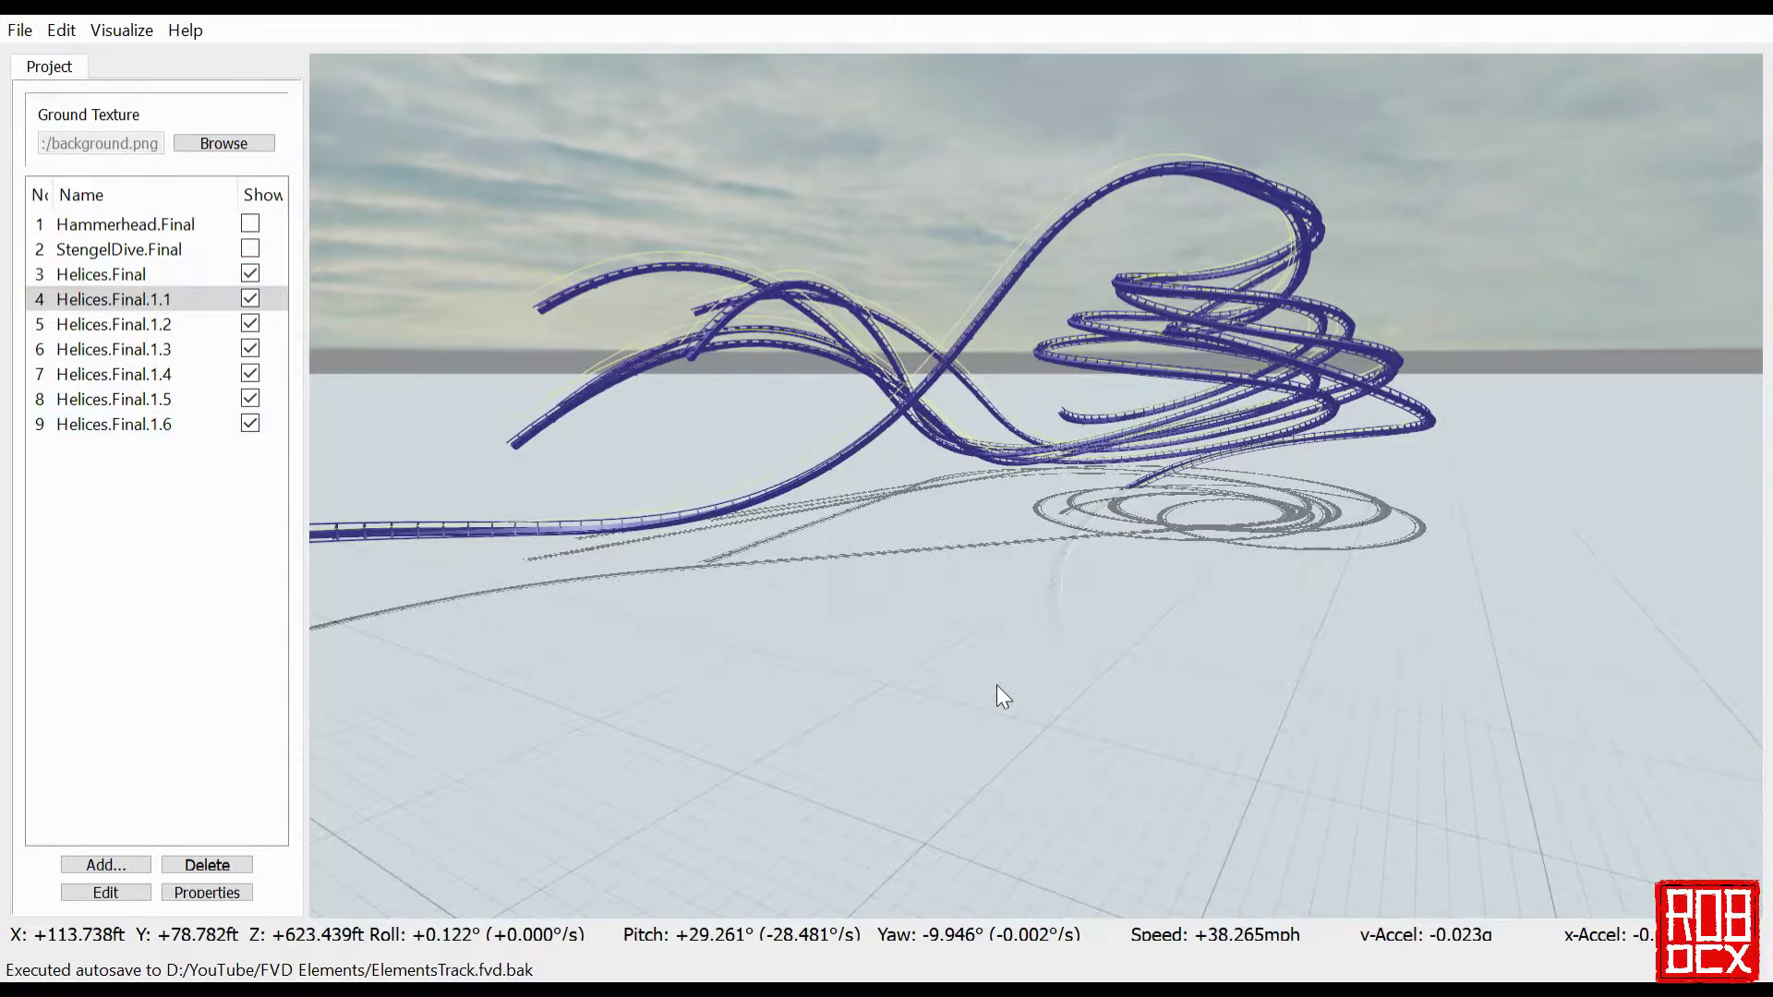
pyautogui.moveTo(995, 685); pyautogui.dragTo(1017, 633)
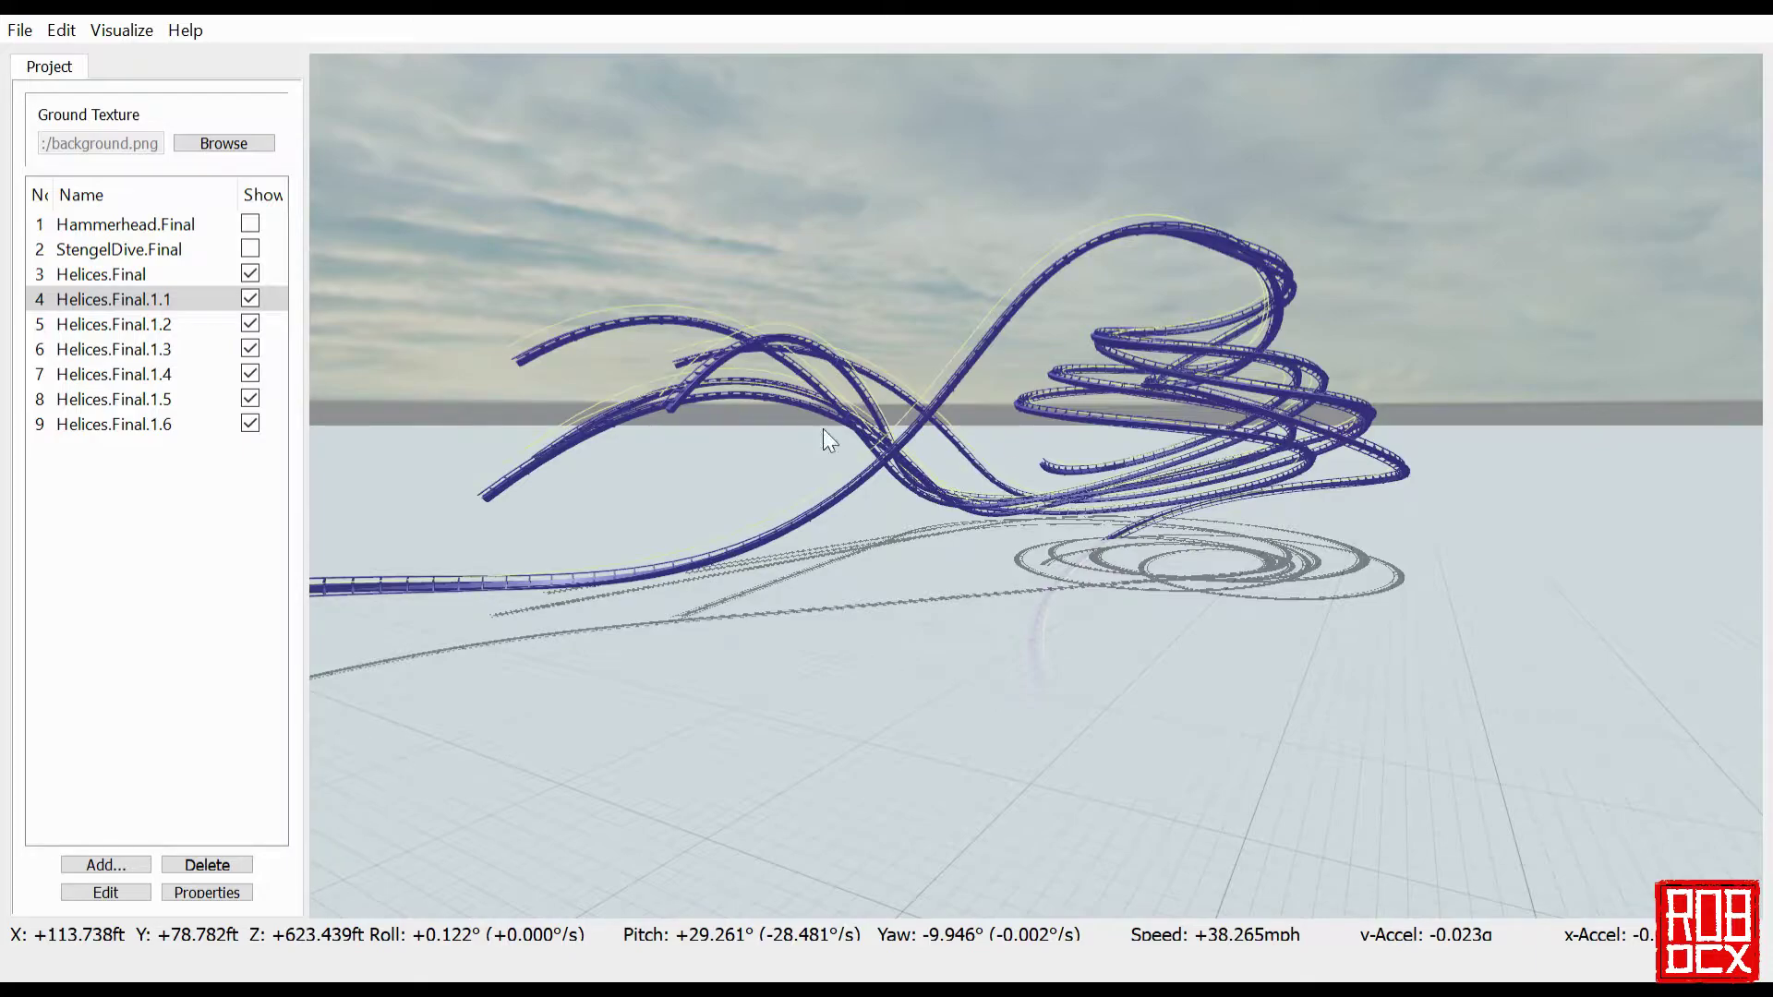
pyautogui.click(256, 424)
pyautogui.click(256, 401)
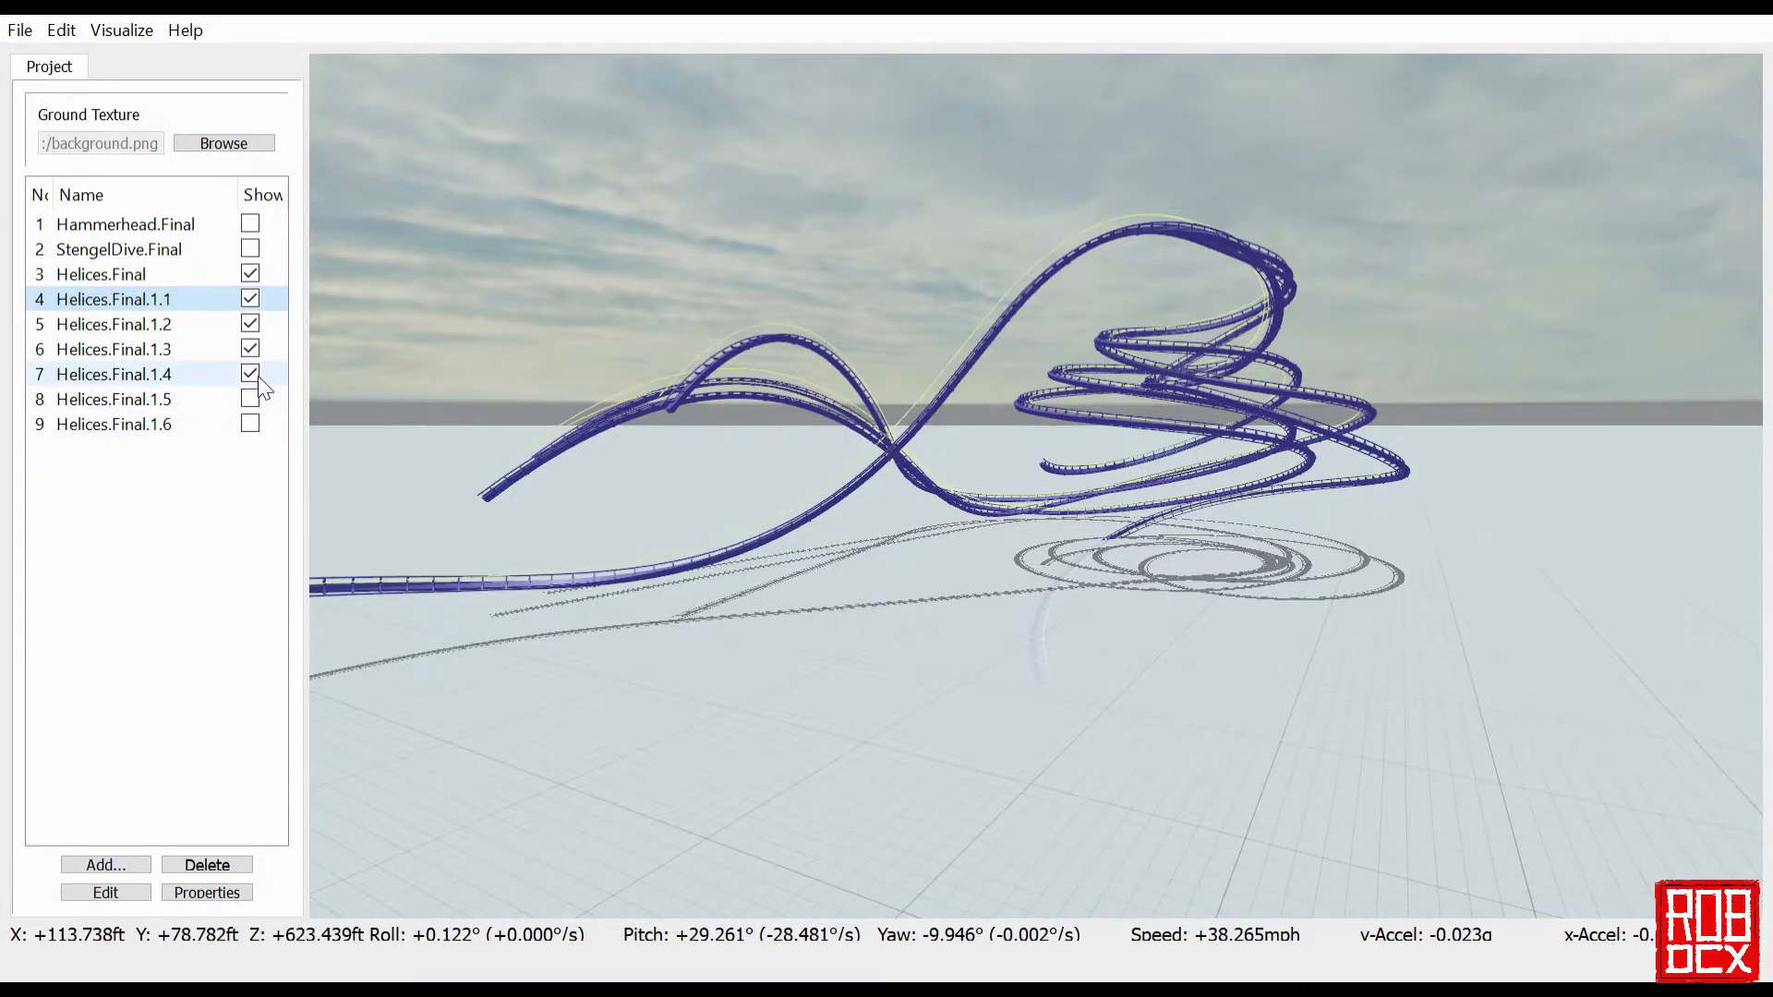
pyautogui.click(257, 374)
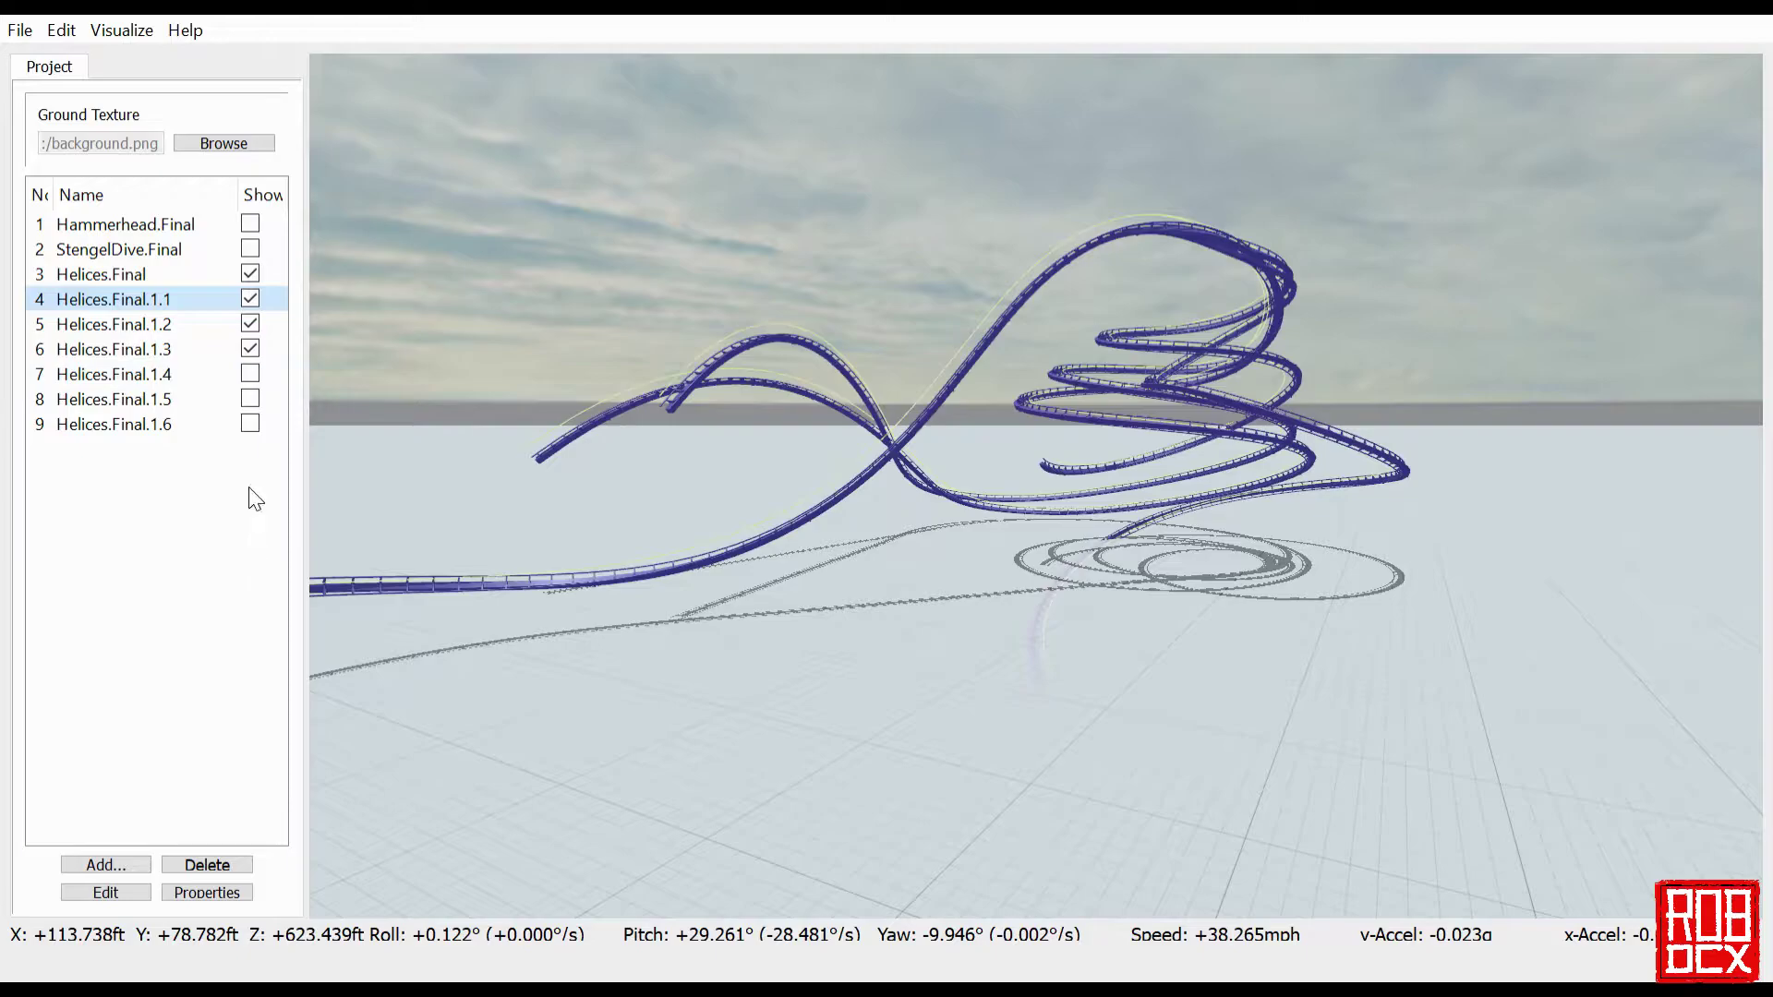
pyautogui.click(252, 349)
pyautogui.click(251, 323)
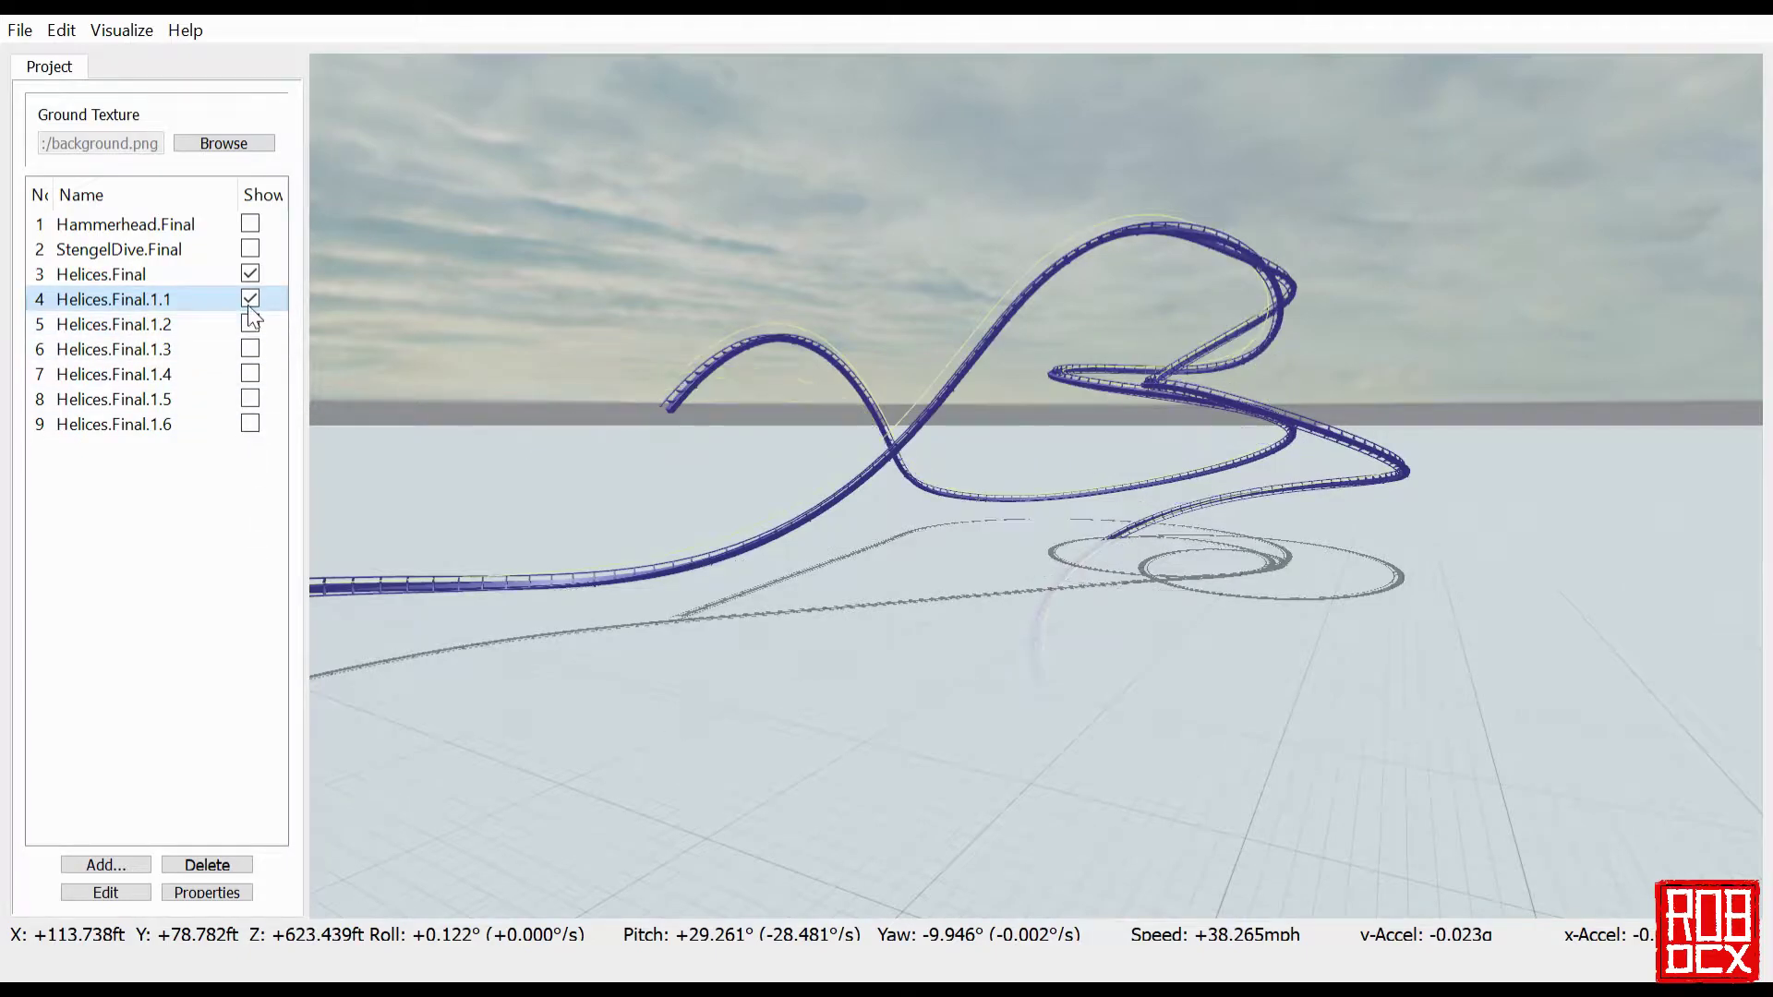
pyautogui.click(252, 299)
# - Examine the shape of the Helices.Final track in the 3D view from close up and from several sides
pyautogui.click(408, 395)
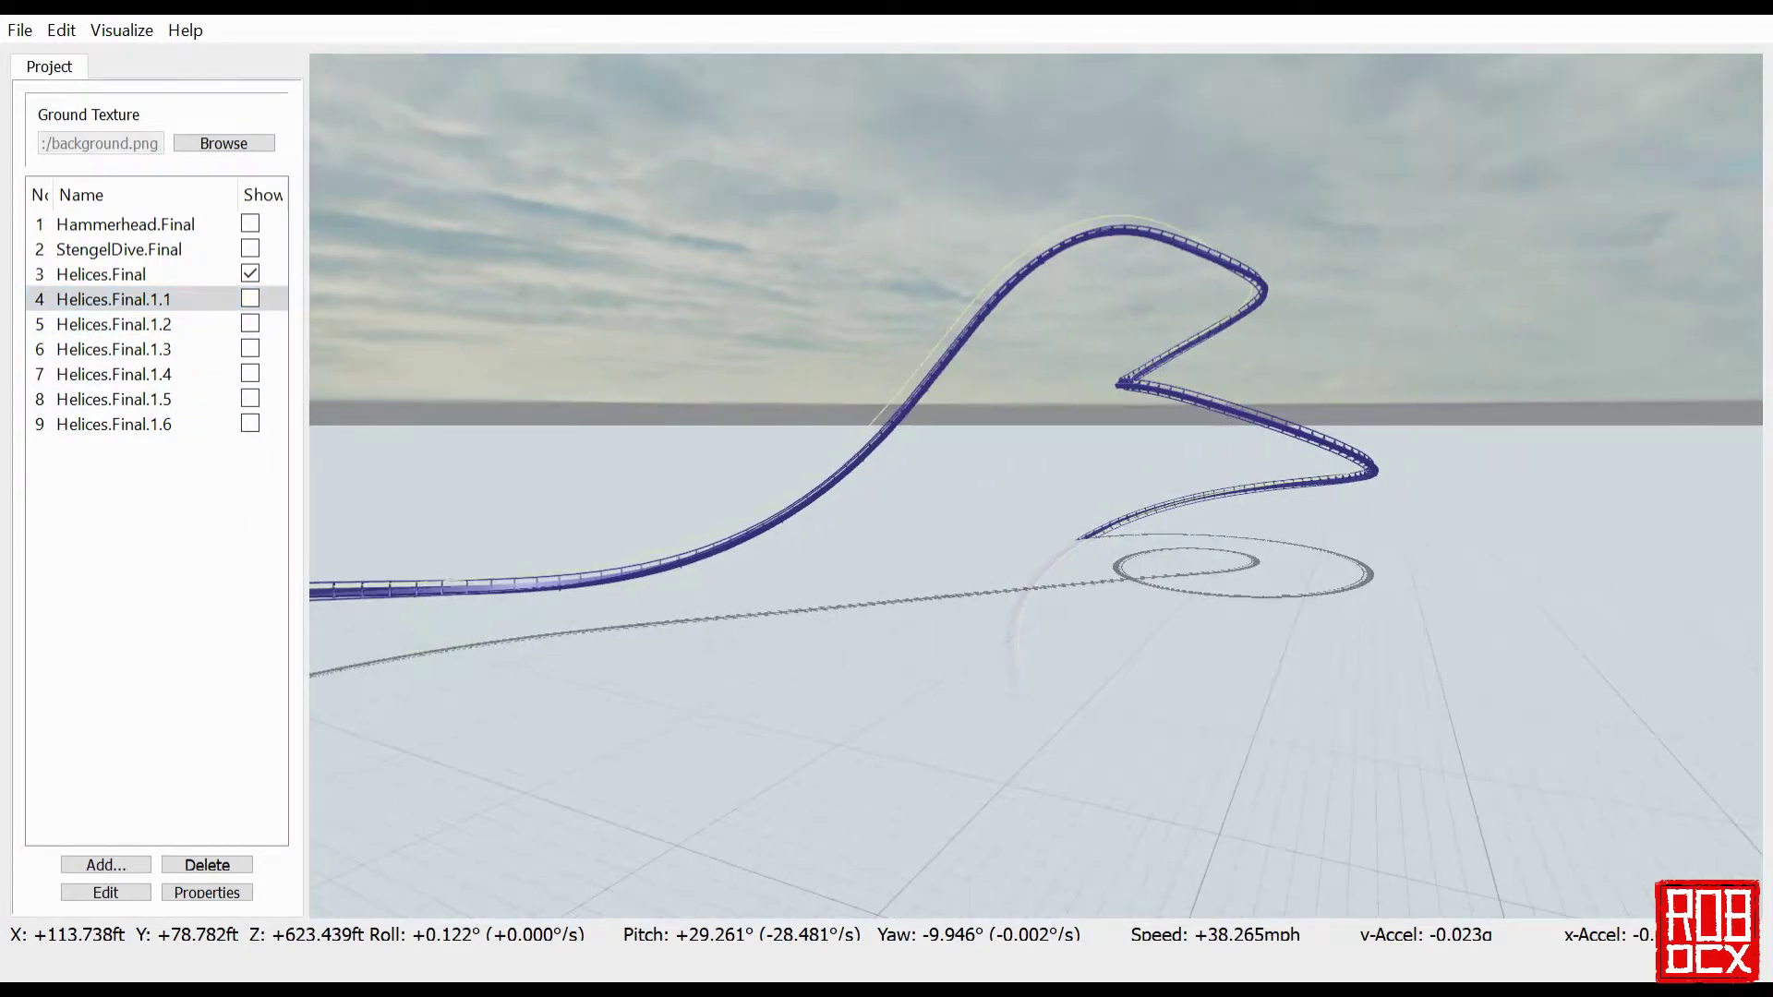
pyautogui.press('w')
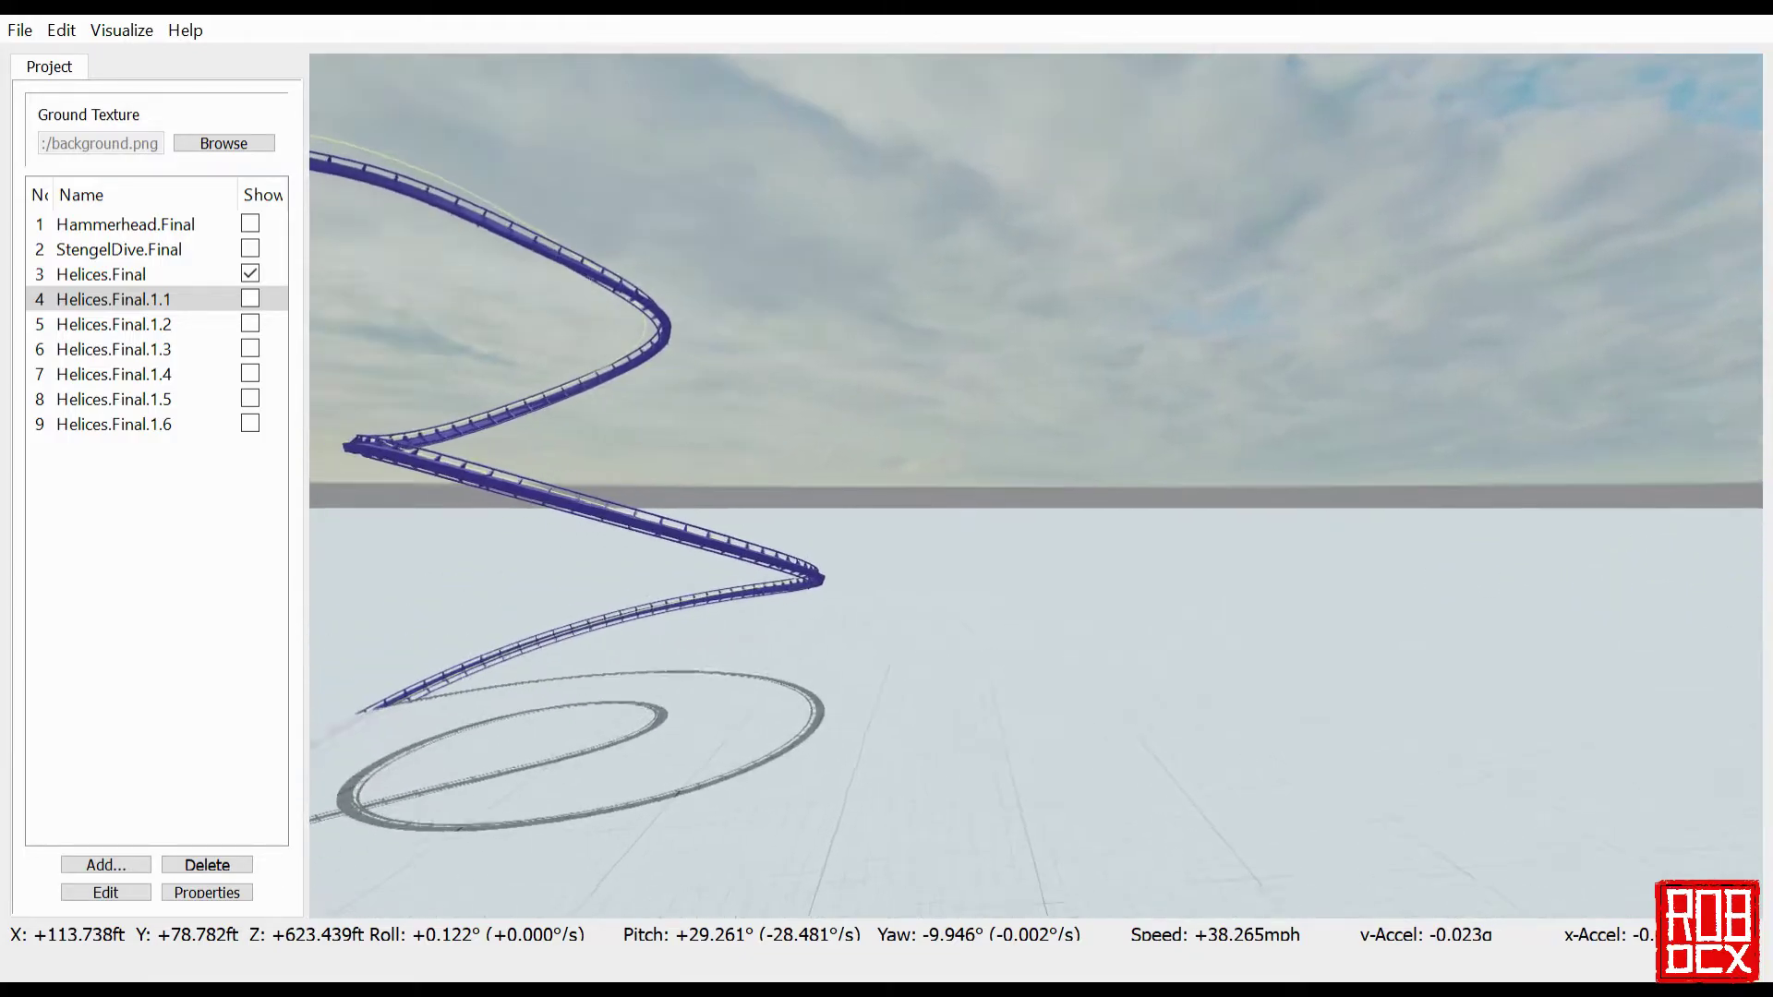
pyautogui.press('w')
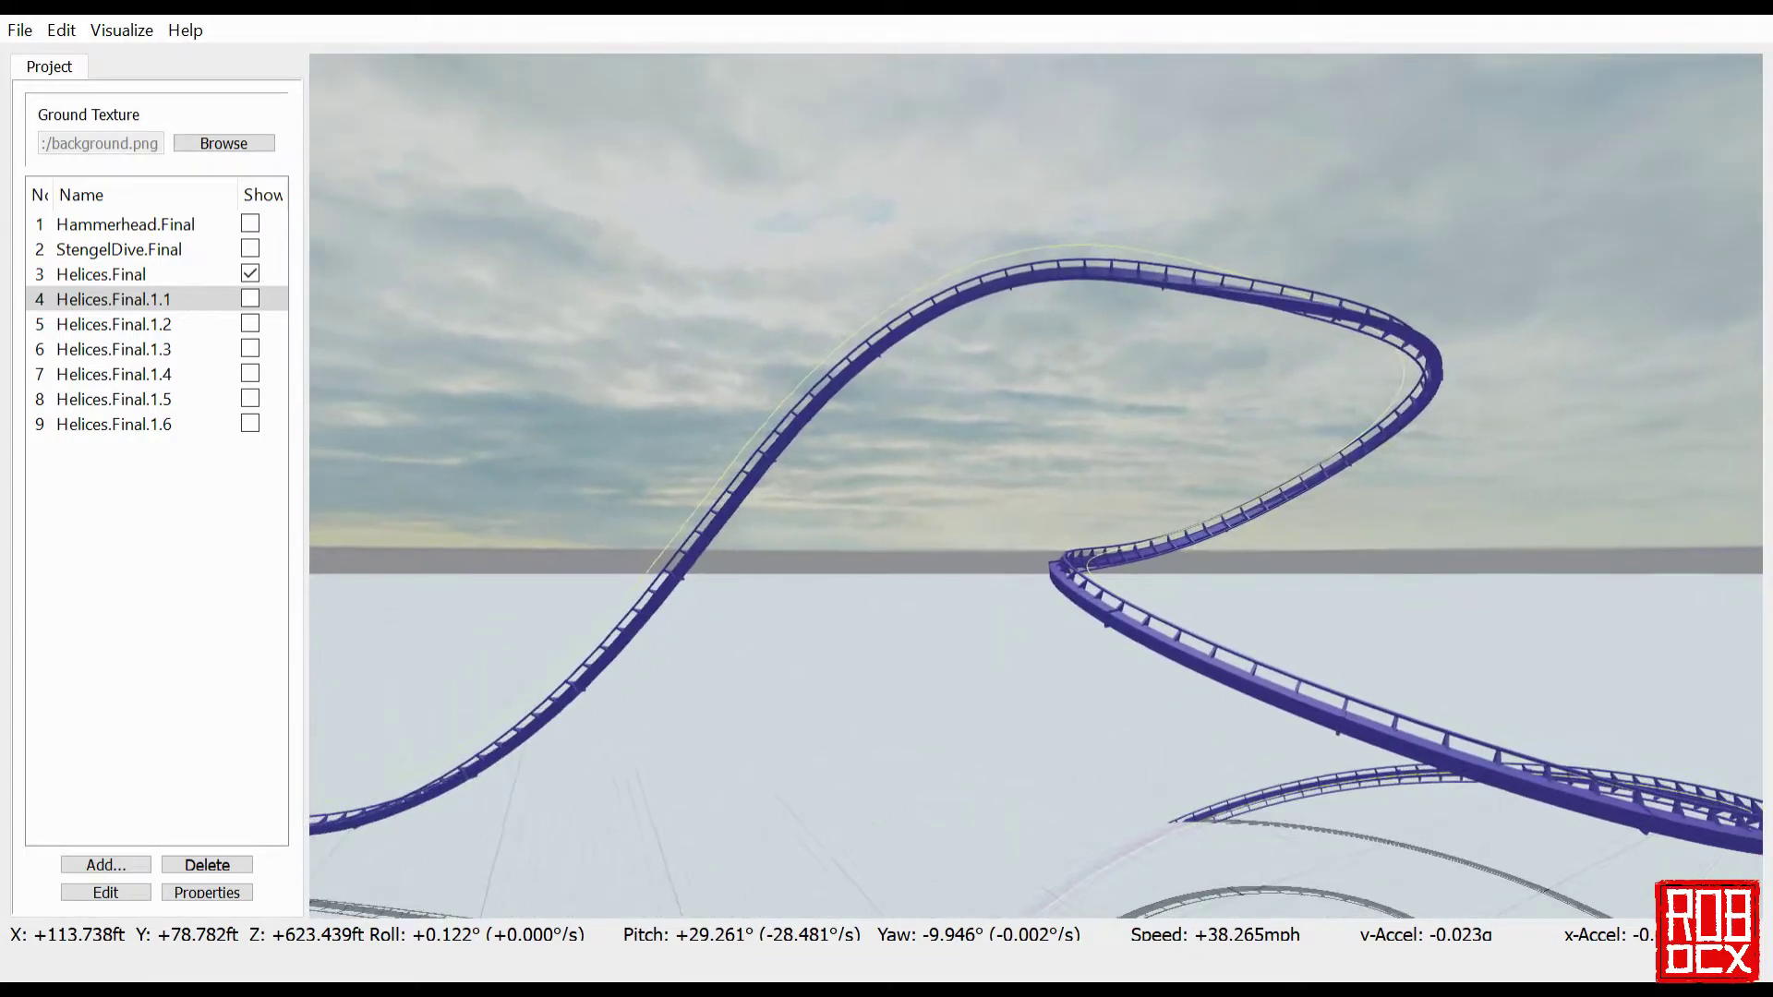
pyautogui.press('s')
pyautogui.press('s')
pyautogui.press('d')
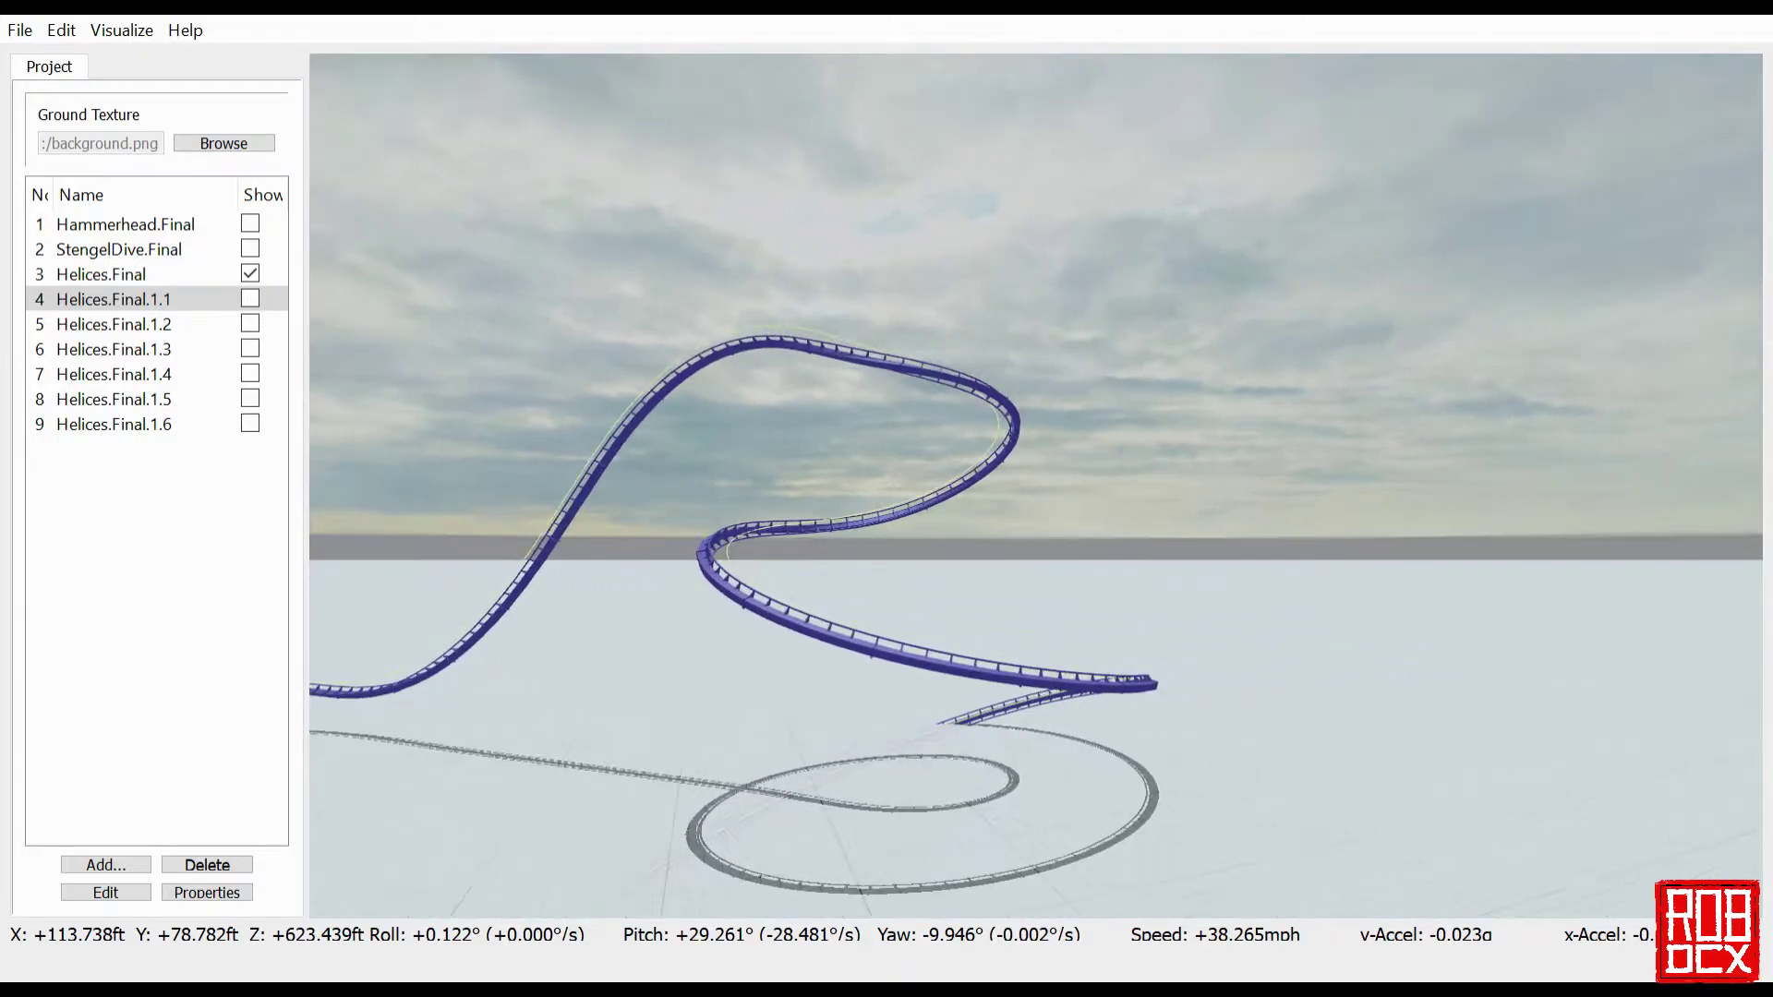
pyautogui.press('d')
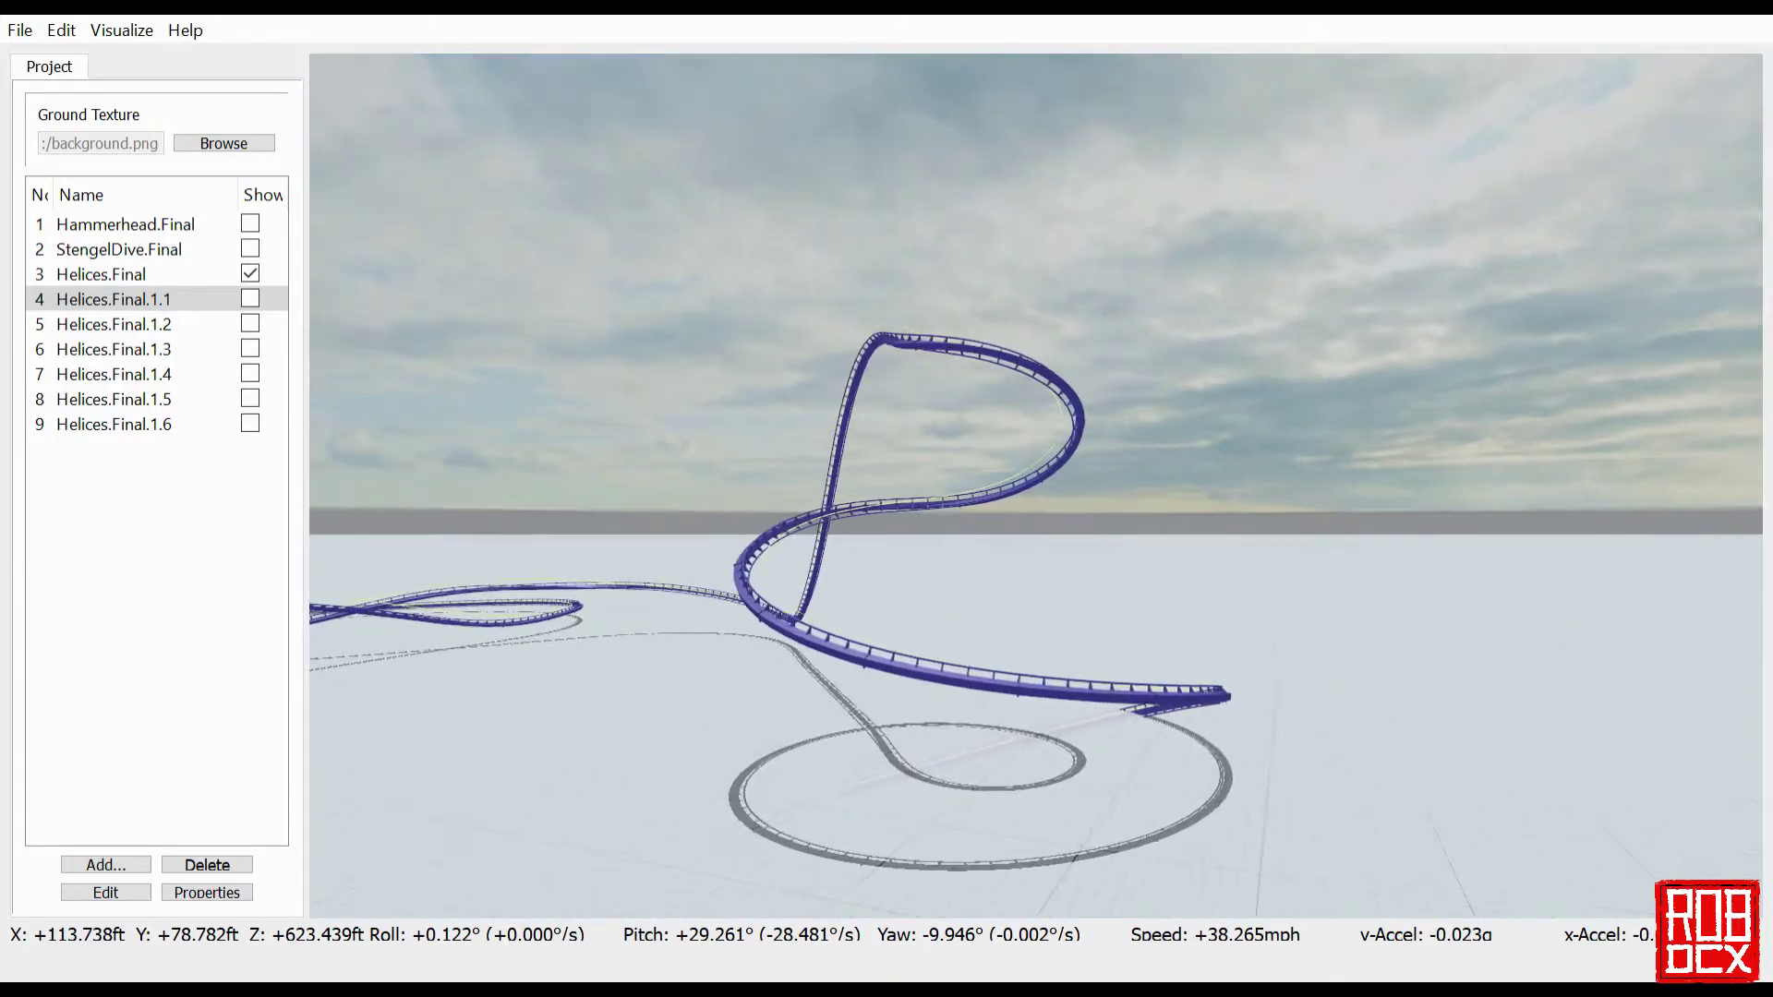
pyautogui.press('d')
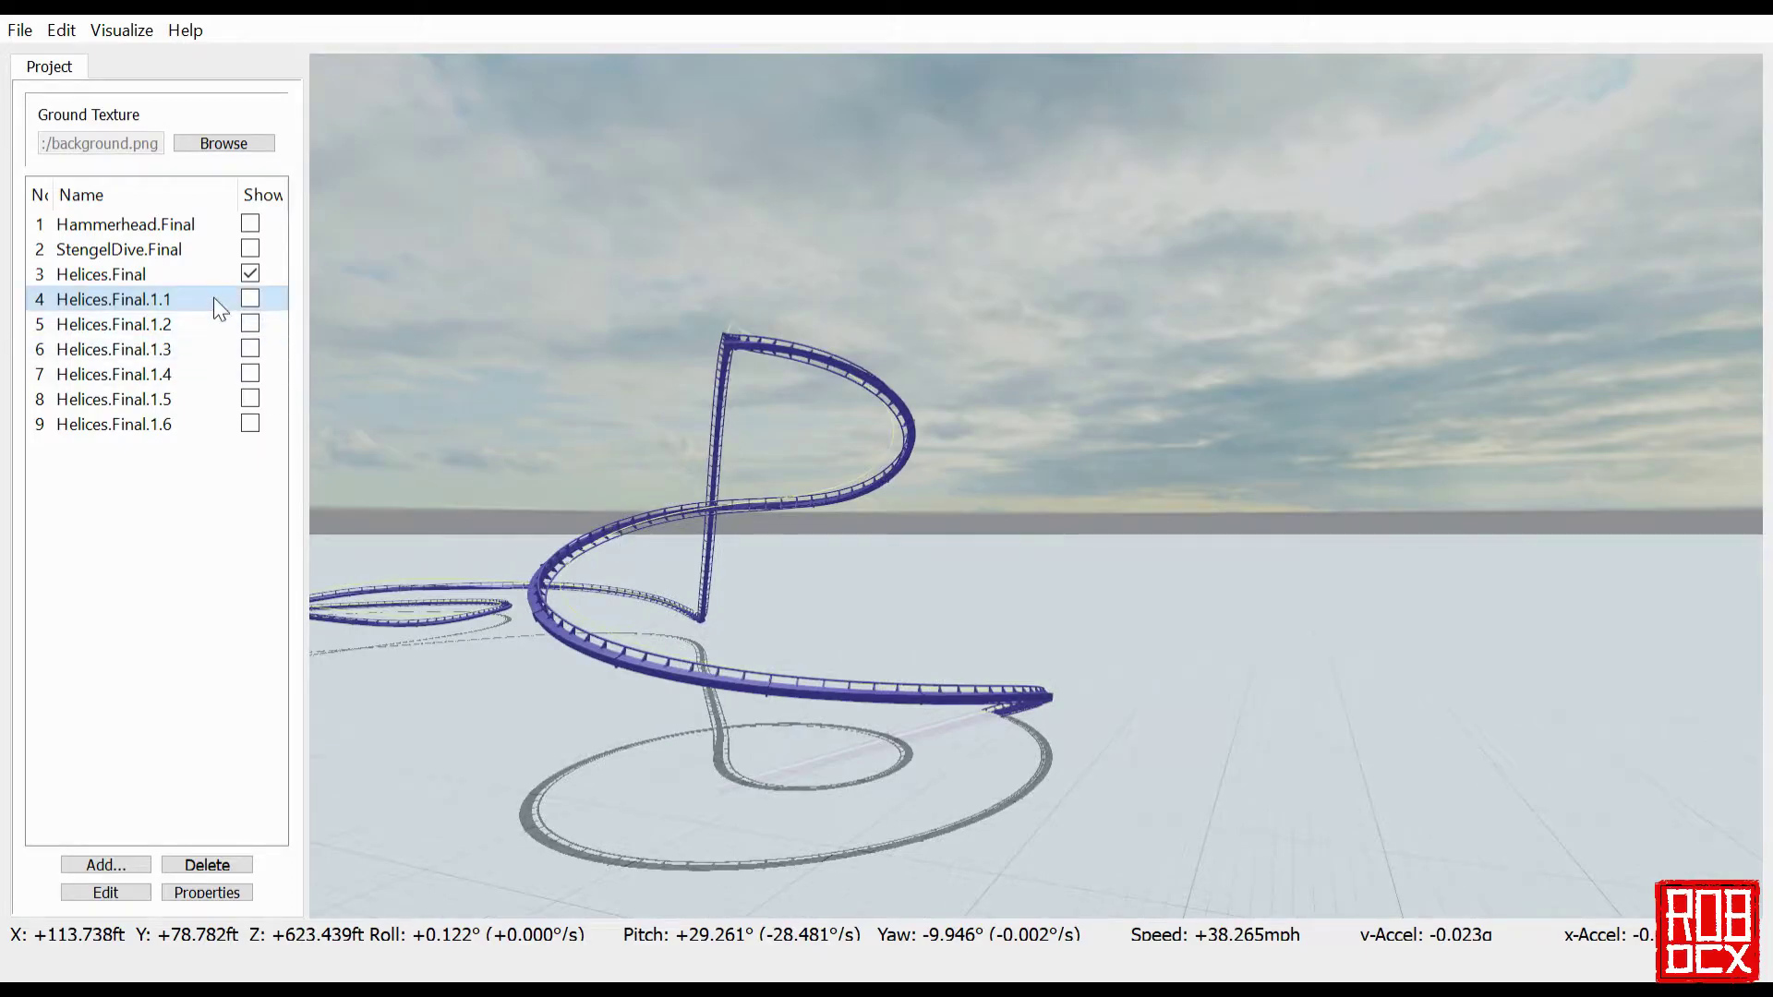
# - Hide the Helices.Final track and show only Helices.Final.1.6 to examine its shape
pyautogui.click(250, 274)
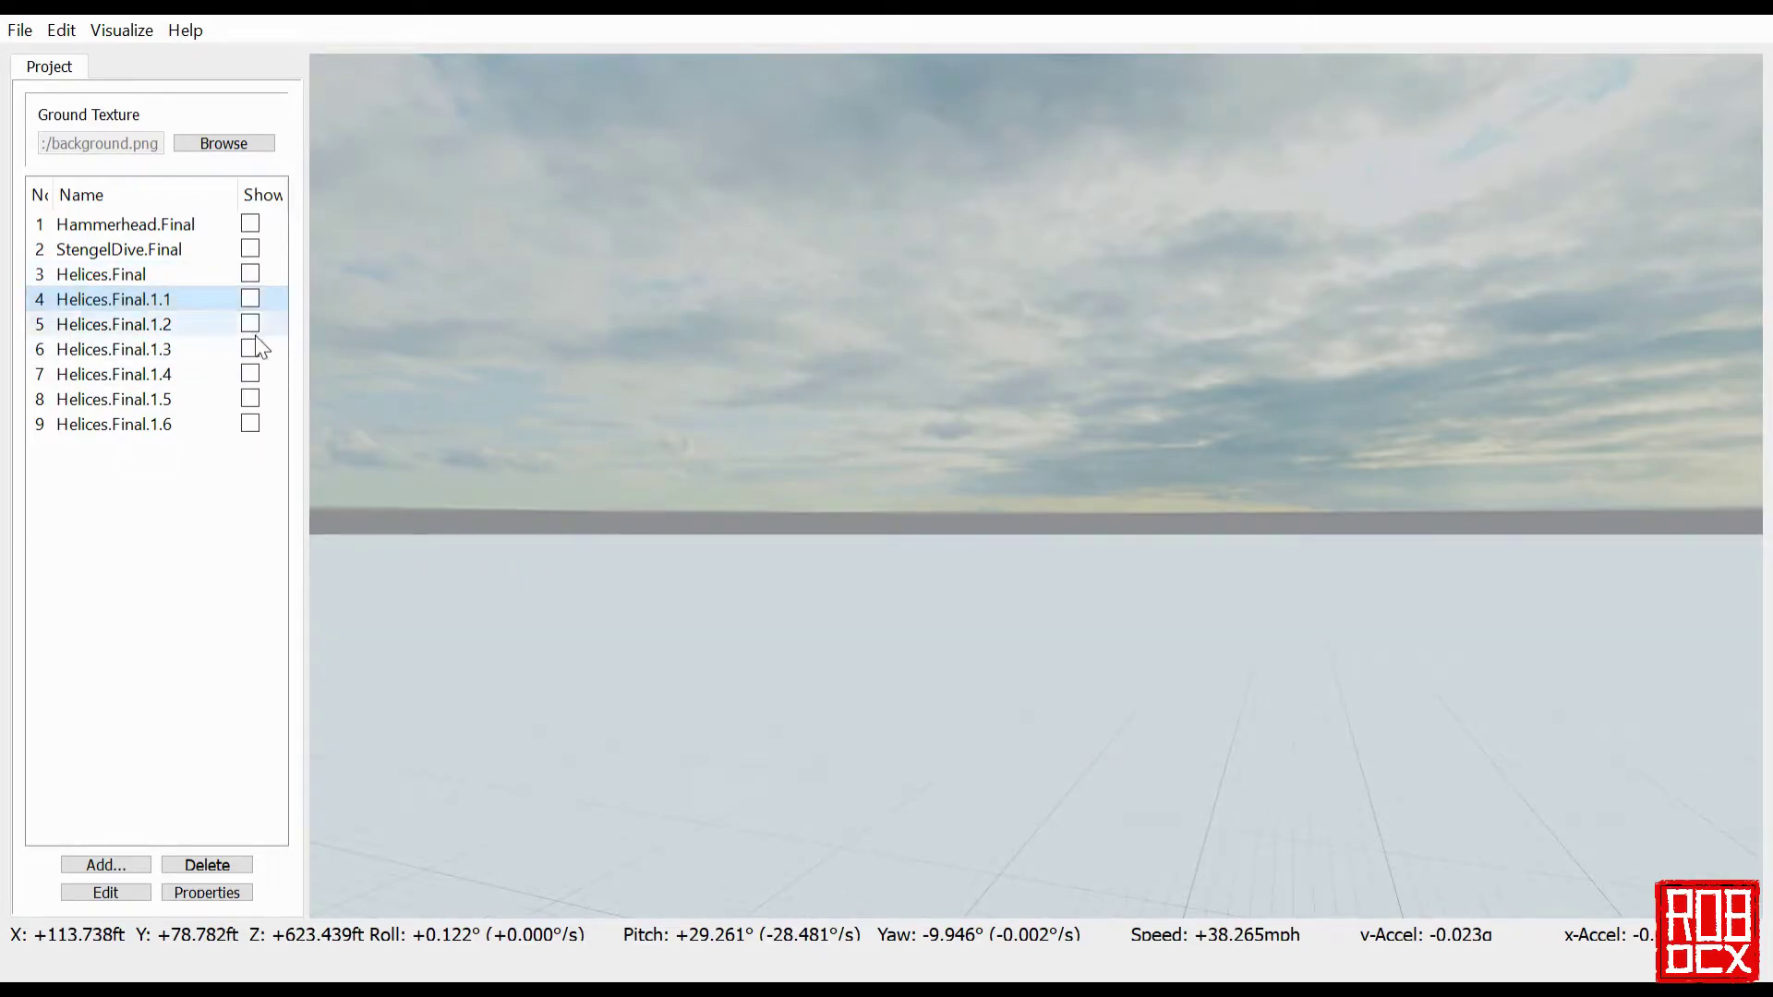
pyautogui.click(250, 424)
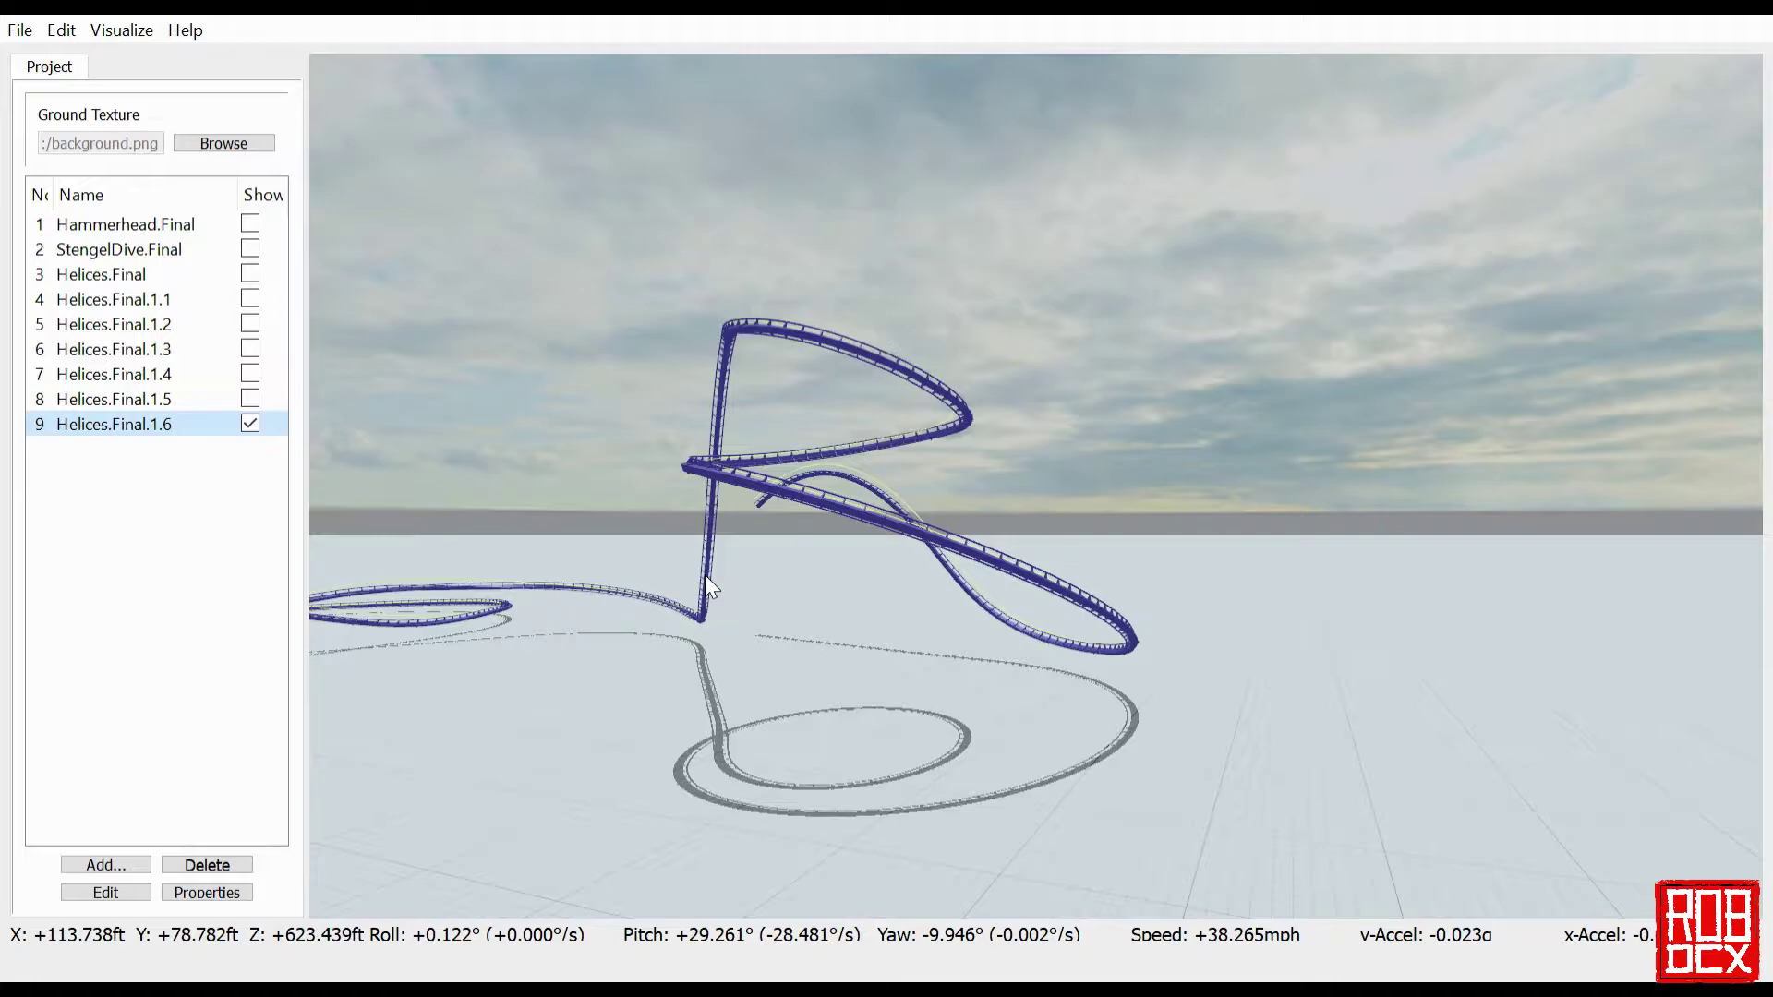
pyautogui.moveTo(705, 574); pyautogui.dragTo(698, 538)
pyautogui.press('w')
pyautogui.press('s')
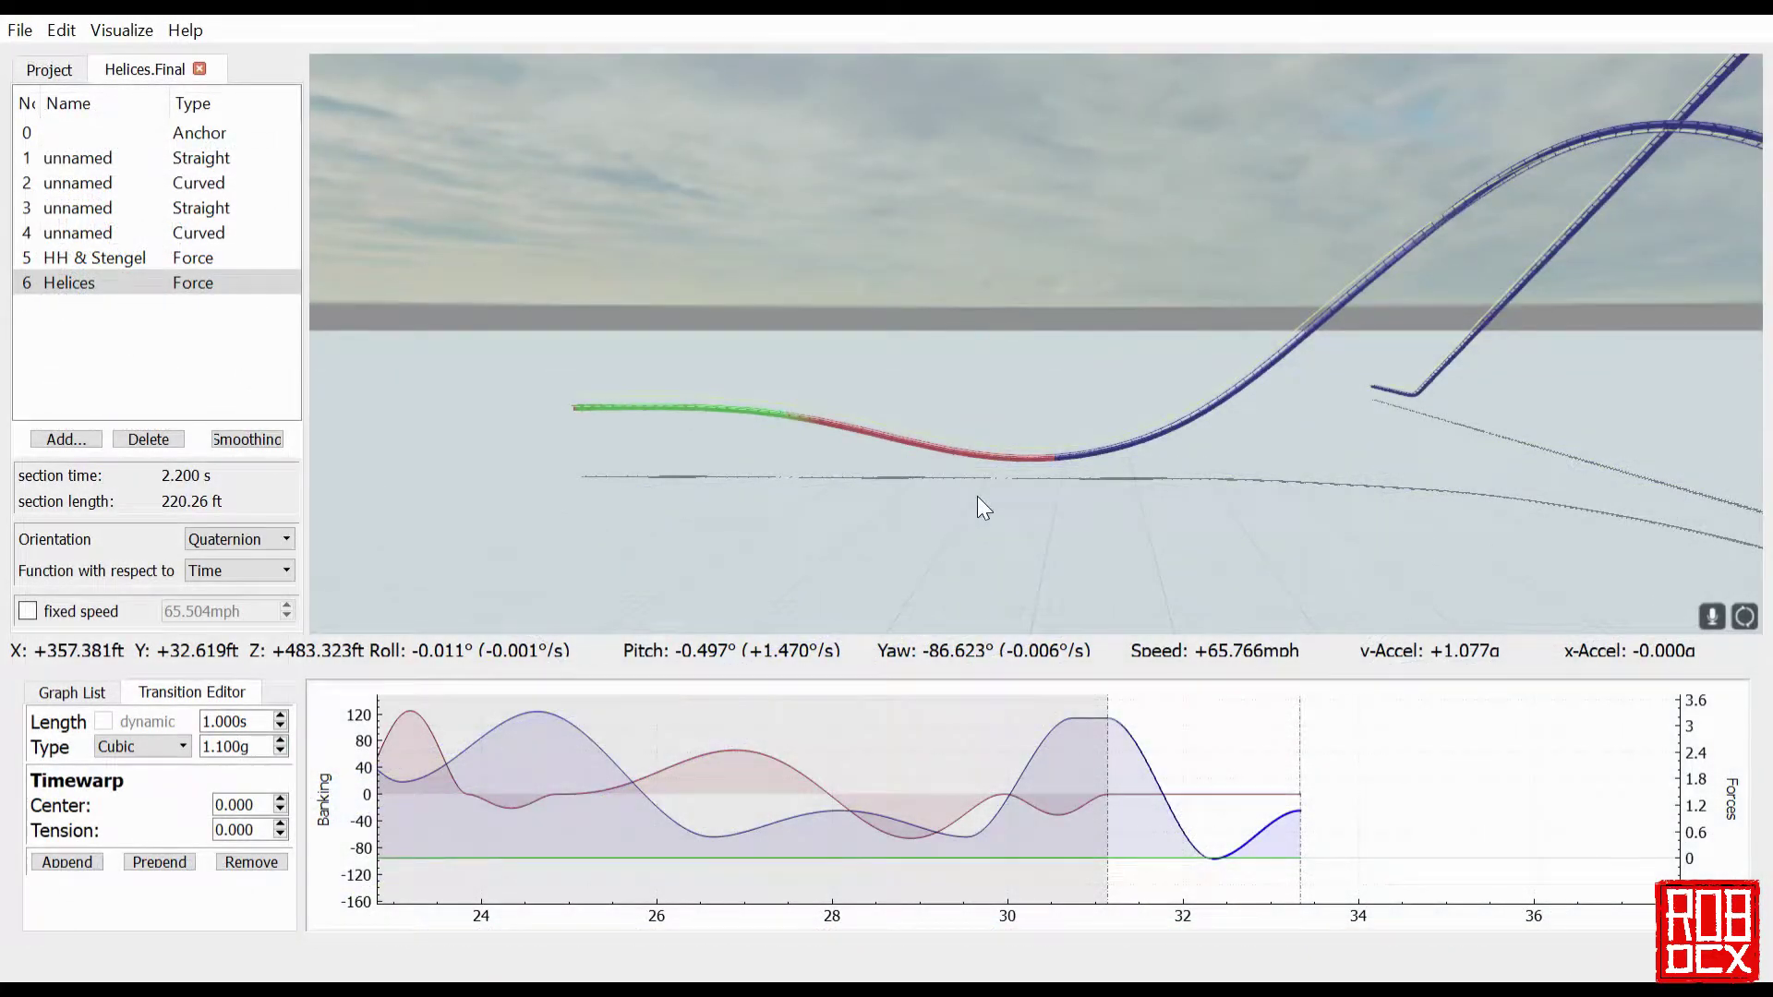
# - Inspect the HH & Stengel section's graphs and track, and return to the Helices section
pyautogui.moveTo(977, 496); pyautogui.dragTo(984, 420)
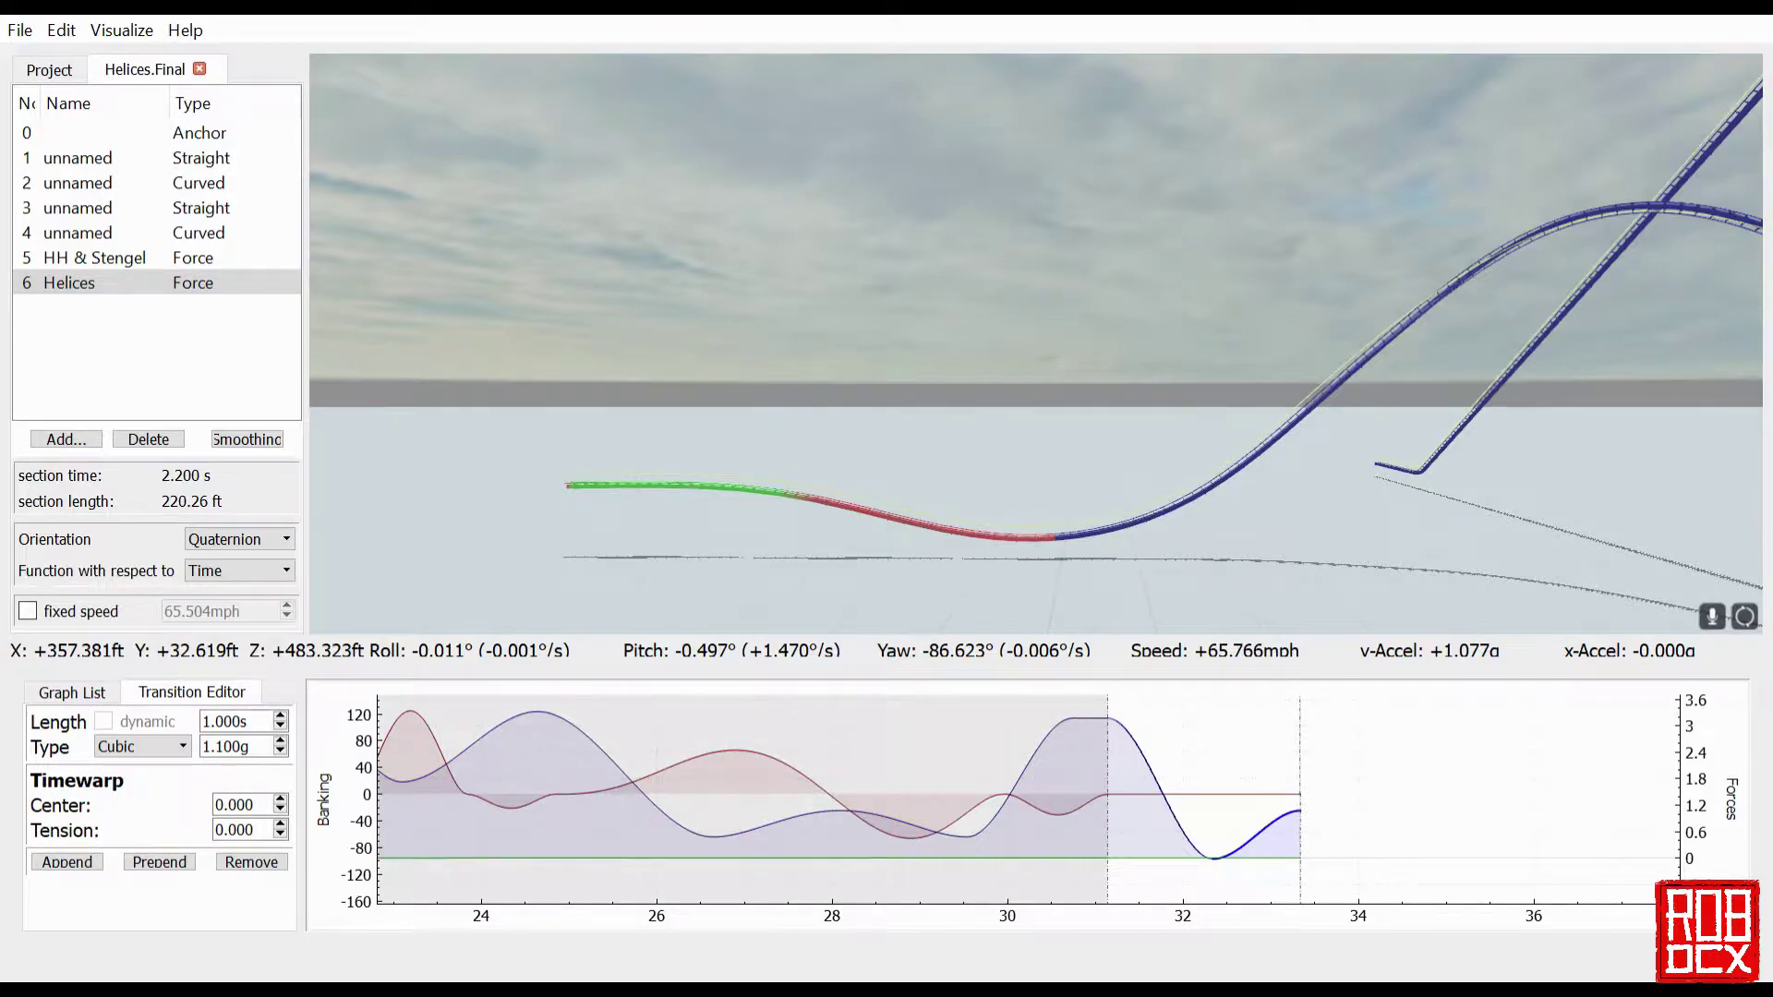
pyautogui.moveTo(984, 420); pyautogui.dragTo(1034, 451)
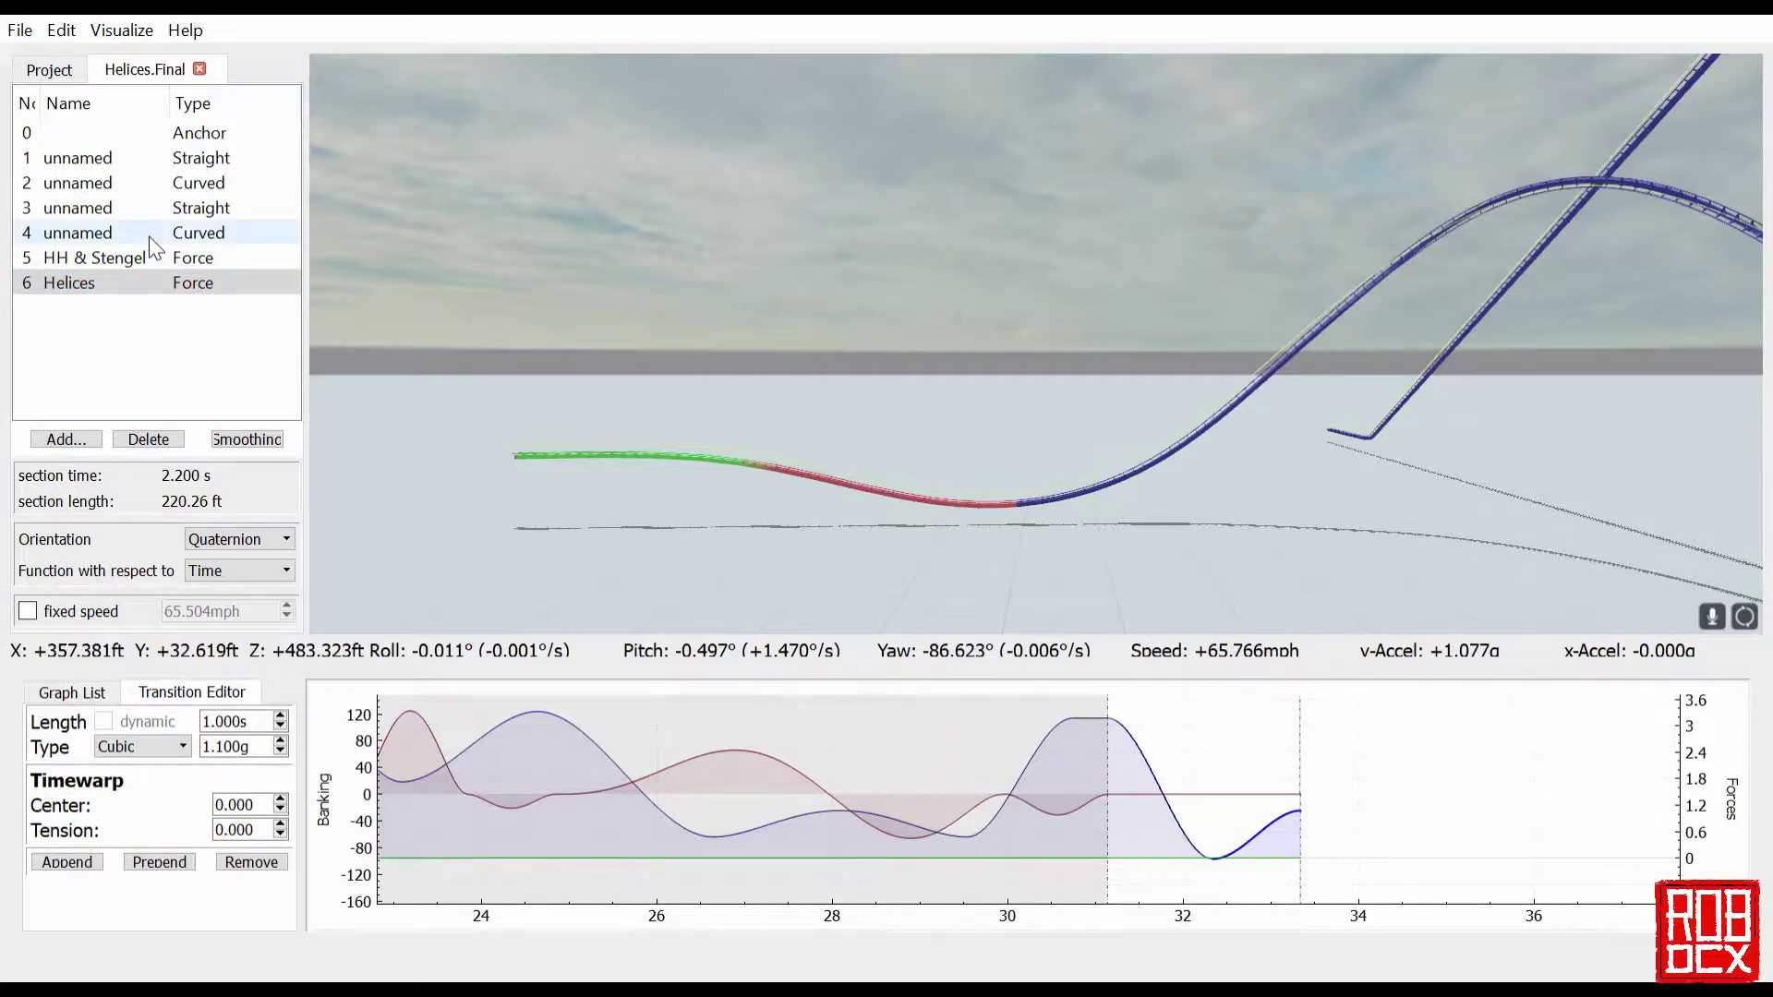
pyautogui.click(161, 259)
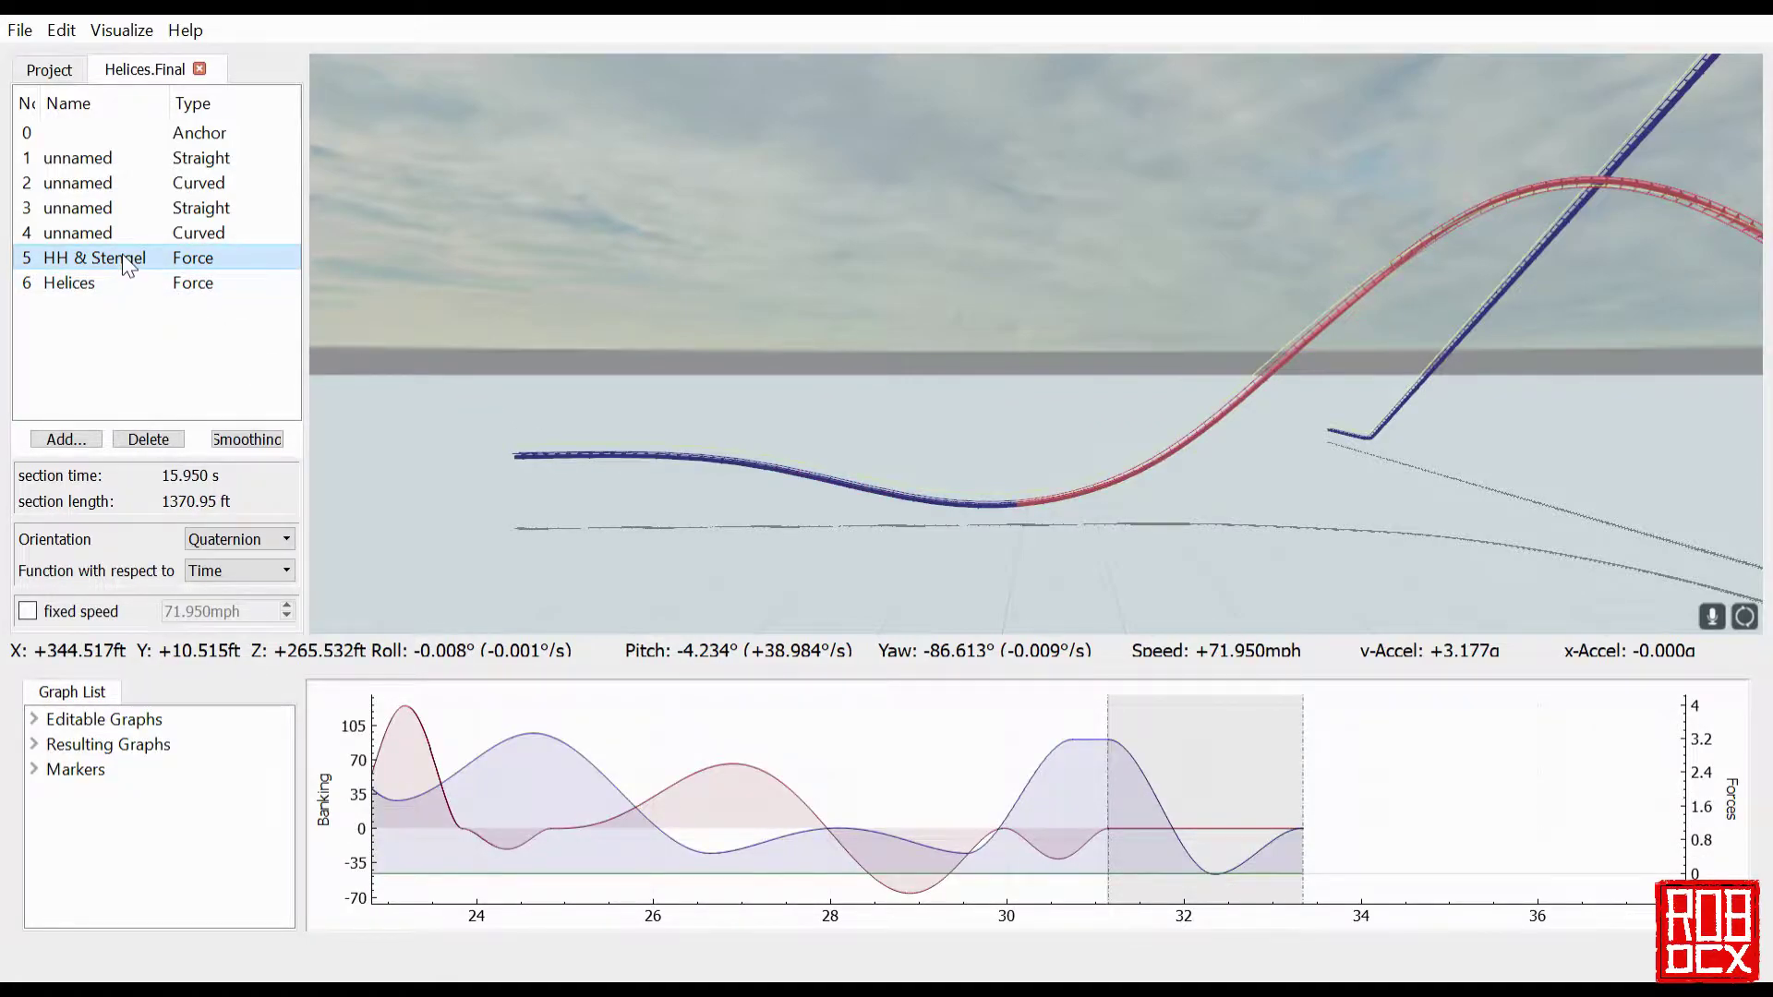
pyautogui.click(122, 279)
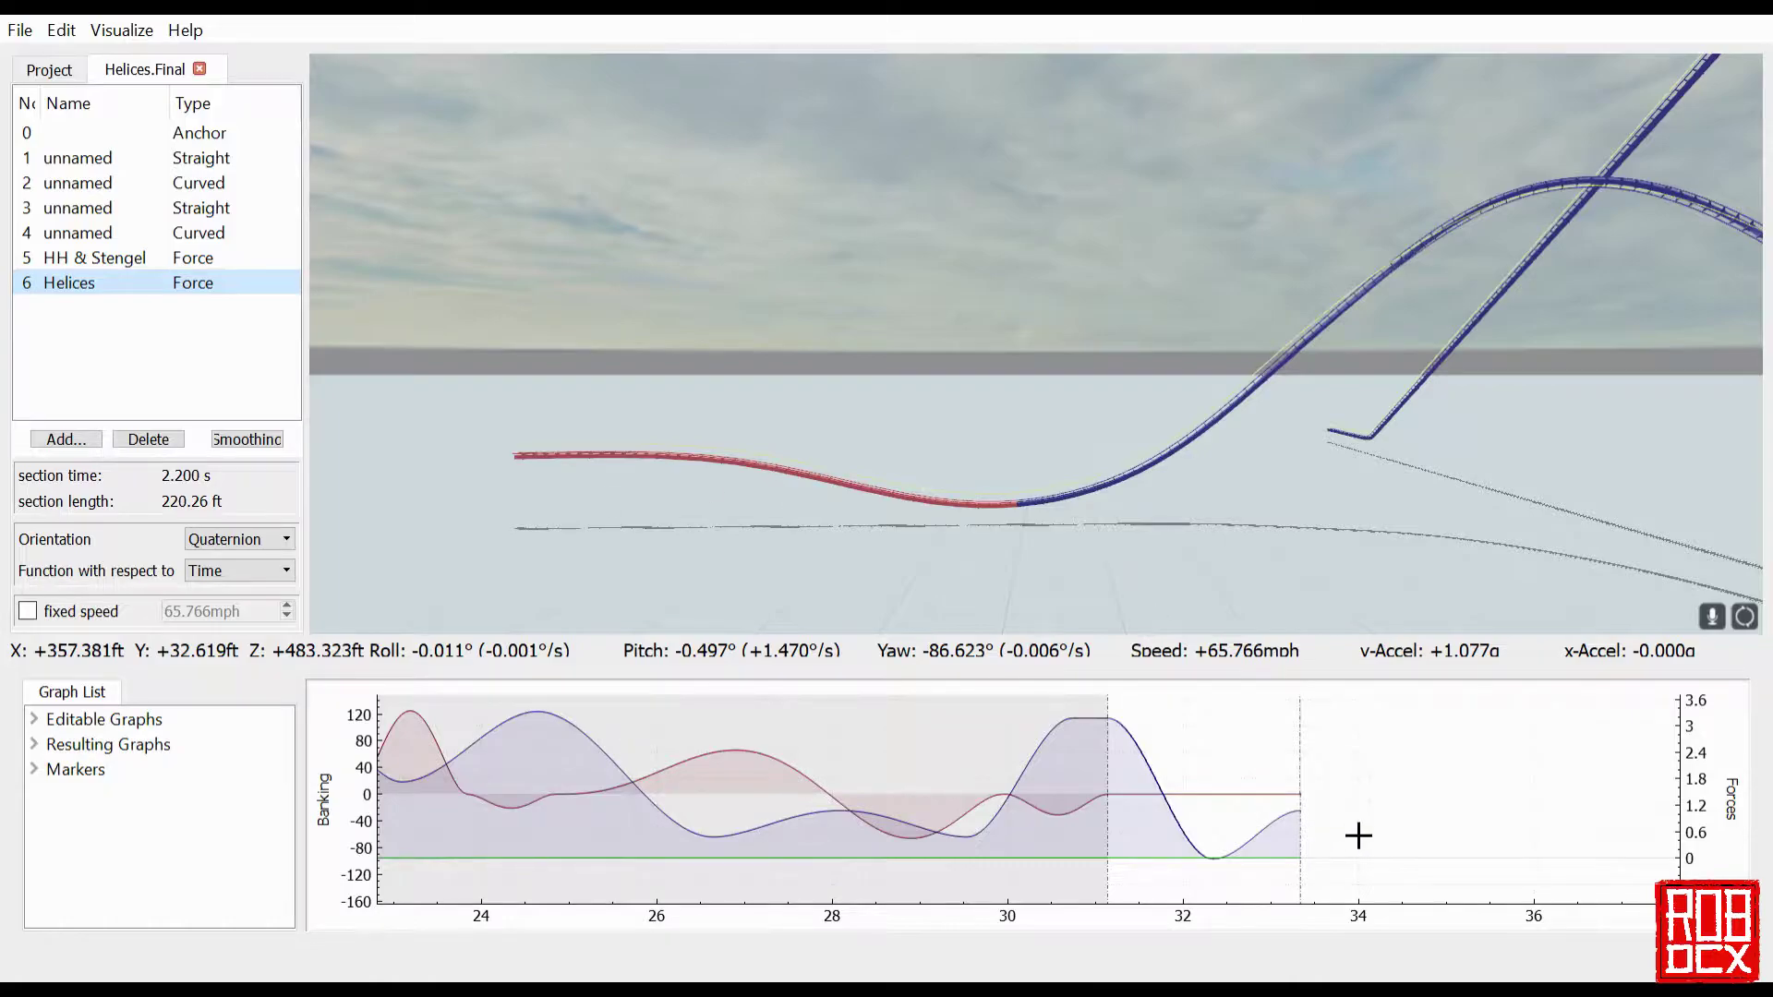
# - Turn off dynamic length for the Helices section's roll transition and set its length to 1.700 s
pyautogui.click(1255, 810)
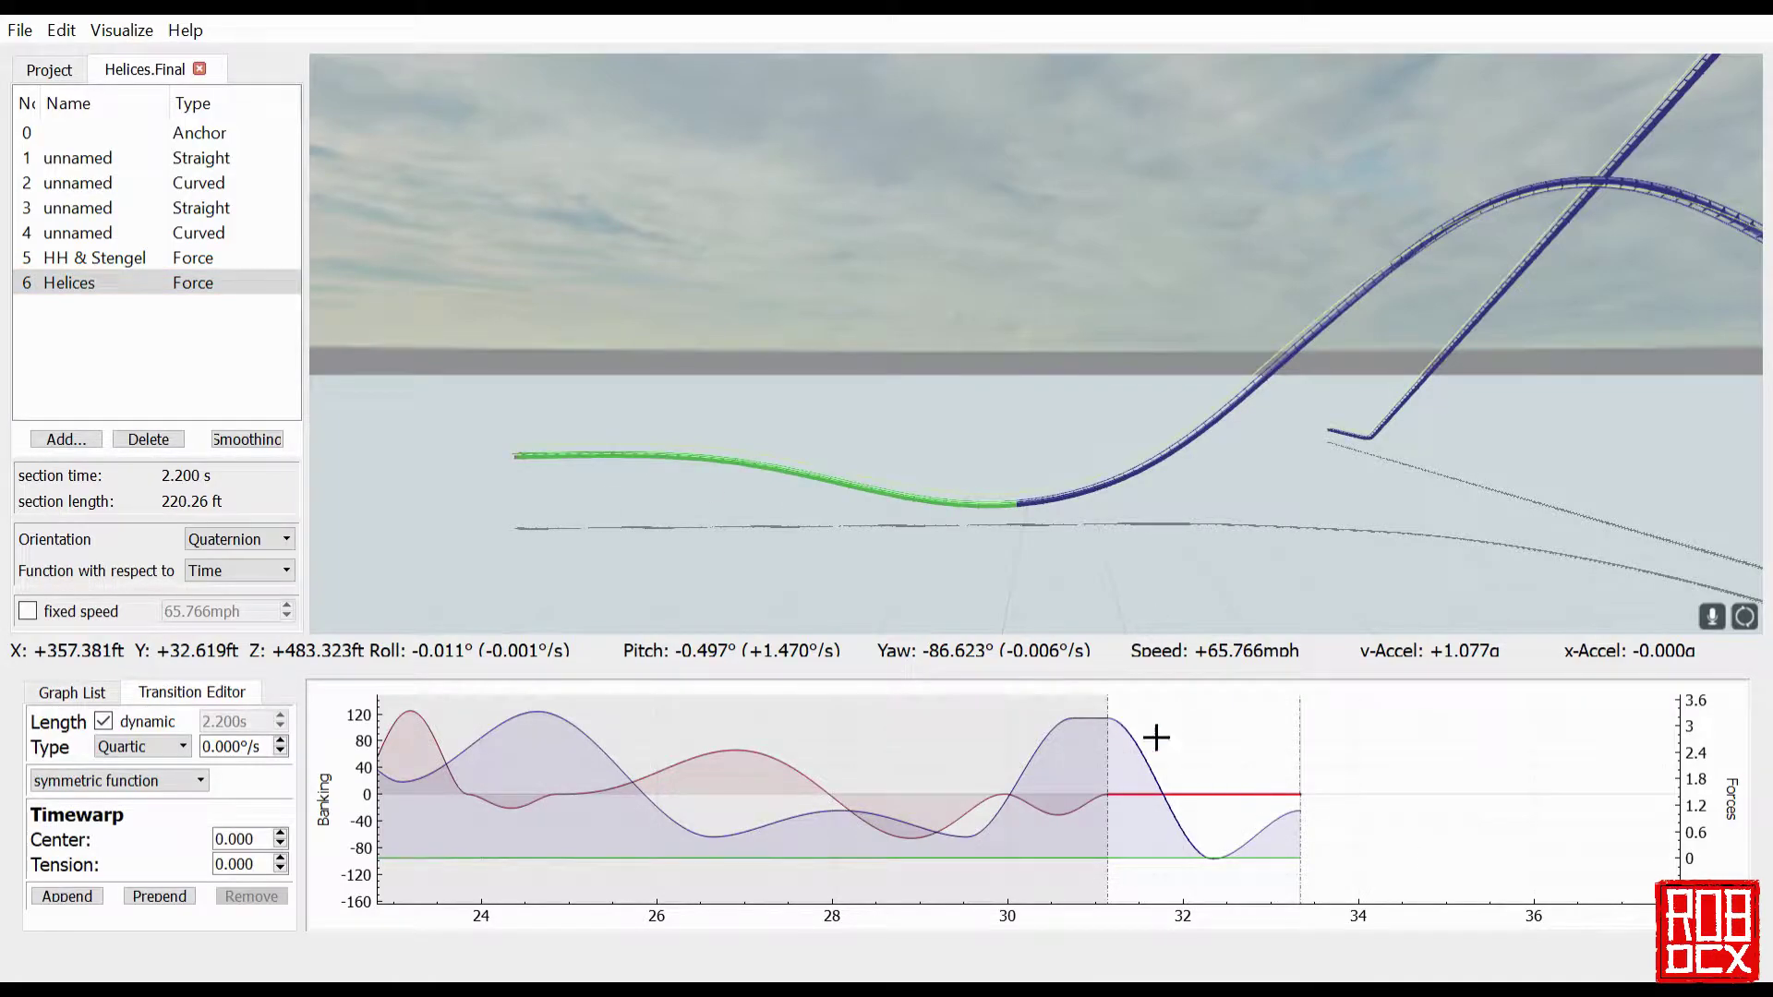
pyautogui.click(115, 720)
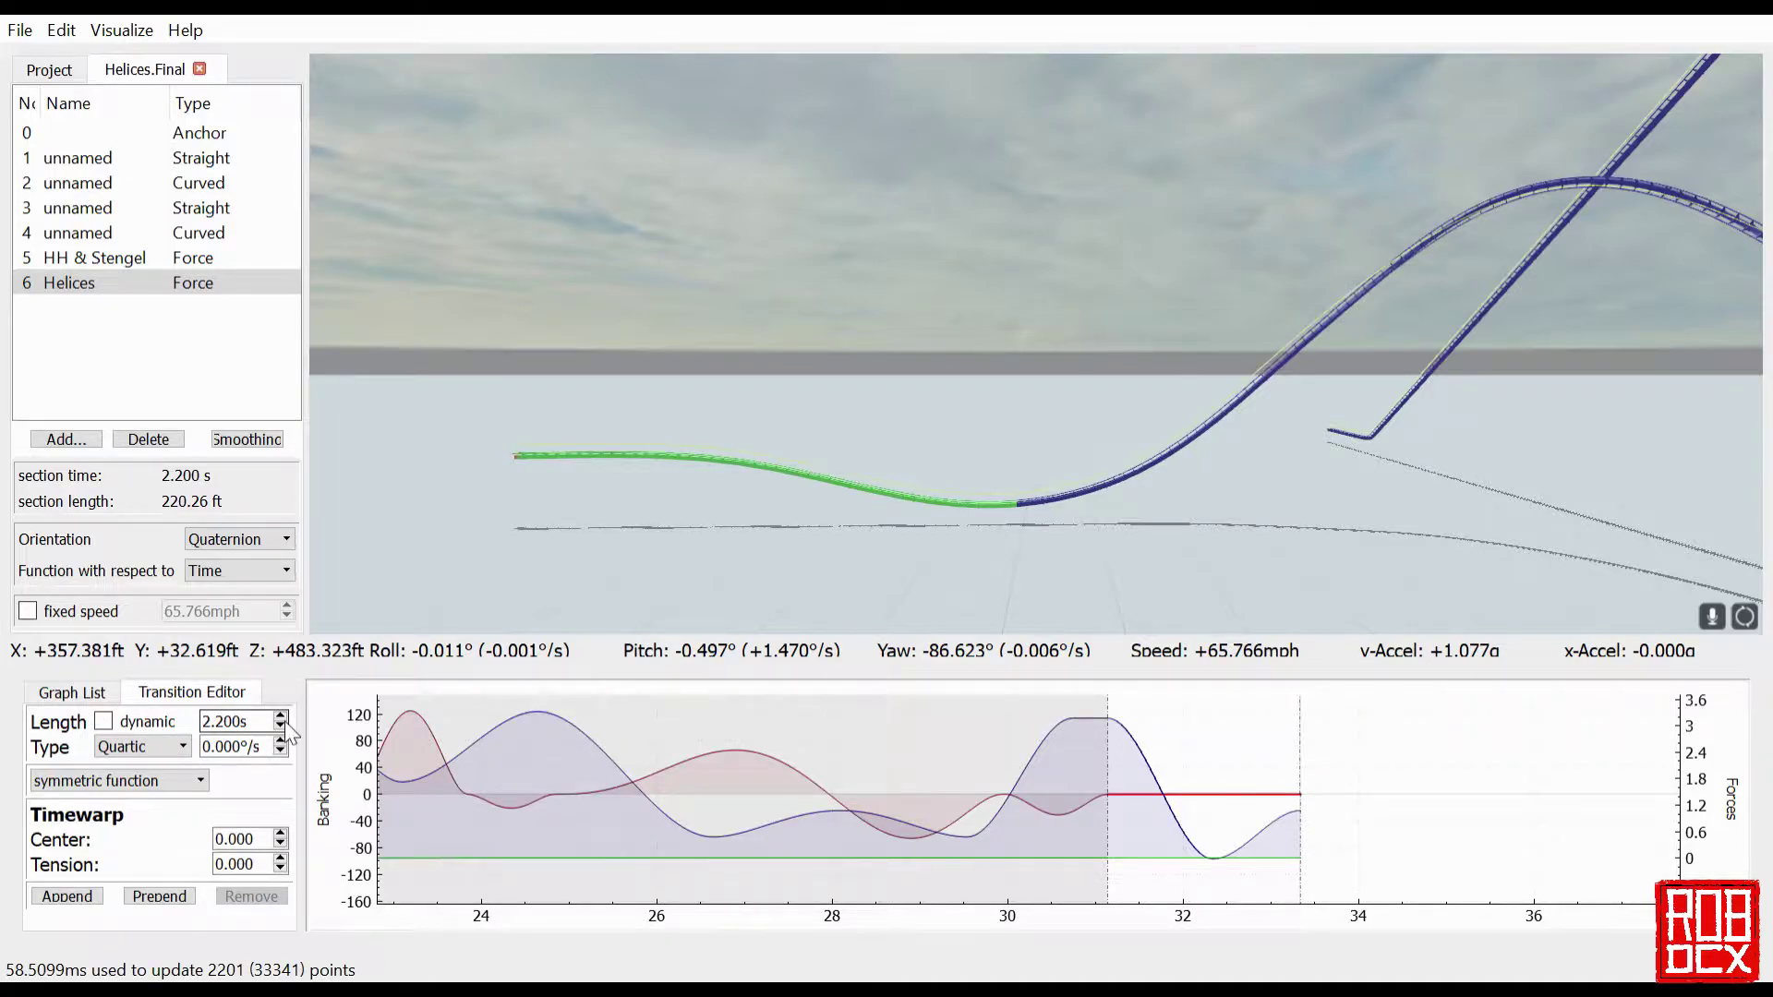
pyautogui.scroll(-5, 271, 734)
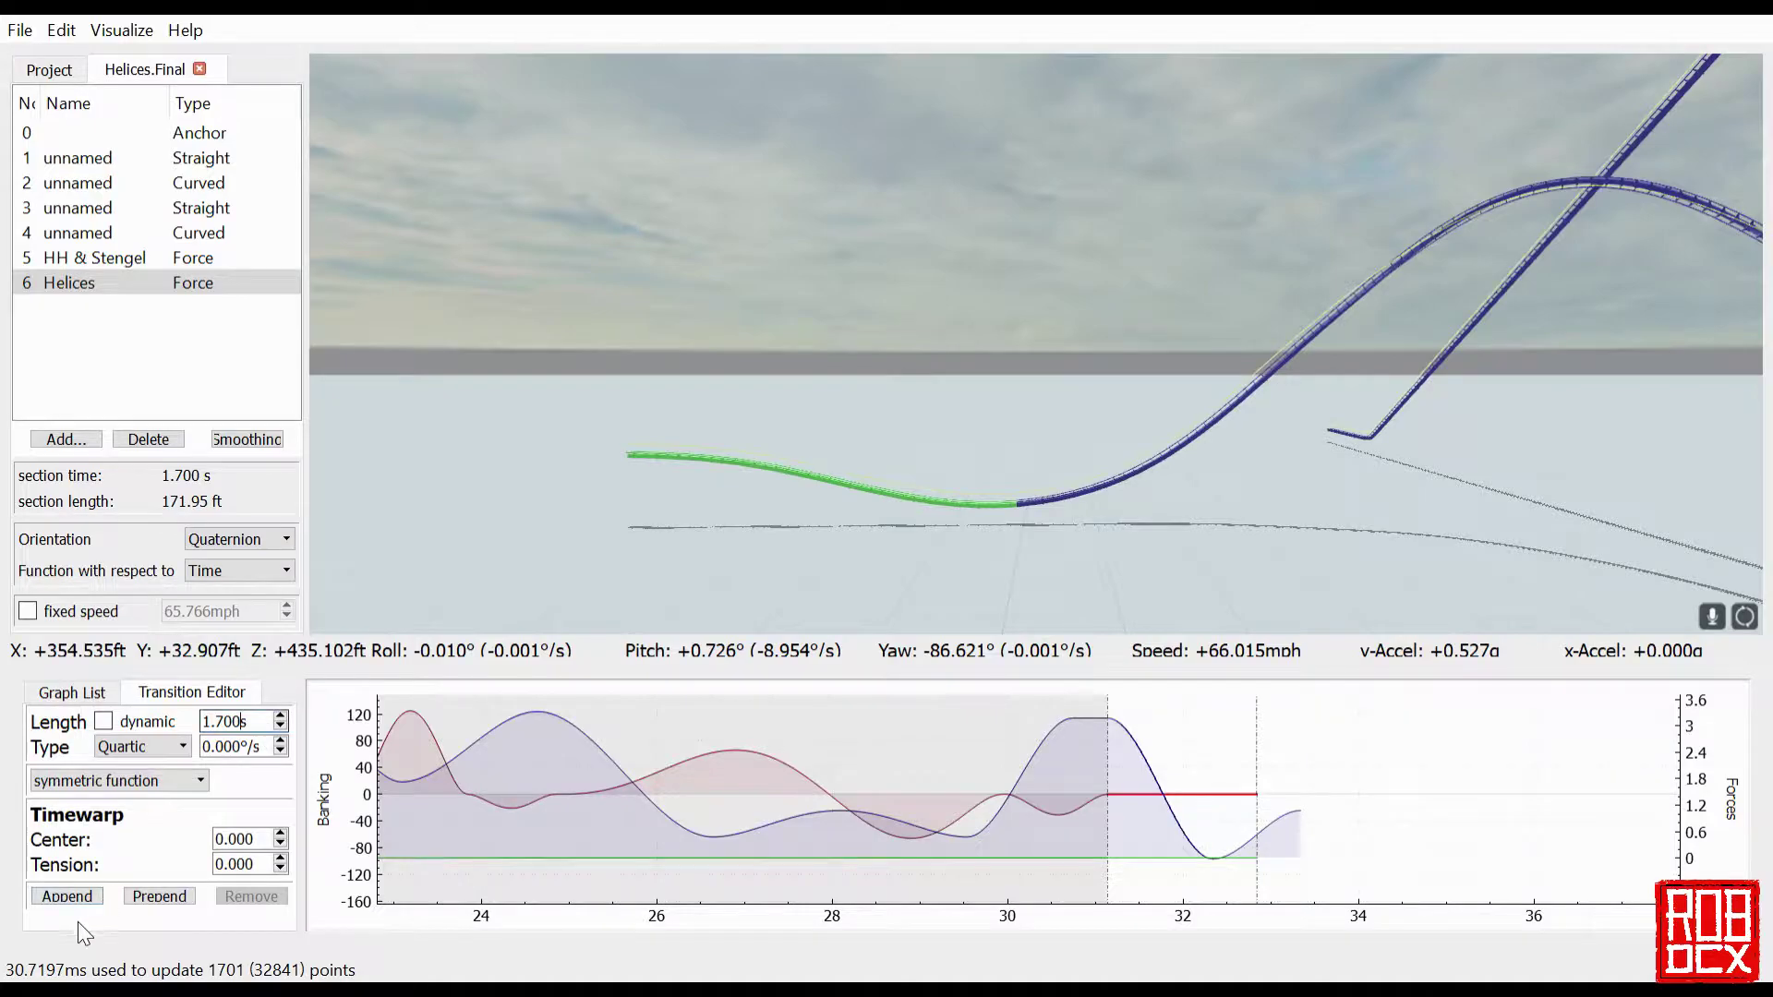
# - Append one new transition to the roll graph and one to the end of the normal force graph
pyautogui.click(66, 896)
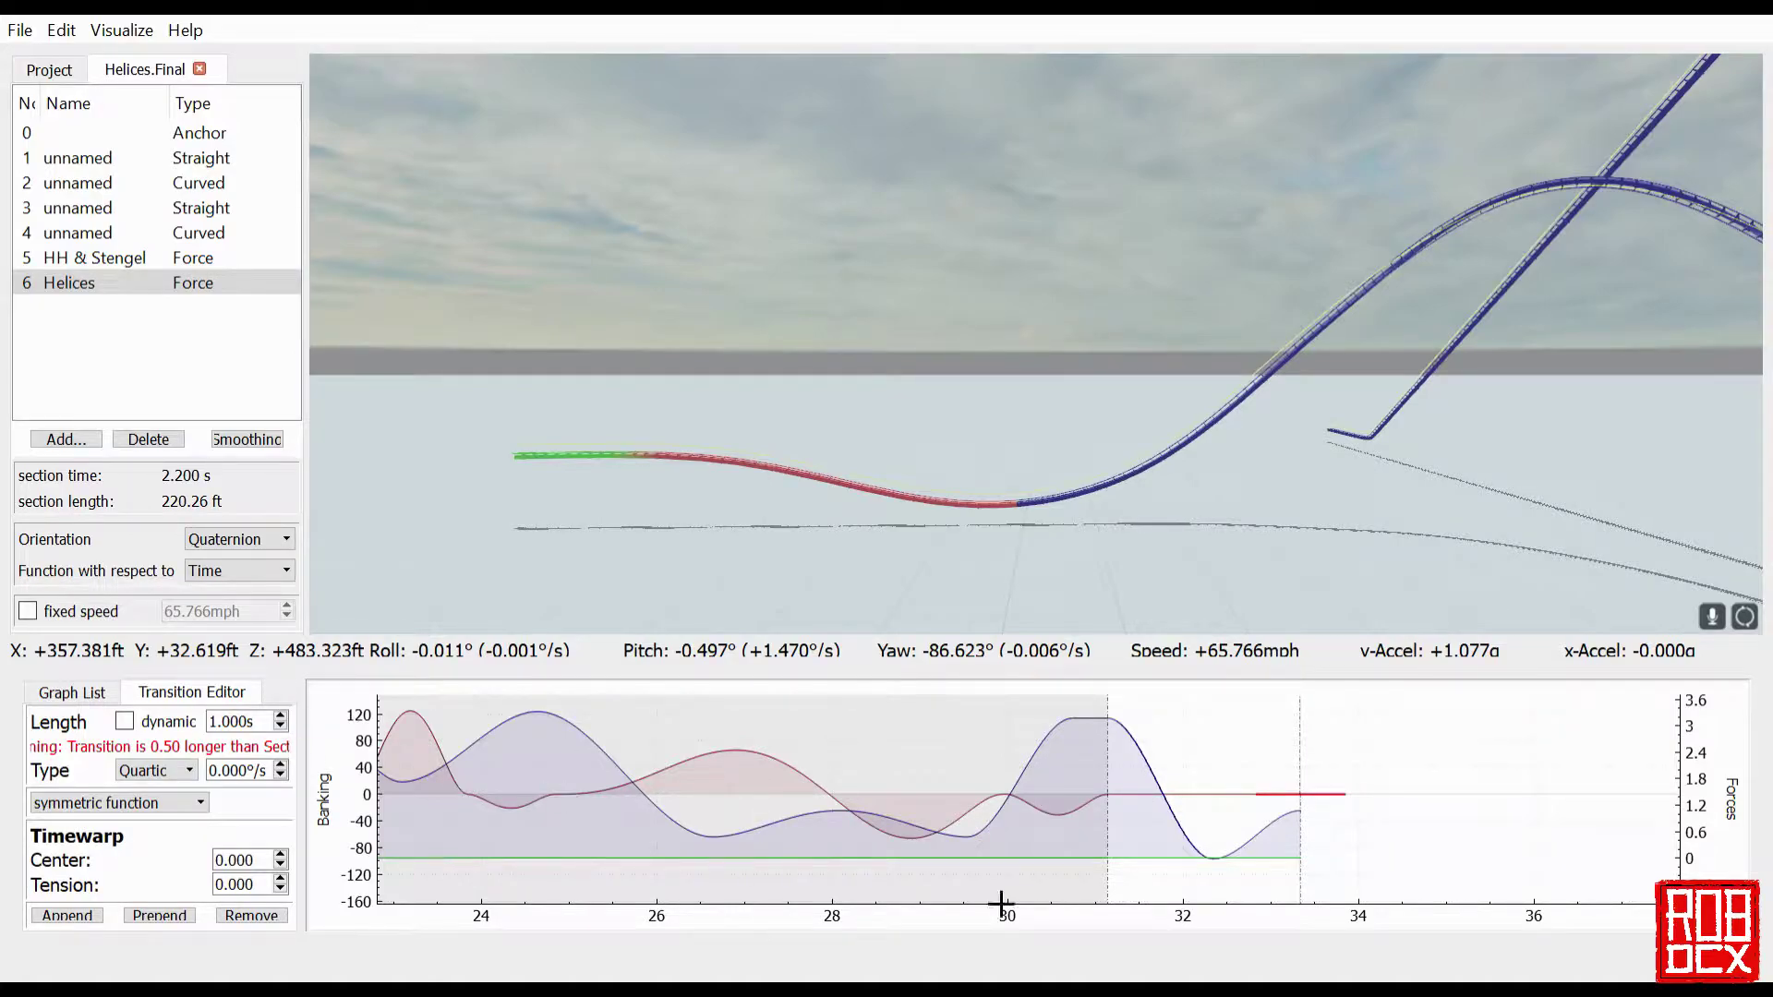
pyautogui.click(1277, 855)
pyautogui.click(66, 861)
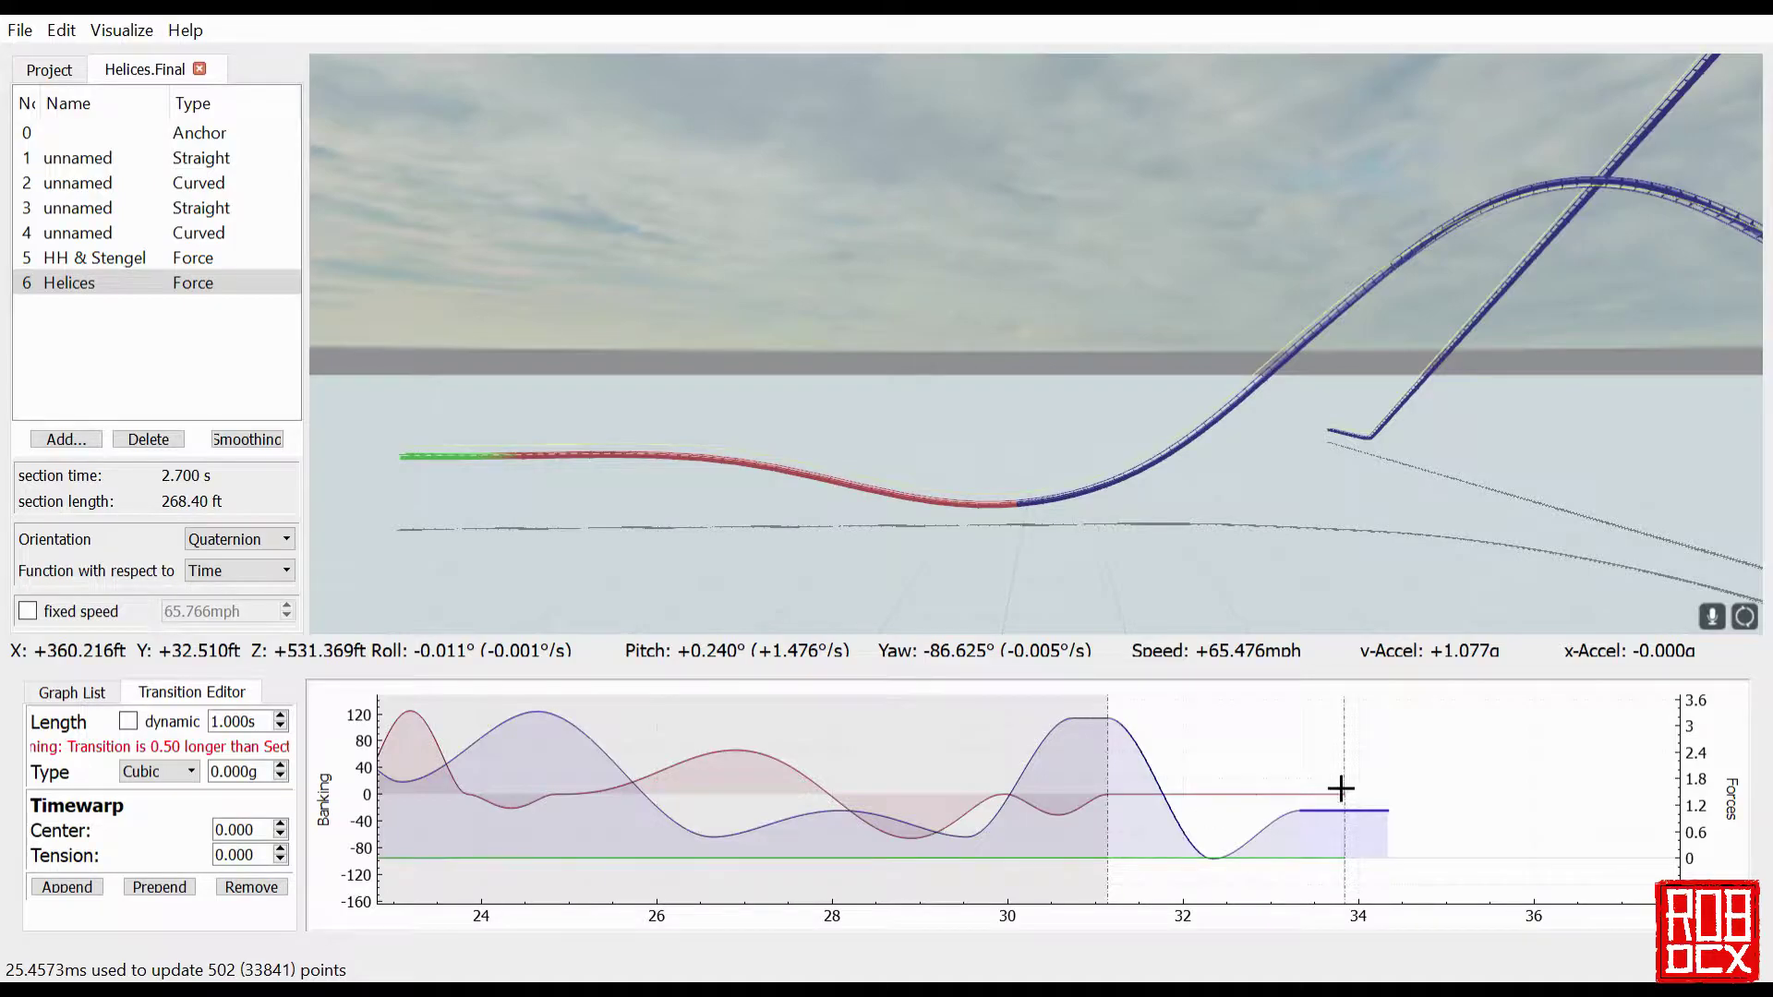
# - Set the appended roll transition to 1.300 s length and 90°/s, and preview the banking from the rider's view
pyautogui.click(1302, 805)
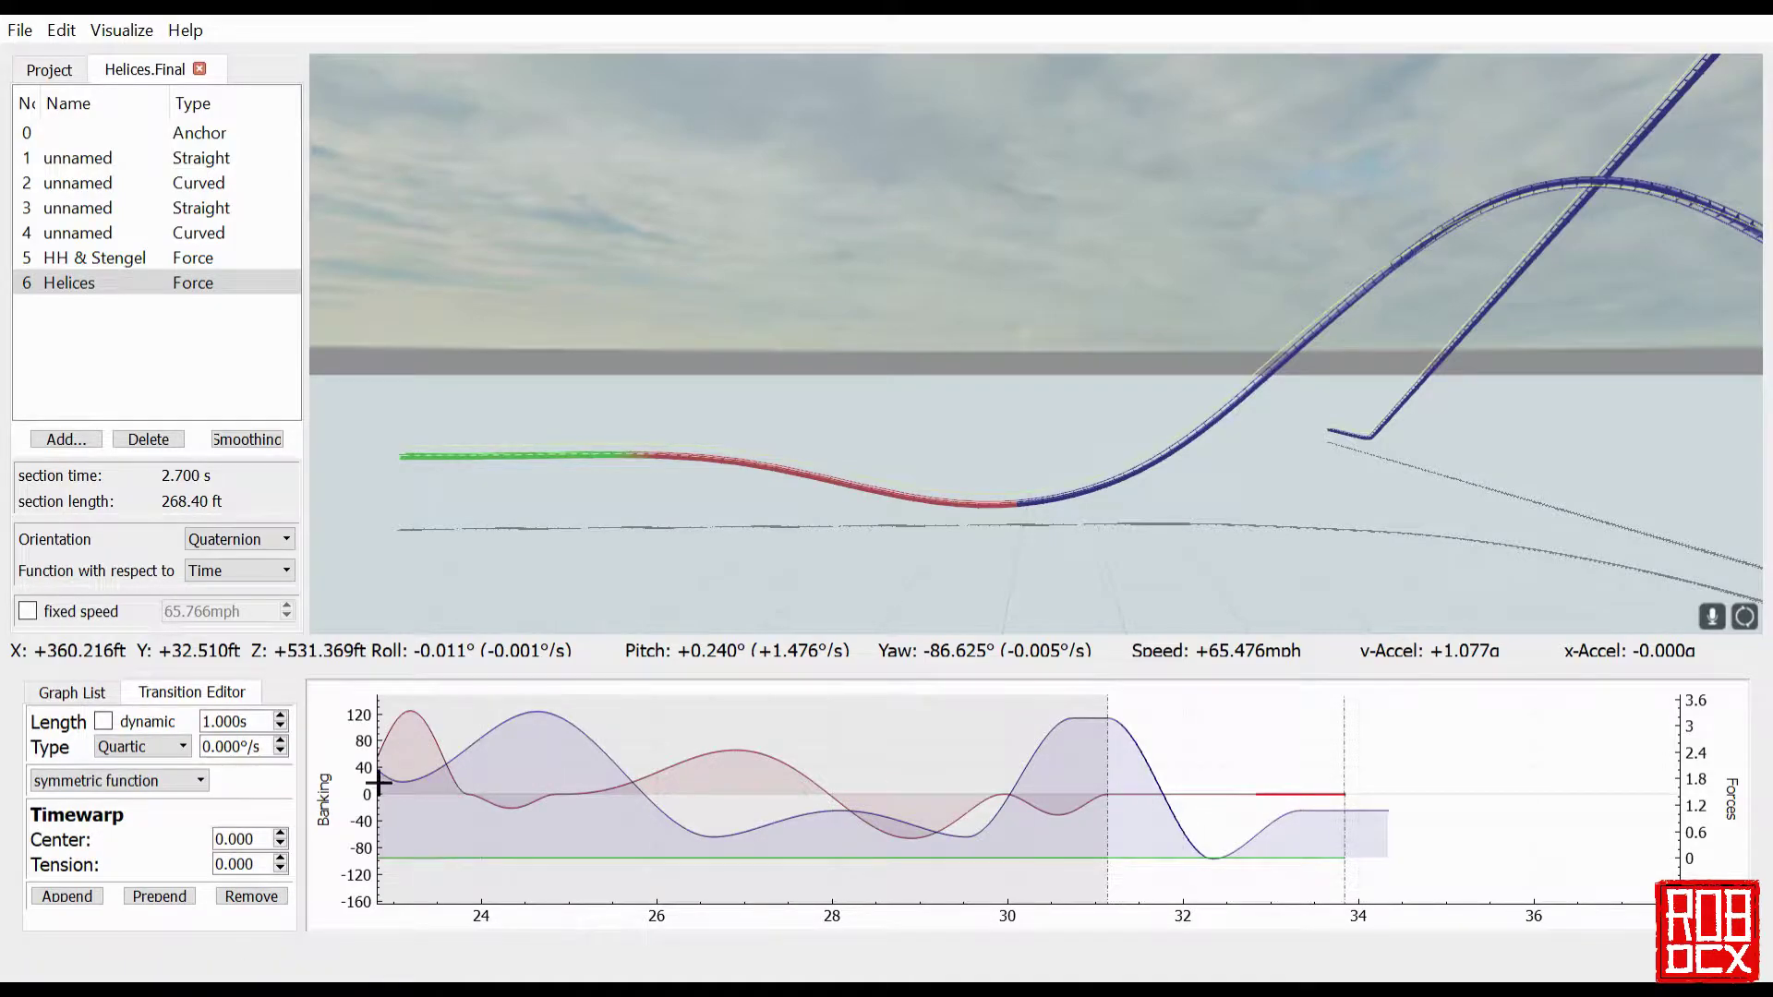
pyautogui.scroll(2, 269, 731)
pyautogui.scroll(1, 270, 731)
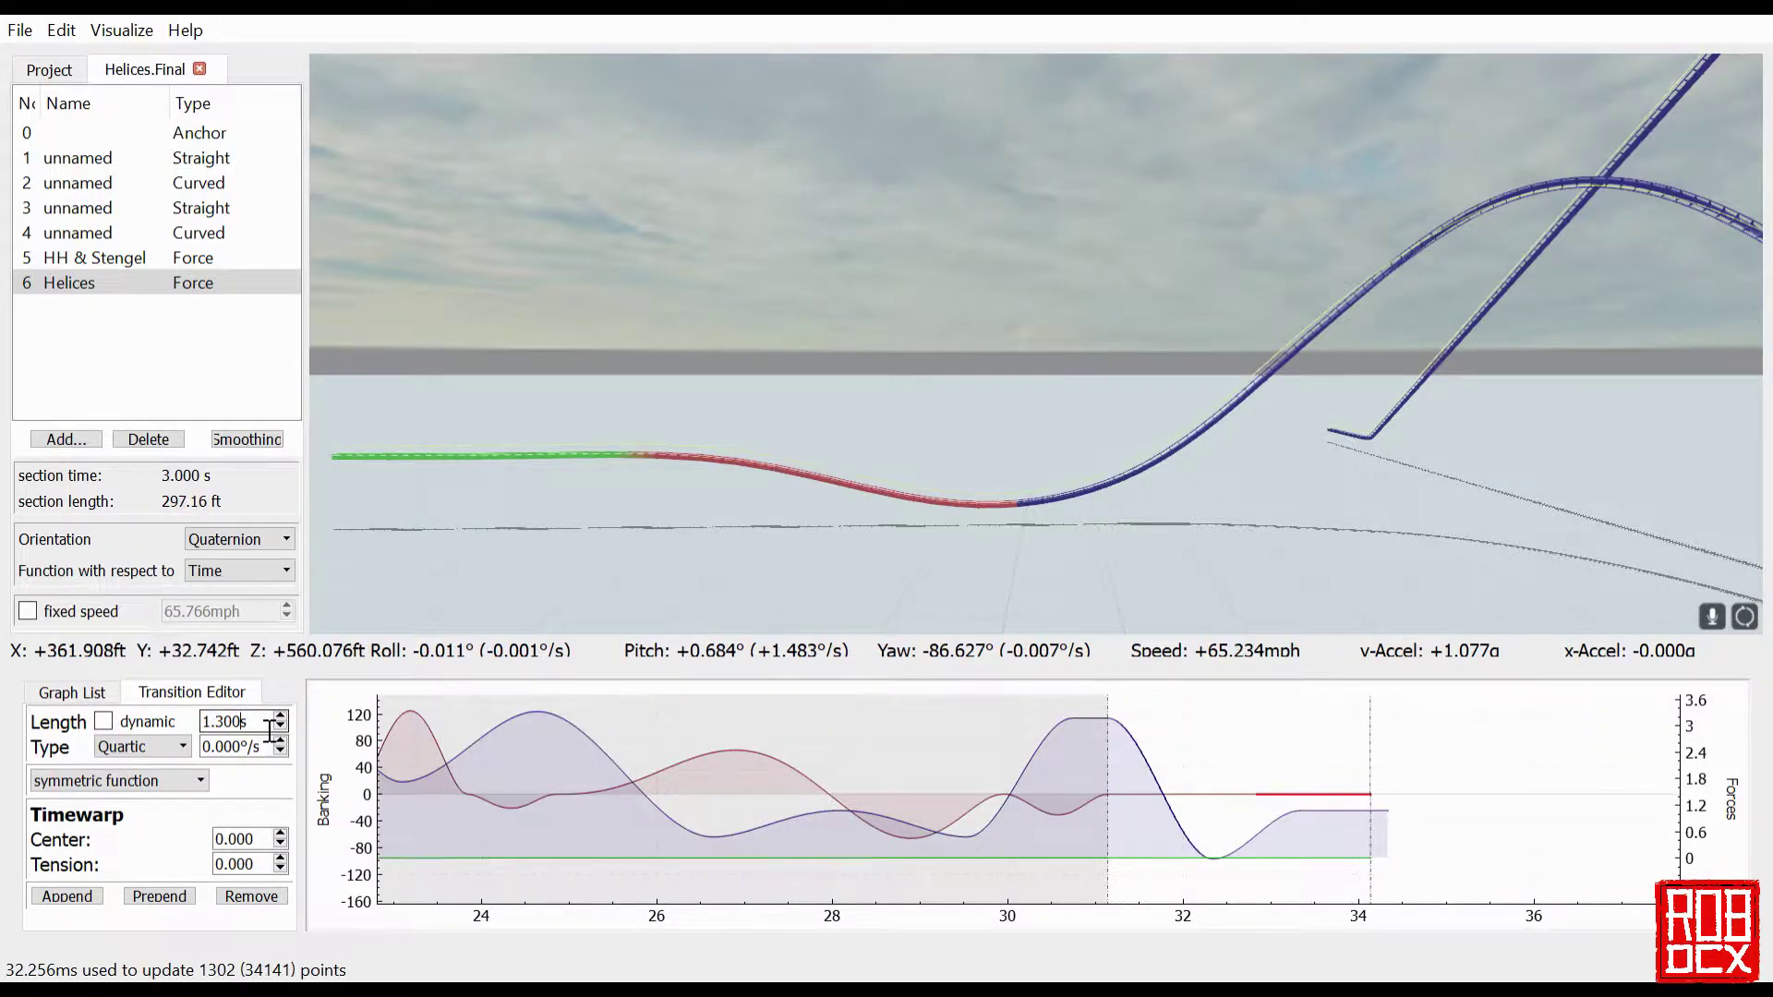
pyautogui.doubleClick(231, 746)
pyautogui.write('90')
pyautogui.press('Return')
pyautogui.click(543, 549)
pyautogui.press('r')
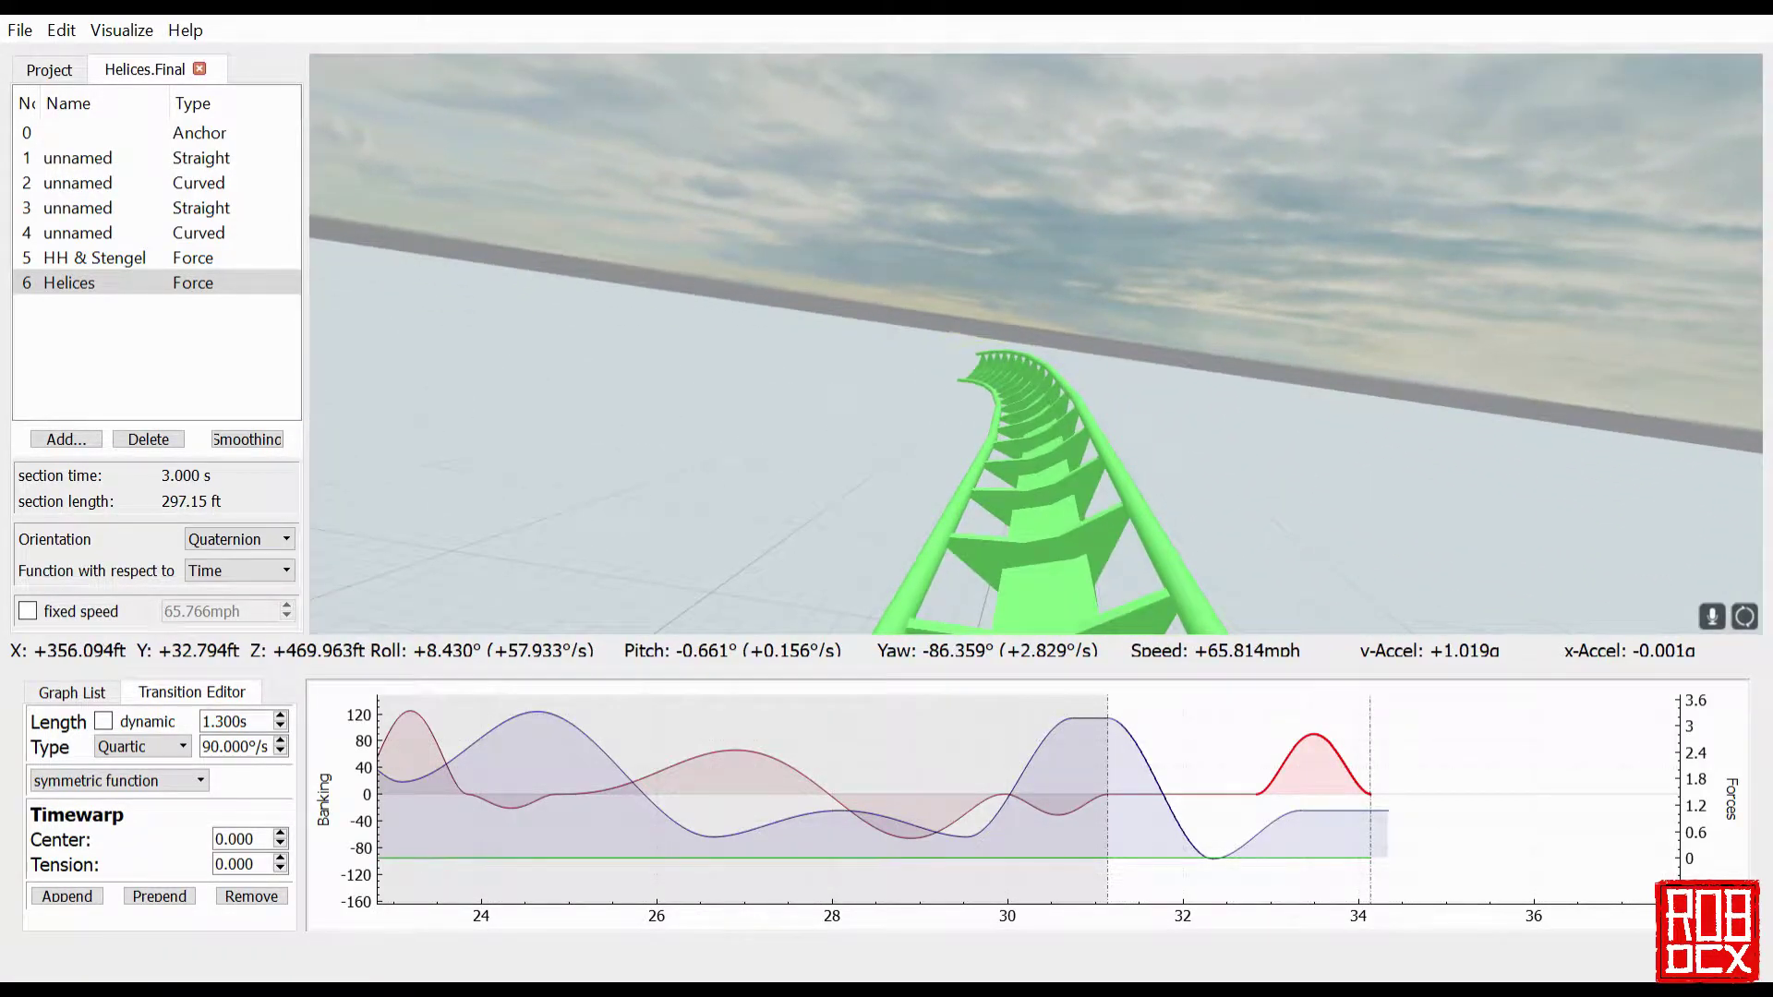
pyautogui.press('r')
pyautogui.press('r')
# - Set the rising normal force transition before the appended one to 3.300 g, keeping its length at 1.000 s
pyautogui.click(1286, 850)
pyautogui.click(888, 556)
pyautogui.press('r')
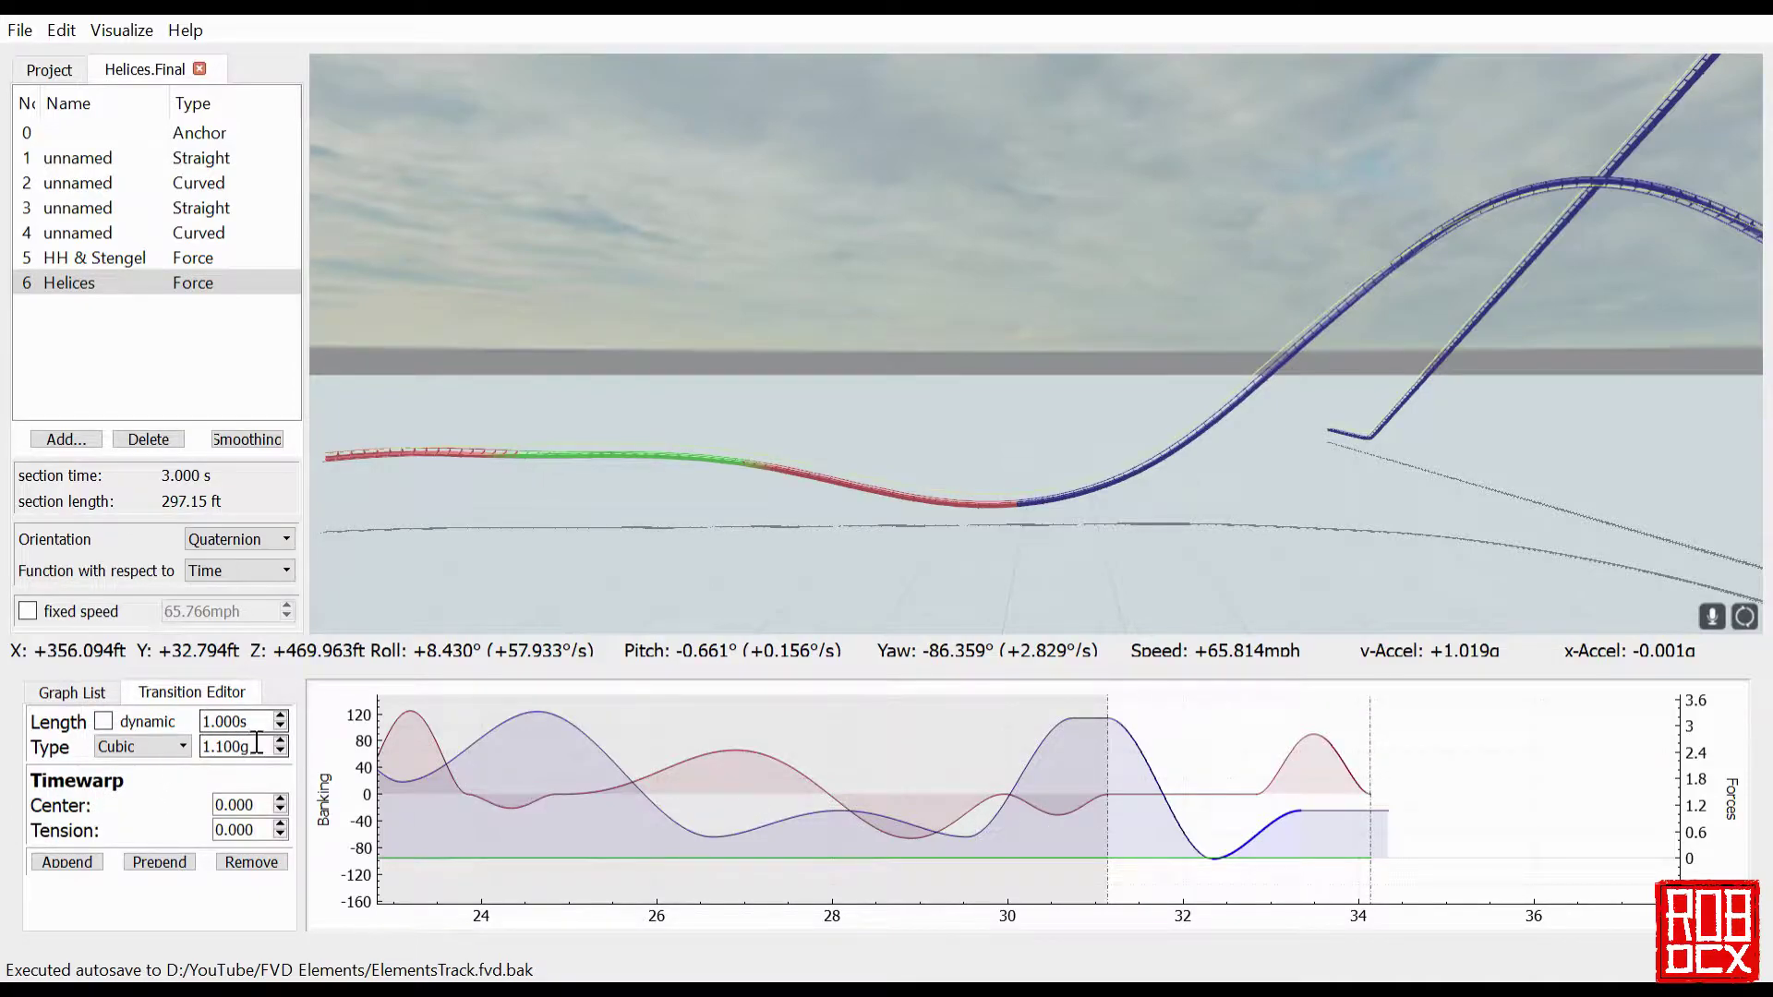
pyautogui.press('Up')
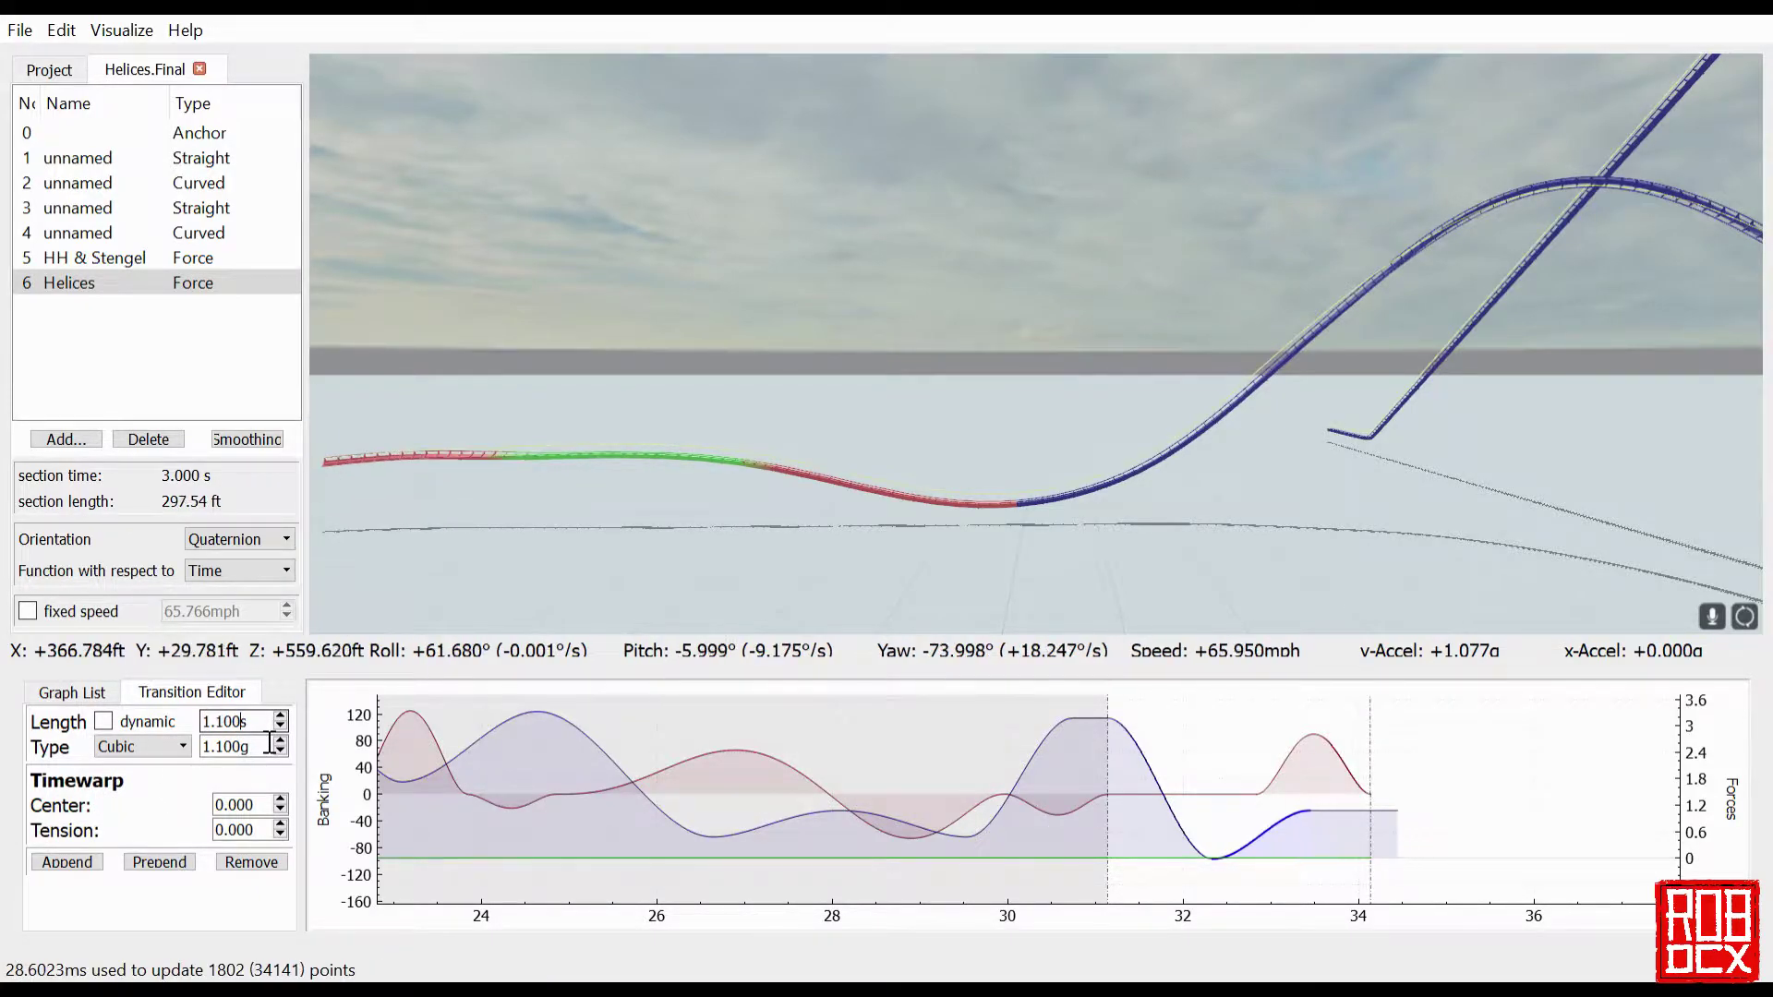
pyautogui.scroll(-1, 269, 727)
pyautogui.scroll(5, 269, 753)
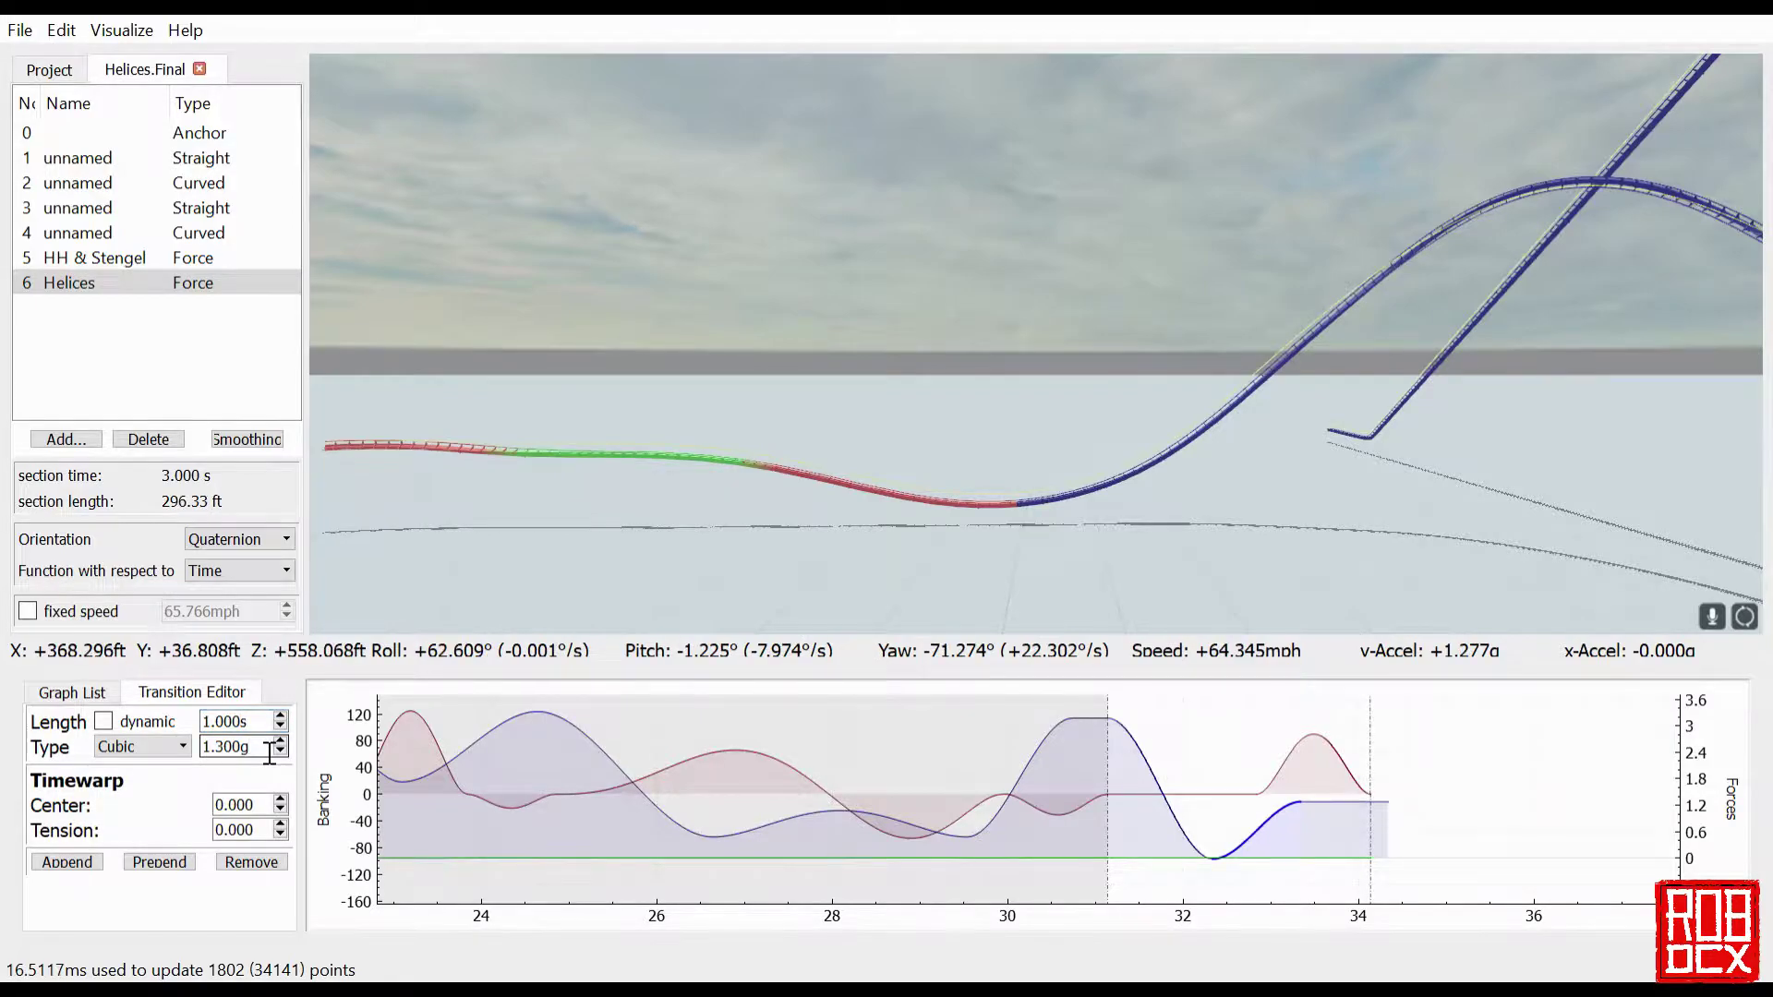
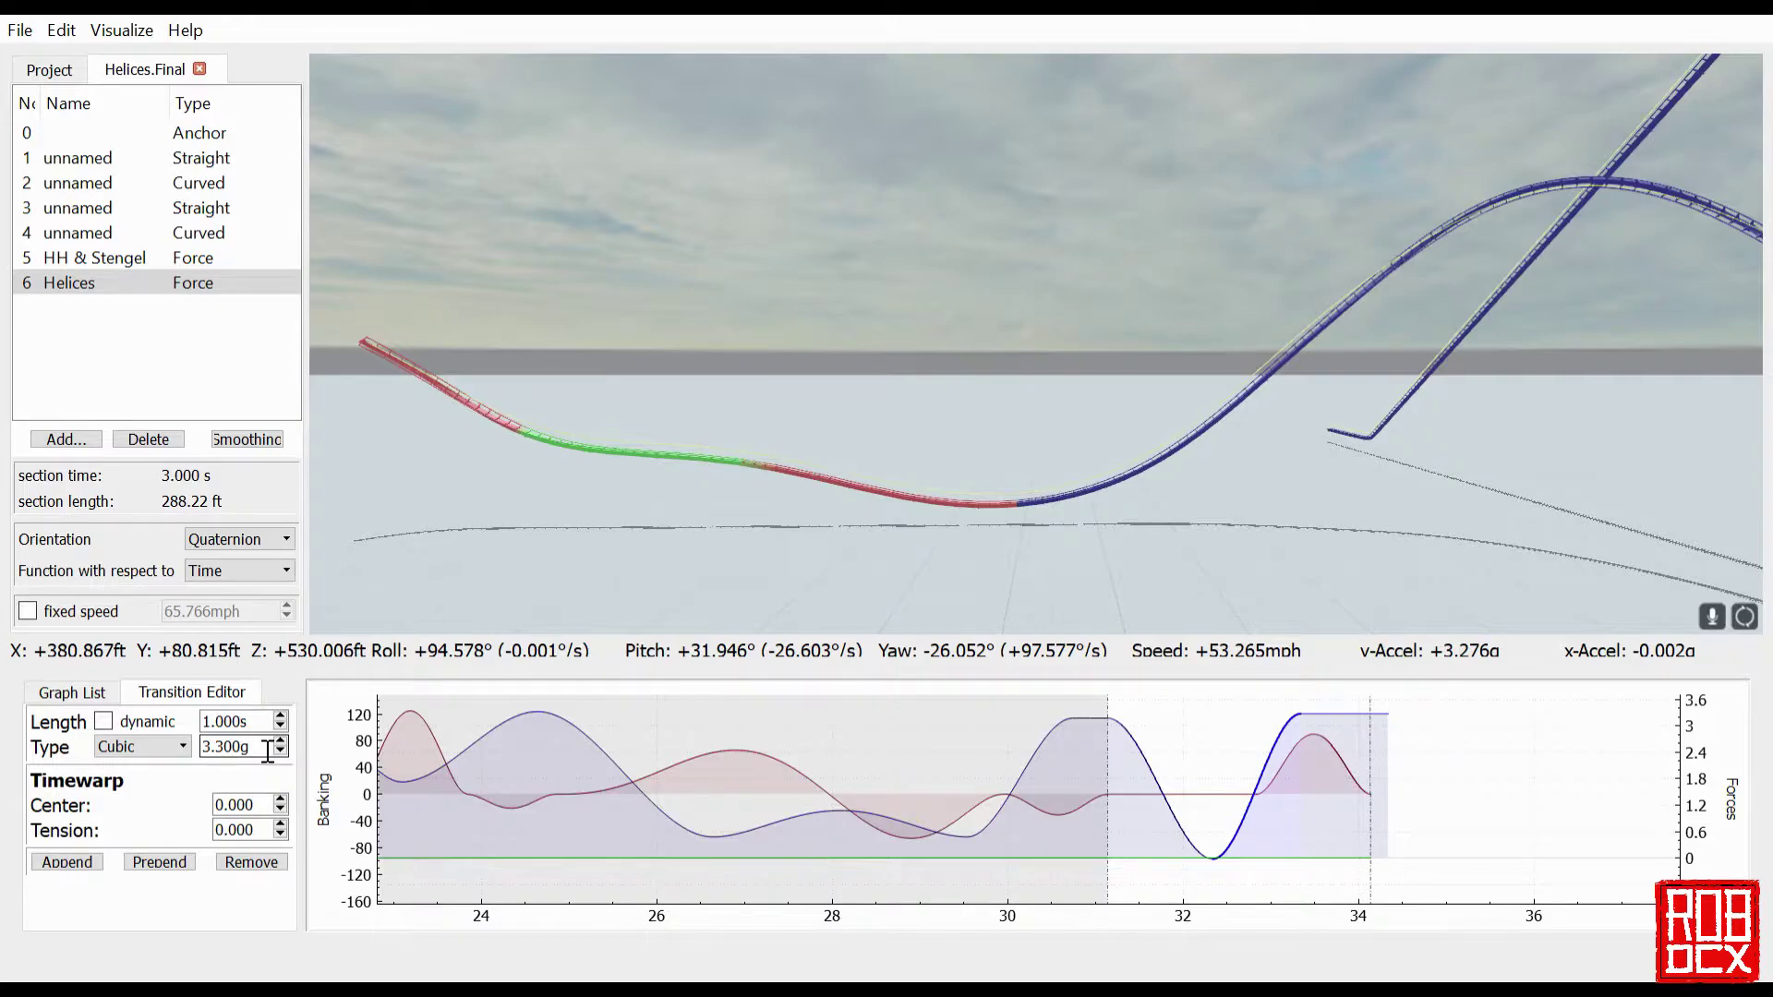
pyautogui.click(268, 751)
# - From the rider's view, raise the final roll transition of the Helices section to 116°/s
pyautogui.click(563, 445)
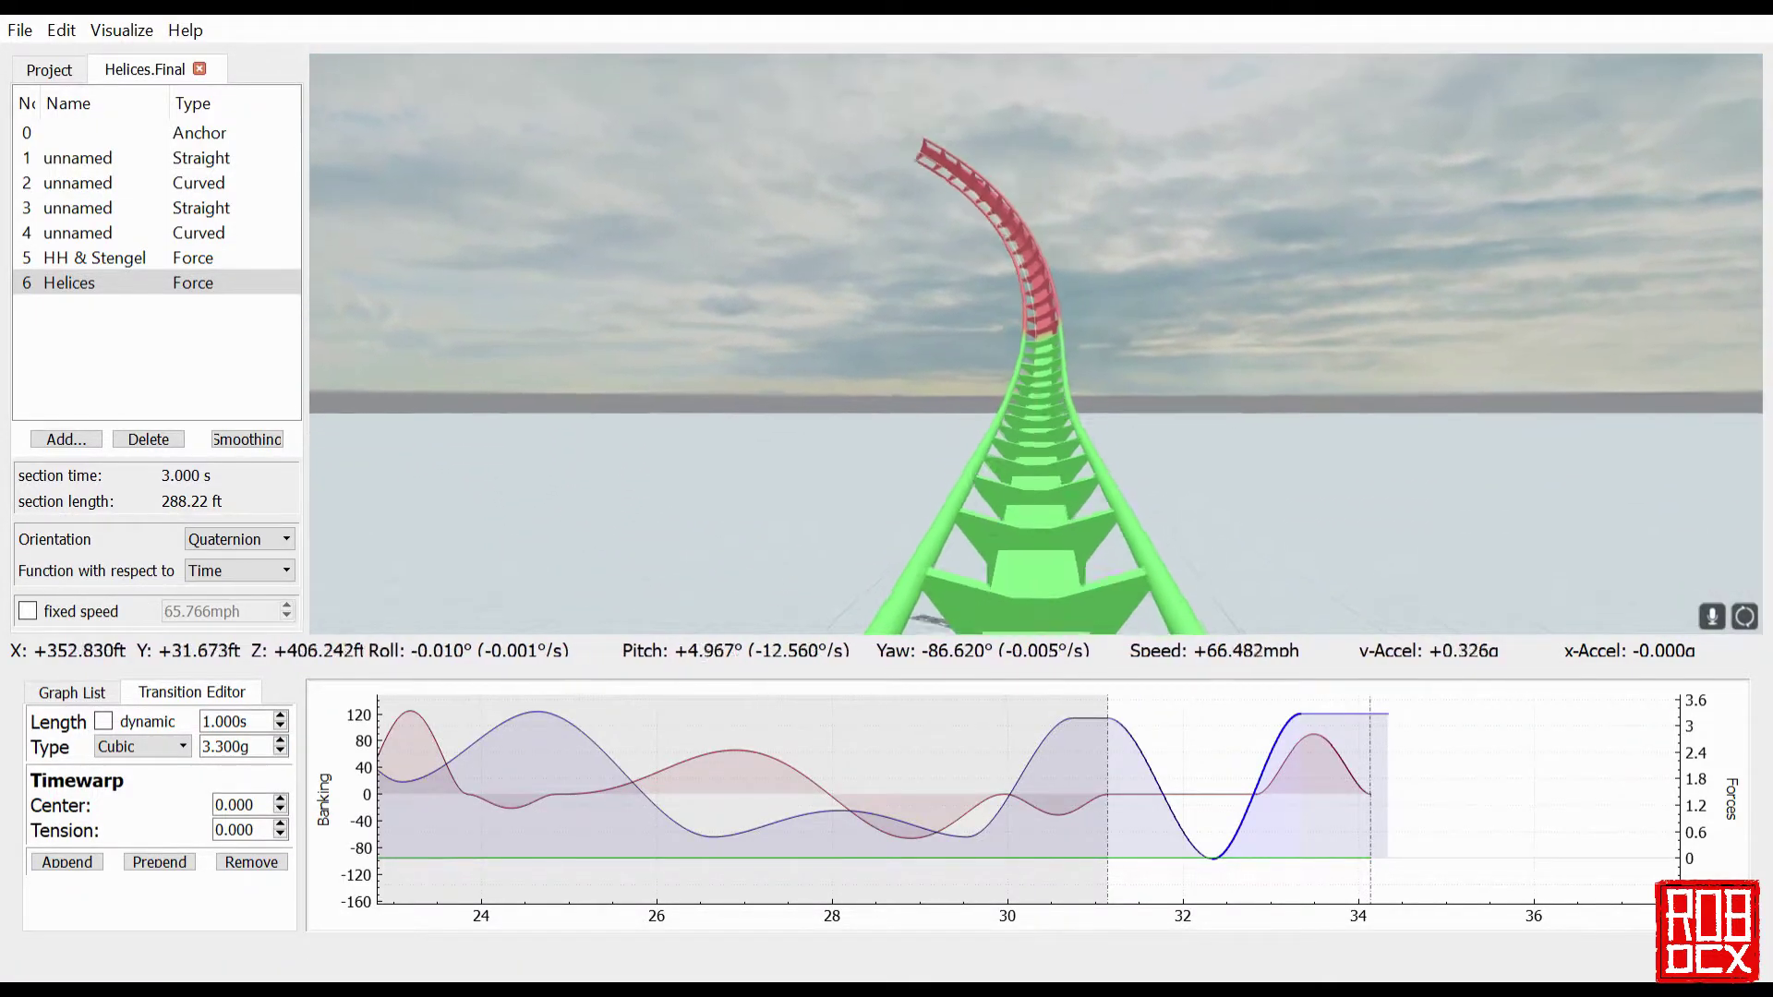
pyautogui.click(1301, 777)
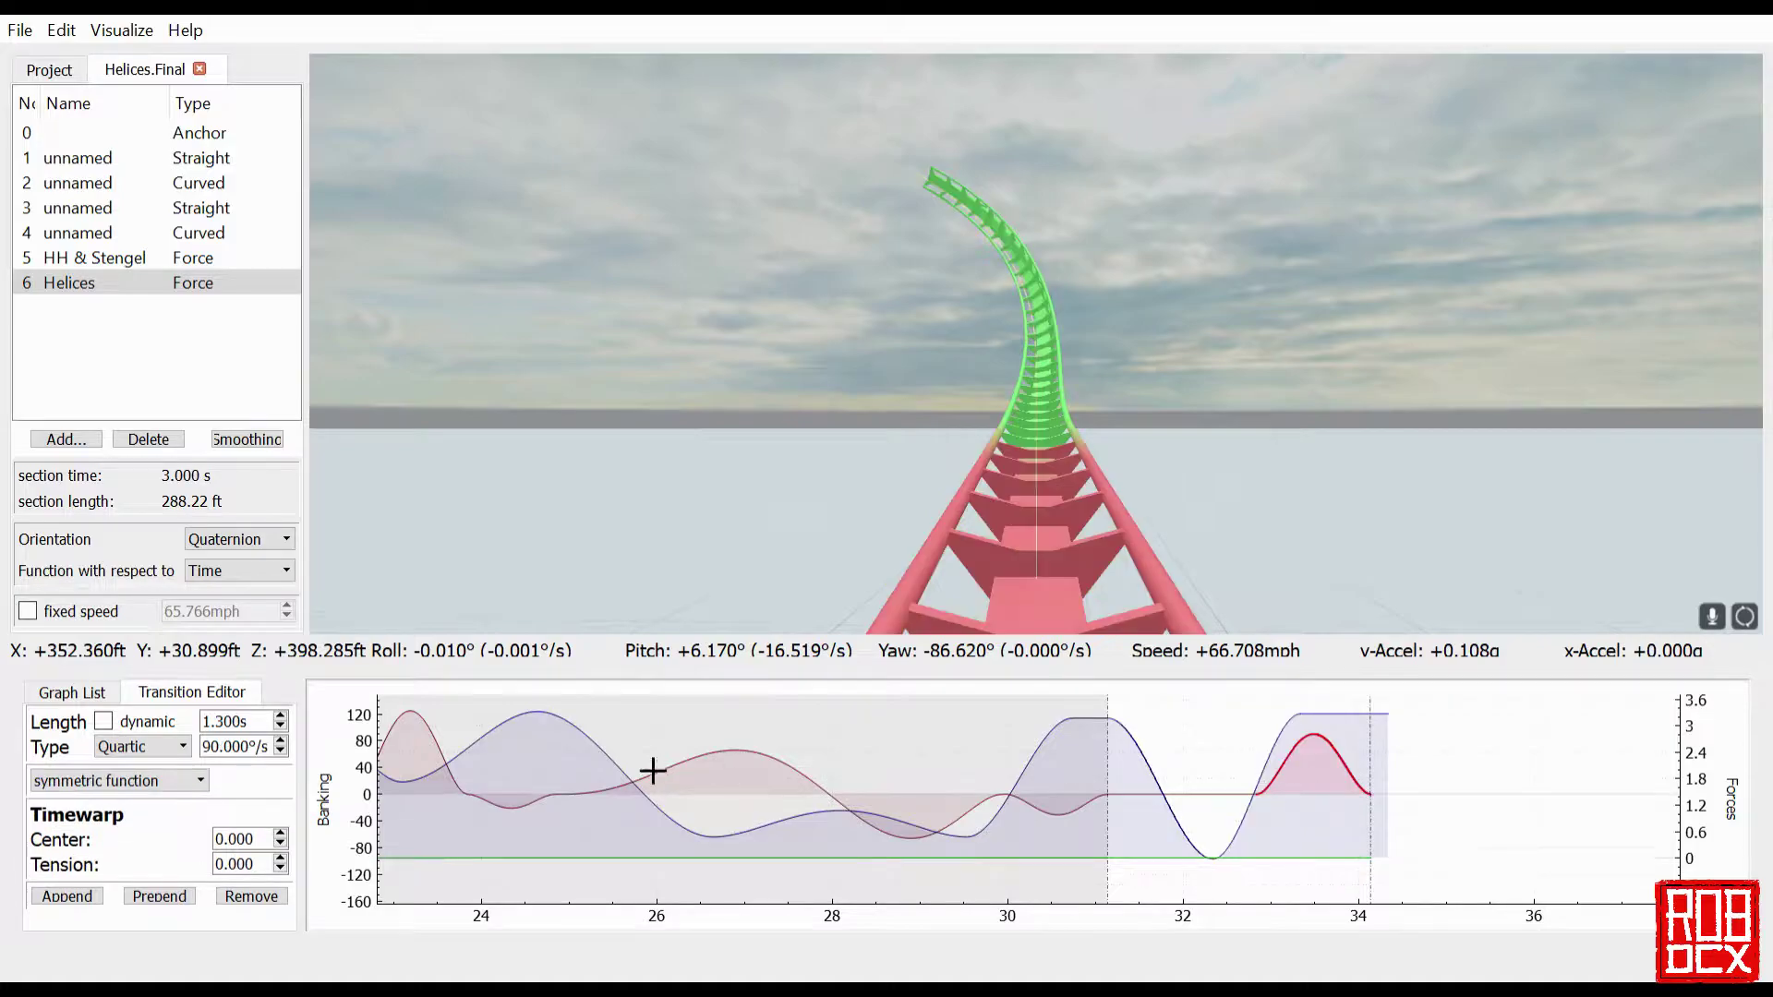
pyautogui.scroll(20, 223, 757)
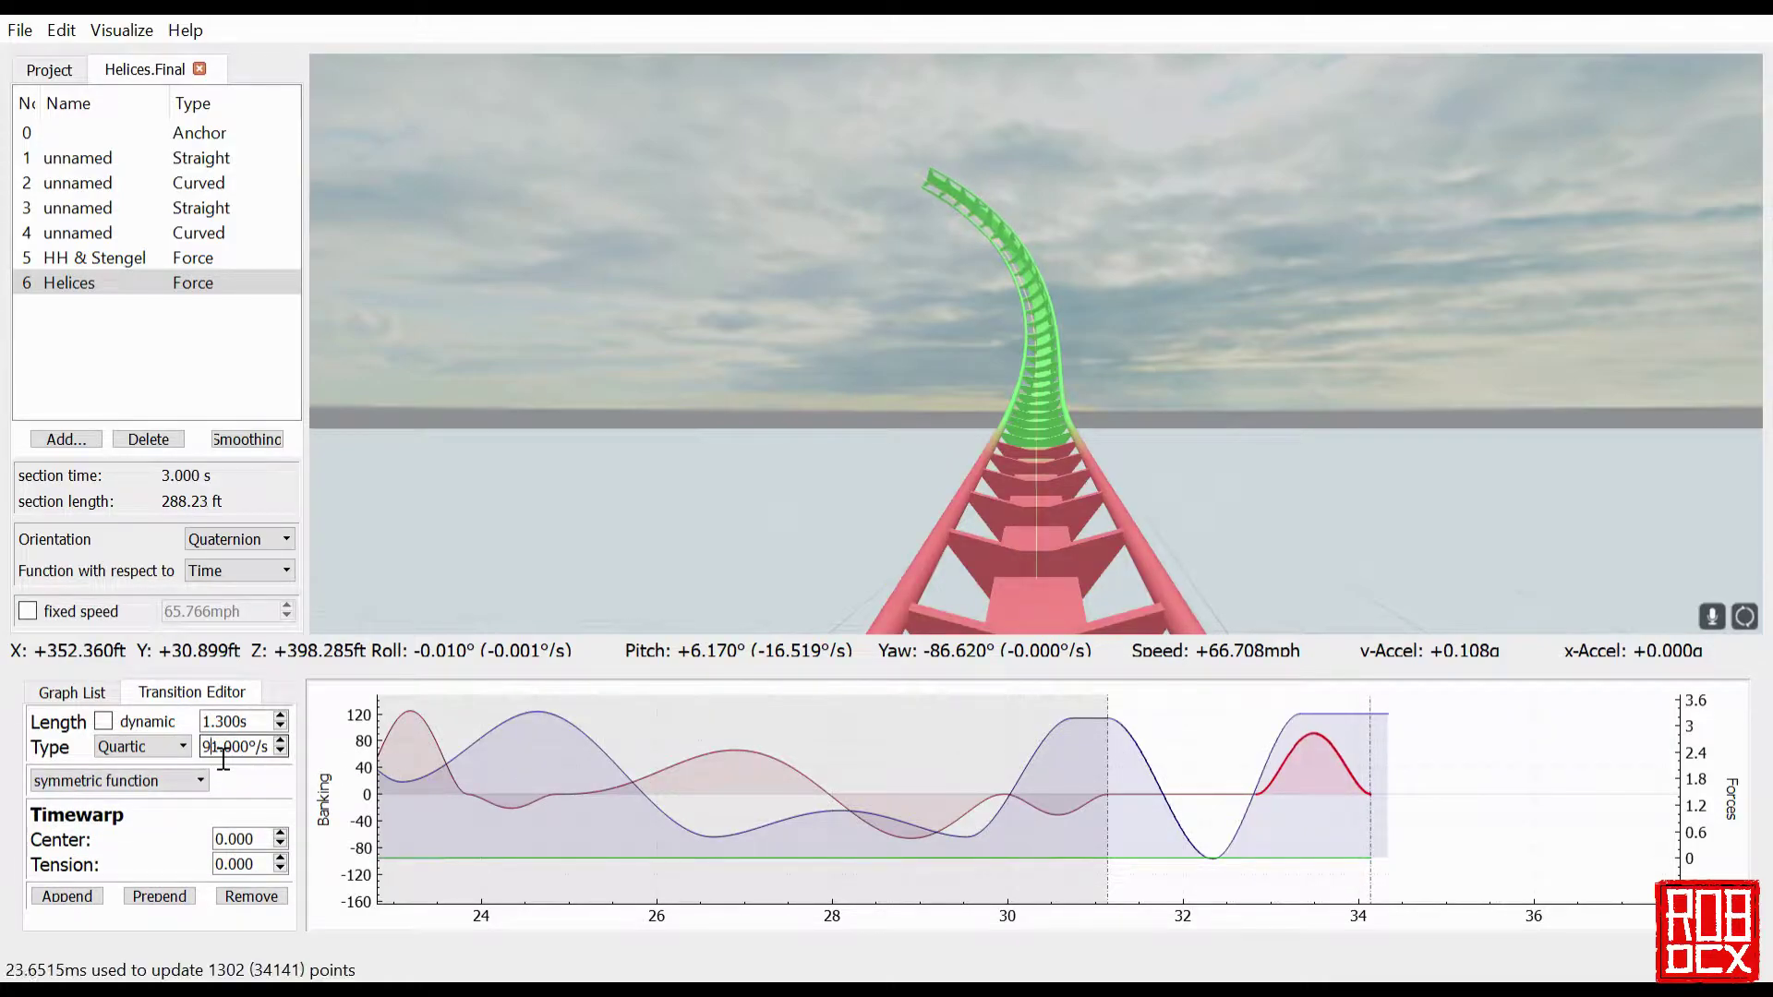
# - Set the length of the Helices section's first, flat roll transition to 1.000 s and check the track from outside and from the rider's view
pyautogui.click(1223, 818)
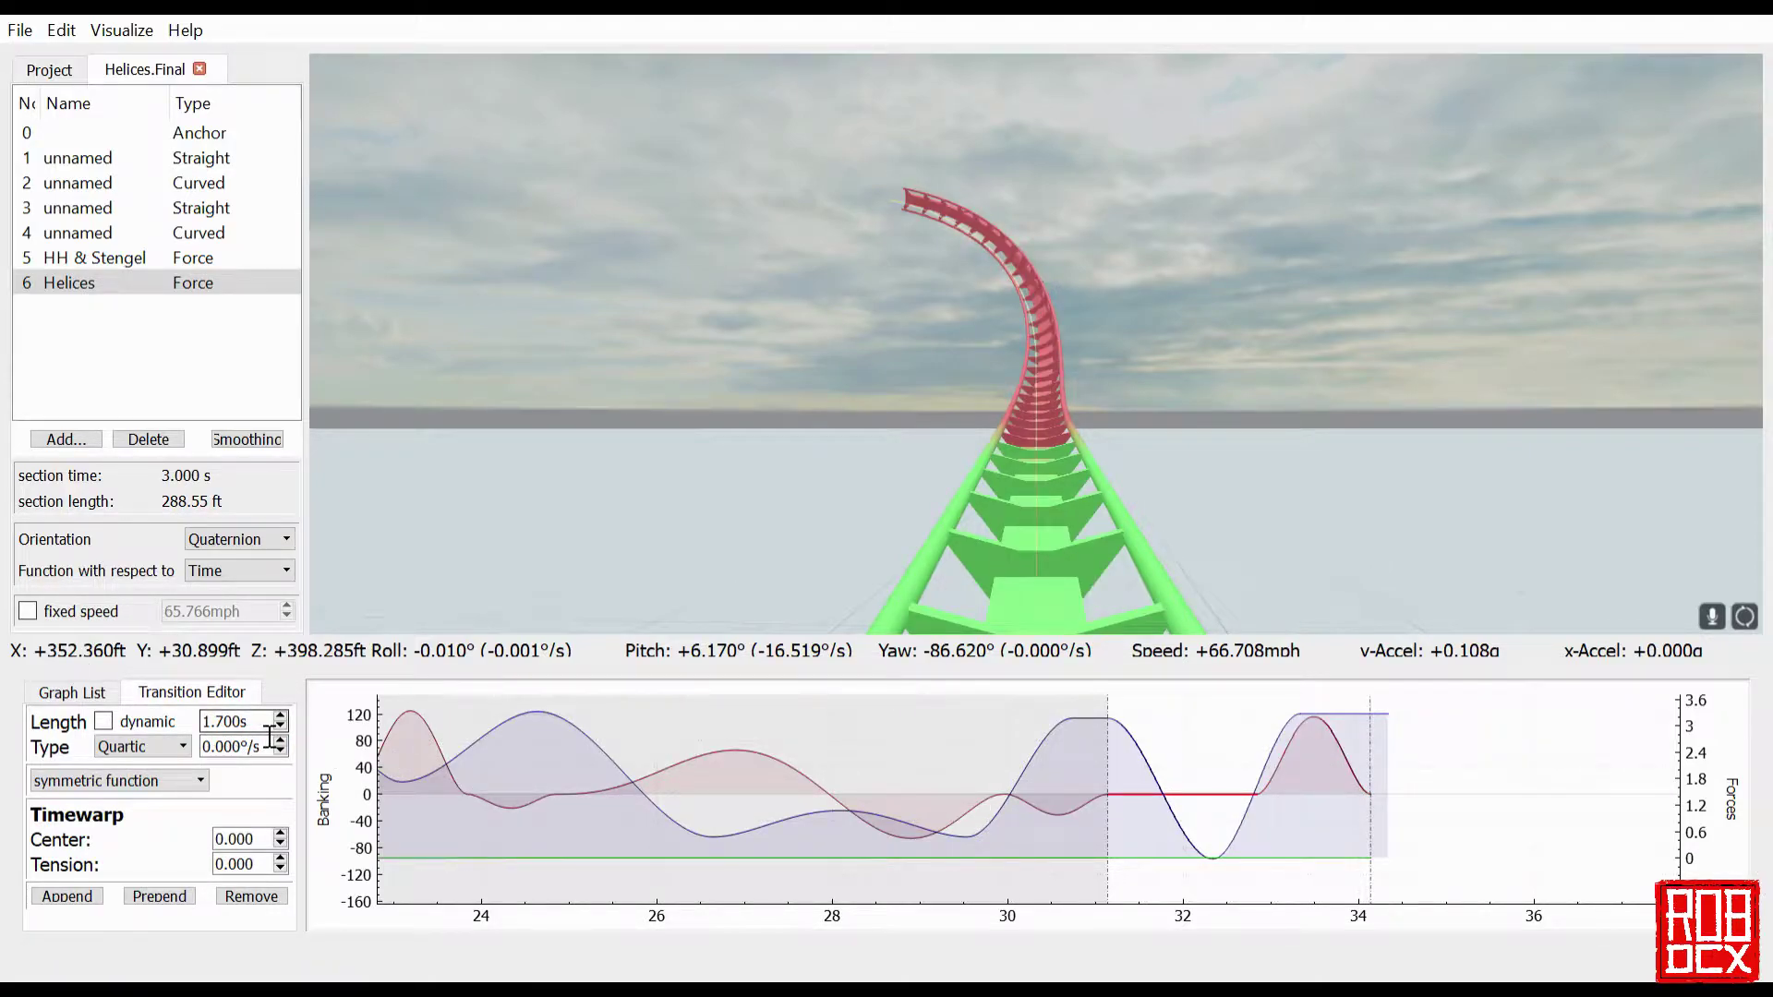
pyautogui.scroll(-6, 268, 736)
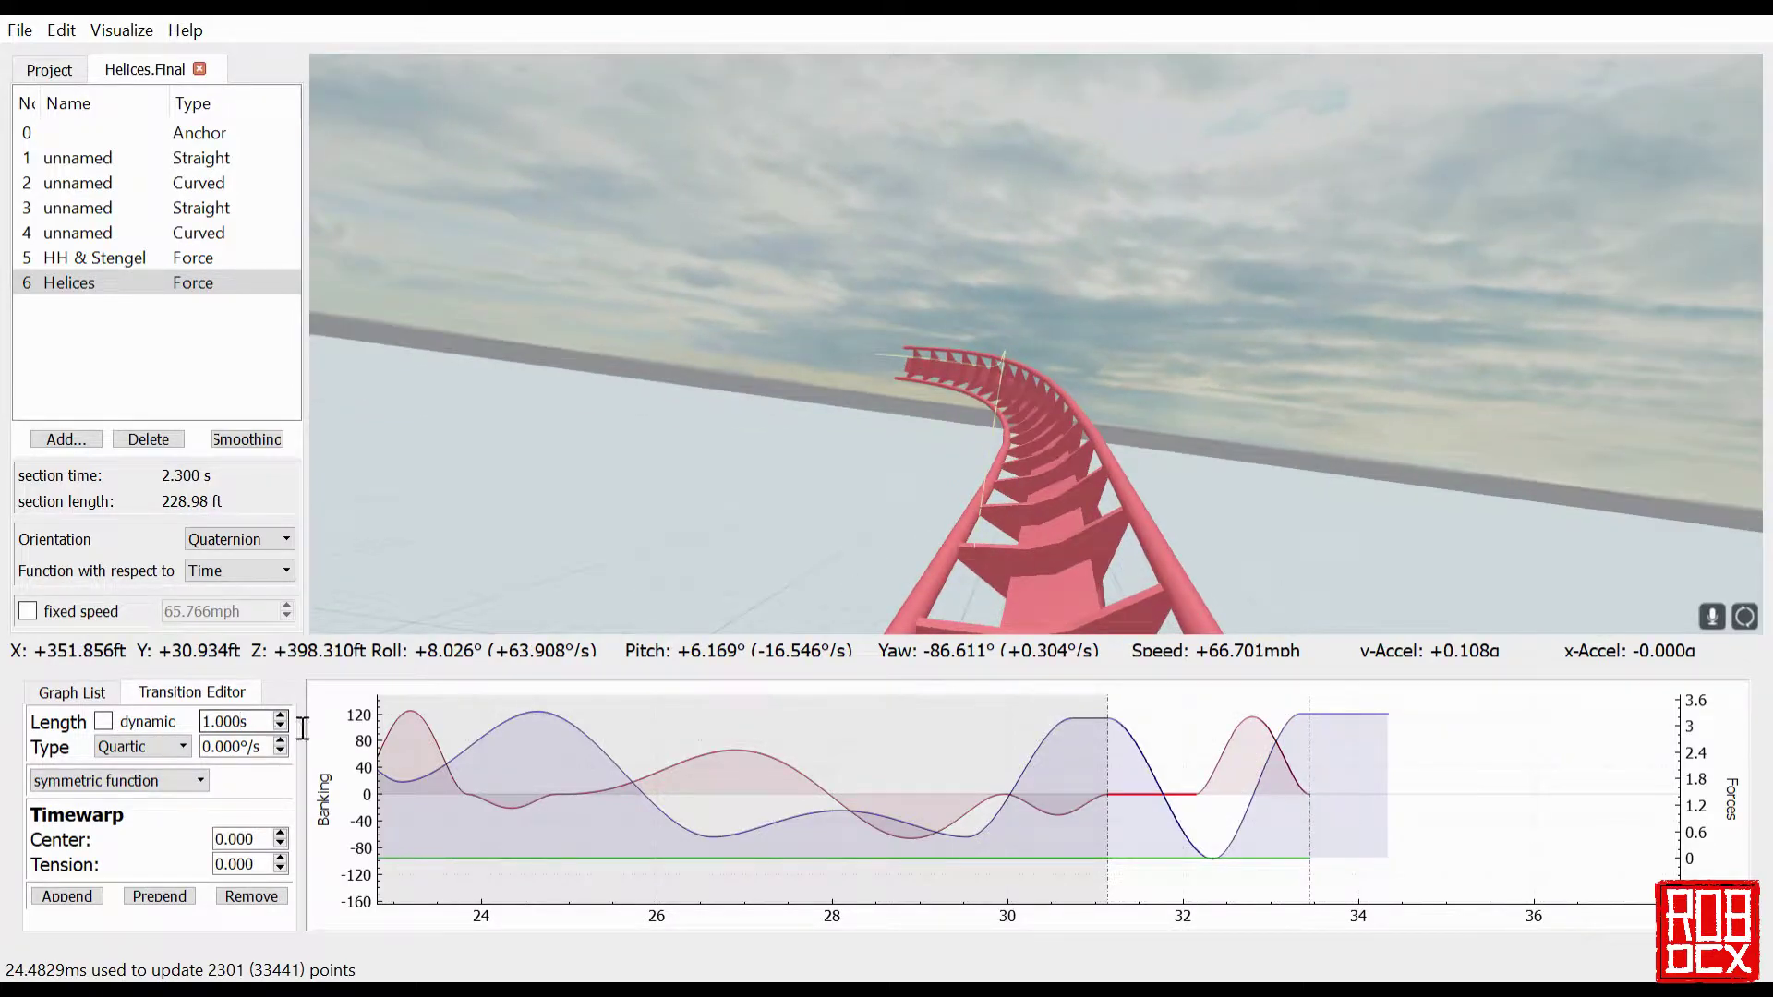
pyautogui.press('Down')
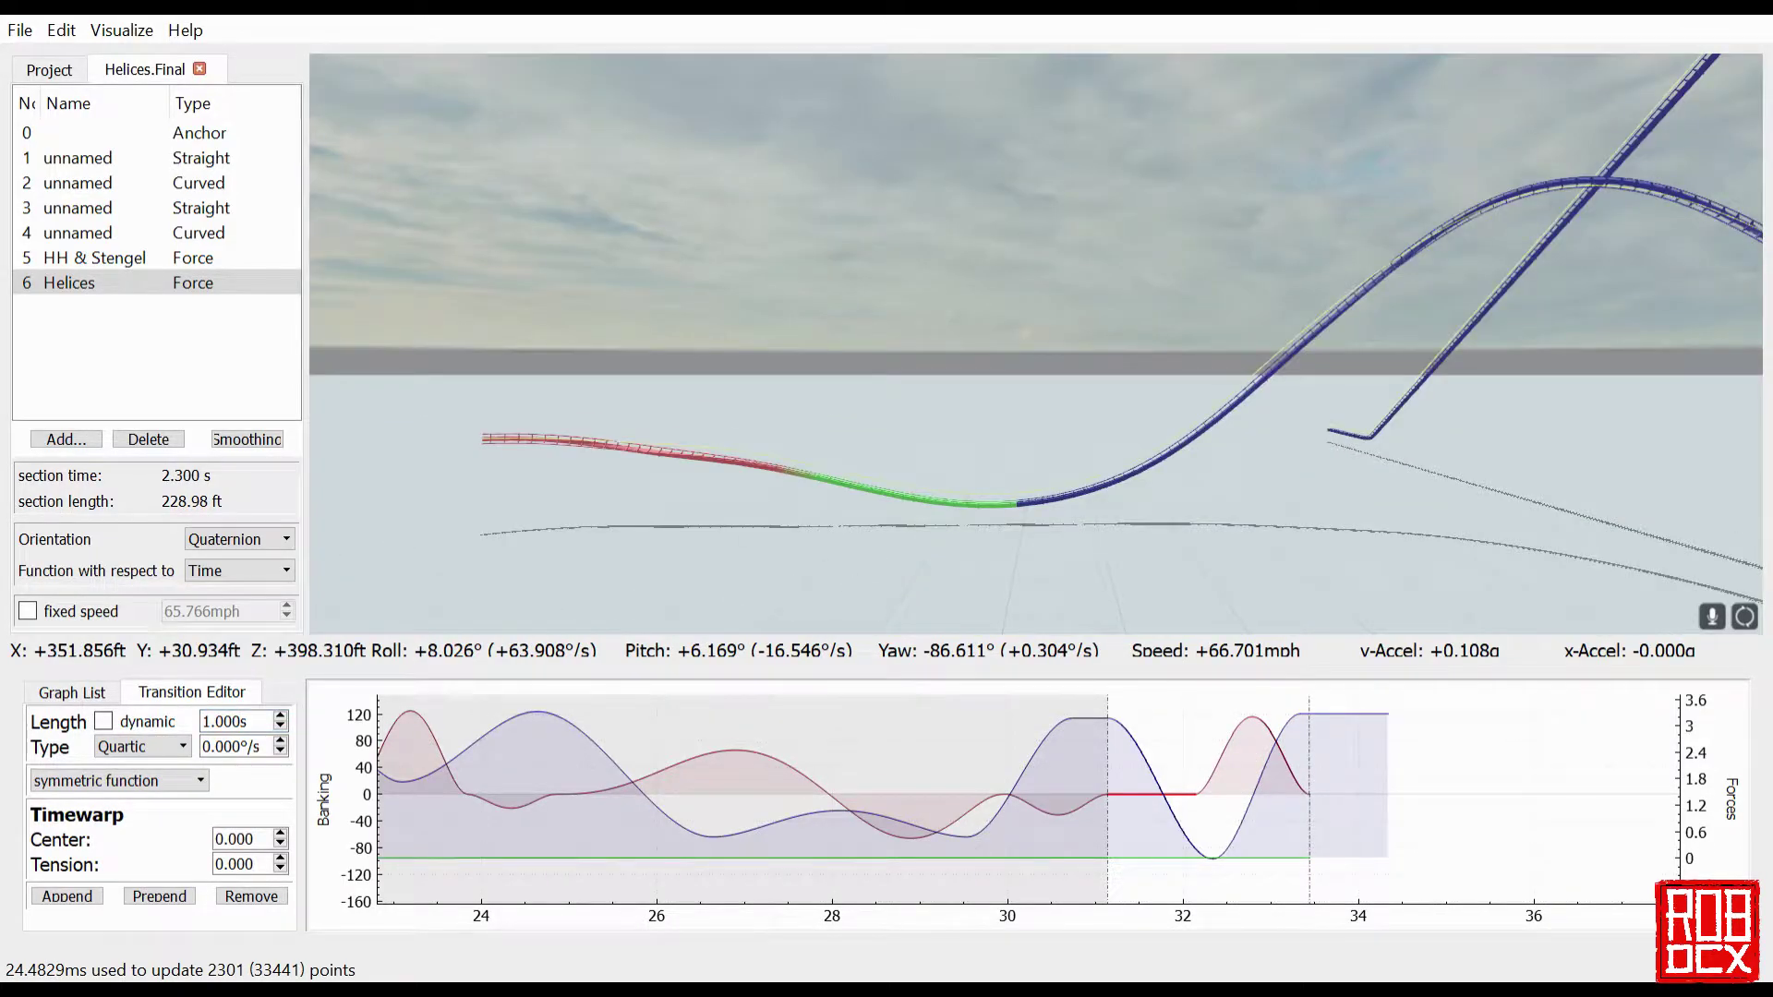
pyautogui.press('q')
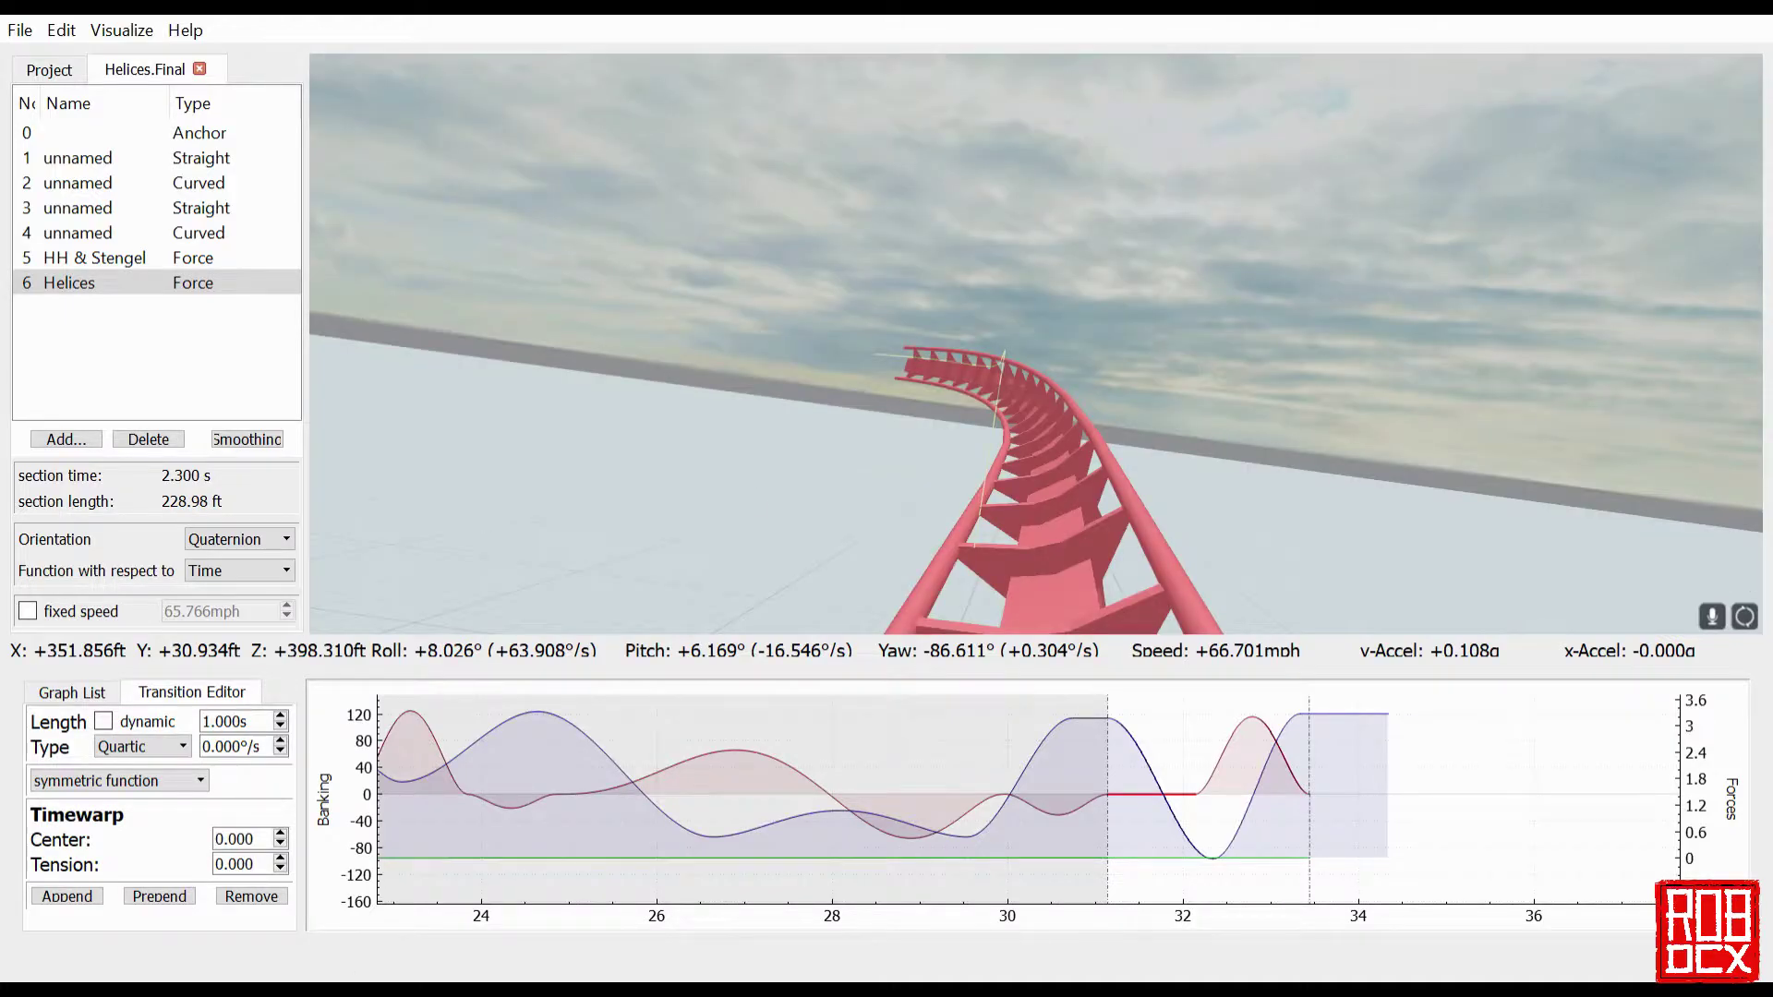
# - Append a roll transition after the section's large positive roll peak and make its length dynamic
pyautogui.click(1286, 756)
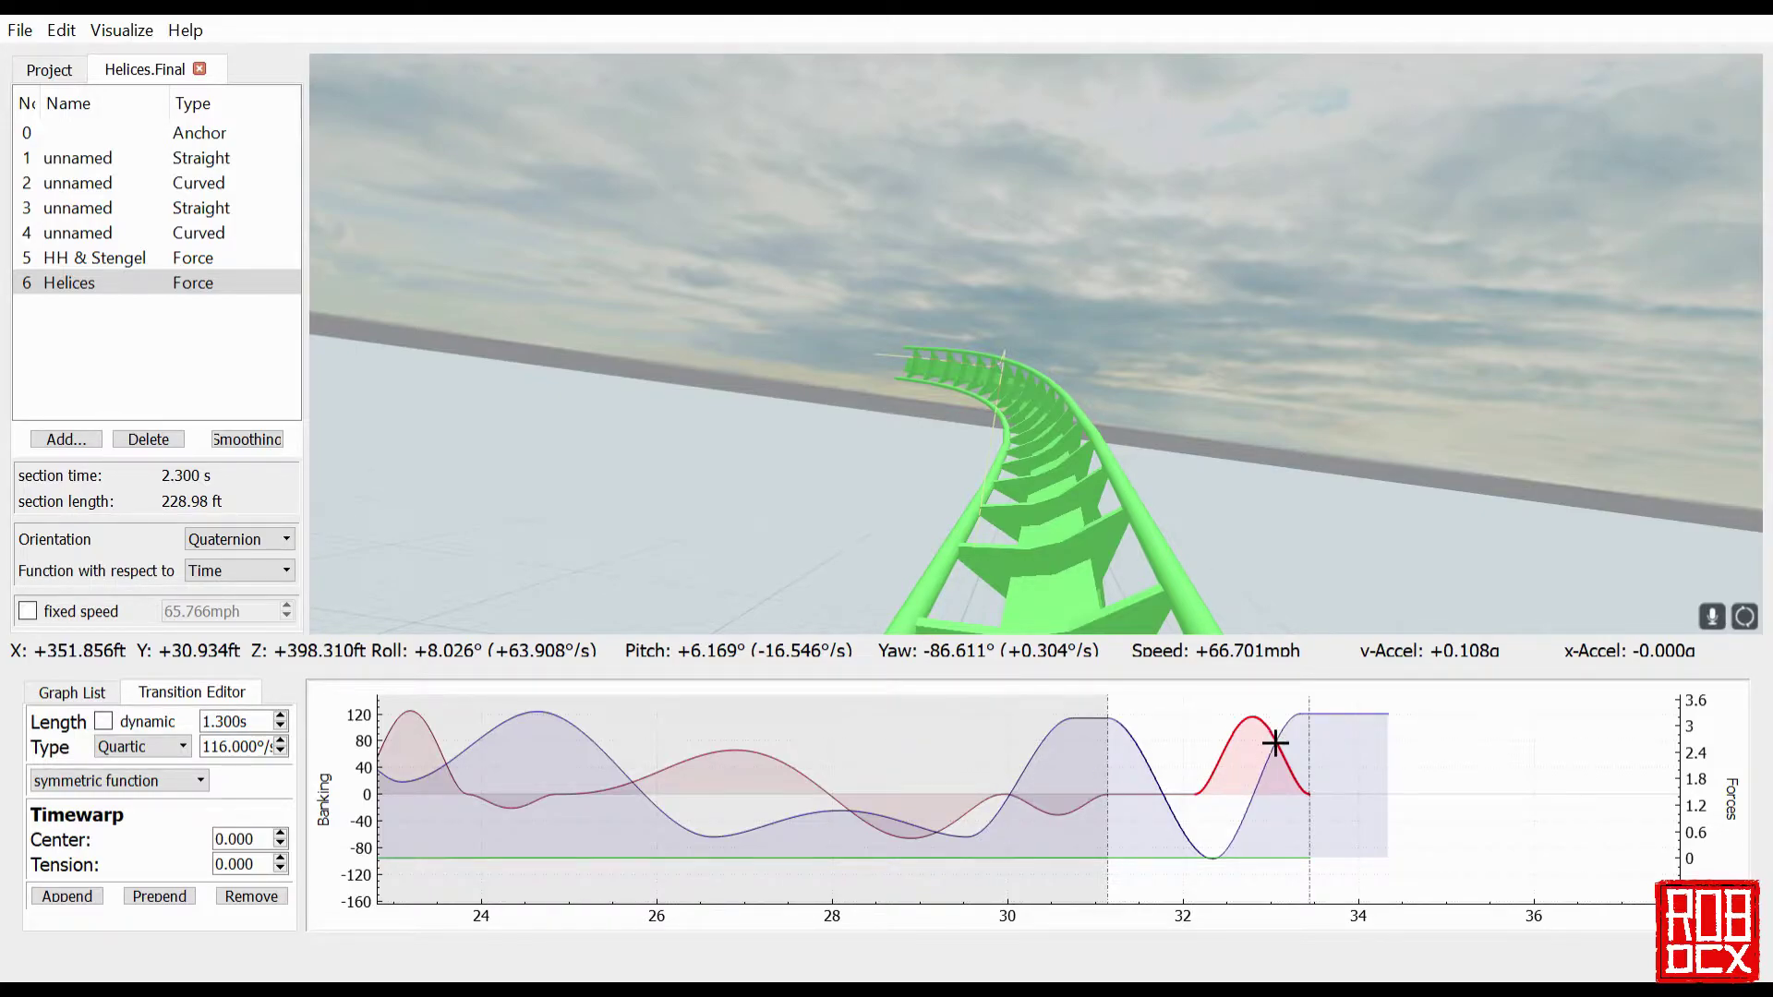
pyautogui.click(67, 896)
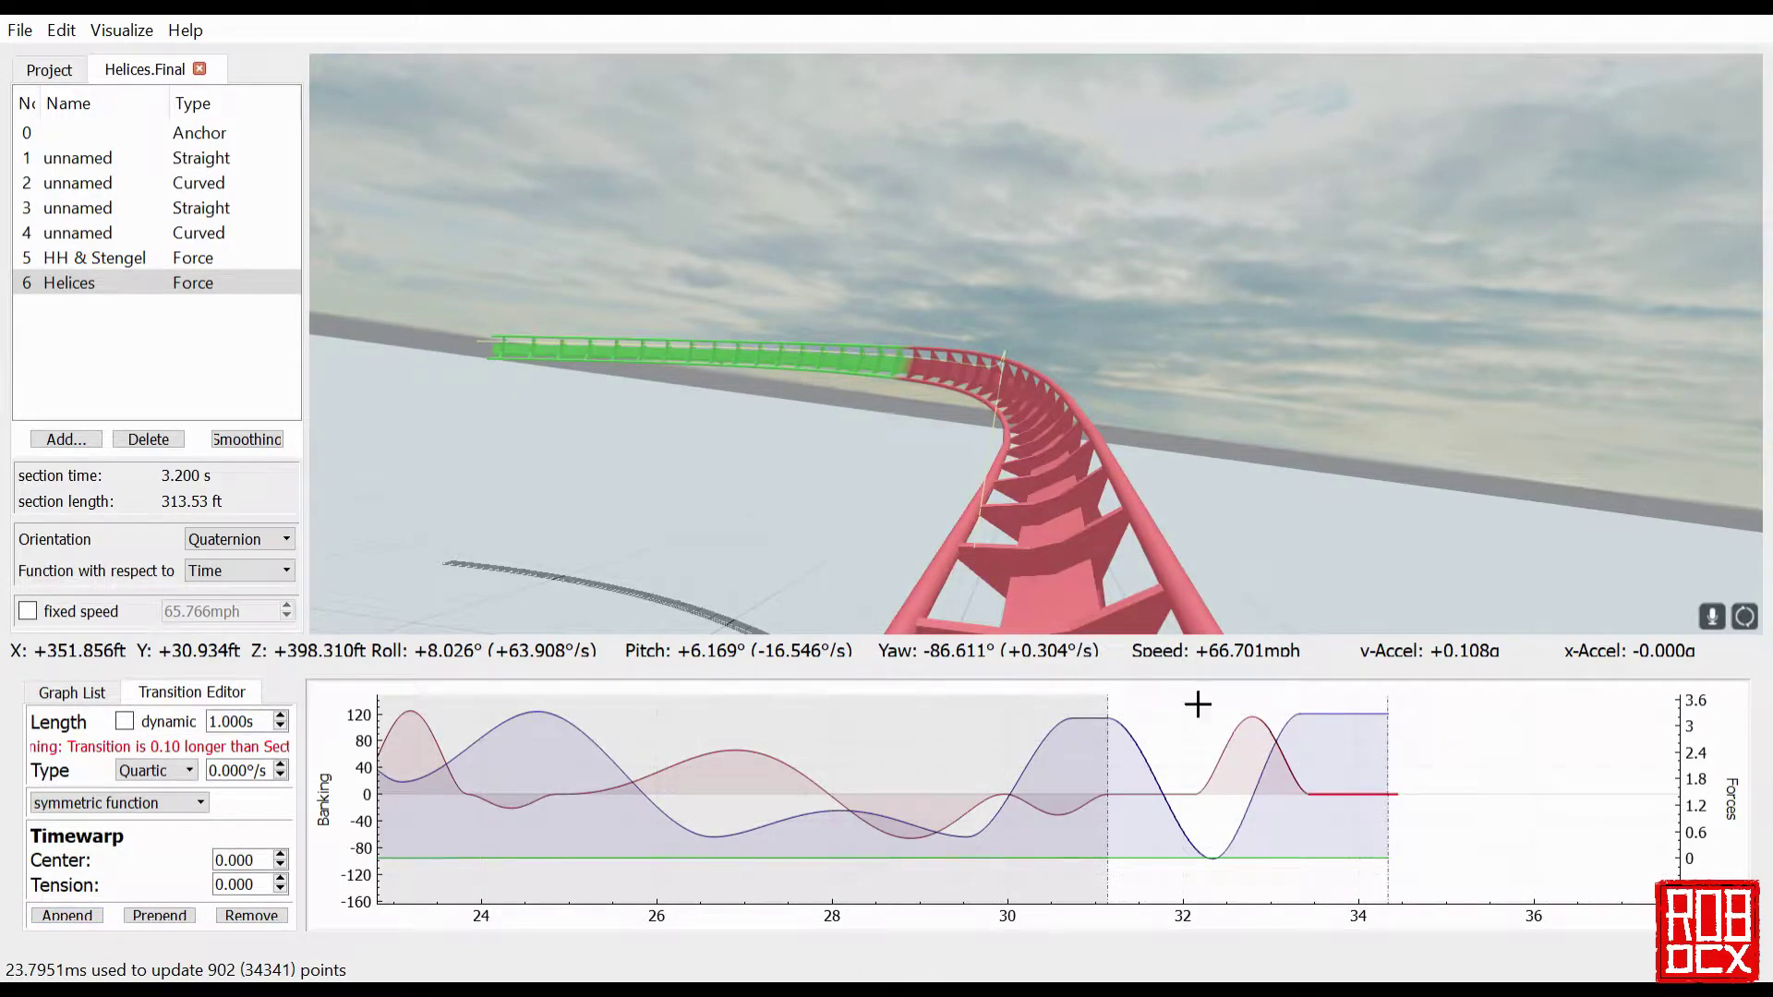
pyautogui.click(124, 721)
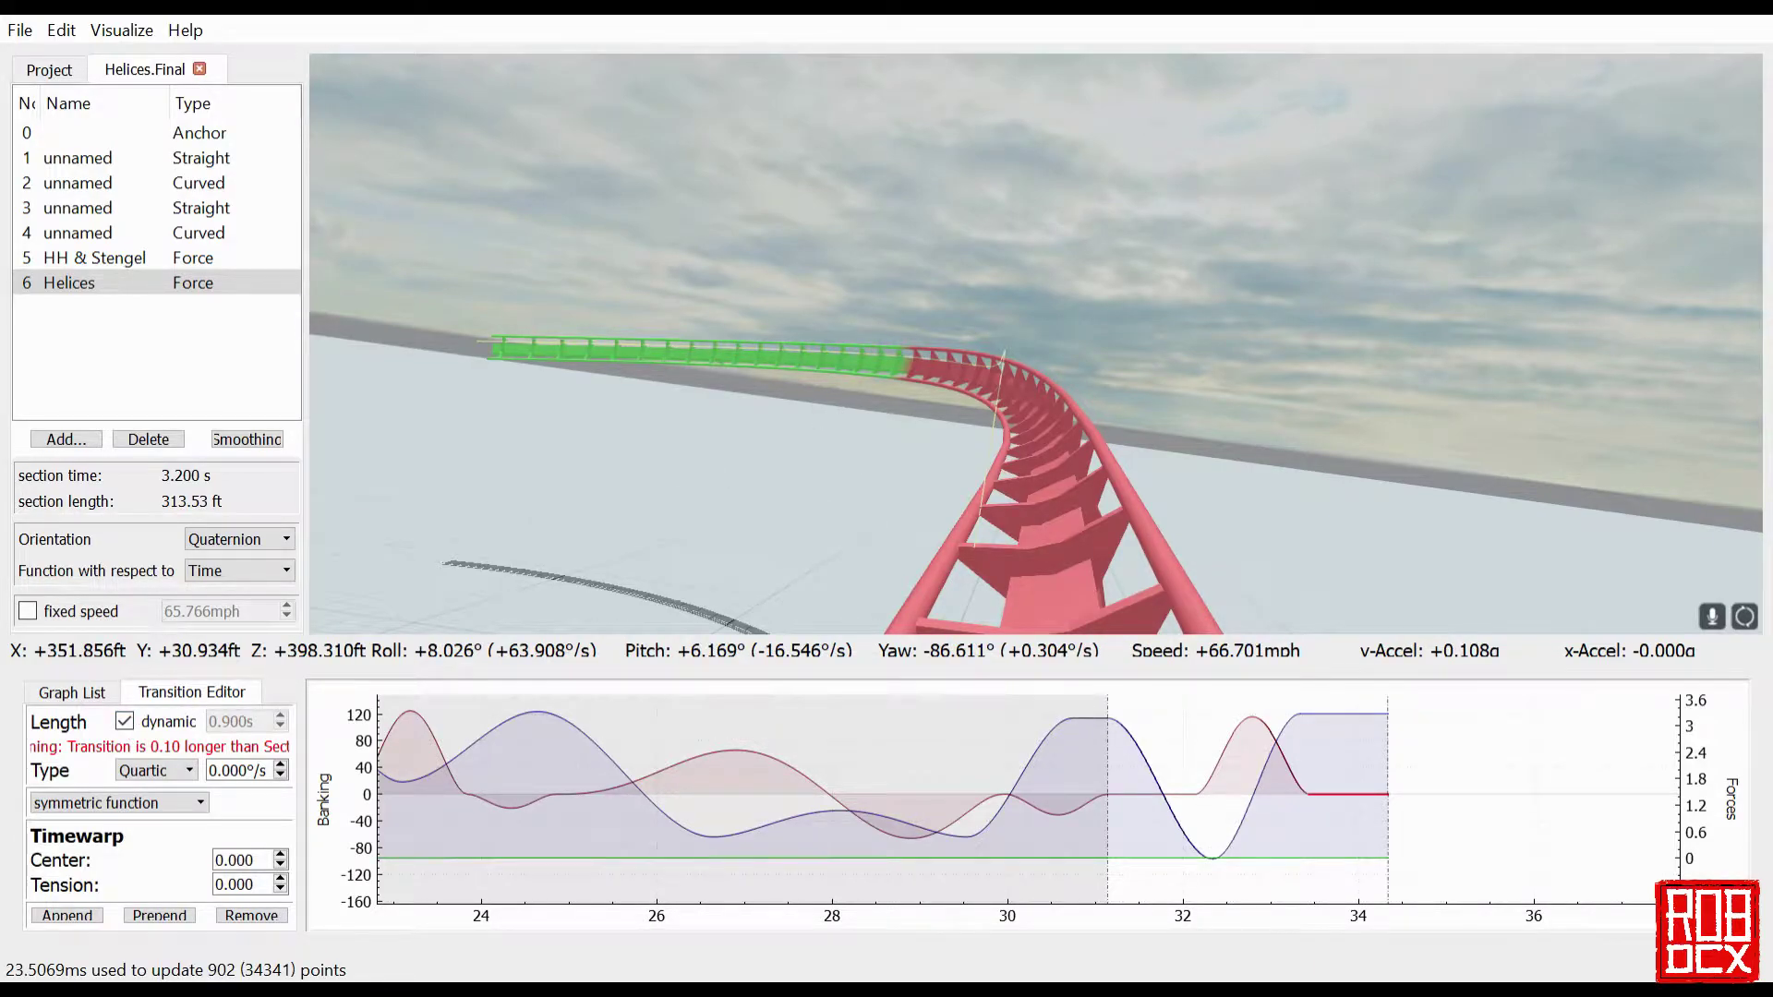
pyautogui.press('space')
pyautogui.moveTo(942, 445); pyautogui.dragTo(847, 445)
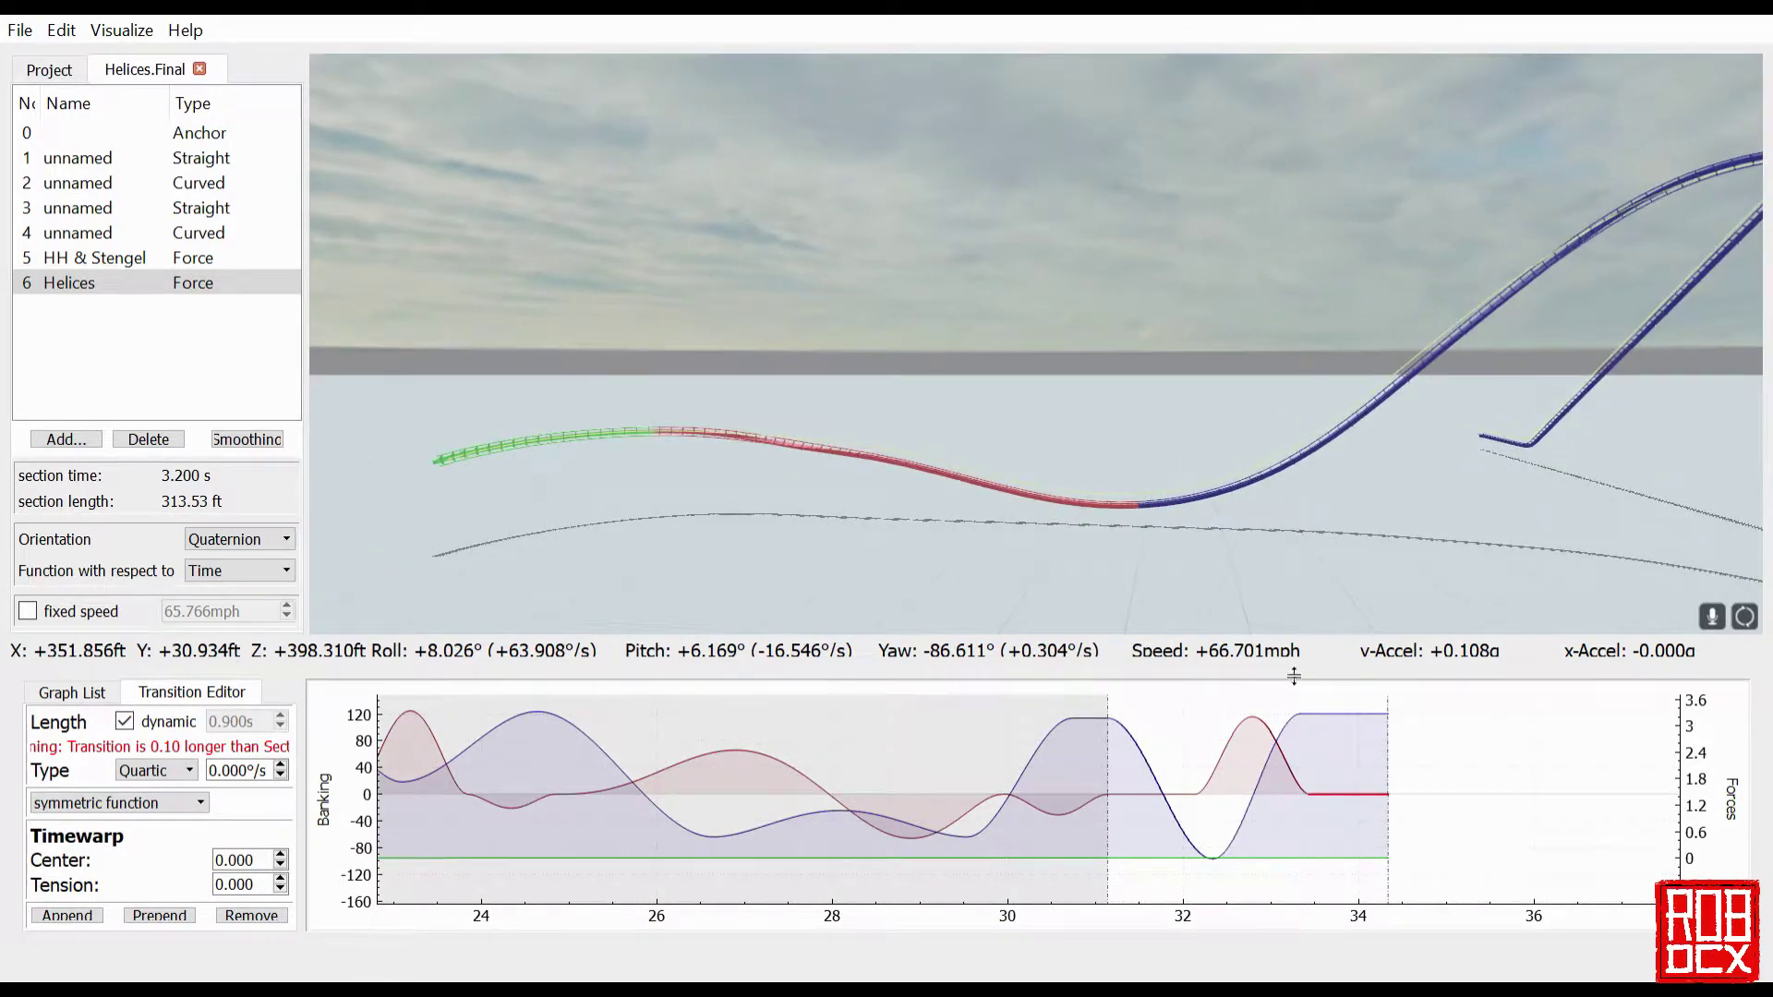
# - Set the length of the section's final flat normal force transition to 3.900 s
pyautogui.click(1350, 731)
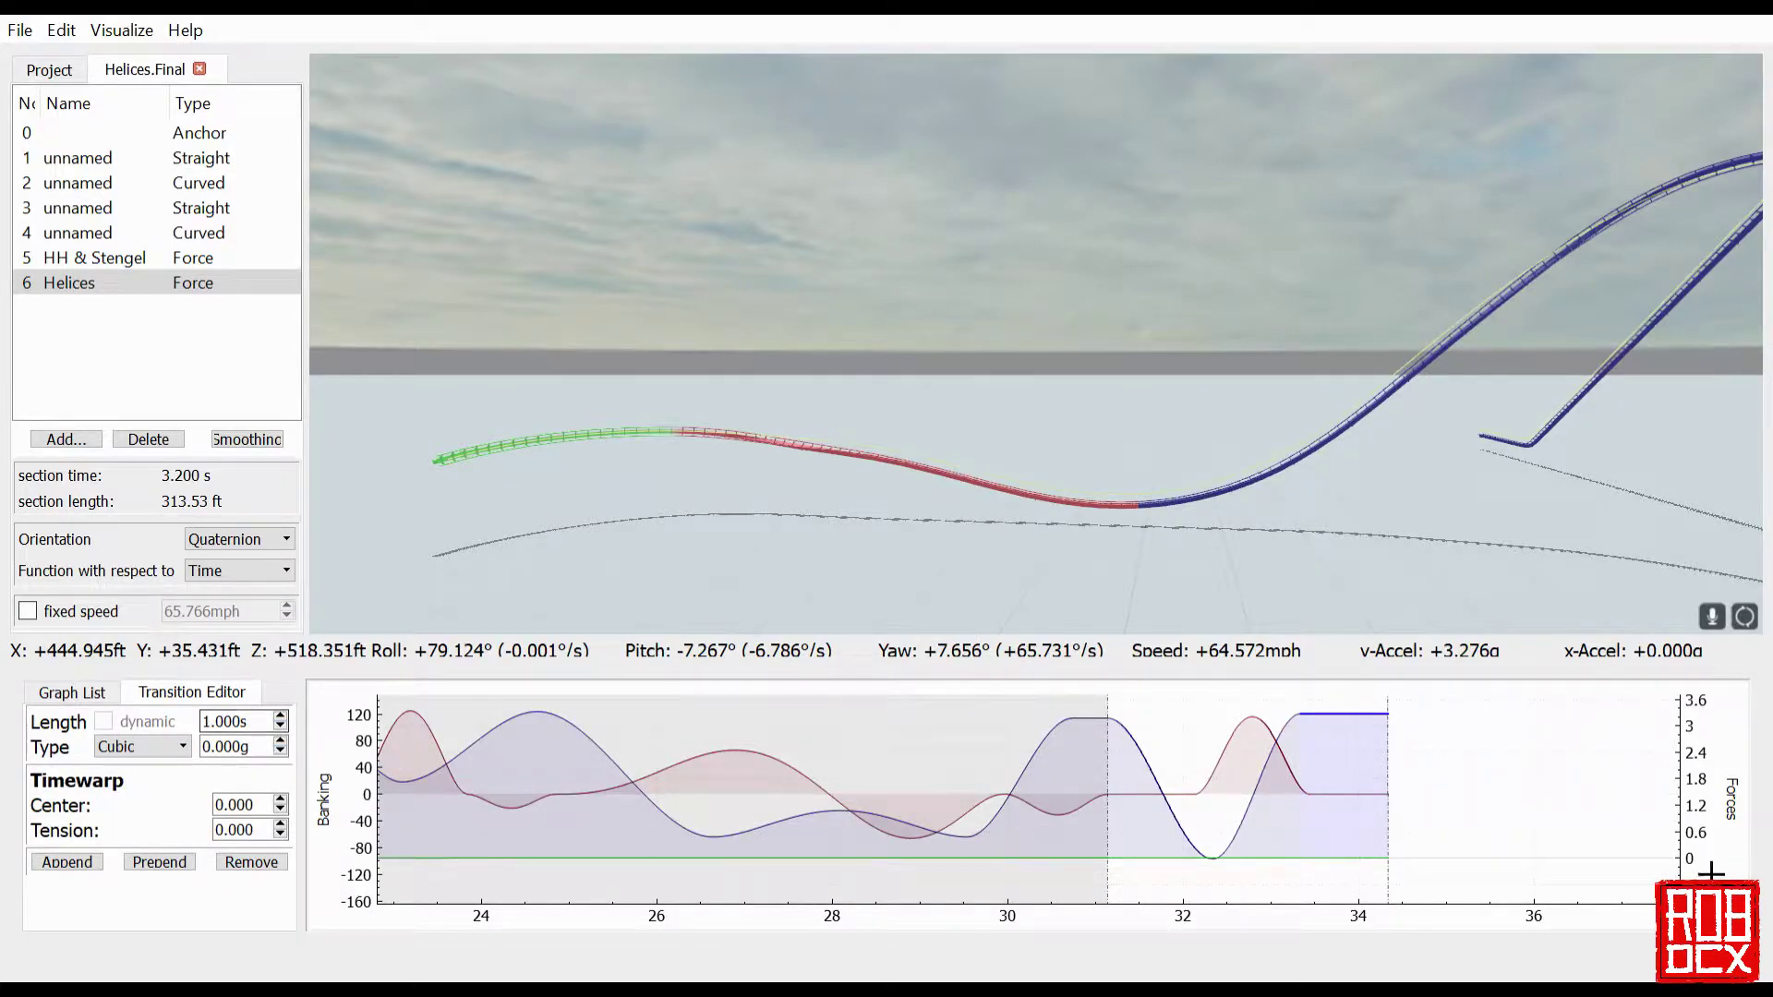
pyautogui.click(1370, 816)
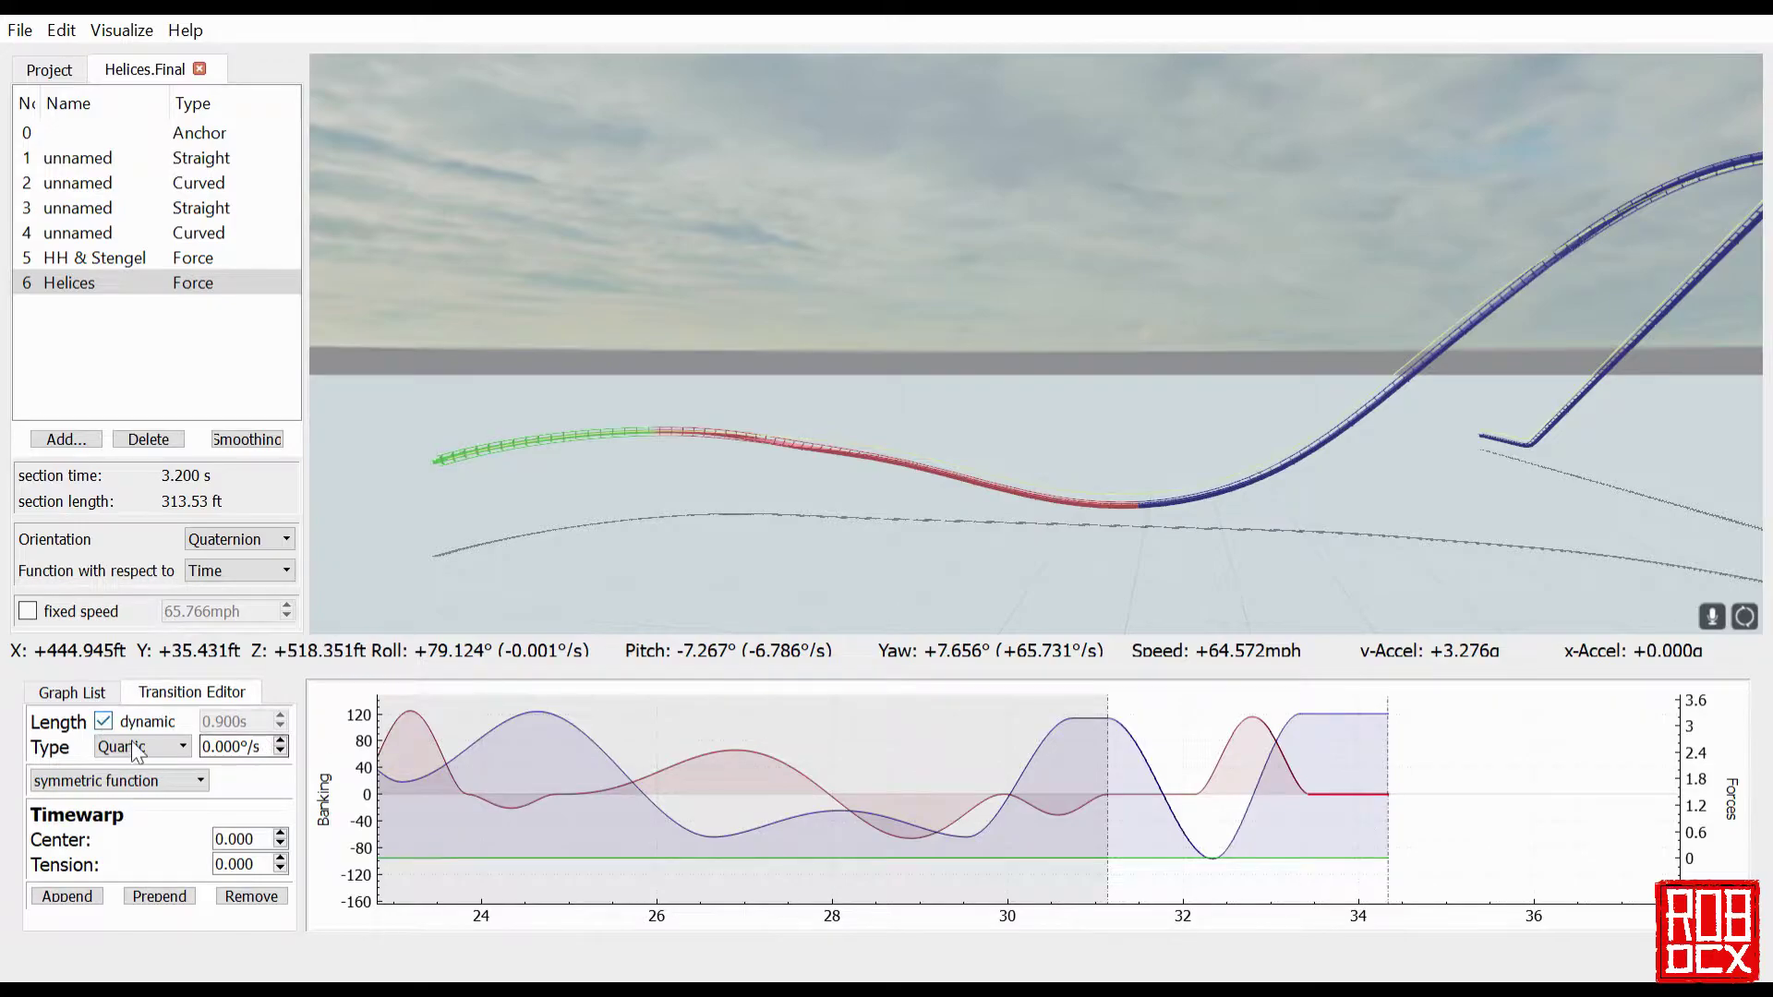
pyautogui.click(1371, 731)
pyautogui.click(279, 719)
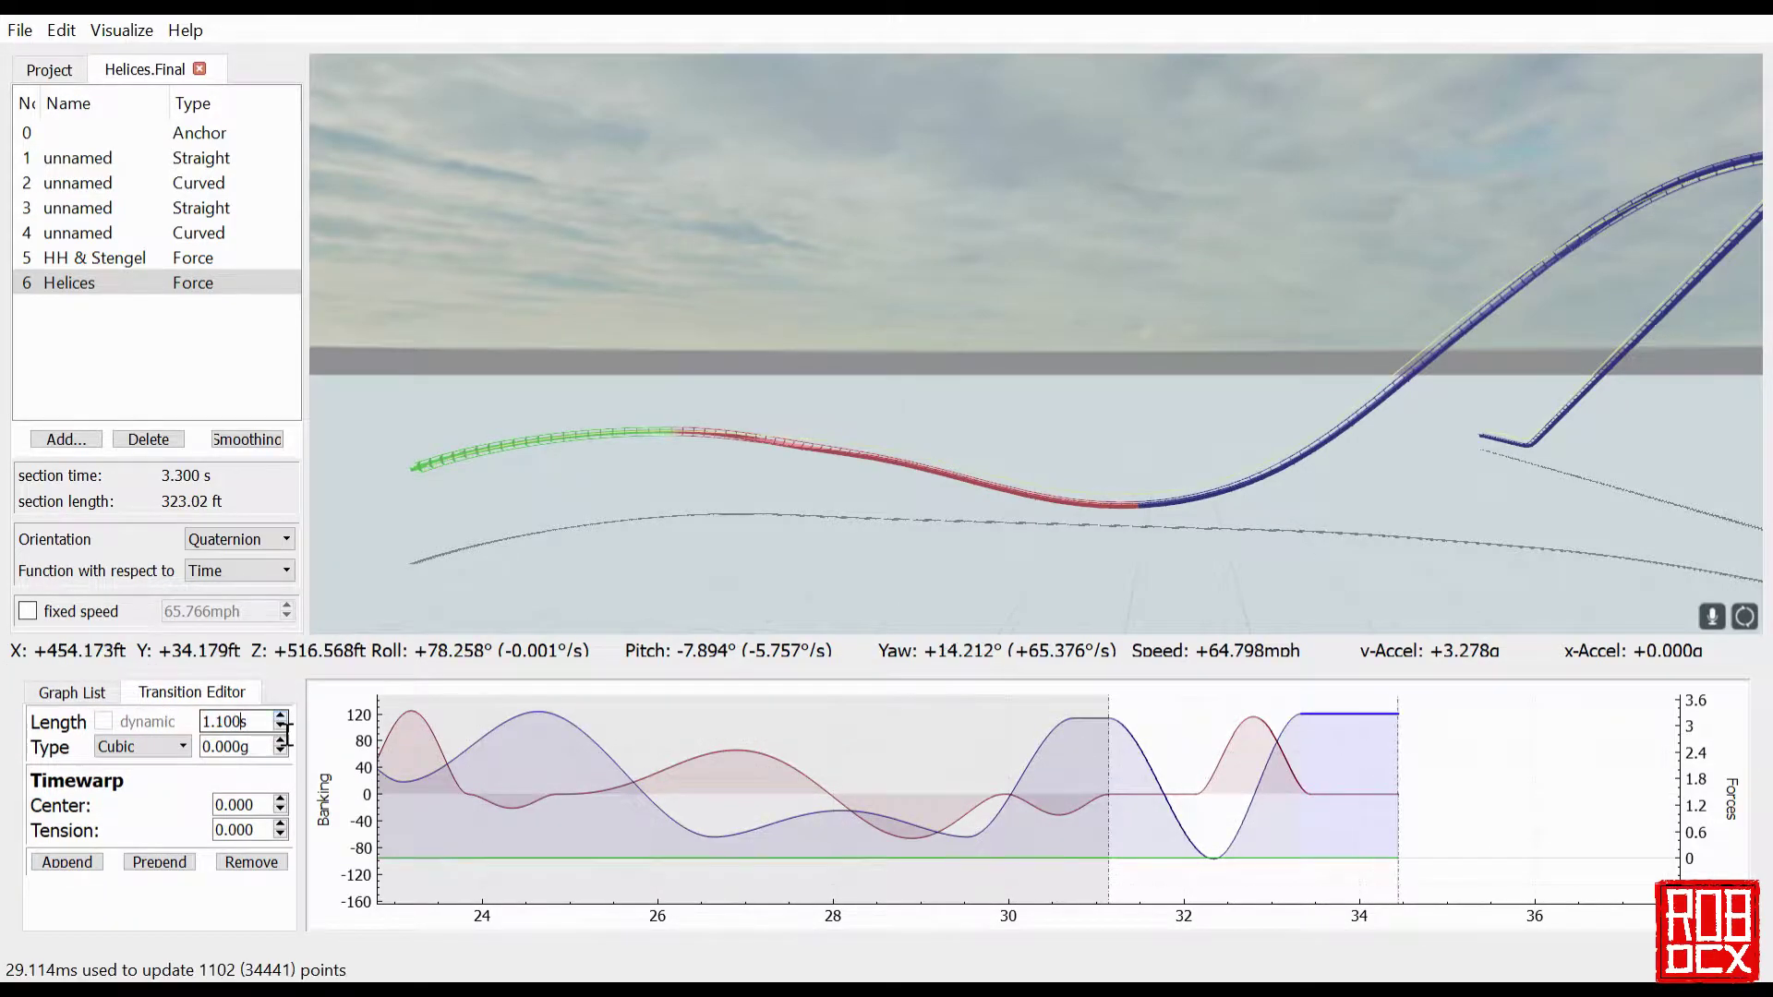
pyautogui.scroll(7, 275, 731)
pyautogui.scroll(20, 277, 730)
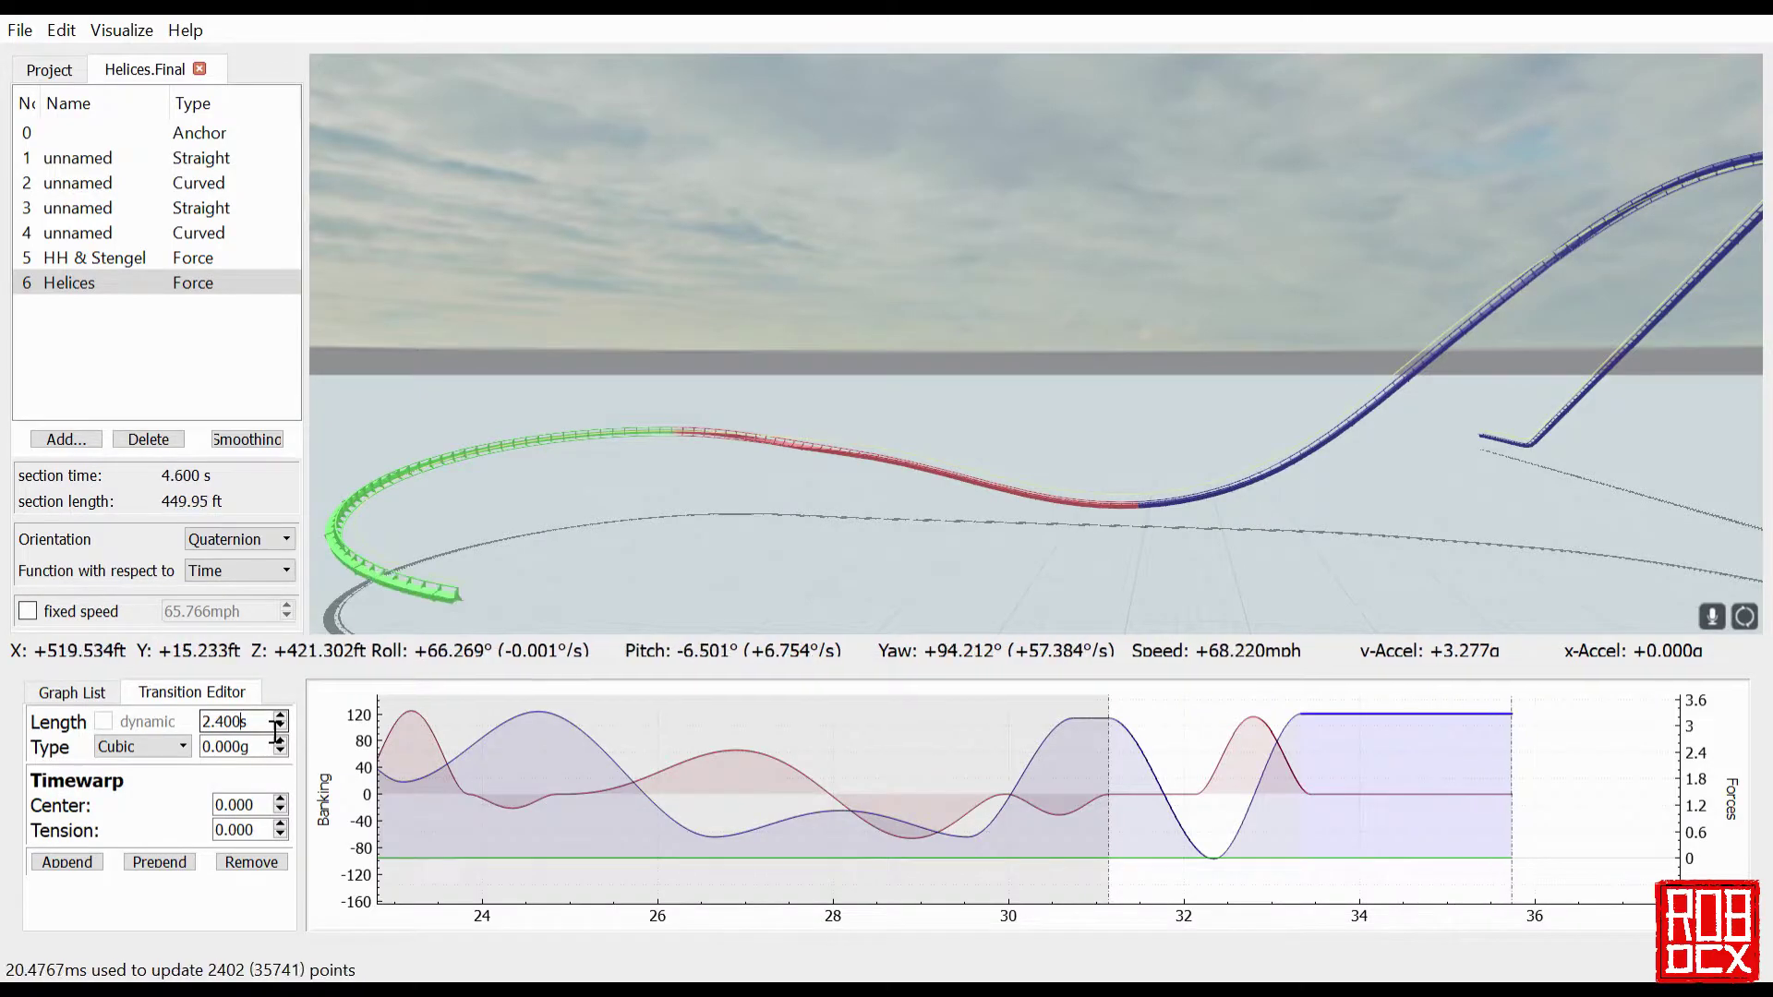
pyautogui.scroll(13, 277, 729)
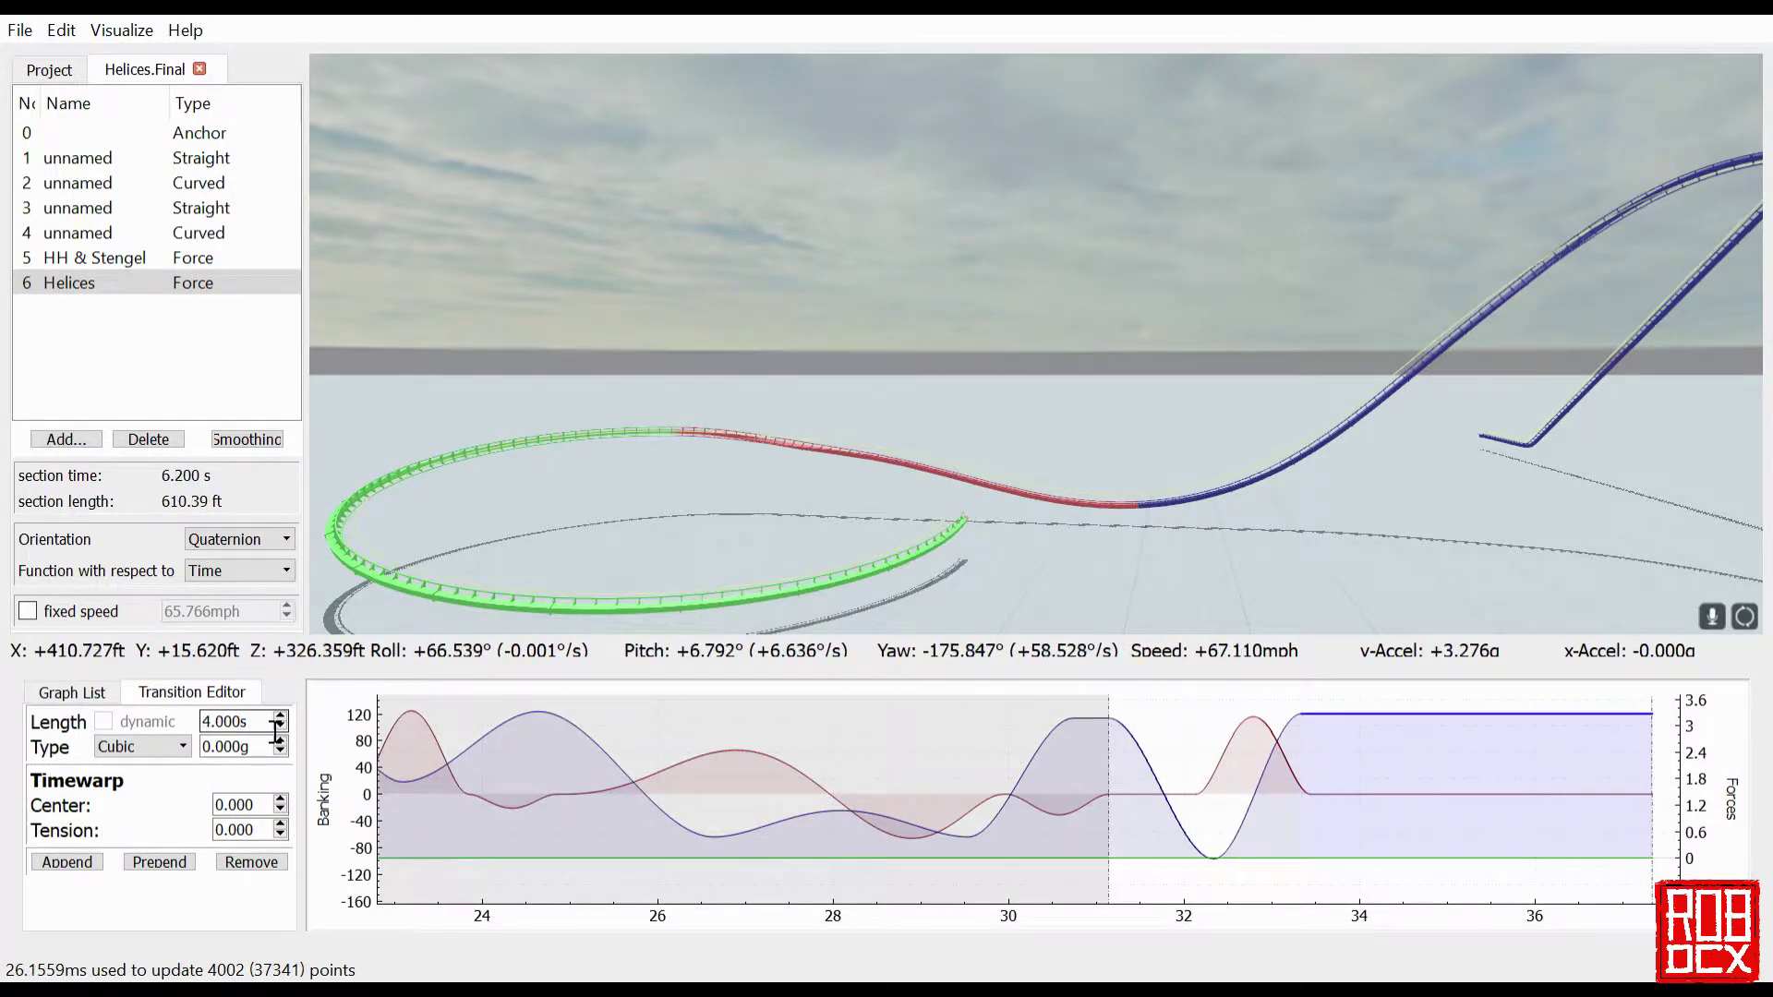
pyautogui.scroll(-12, 277, 729)
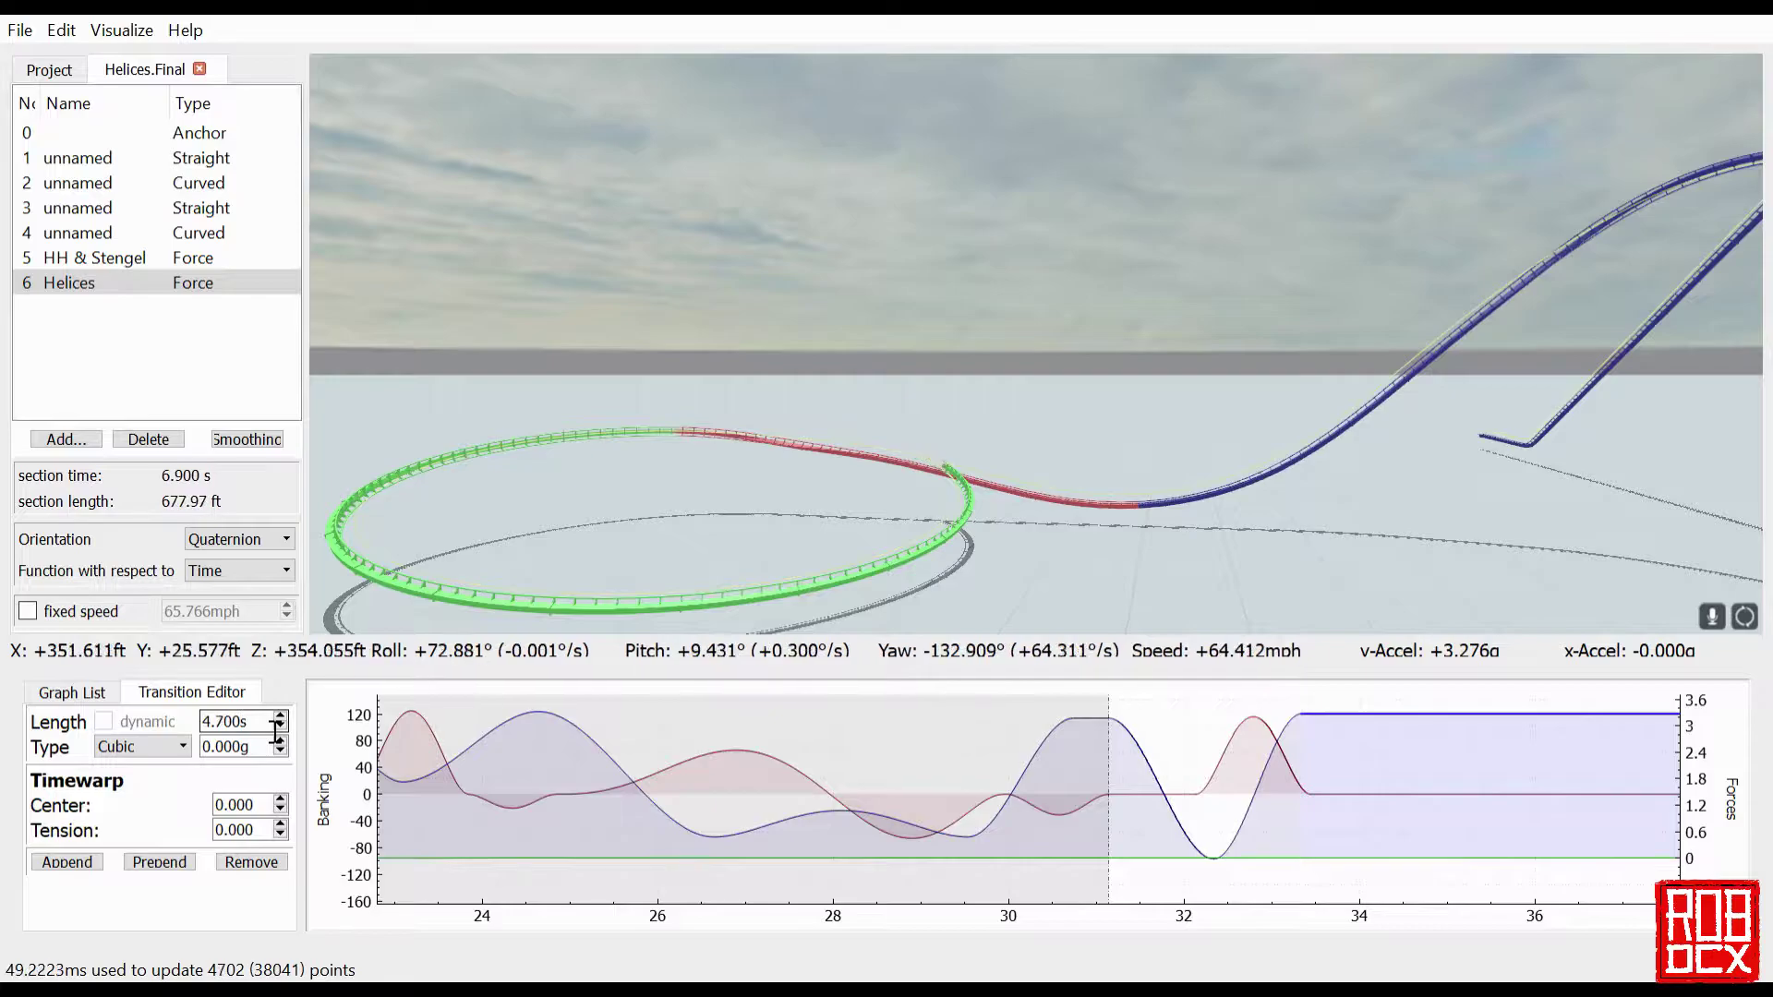
# - Set the Helices section's peaked roll transition to 107°/s, judging the helix's shape from the side
pyautogui.moveTo(1034, 343); pyautogui.dragTo(739, 341)
pyautogui.press('w')
pyautogui.press('s')
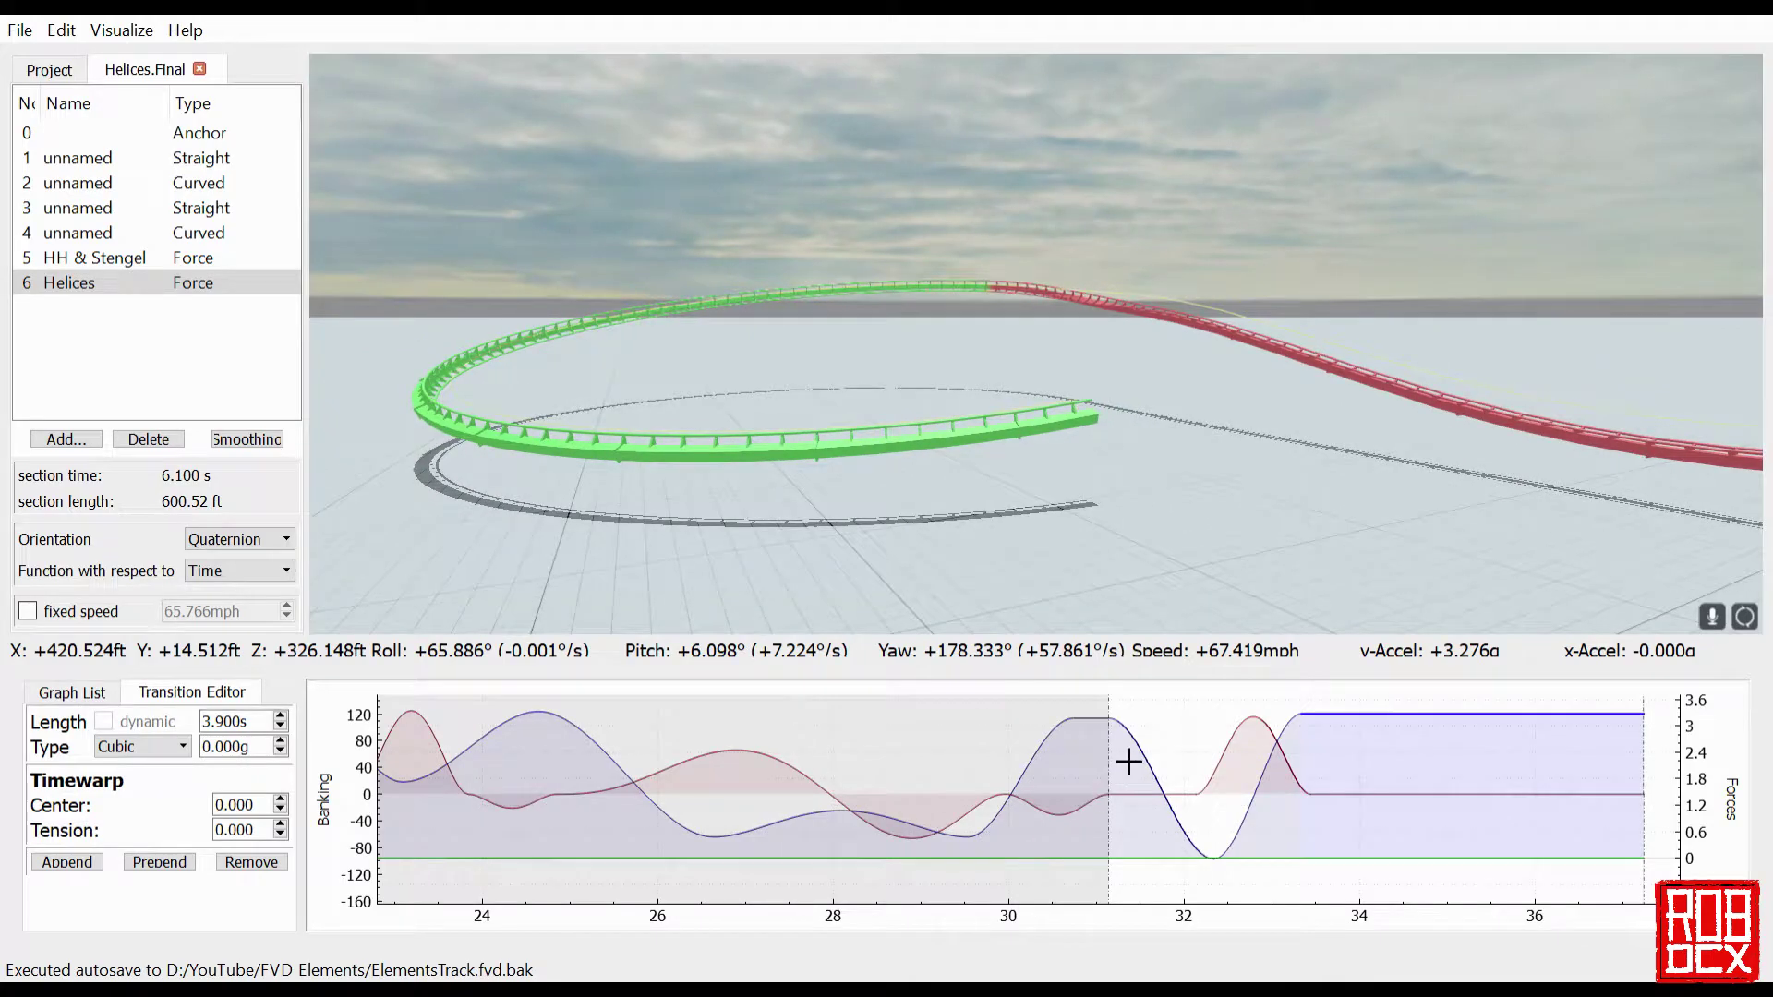
pyautogui.click(1250, 767)
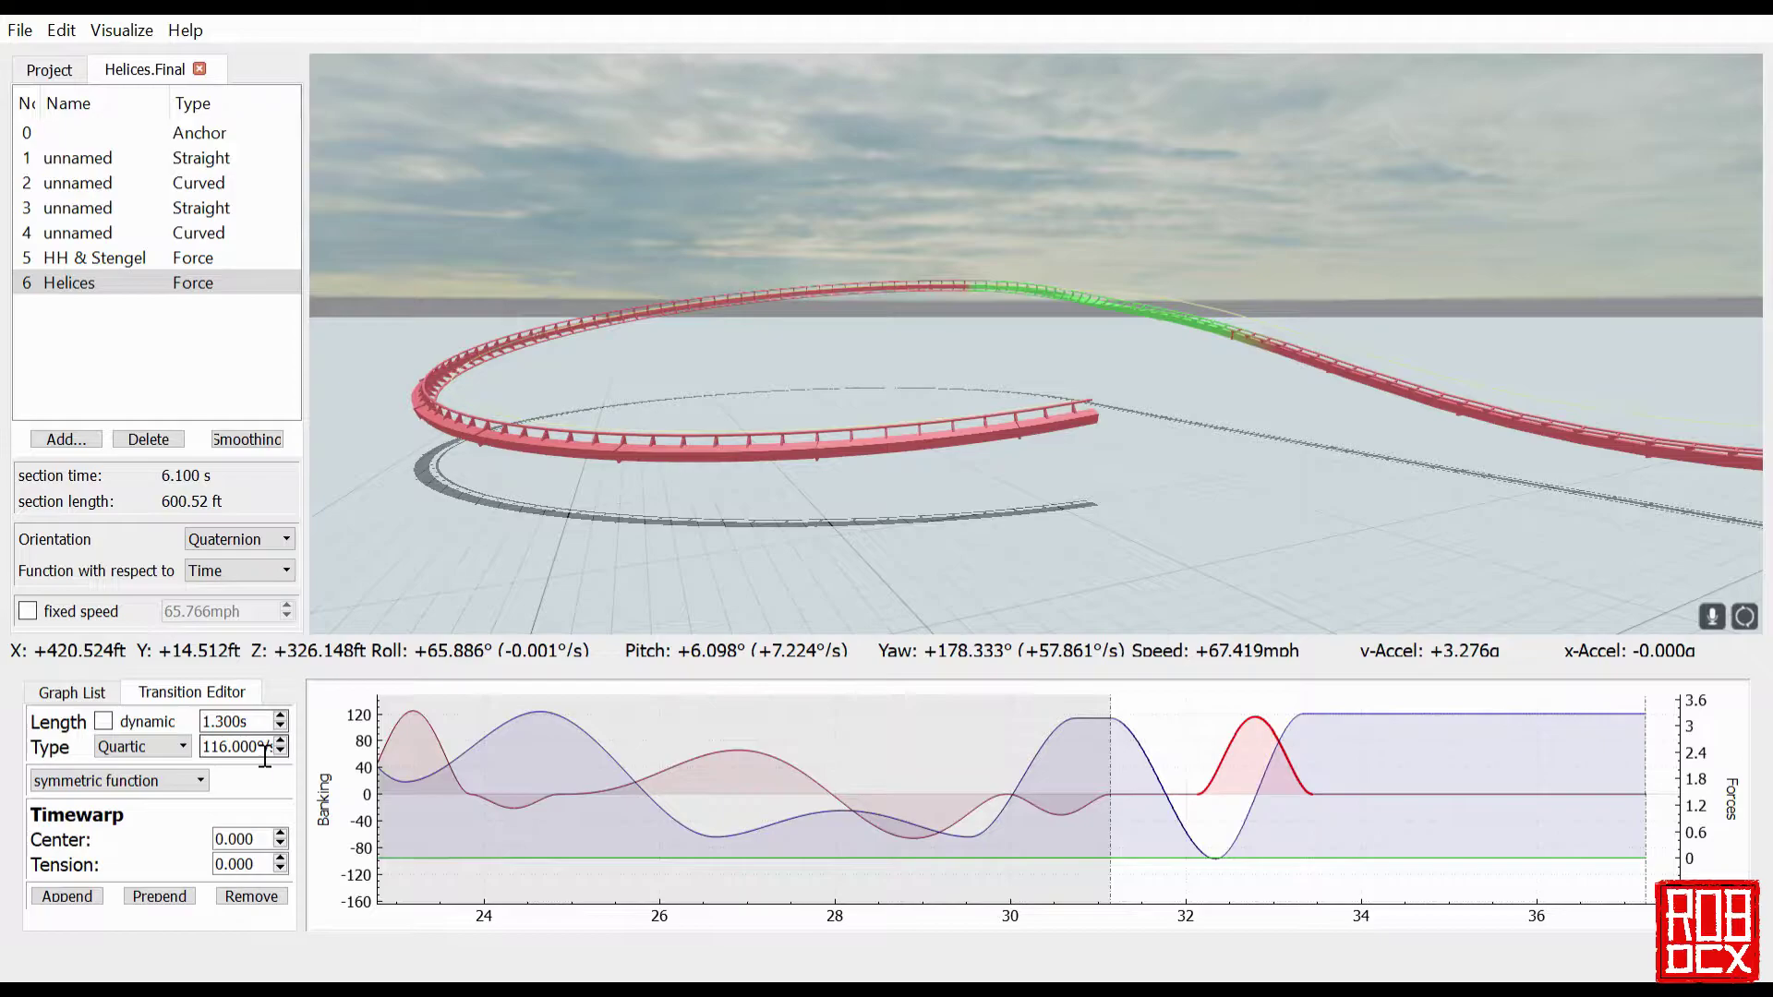
pyautogui.scroll(-5, 265, 757)
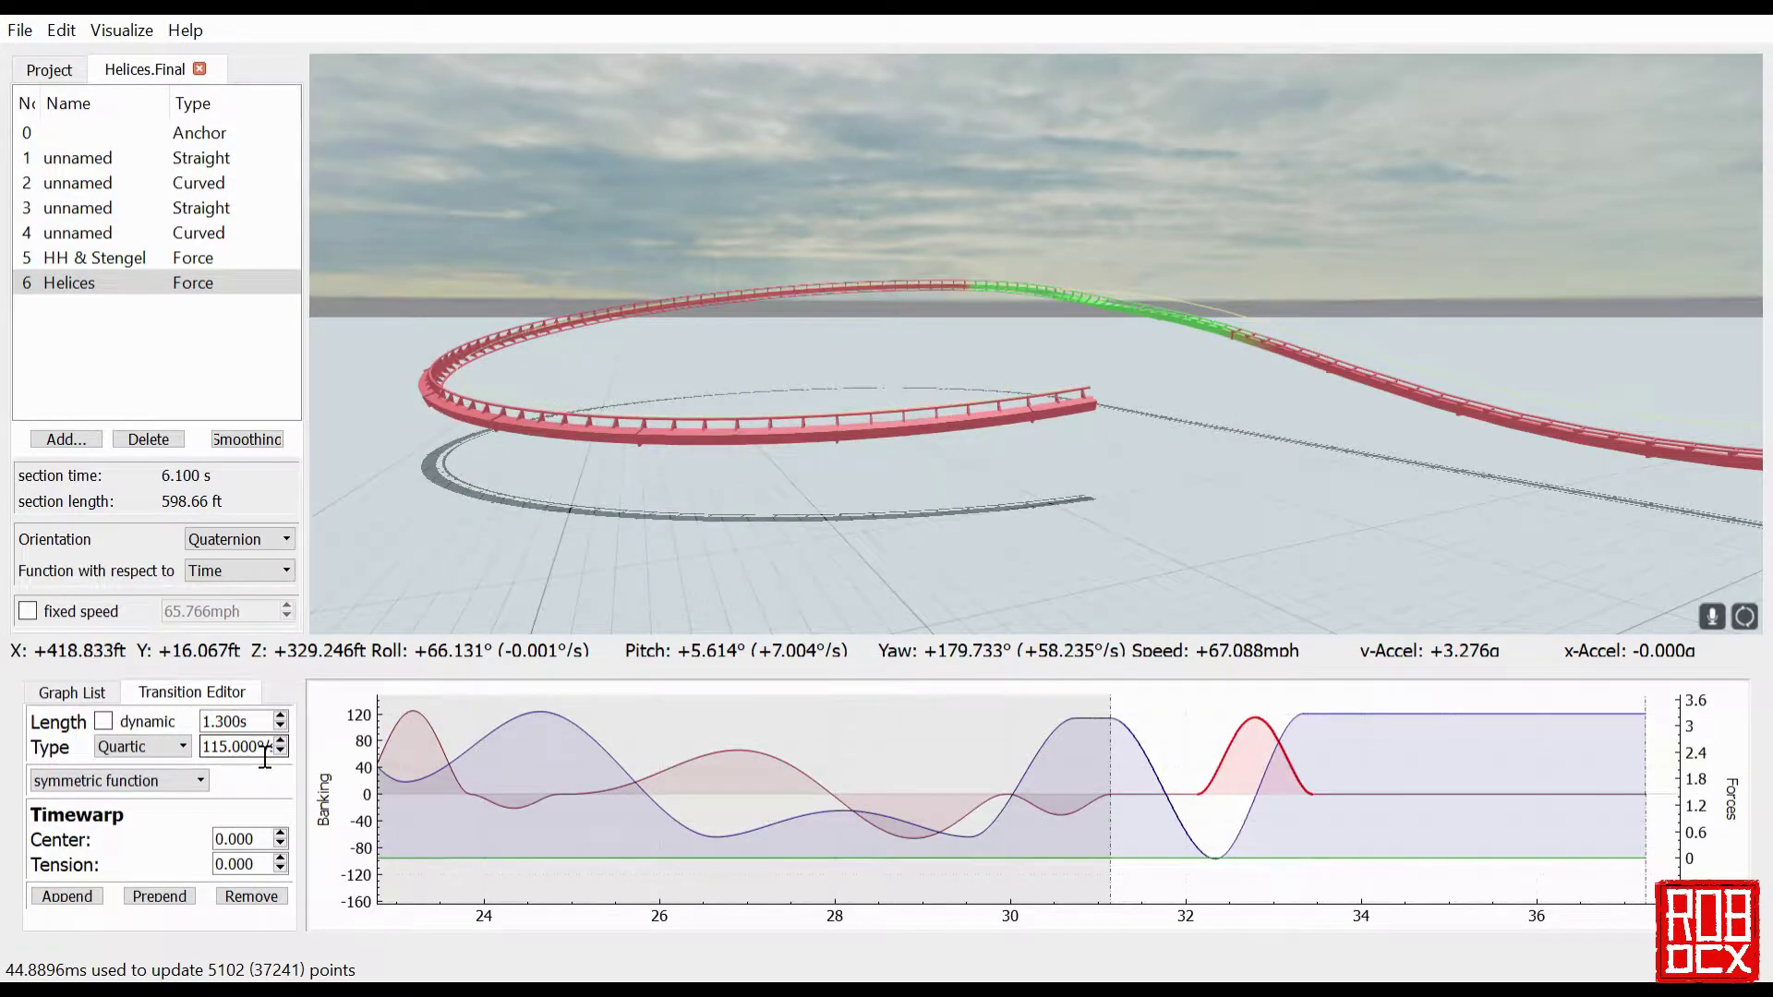
pyautogui.scroll(-3, 265, 757)
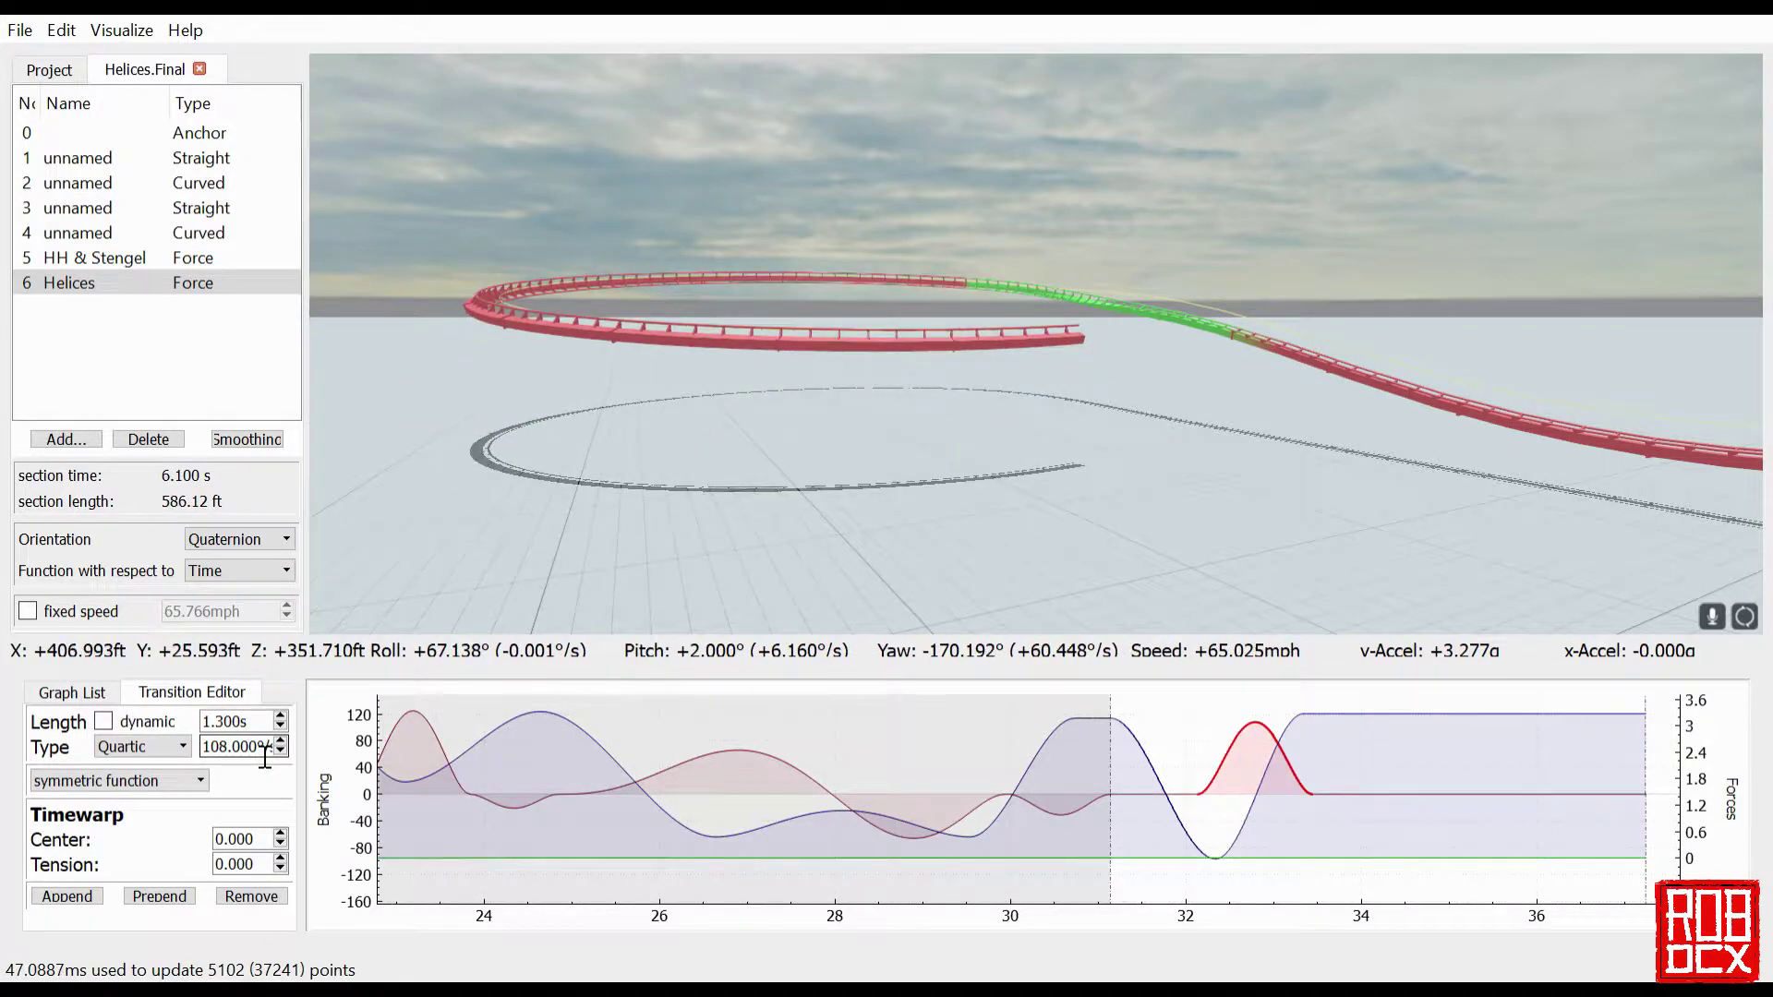
pyautogui.moveTo(711, 547); pyautogui.dragTo(573, 531)
pyautogui.moveTo(702, 517); pyautogui.dragTo(731, 547)
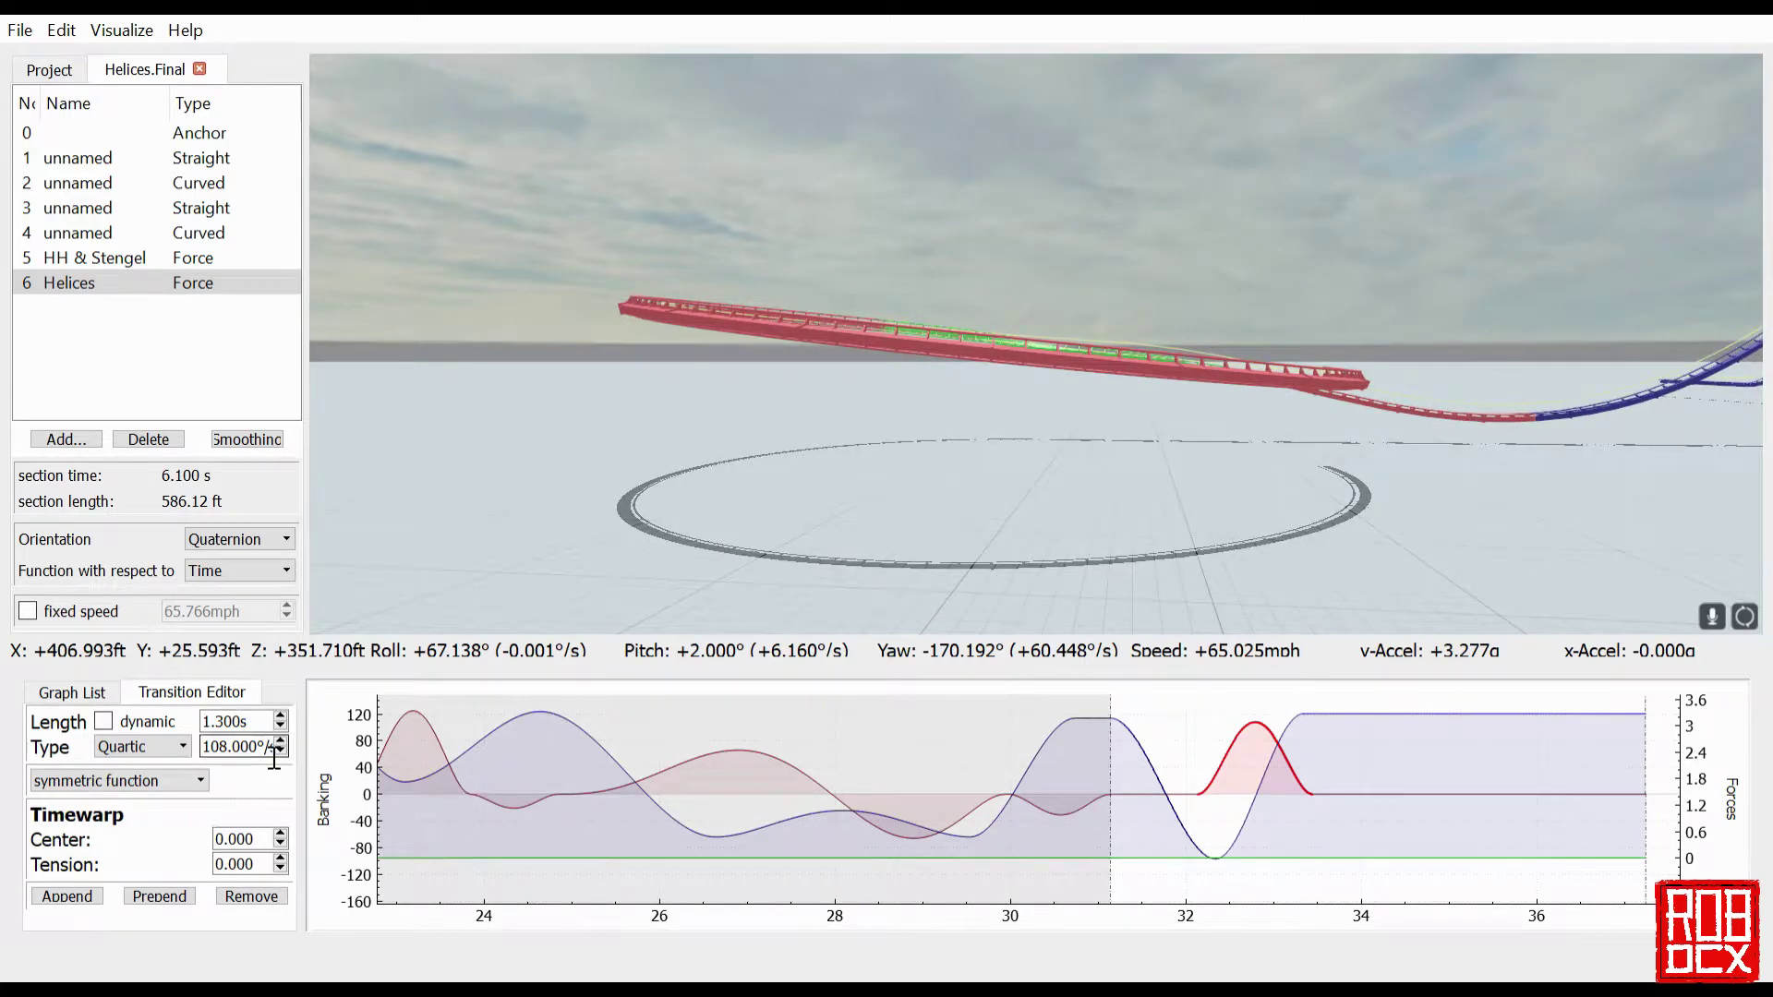
pyautogui.scroll(2, 274, 757)
pyautogui.scroll(-7, 274, 757)
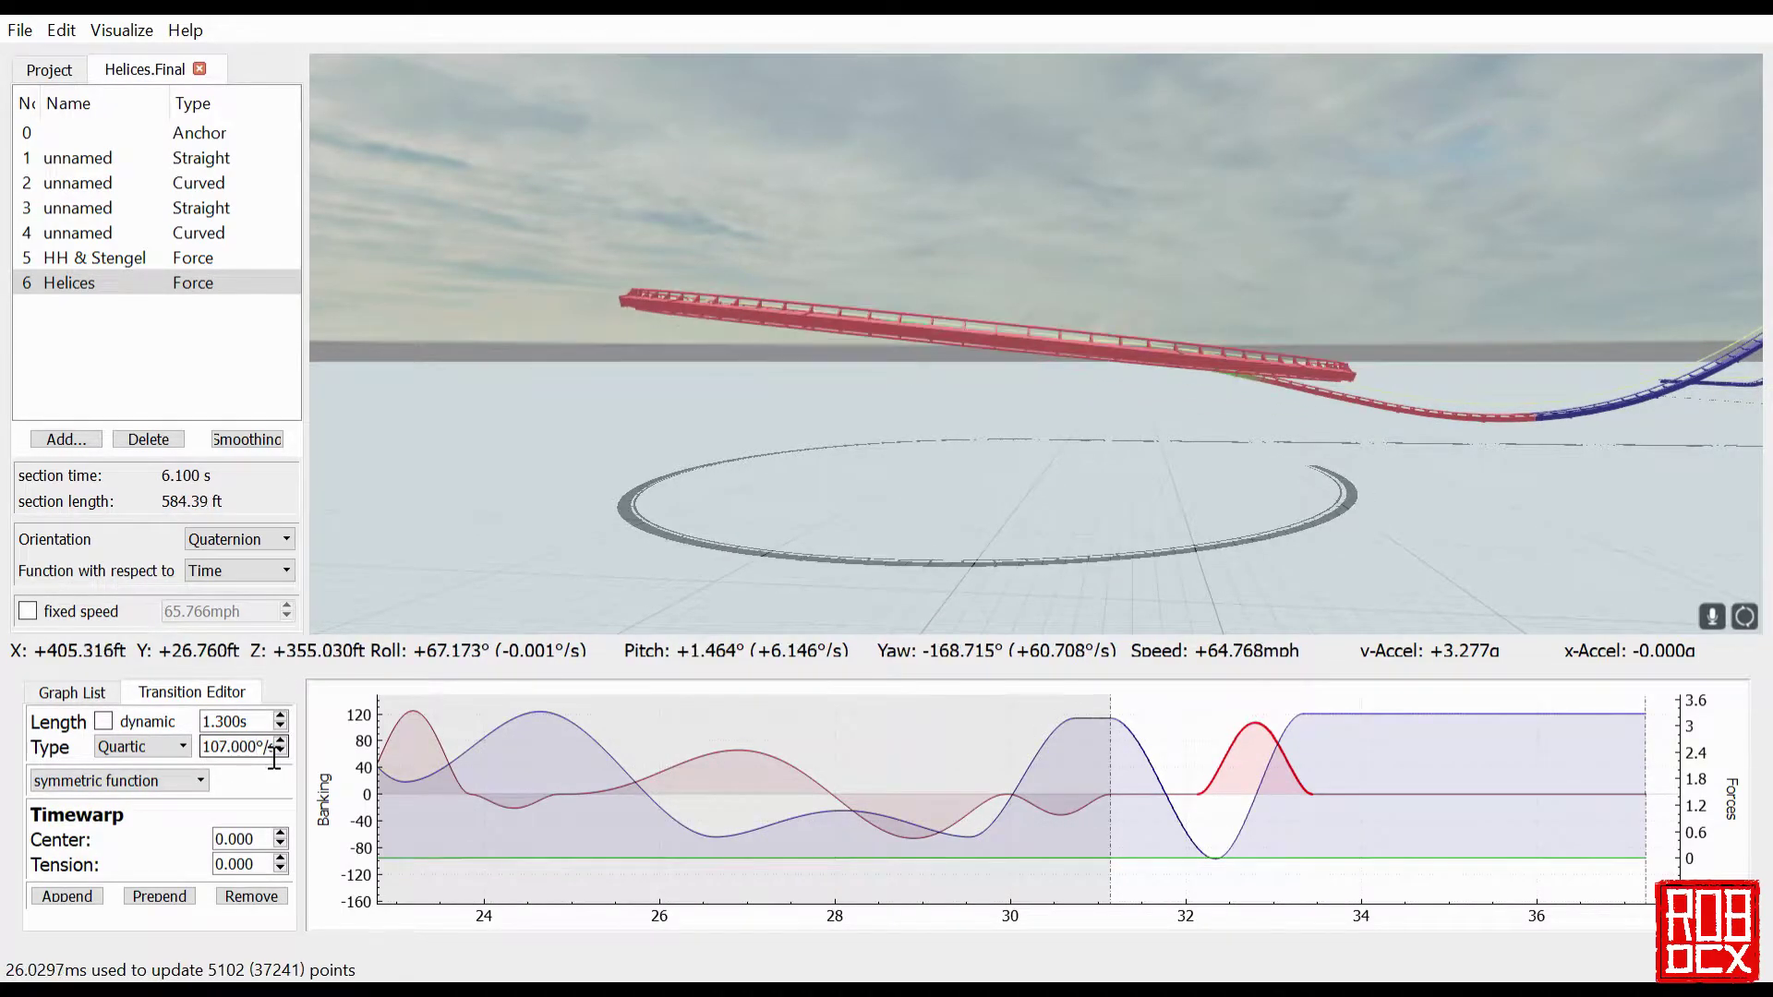
pyautogui.scroll(3, 275, 757)
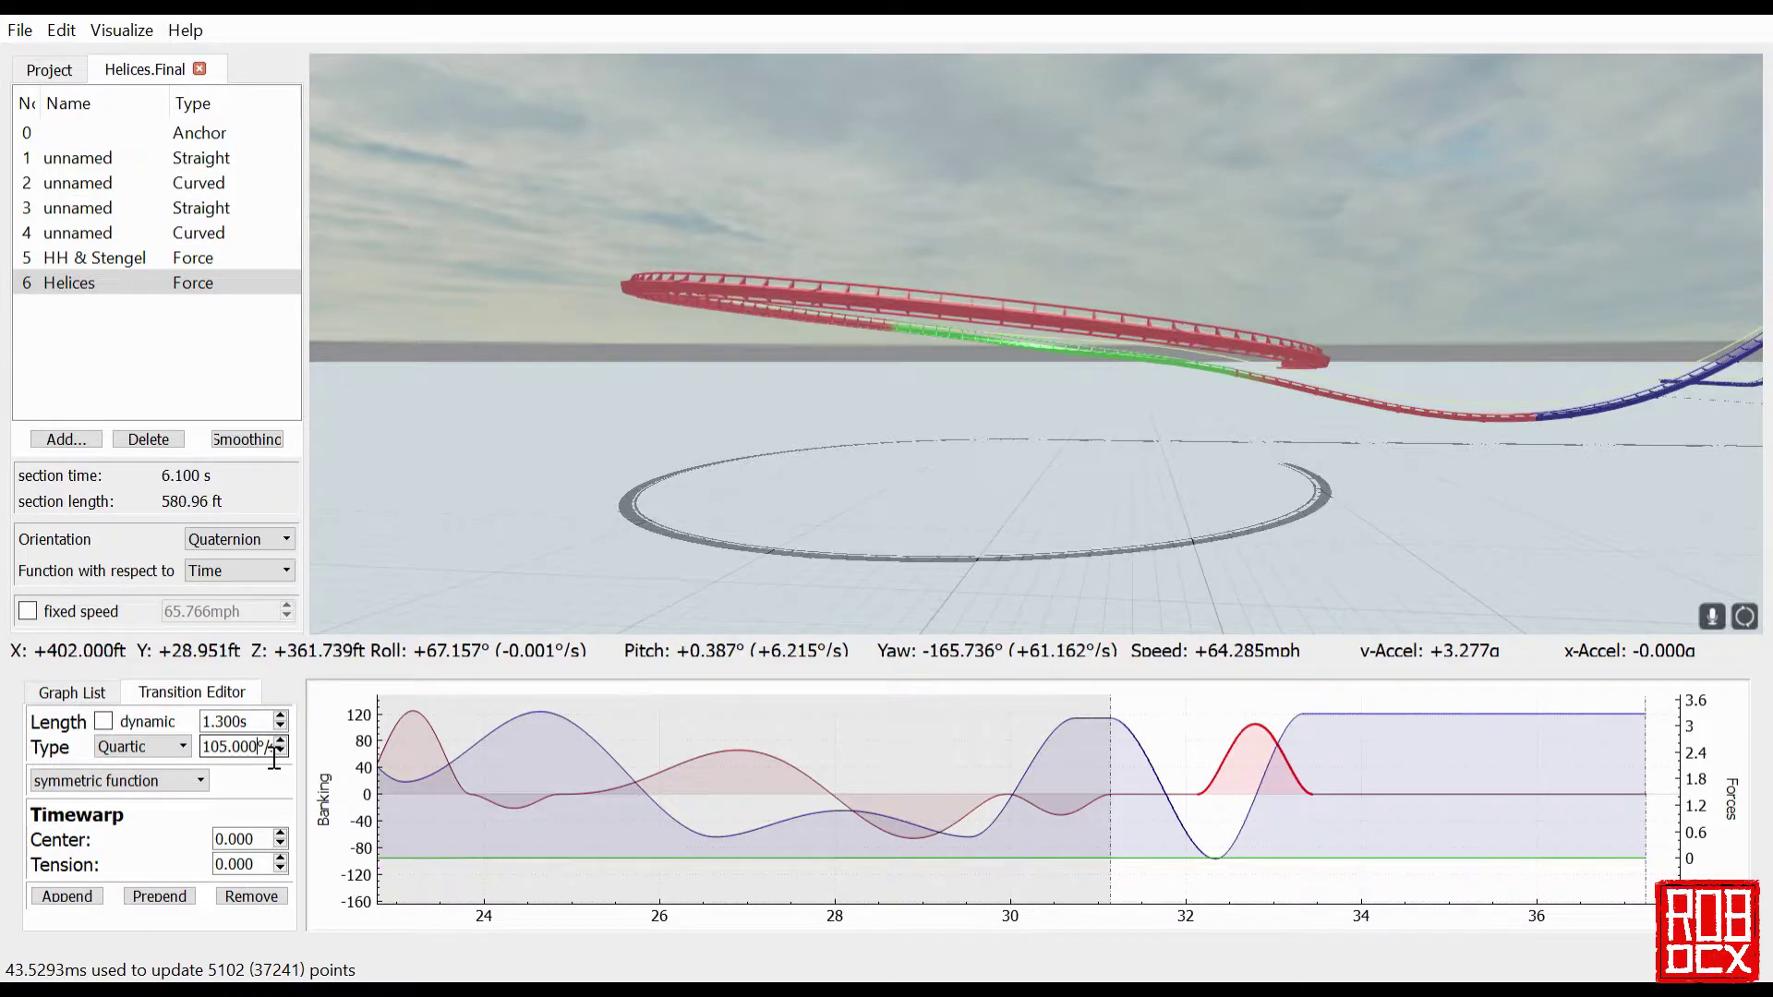
pyautogui.scroll(1, 274, 757)
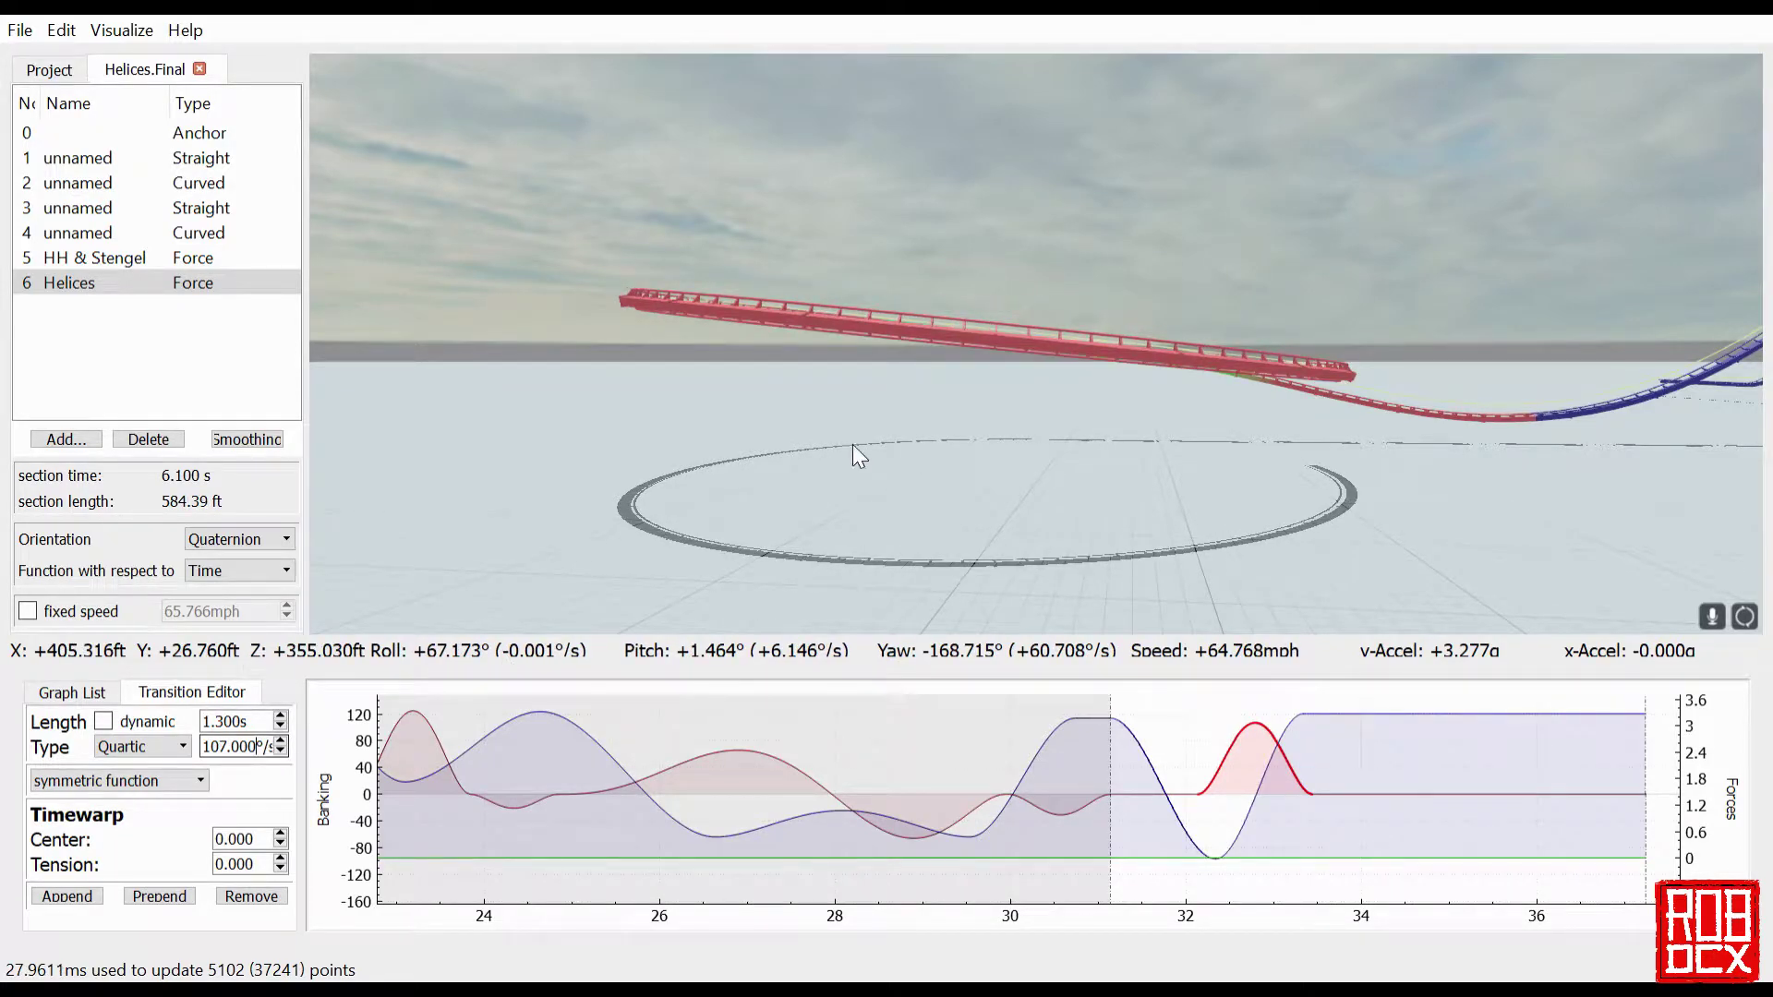
# - Give the last flat roll transition a fixed length of 1.300 s and append a dynamic-length roll transition after it
pyautogui.click(1428, 813)
pyautogui.press('r')
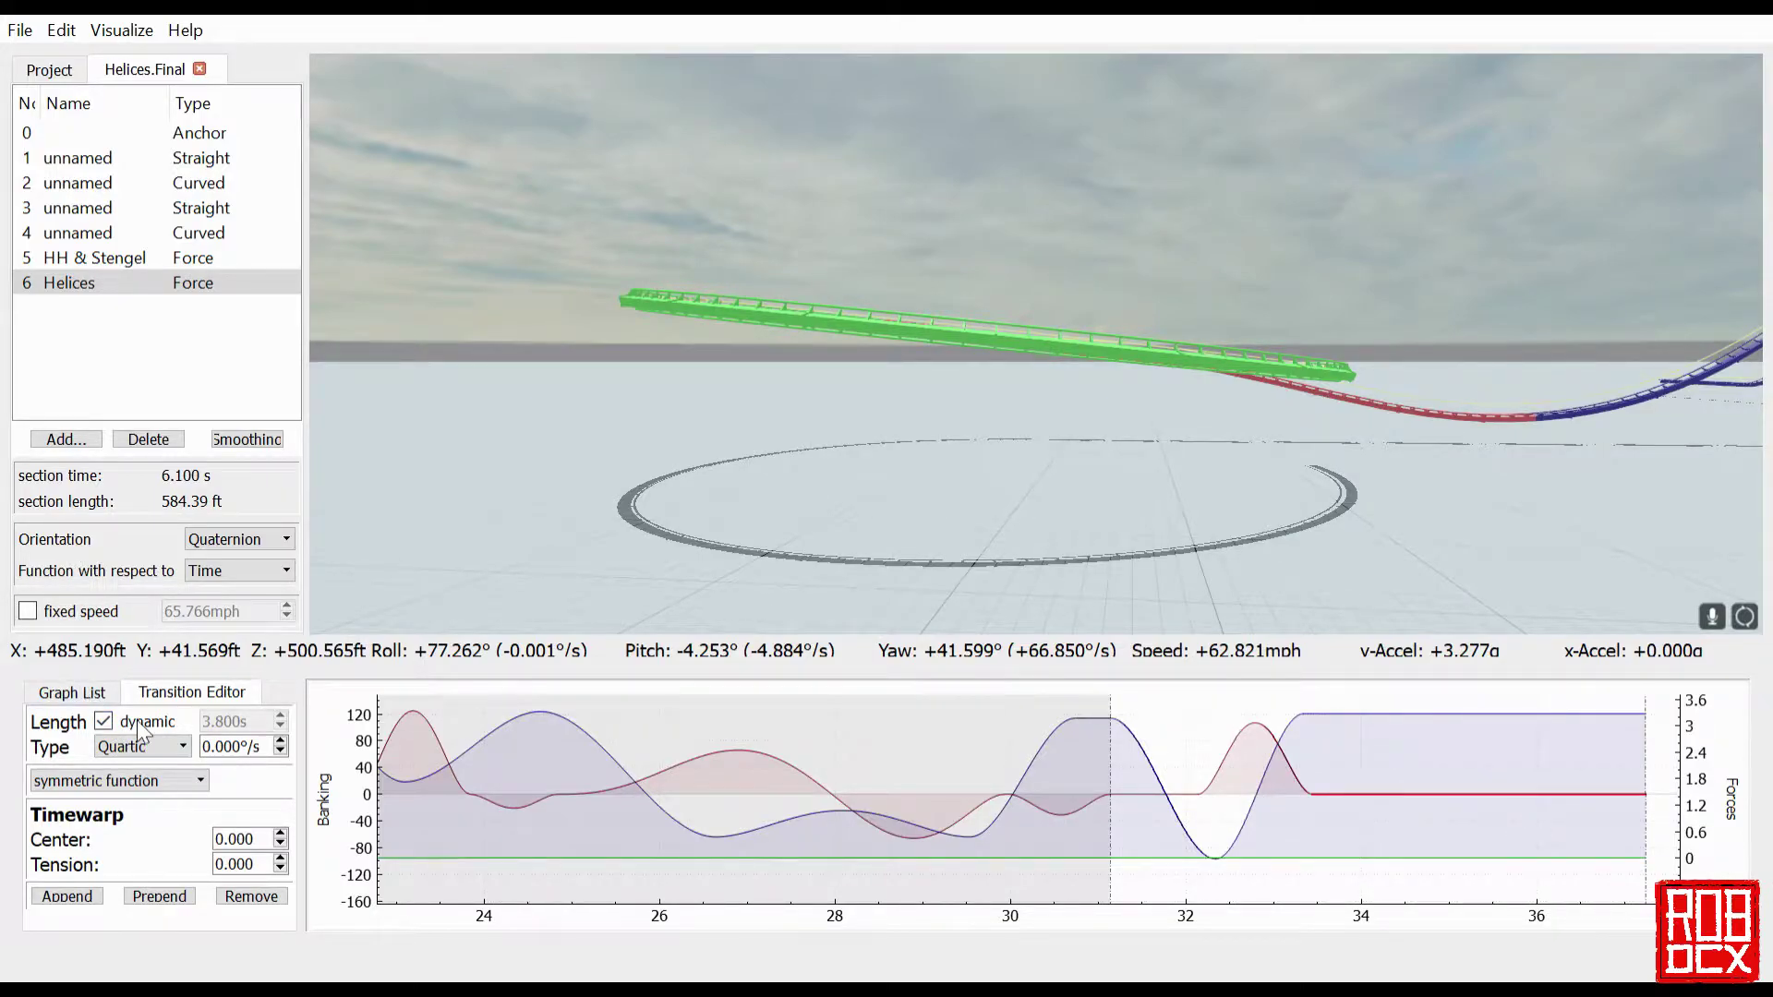
pyautogui.click(103, 722)
pyautogui.scroll(-4, 265, 733)
pyautogui.scroll(-16, 265, 734)
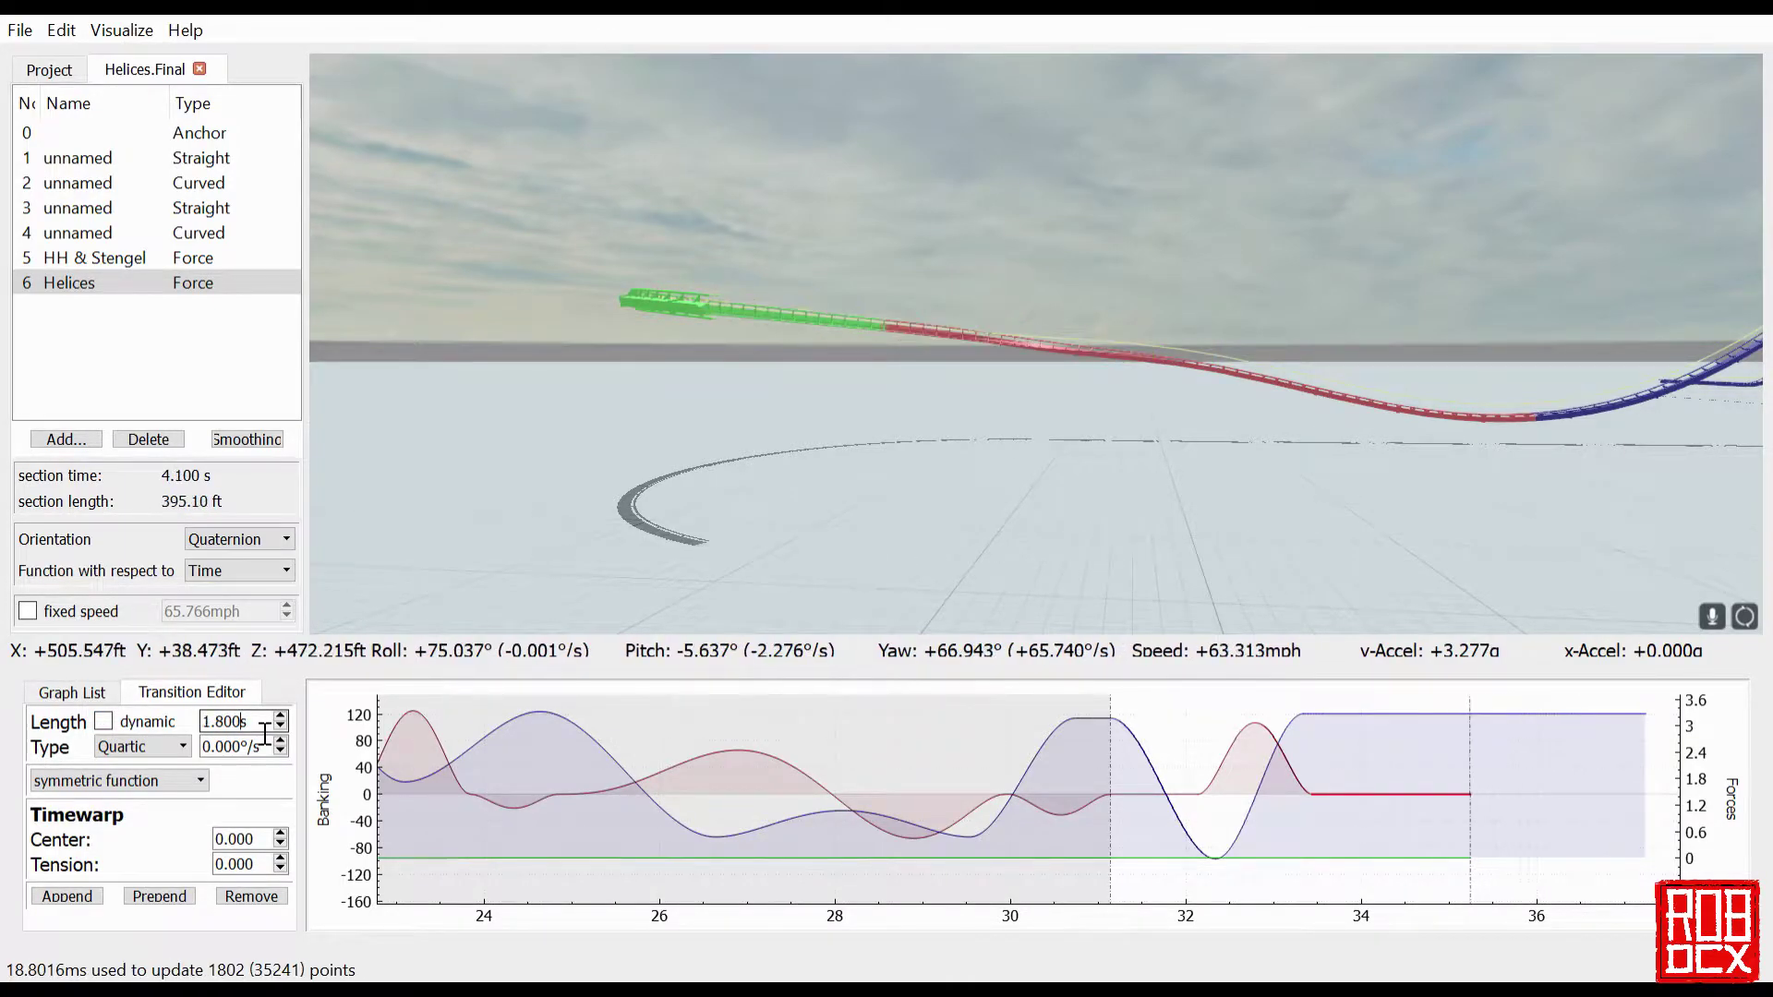
pyautogui.scroll(-5, 265, 734)
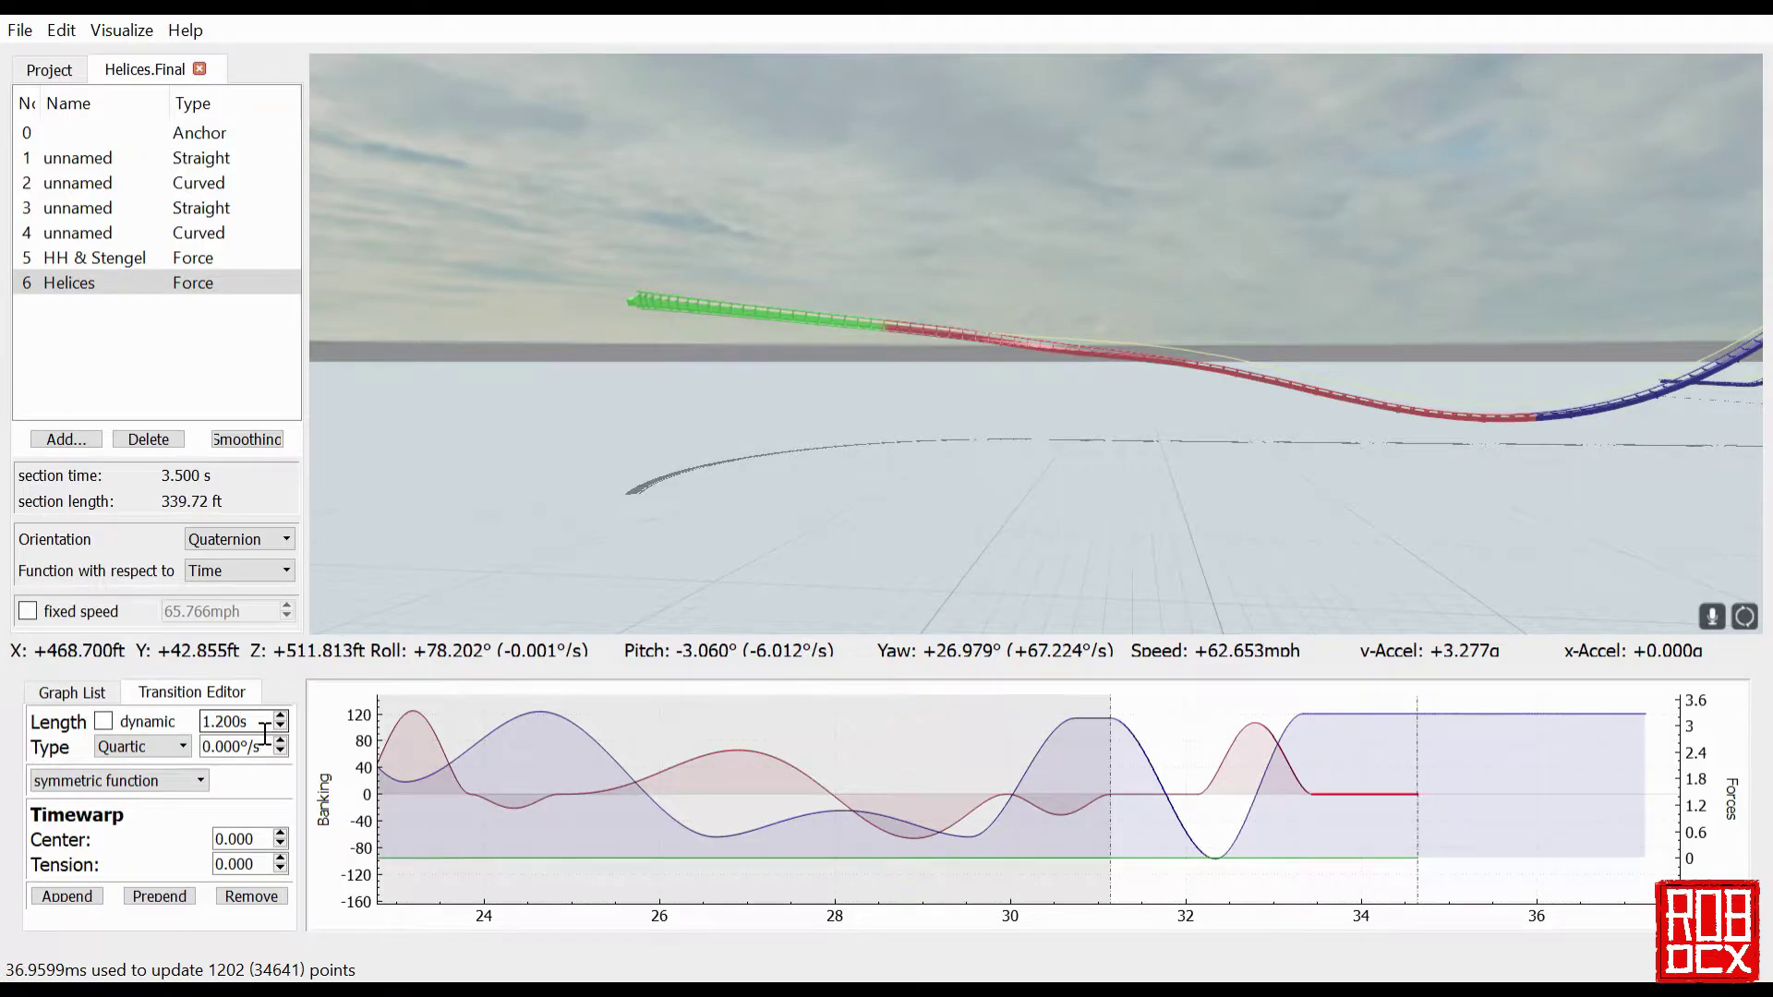
pyautogui.click(96, 893)
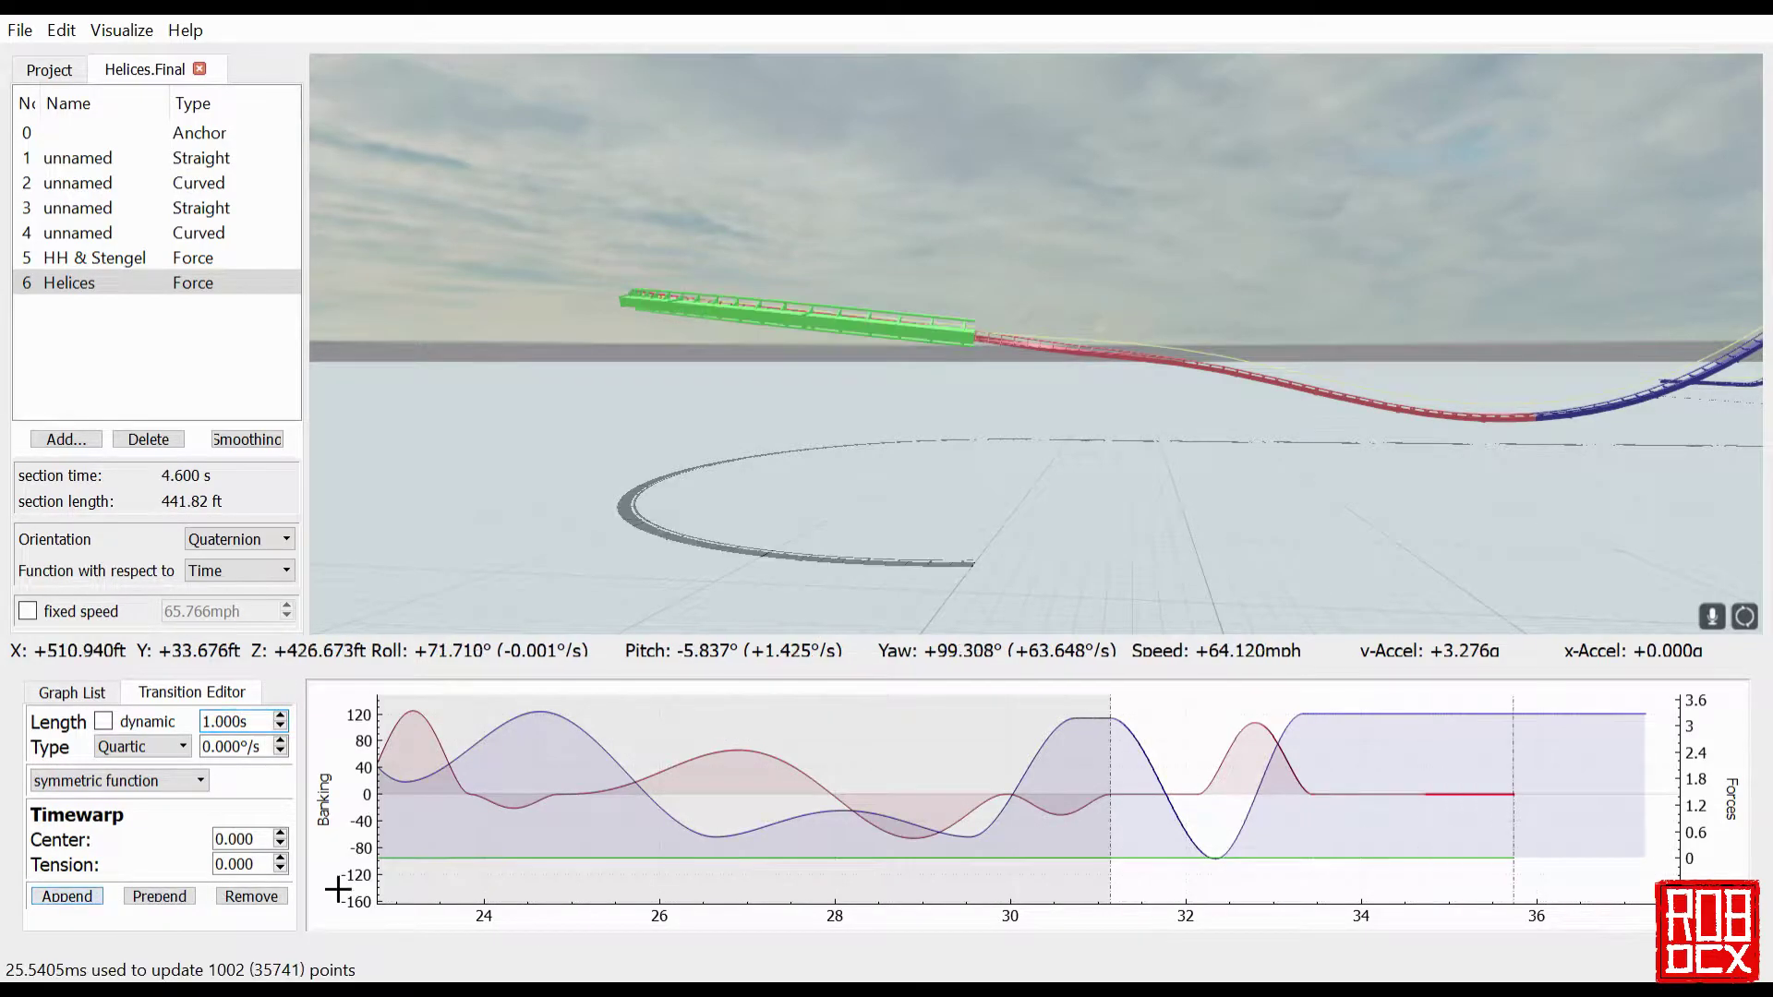
pyautogui.click(108, 717)
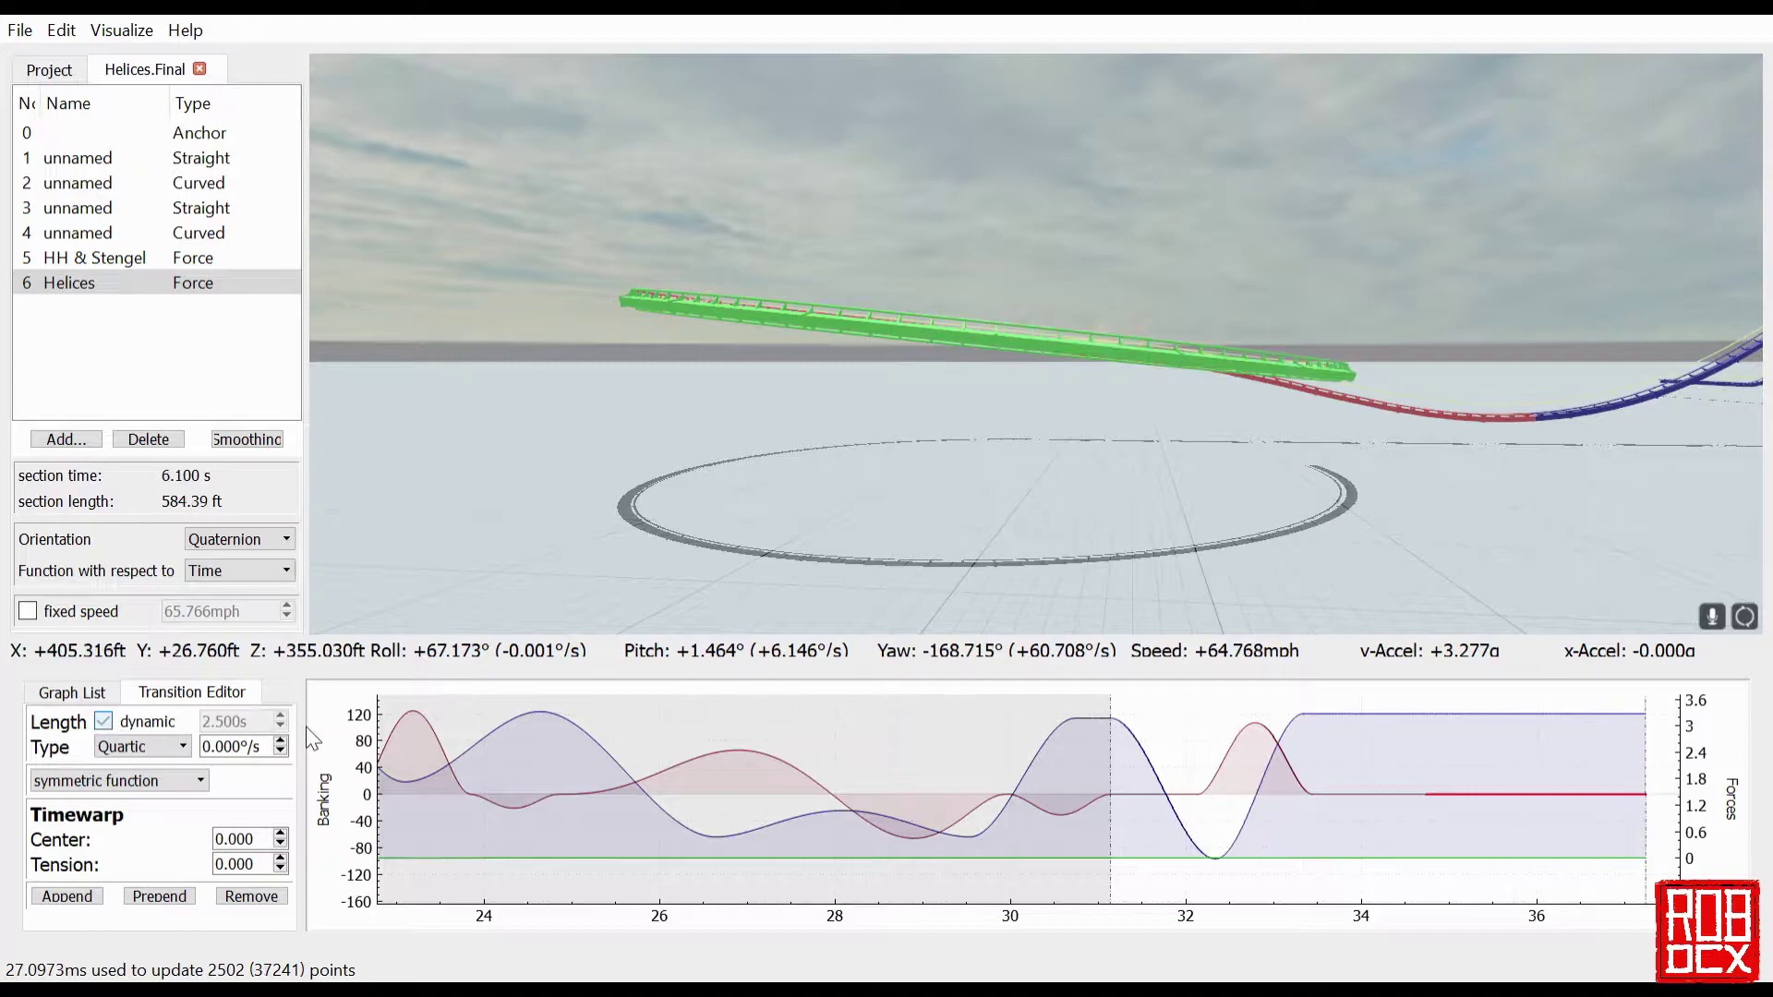
# - Set the 1.300 s flat roll transition after the peak to -8°/s and preview the helix from the rider's view
pyautogui.click(1403, 819)
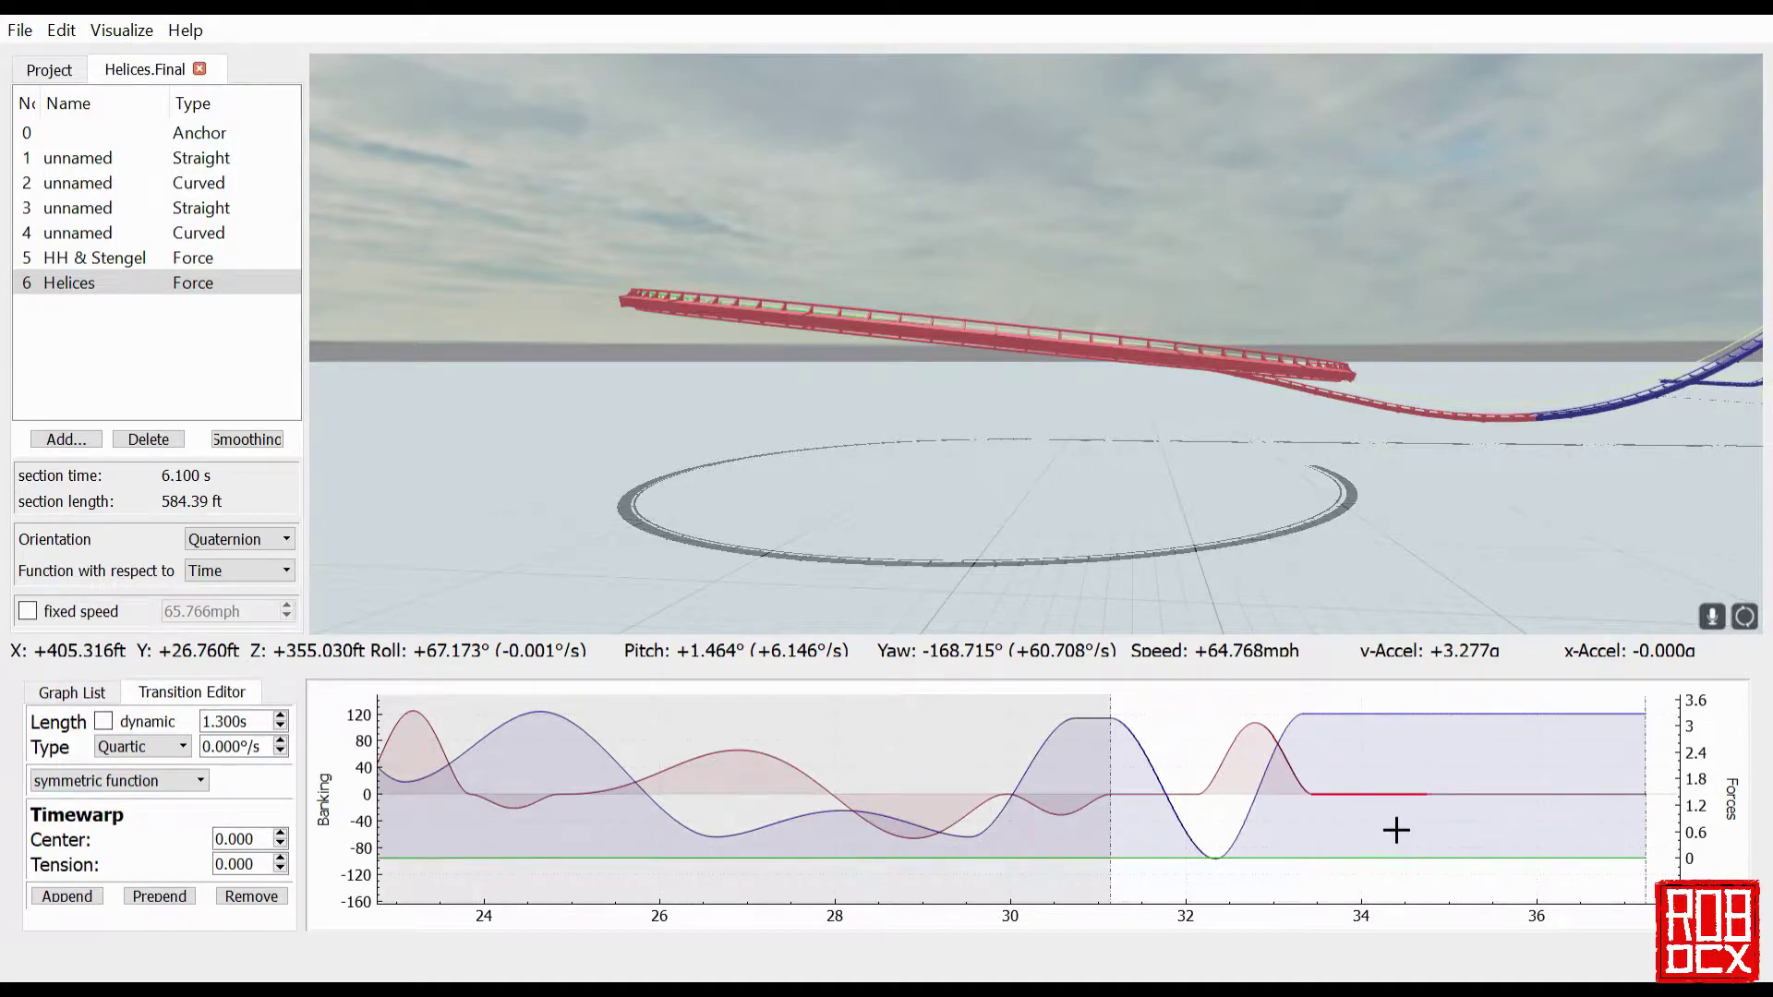
pyautogui.click(254, 749)
pyautogui.scroll(3, 249, 756)
pyautogui.scroll(-5, 249, 758)
pyautogui.scroll(-4, 250, 755)
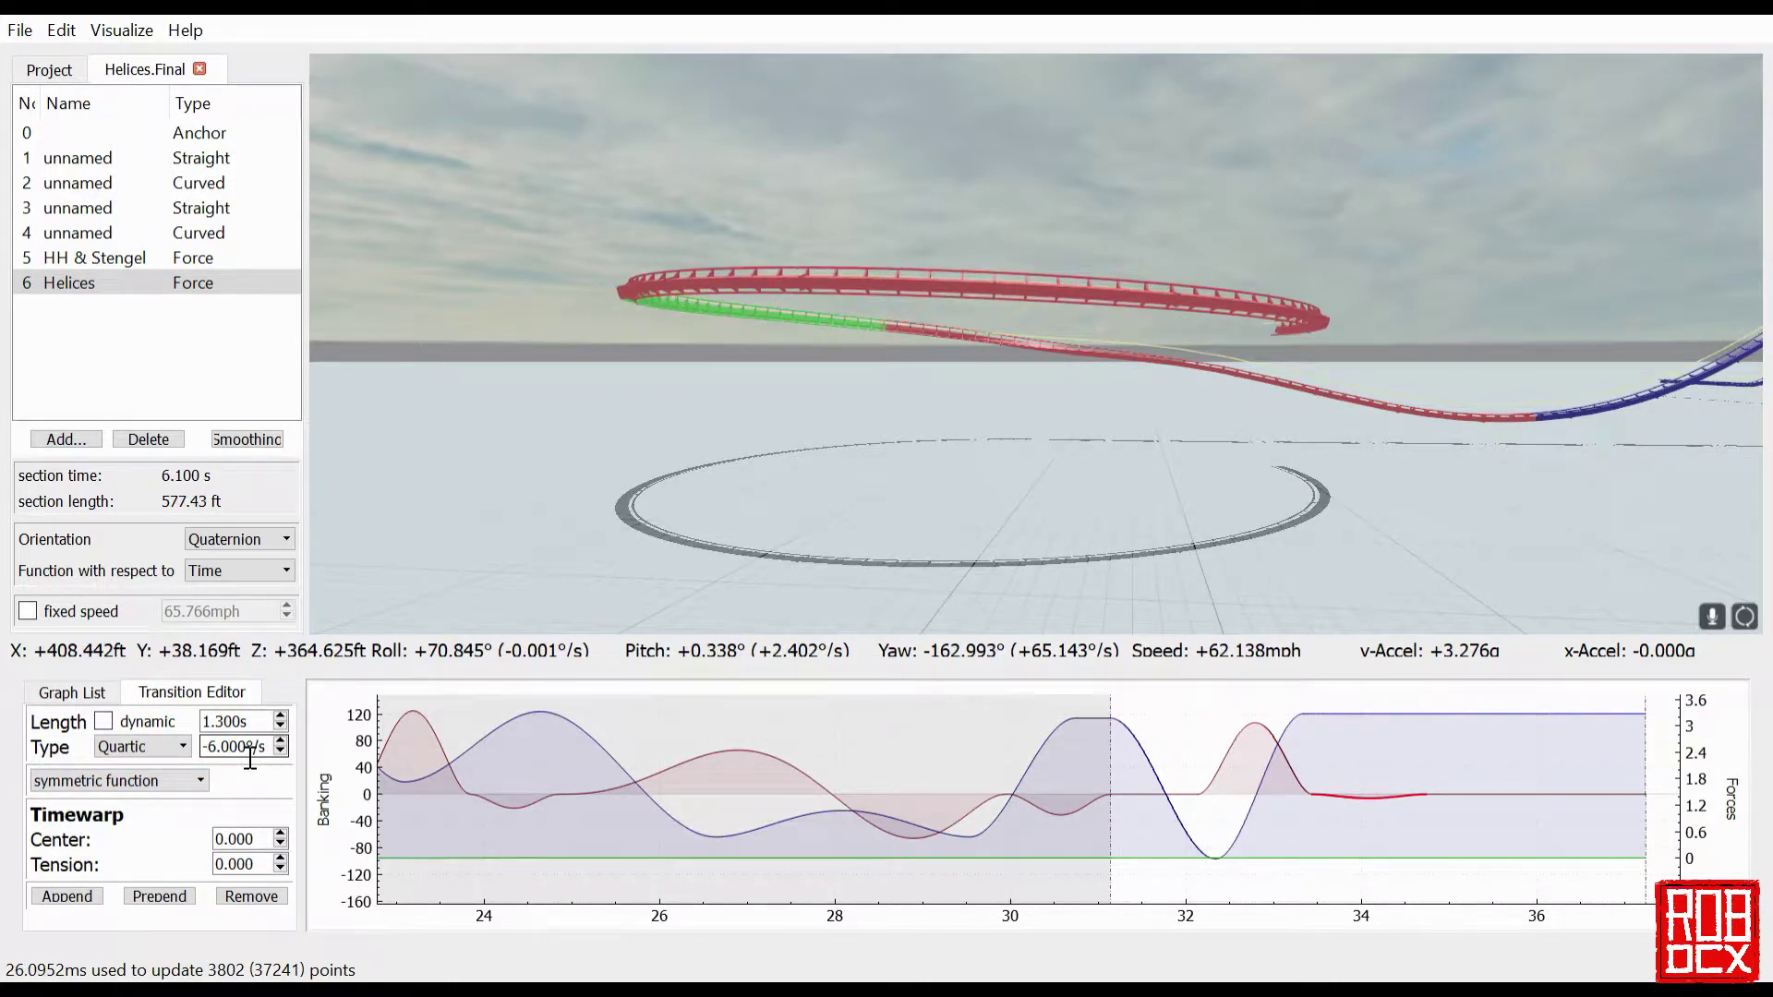
pyautogui.scroll(-1, 250, 756)
pyautogui.scroll(-1, 250, 756)
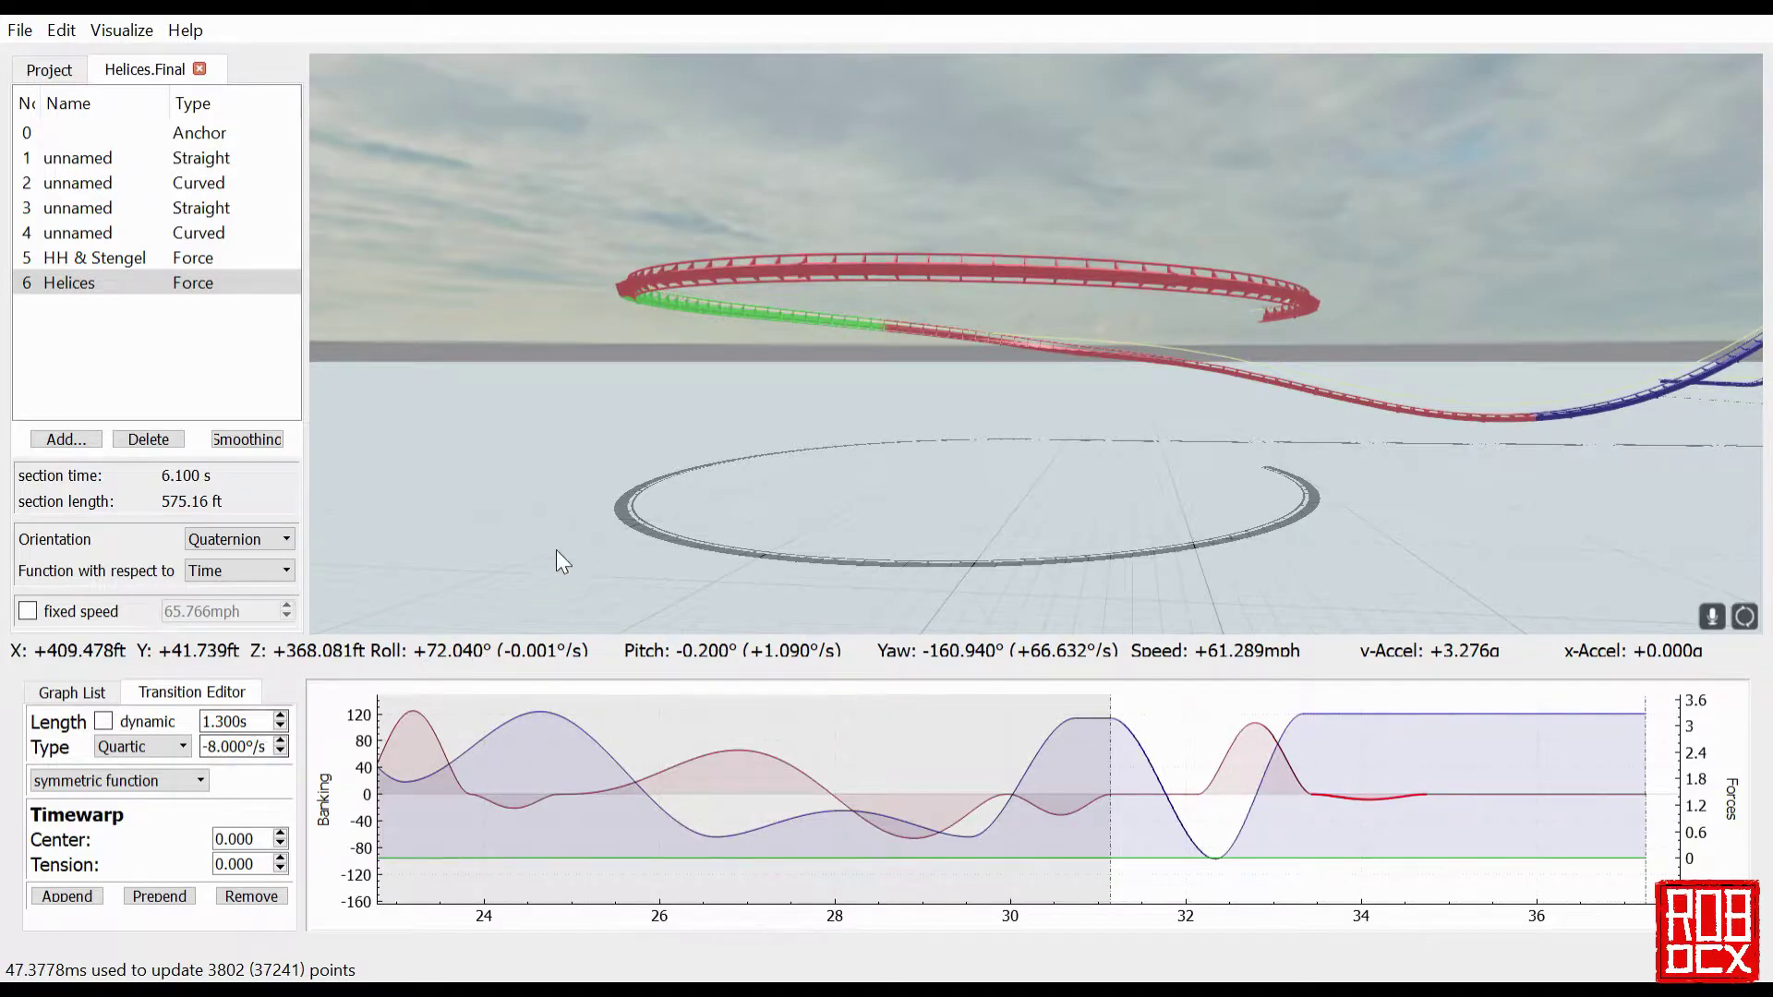
pyautogui.press('r')
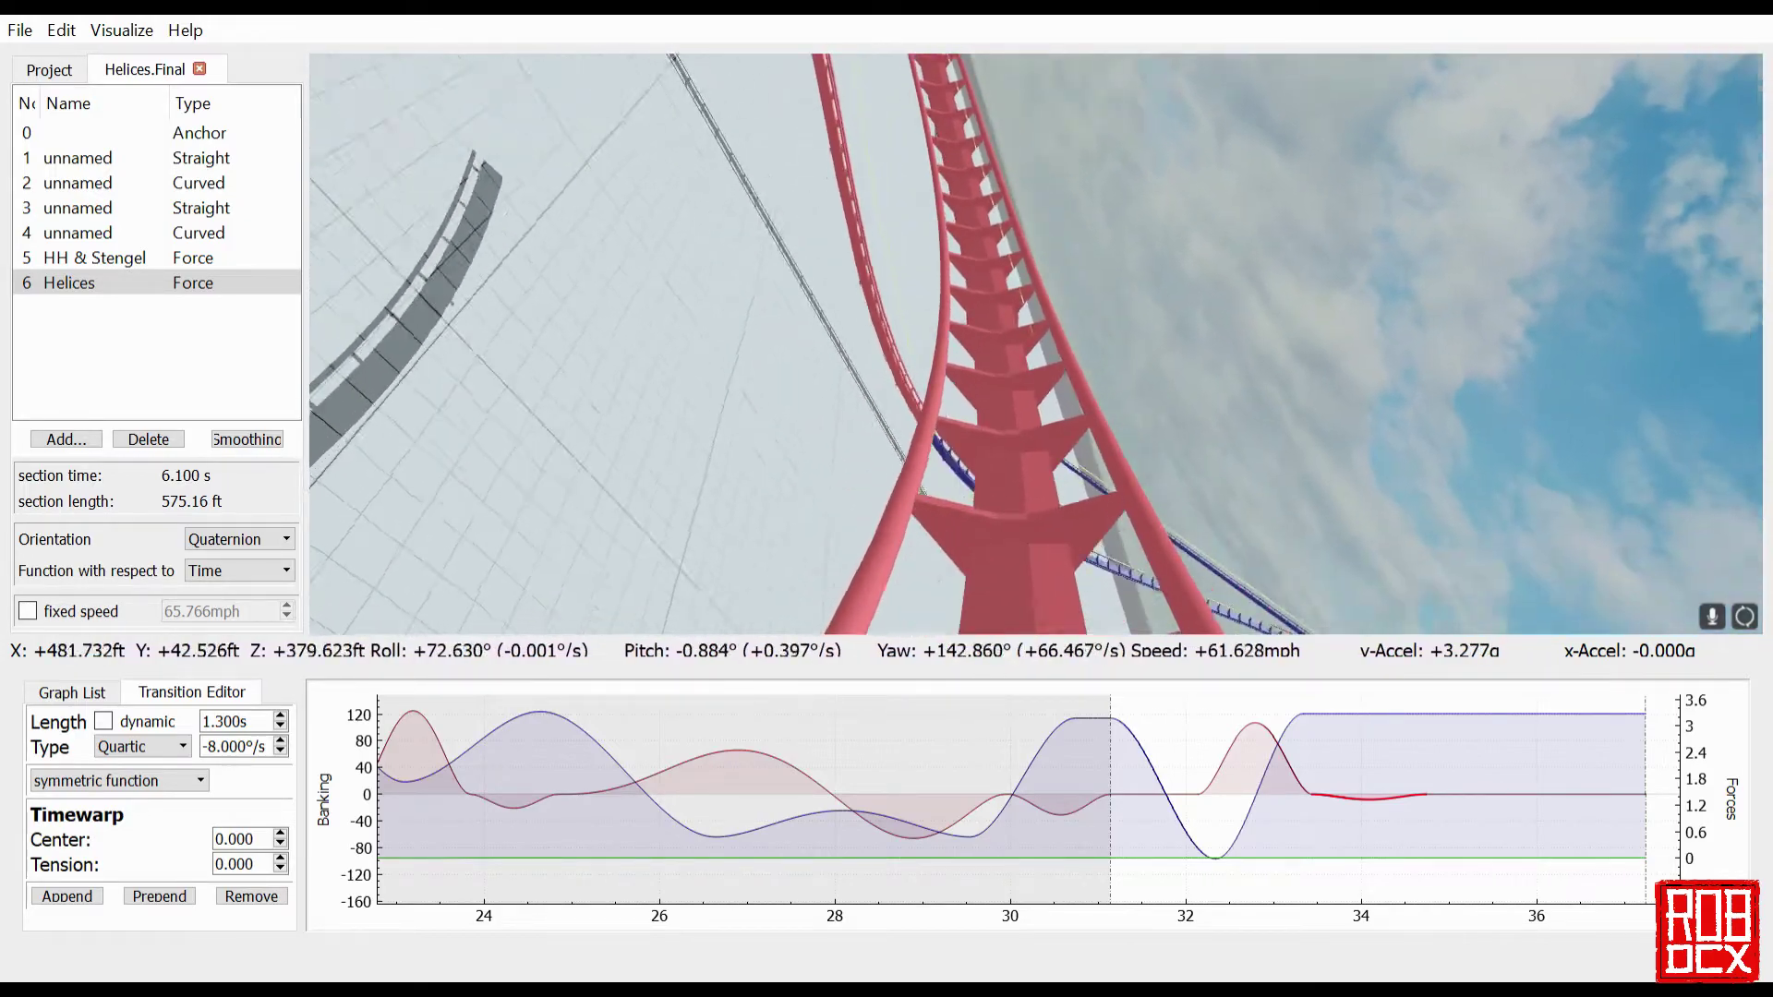
pyautogui.press('r')
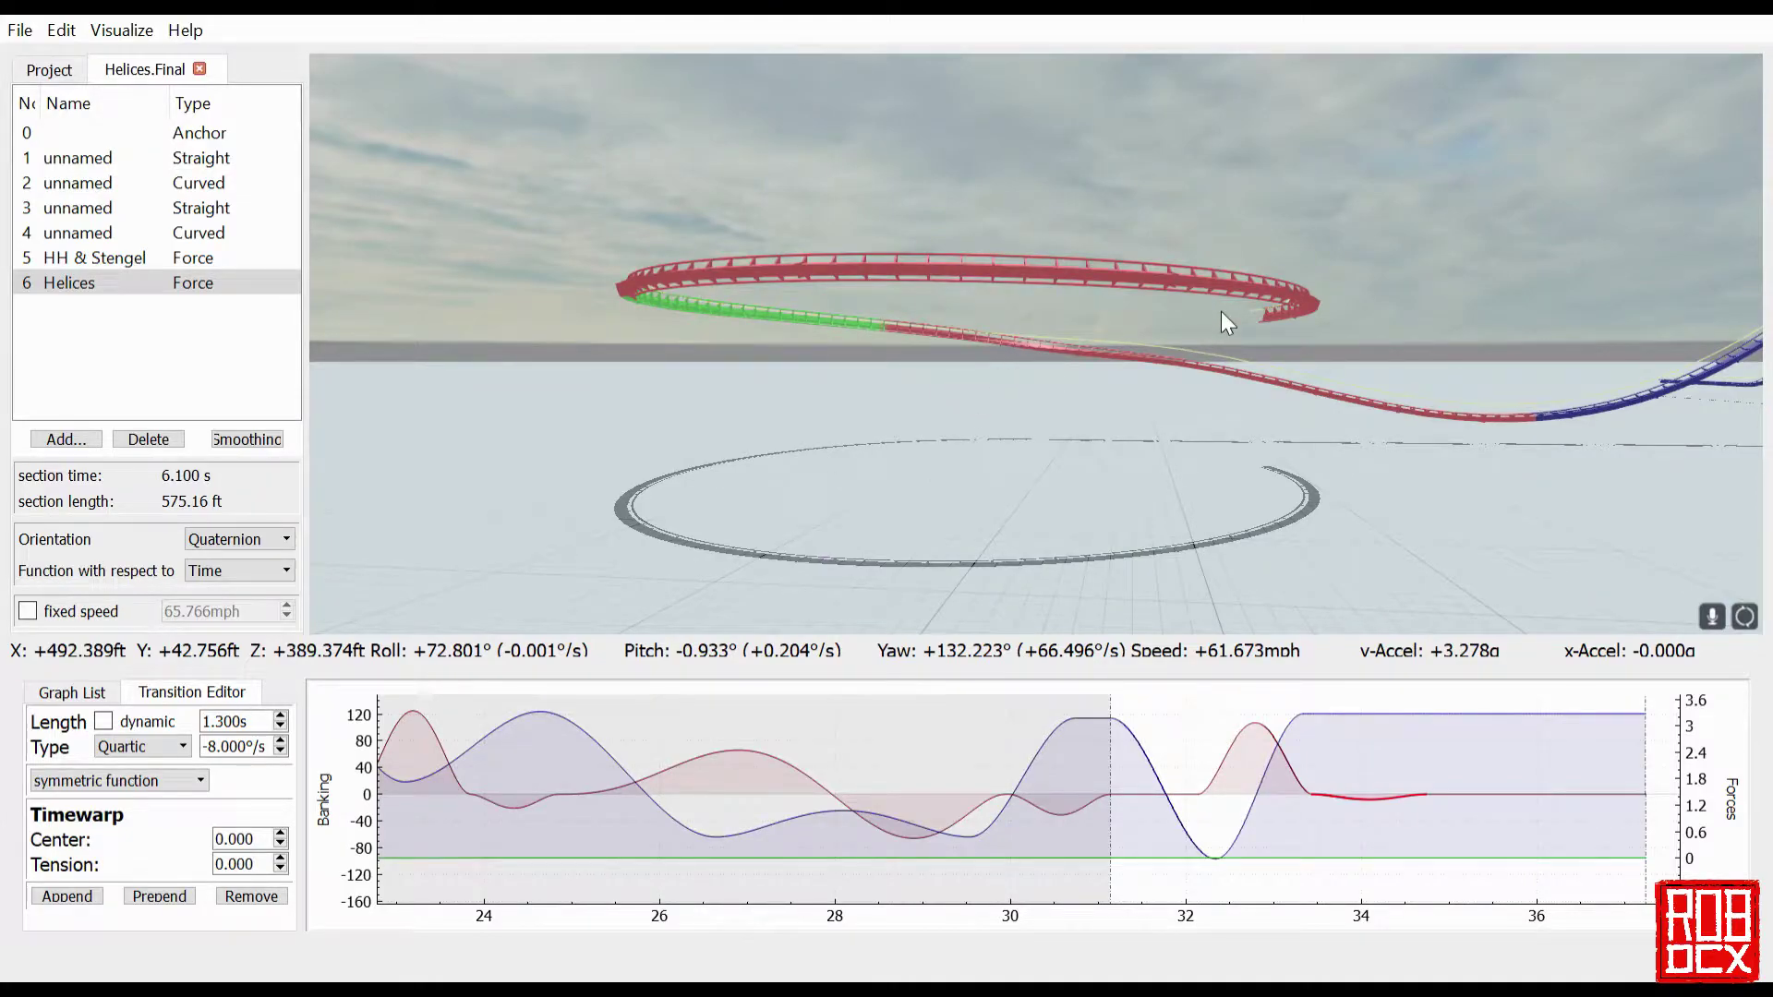
# - Set the Helices section's peaked roll transition to 111°/s, trying higher values to judge how level the helix runs
pyautogui.click(1293, 752)
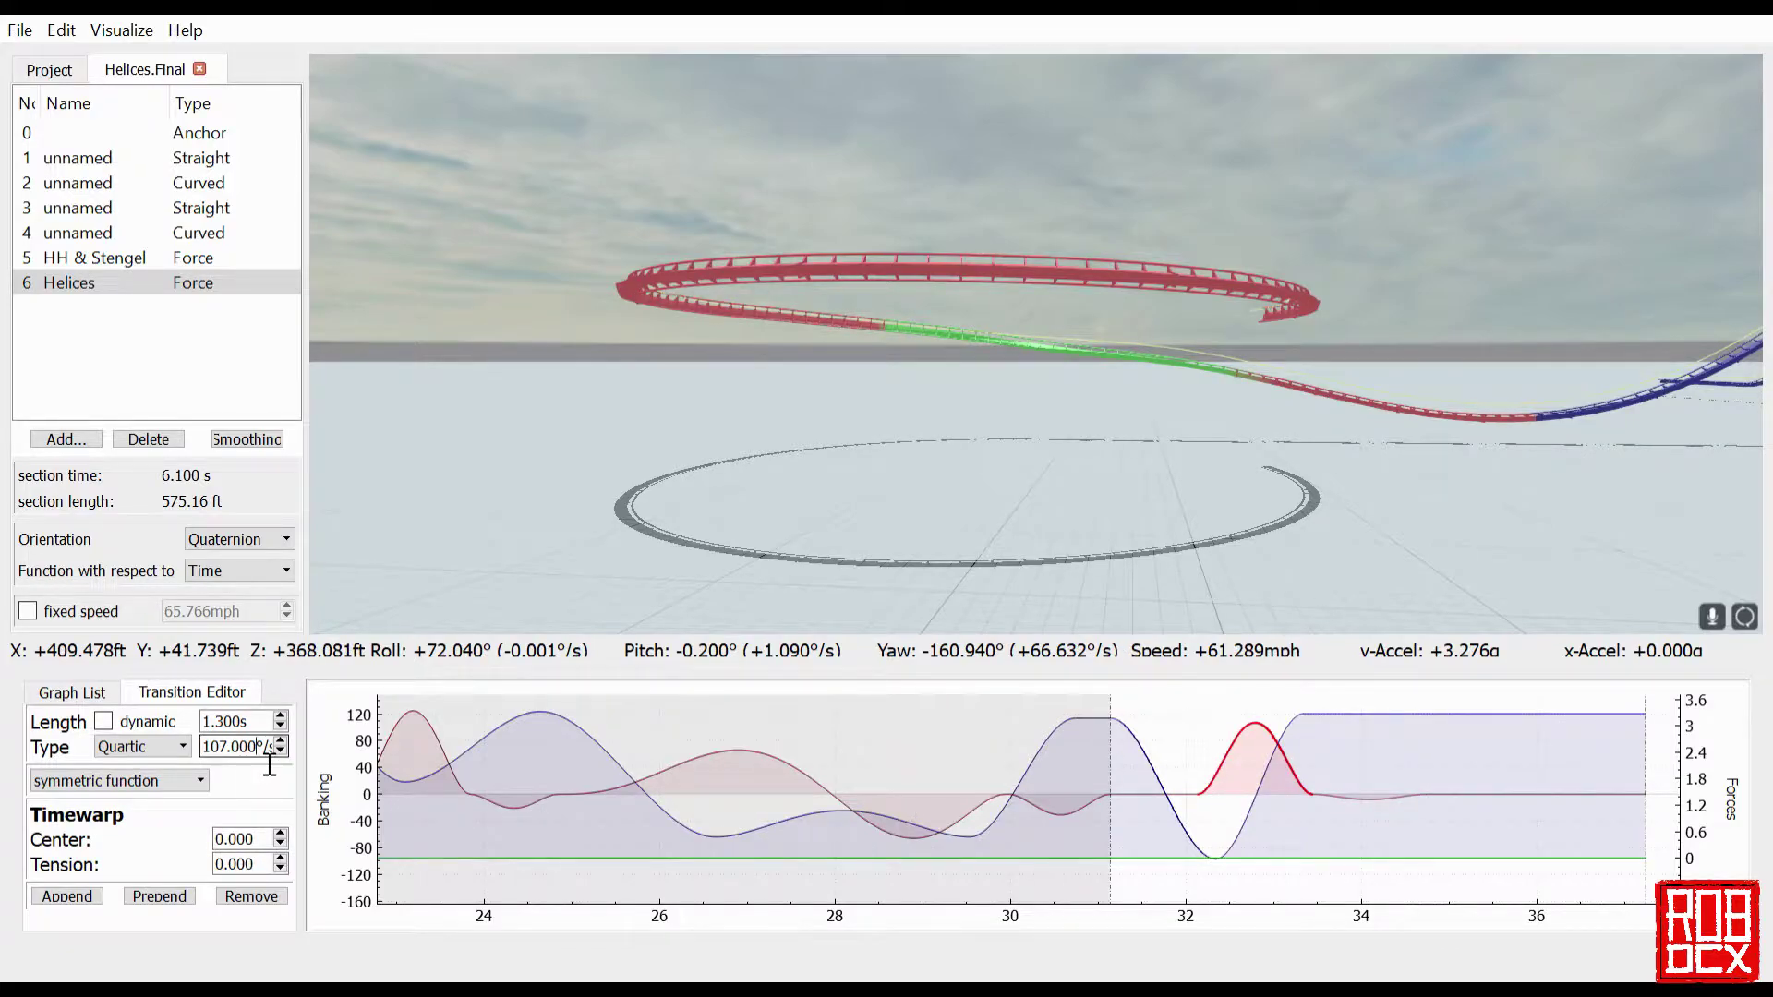
pyautogui.scroll(3, 270, 766)
pyautogui.scroll(4, 269, 764)
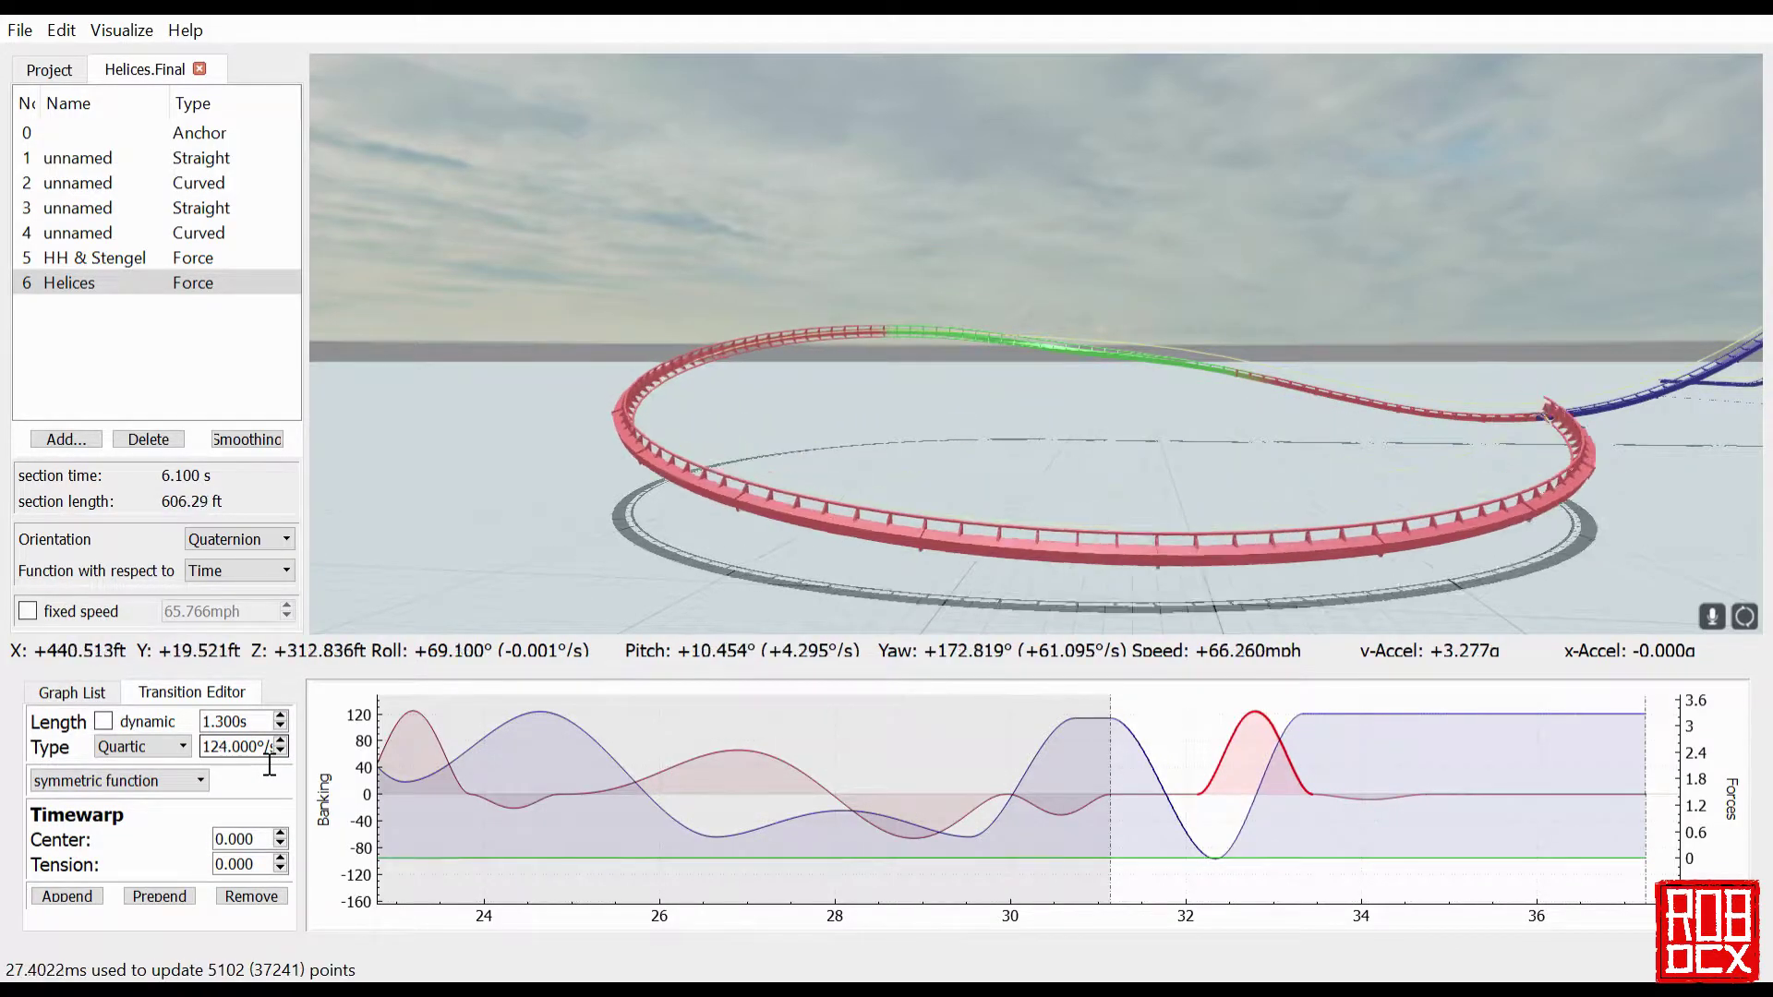
pyautogui.scroll(-9, 269, 765)
pyautogui.scroll(-3, 269, 765)
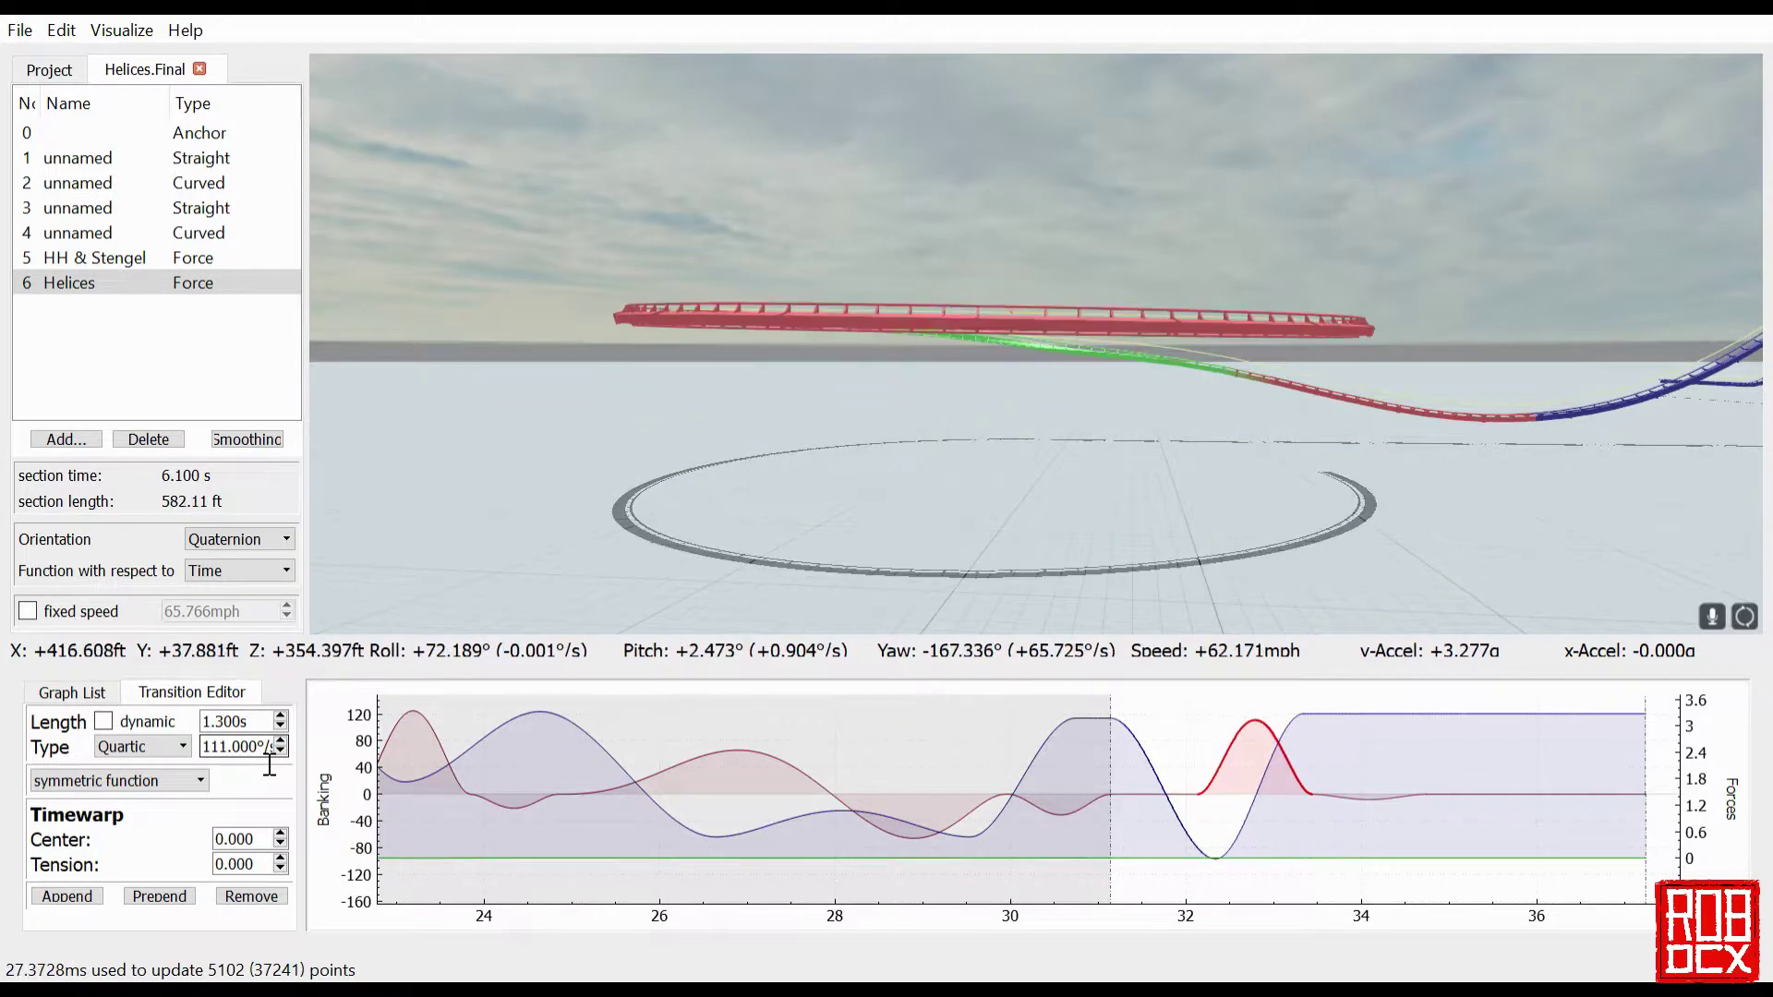
pyautogui.scroll(3, 270, 764)
pyautogui.scroll(-1, 270, 764)
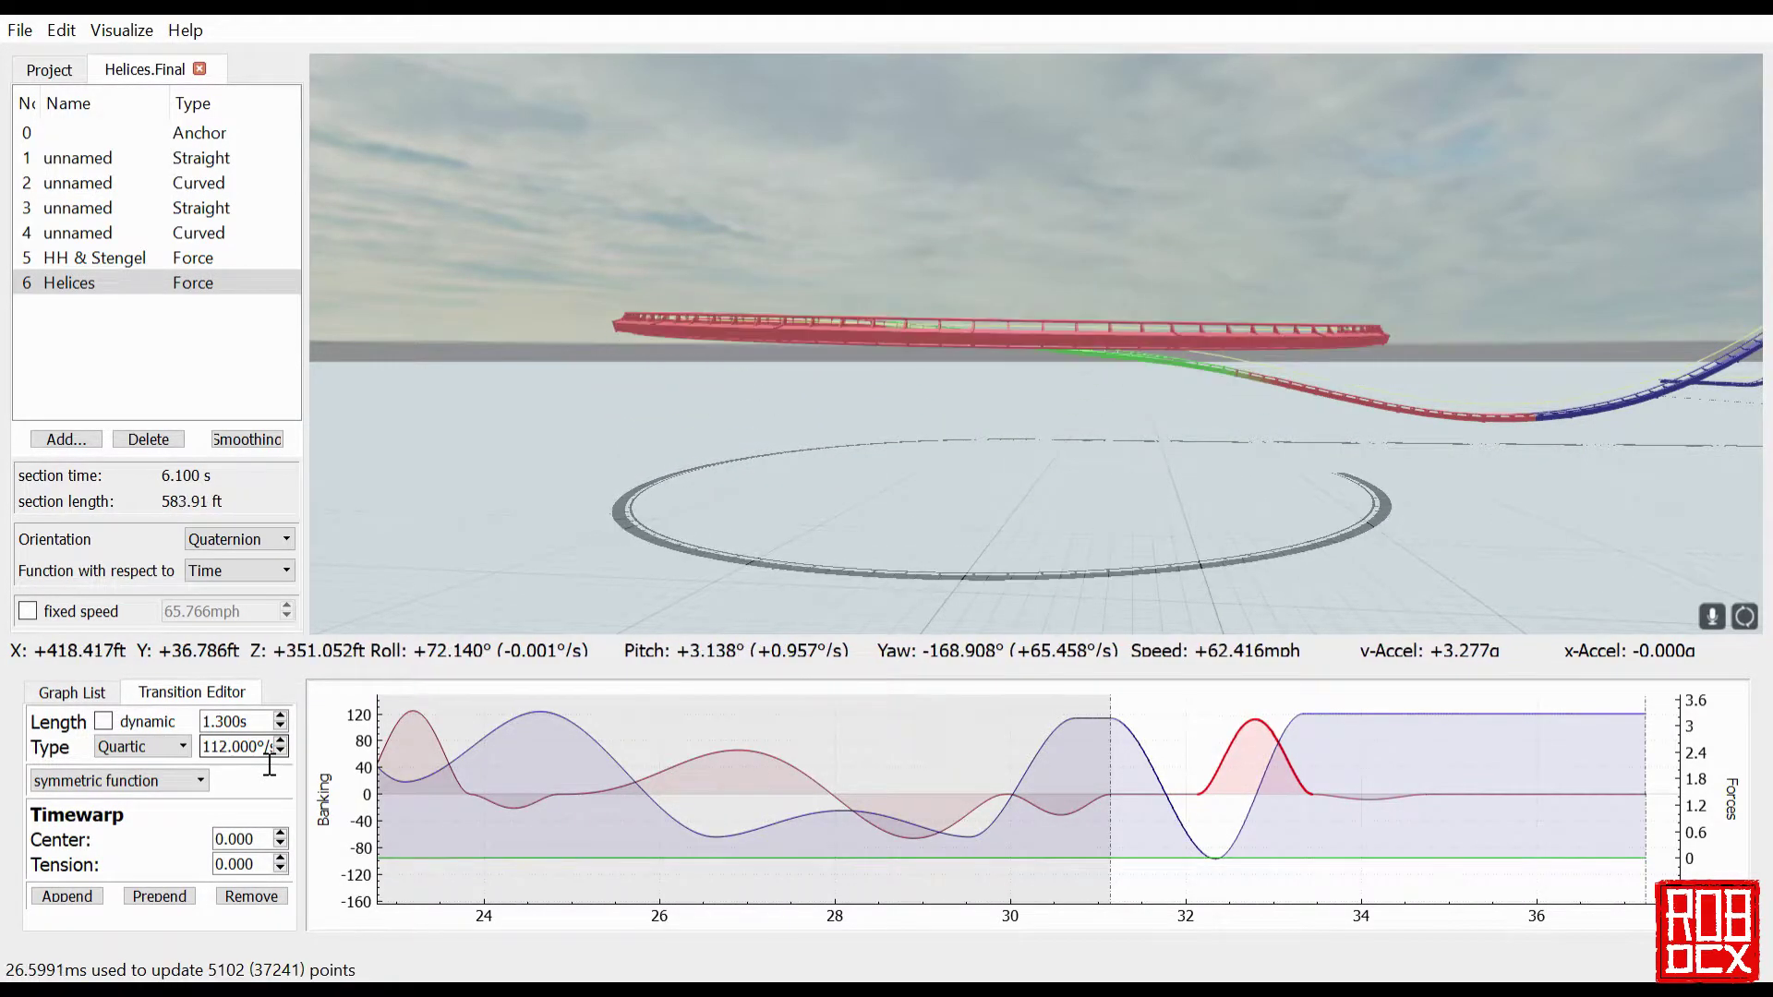
pyautogui.scroll(-1, 270, 764)
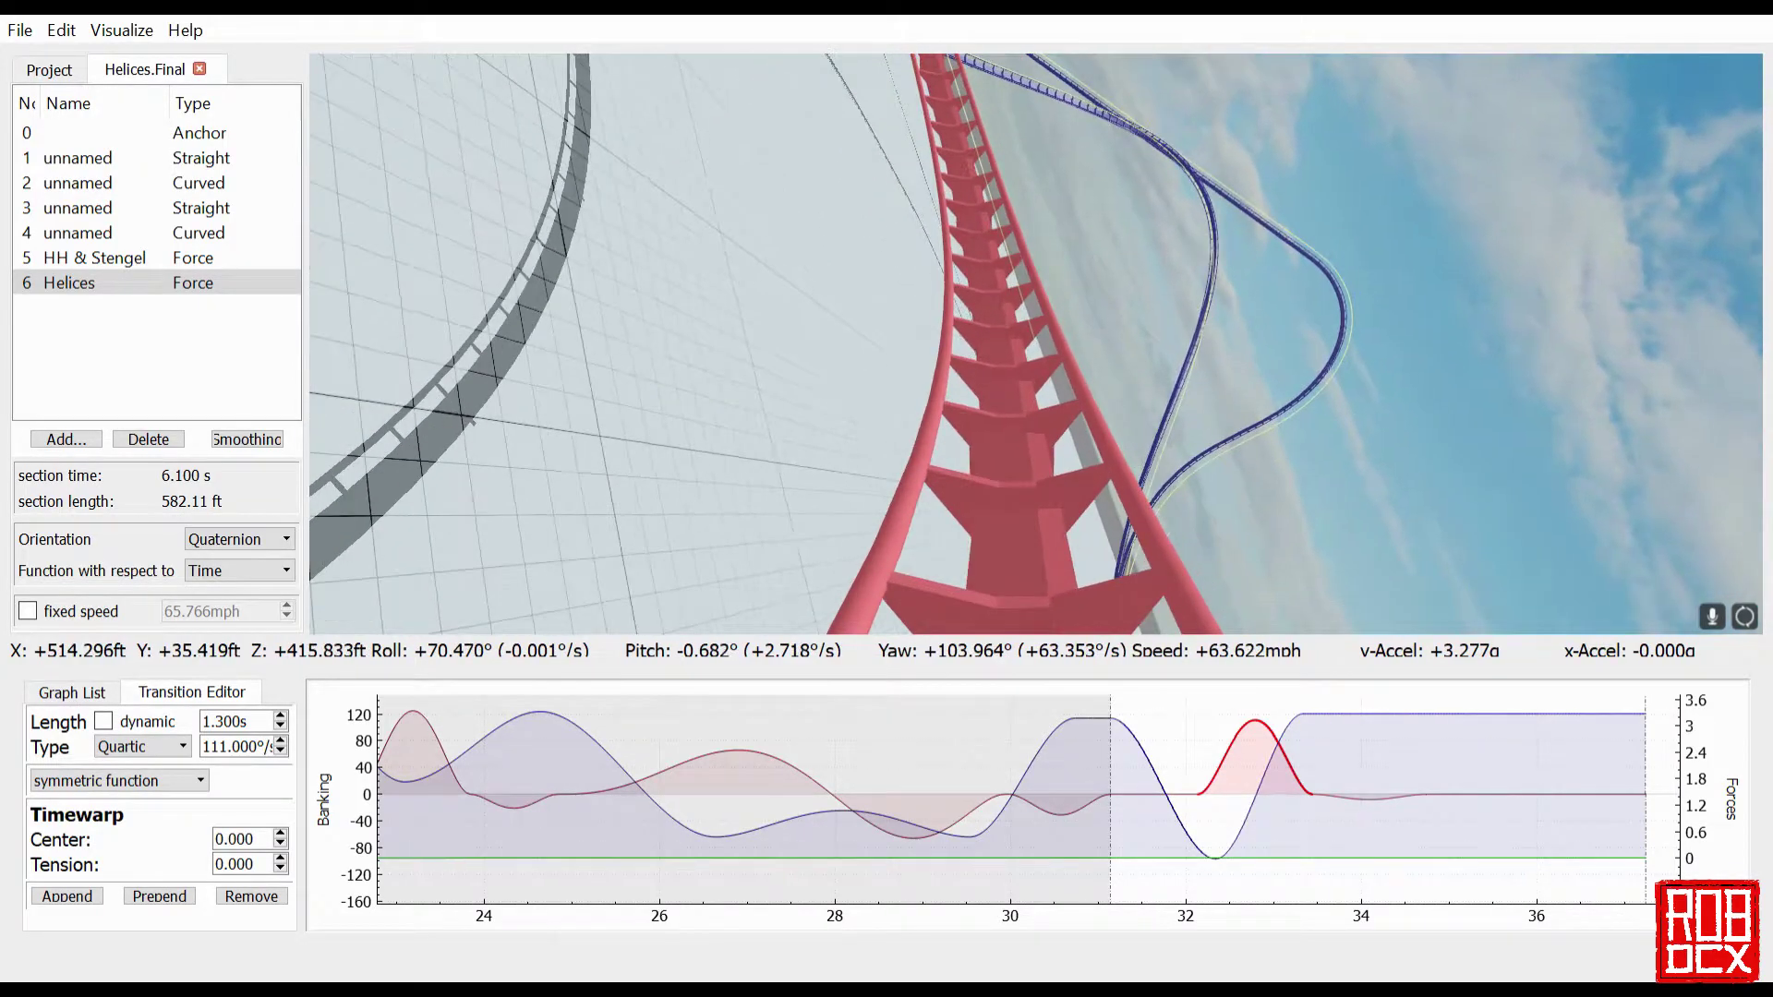
# - Give the section's last flat, dynamic-length roll transition a fixed length of 1.000 s
pyautogui.press('r')
pyautogui.press('w')
pyautogui.moveTo(1403, 539)
pyautogui.mouseDown()
pyautogui.moveTo(1570, 425)
pyautogui.moveTo(1551, 563)
pyautogui.moveTo(1440, 582)
pyautogui.moveTo(1404, 539)
pyautogui.mouseUp()
pyautogui.press('s')
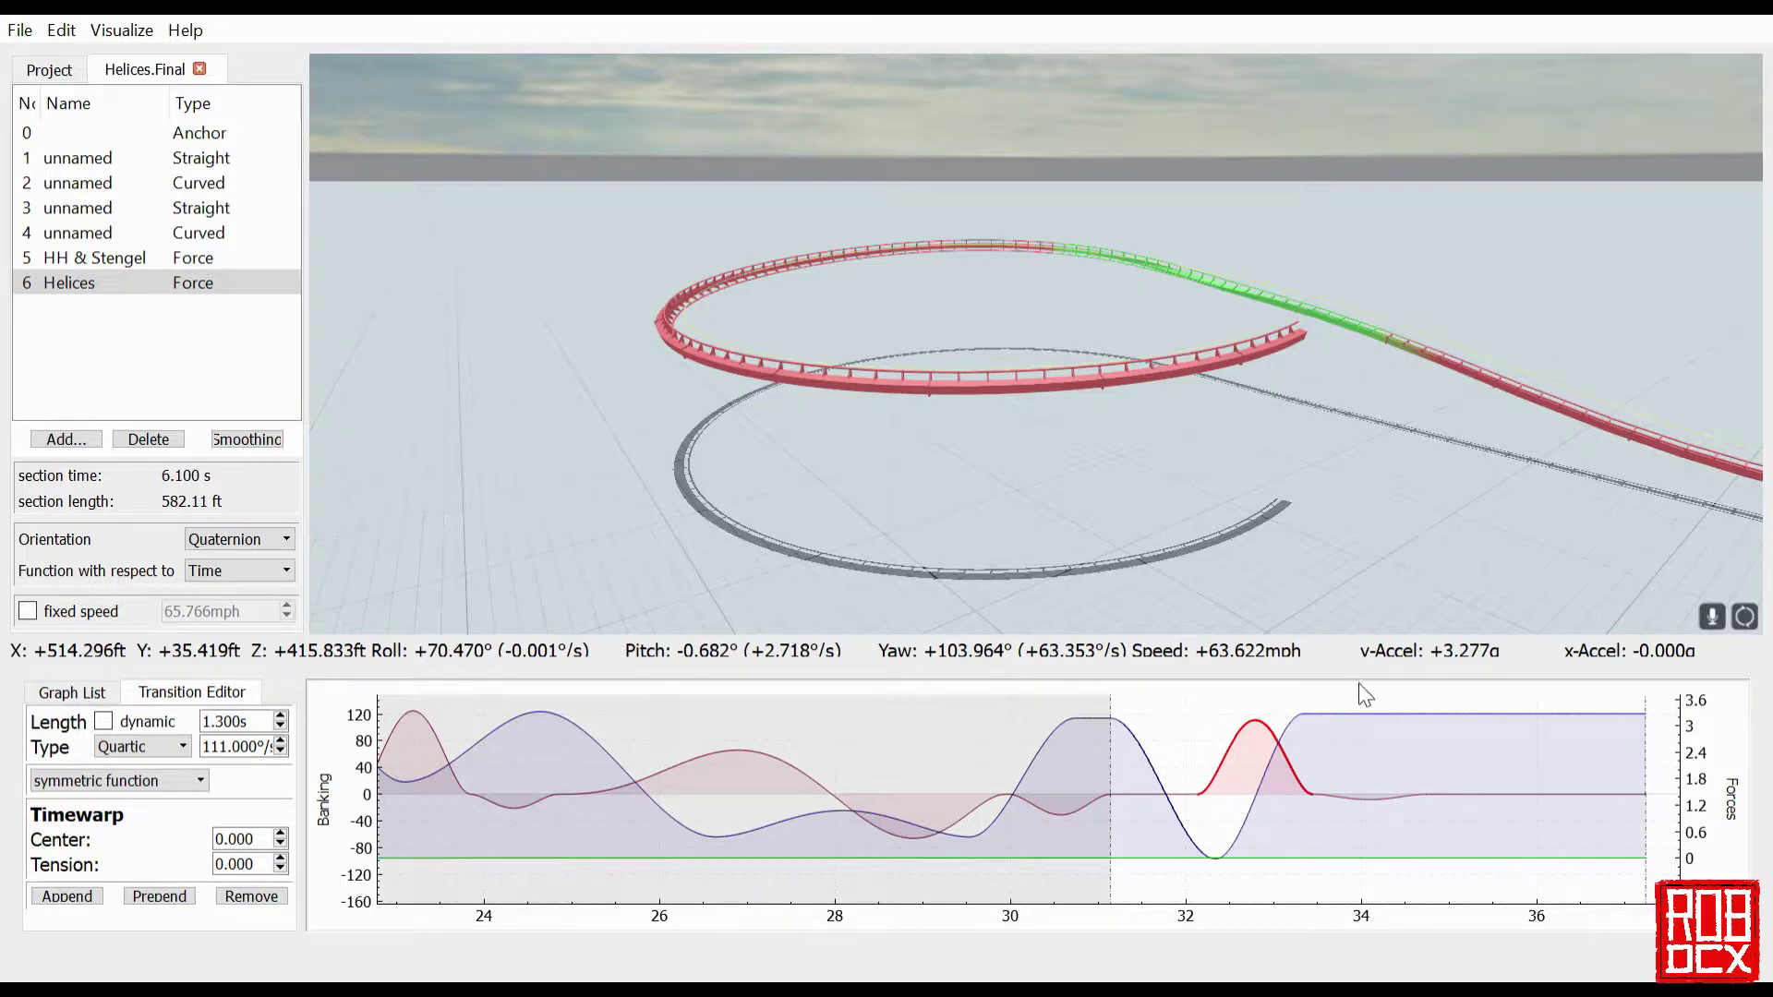
pyautogui.click(1508, 816)
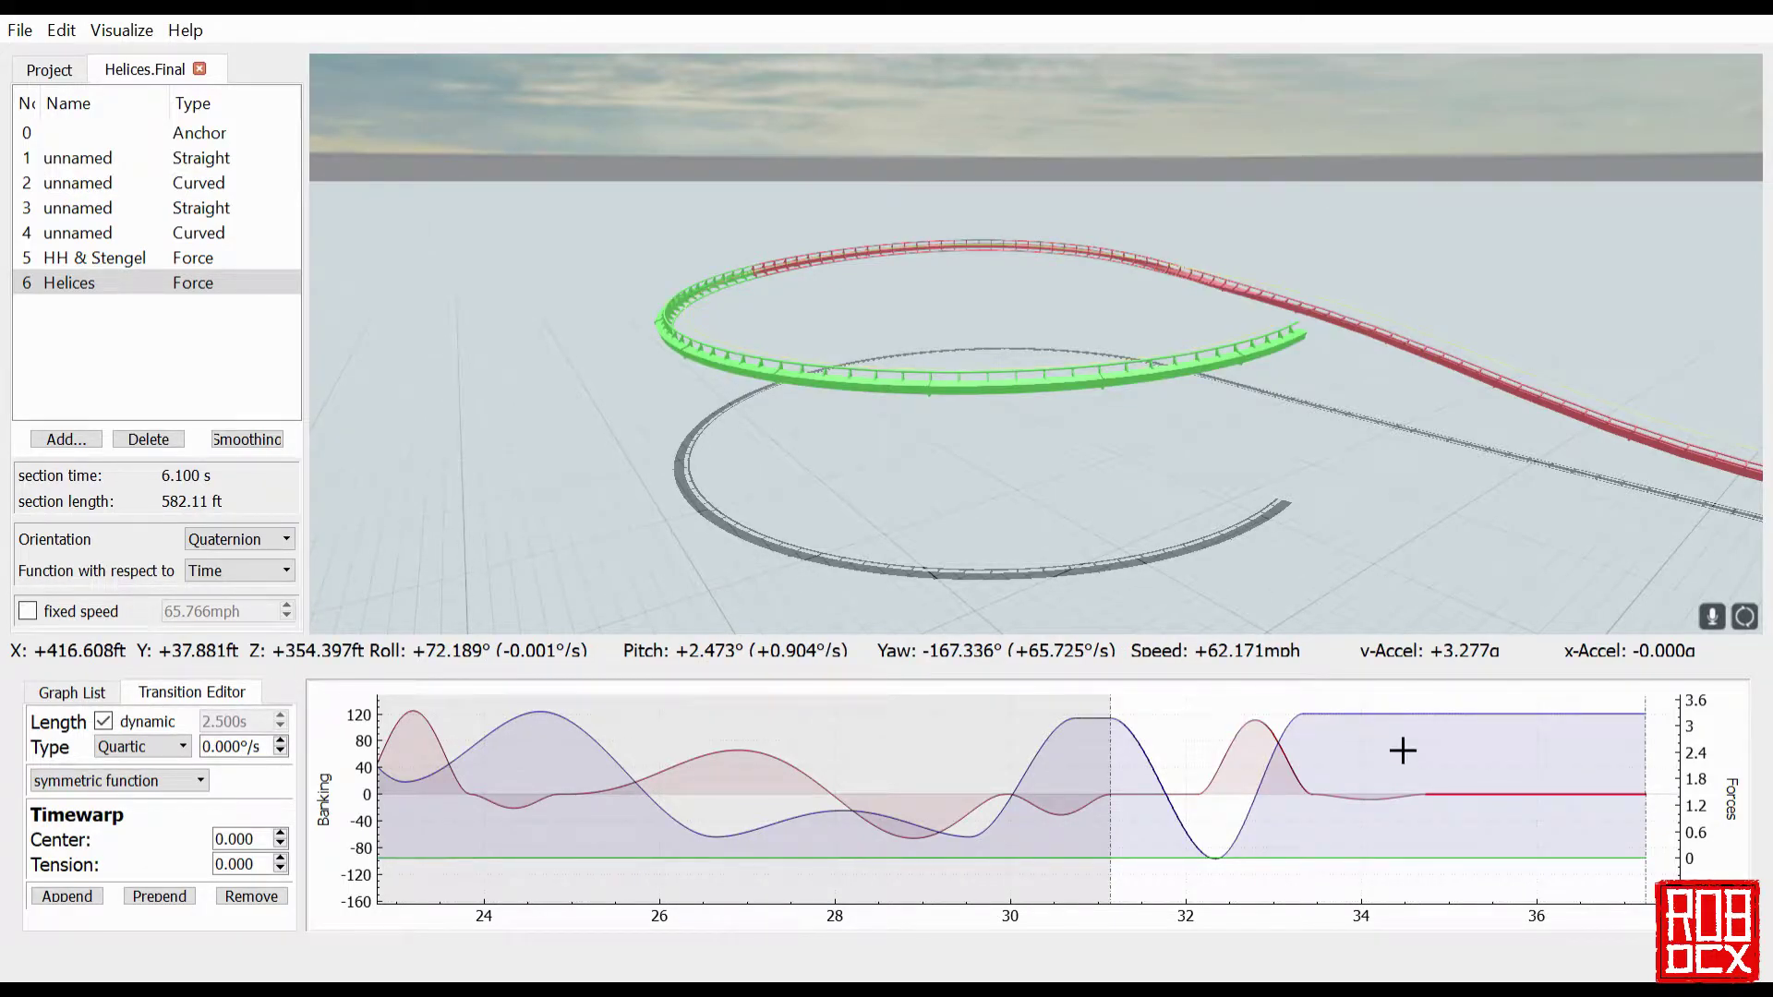
pyautogui.scroll(-2, 1400, 748)
pyautogui.moveTo(1457, 747); pyautogui.dragTo(1174, 740)
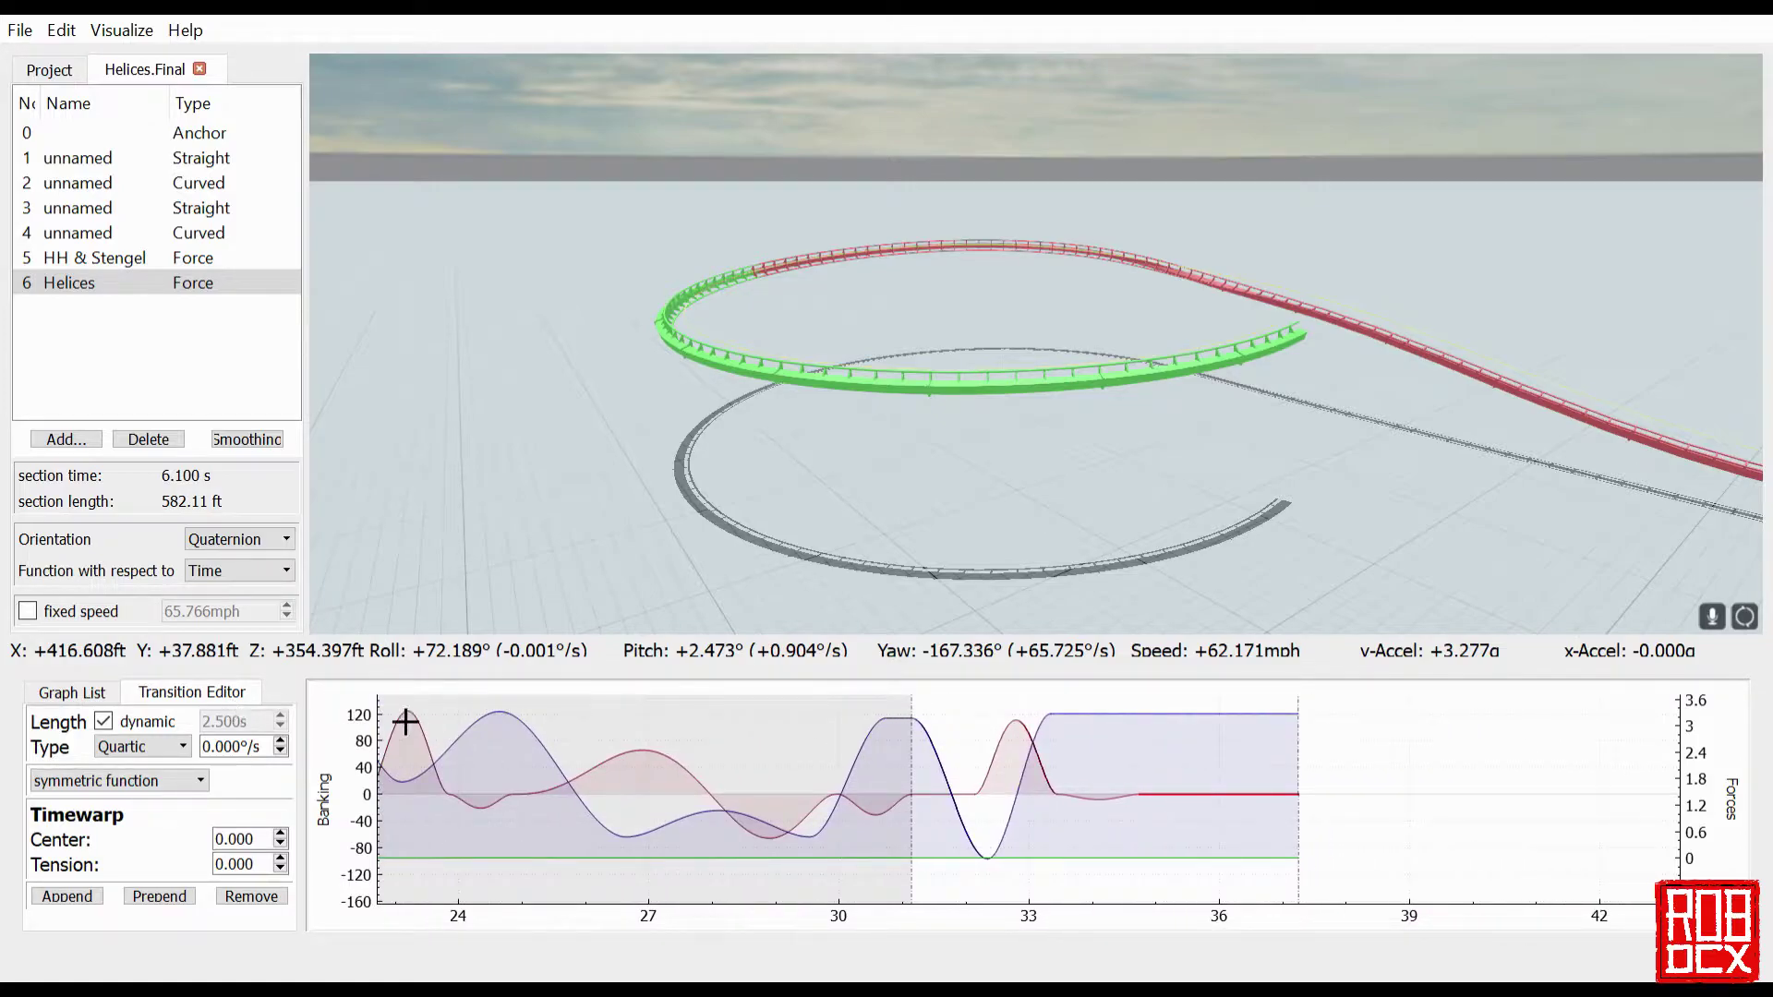
pyautogui.click(103, 723)
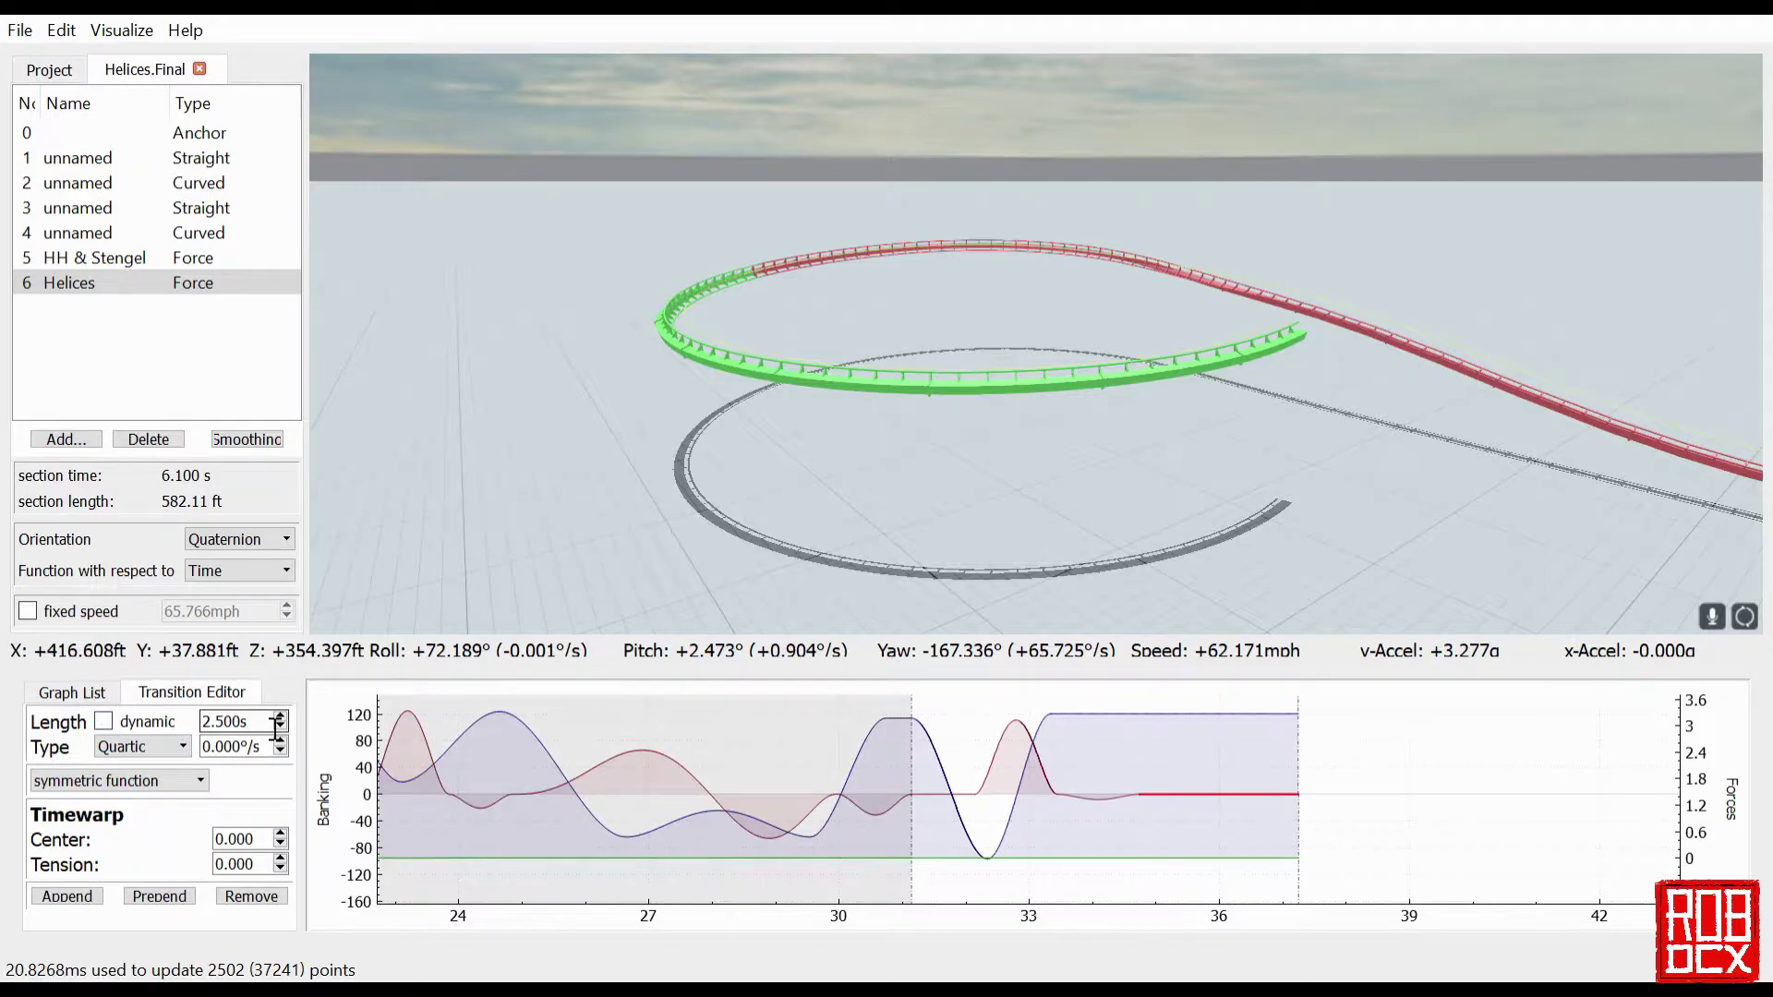
pyautogui.scroll(-11, 278, 730)
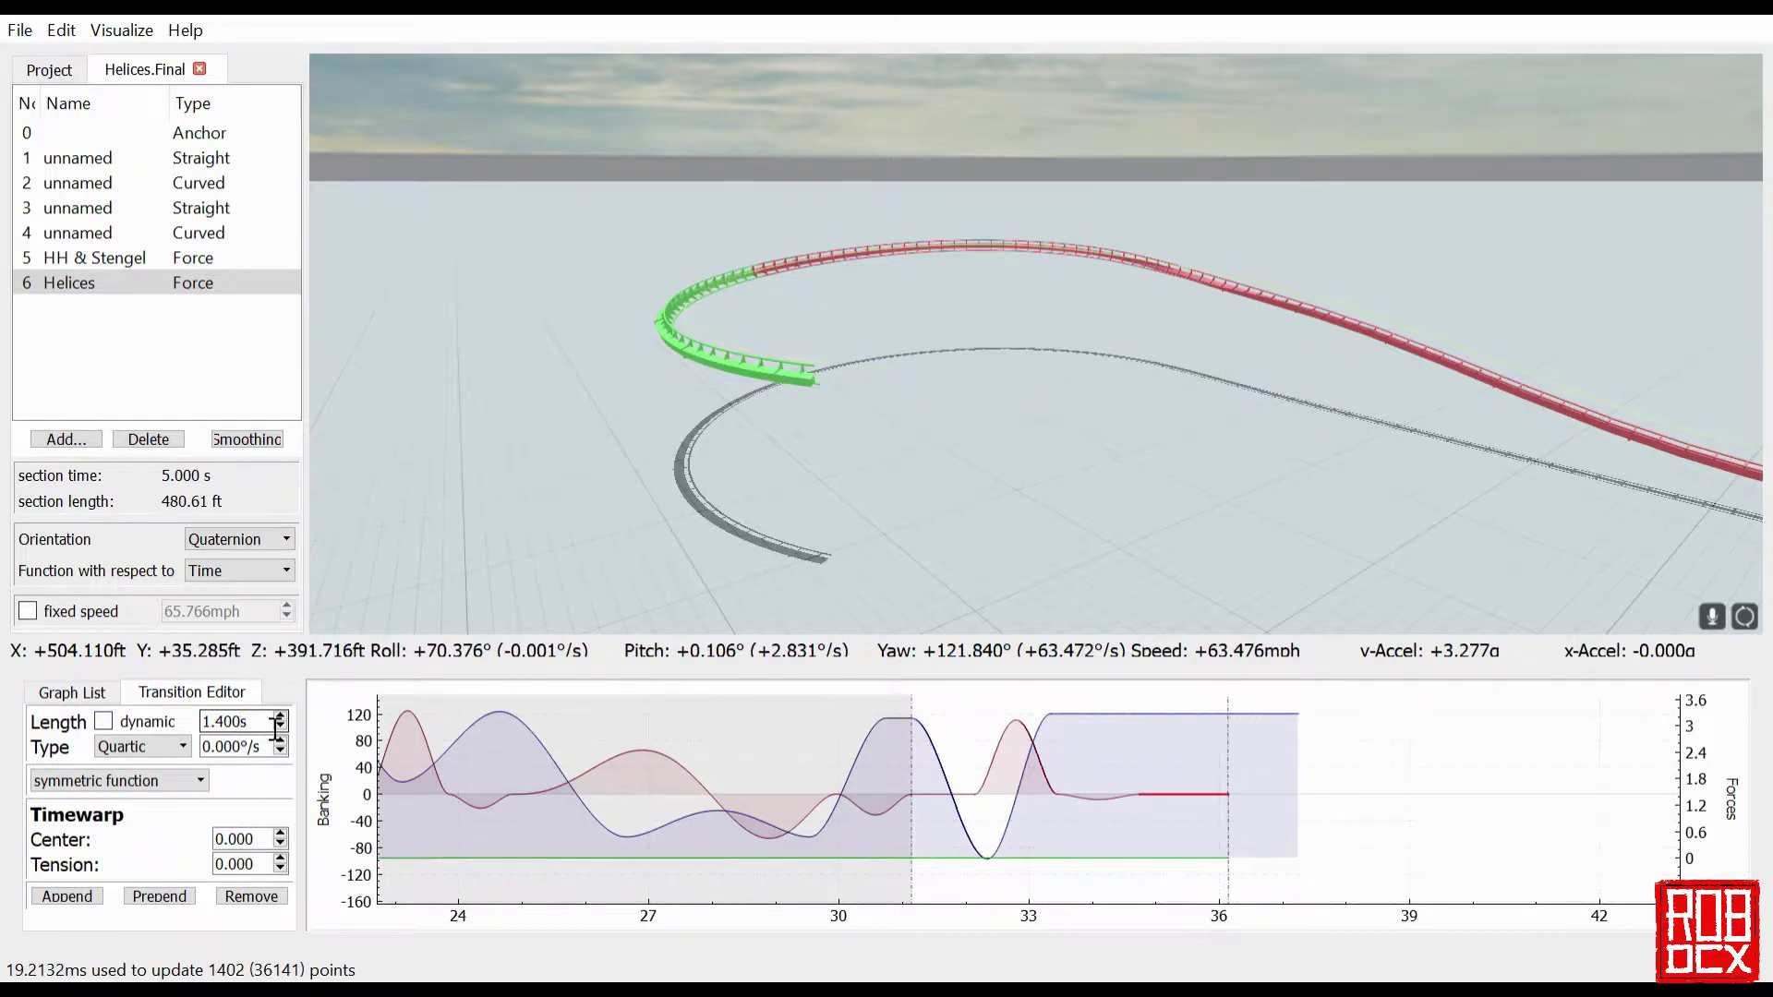
pyautogui.scroll(-3, 278, 729)
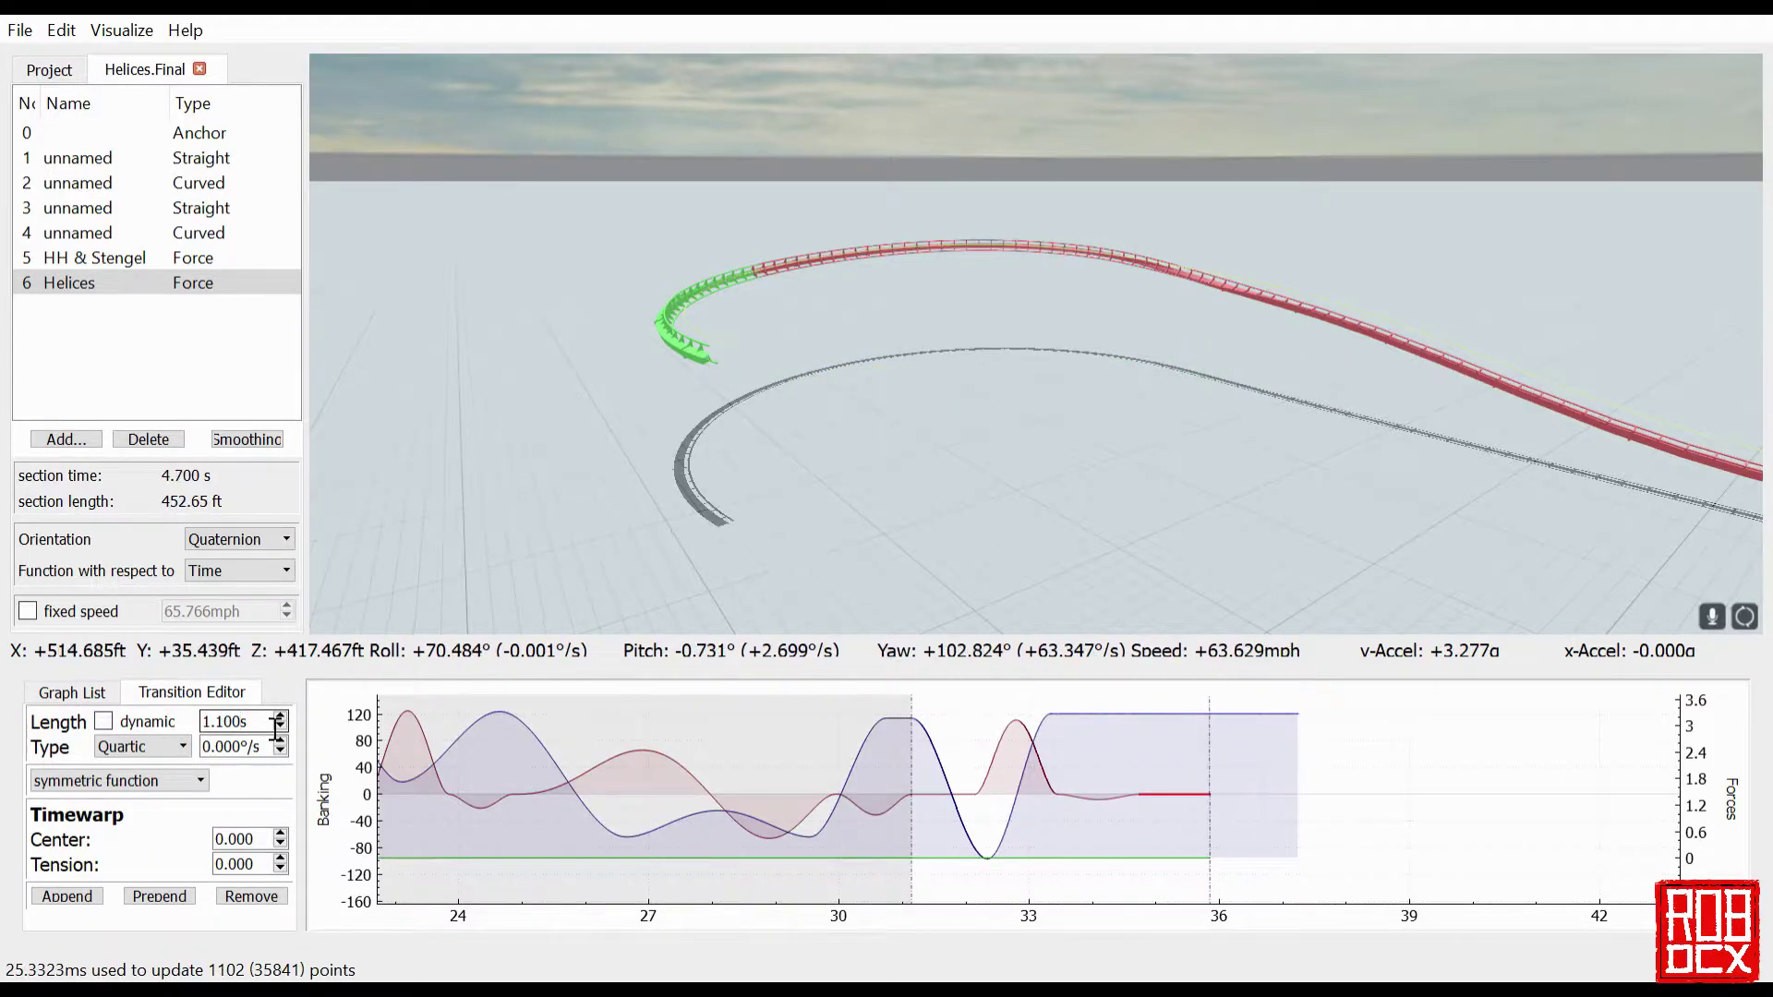
pyautogui.scroll(-1, 278, 729)
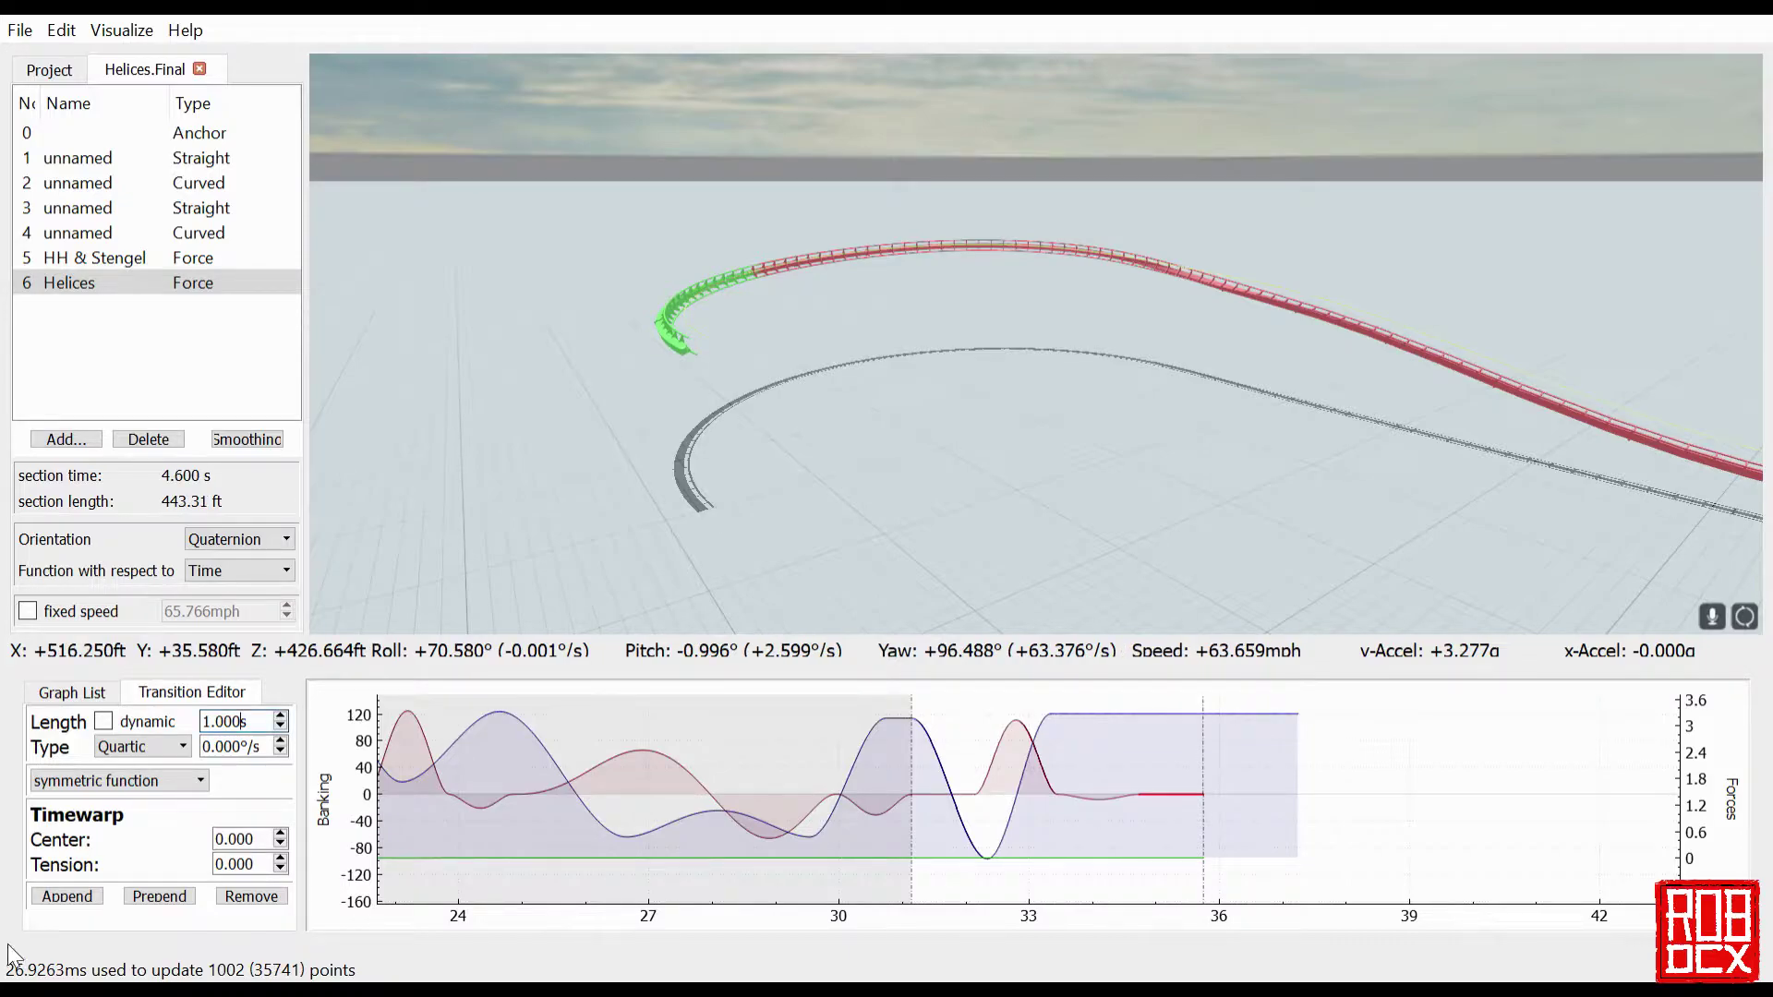
# - Append a 1.500 s roll transition at the end of the roll graph and set it to -43°/s
pyautogui.click(67, 897)
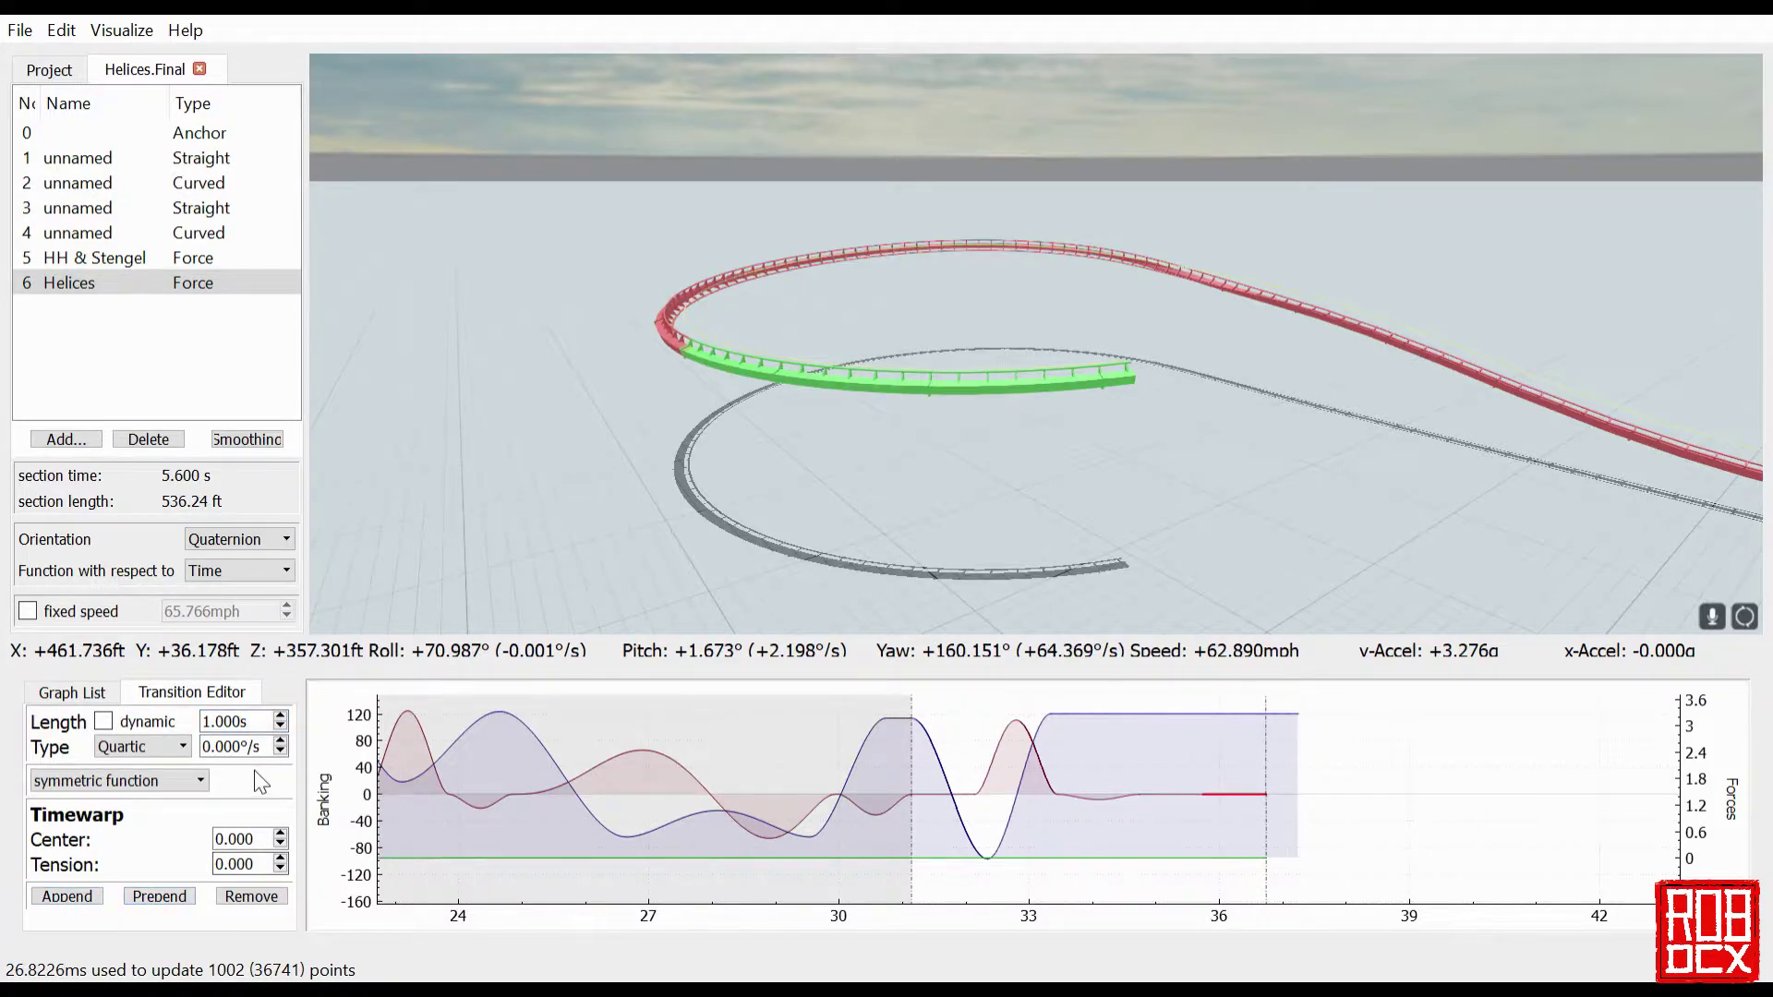
pyautogui.scroll(4, 267, 729)
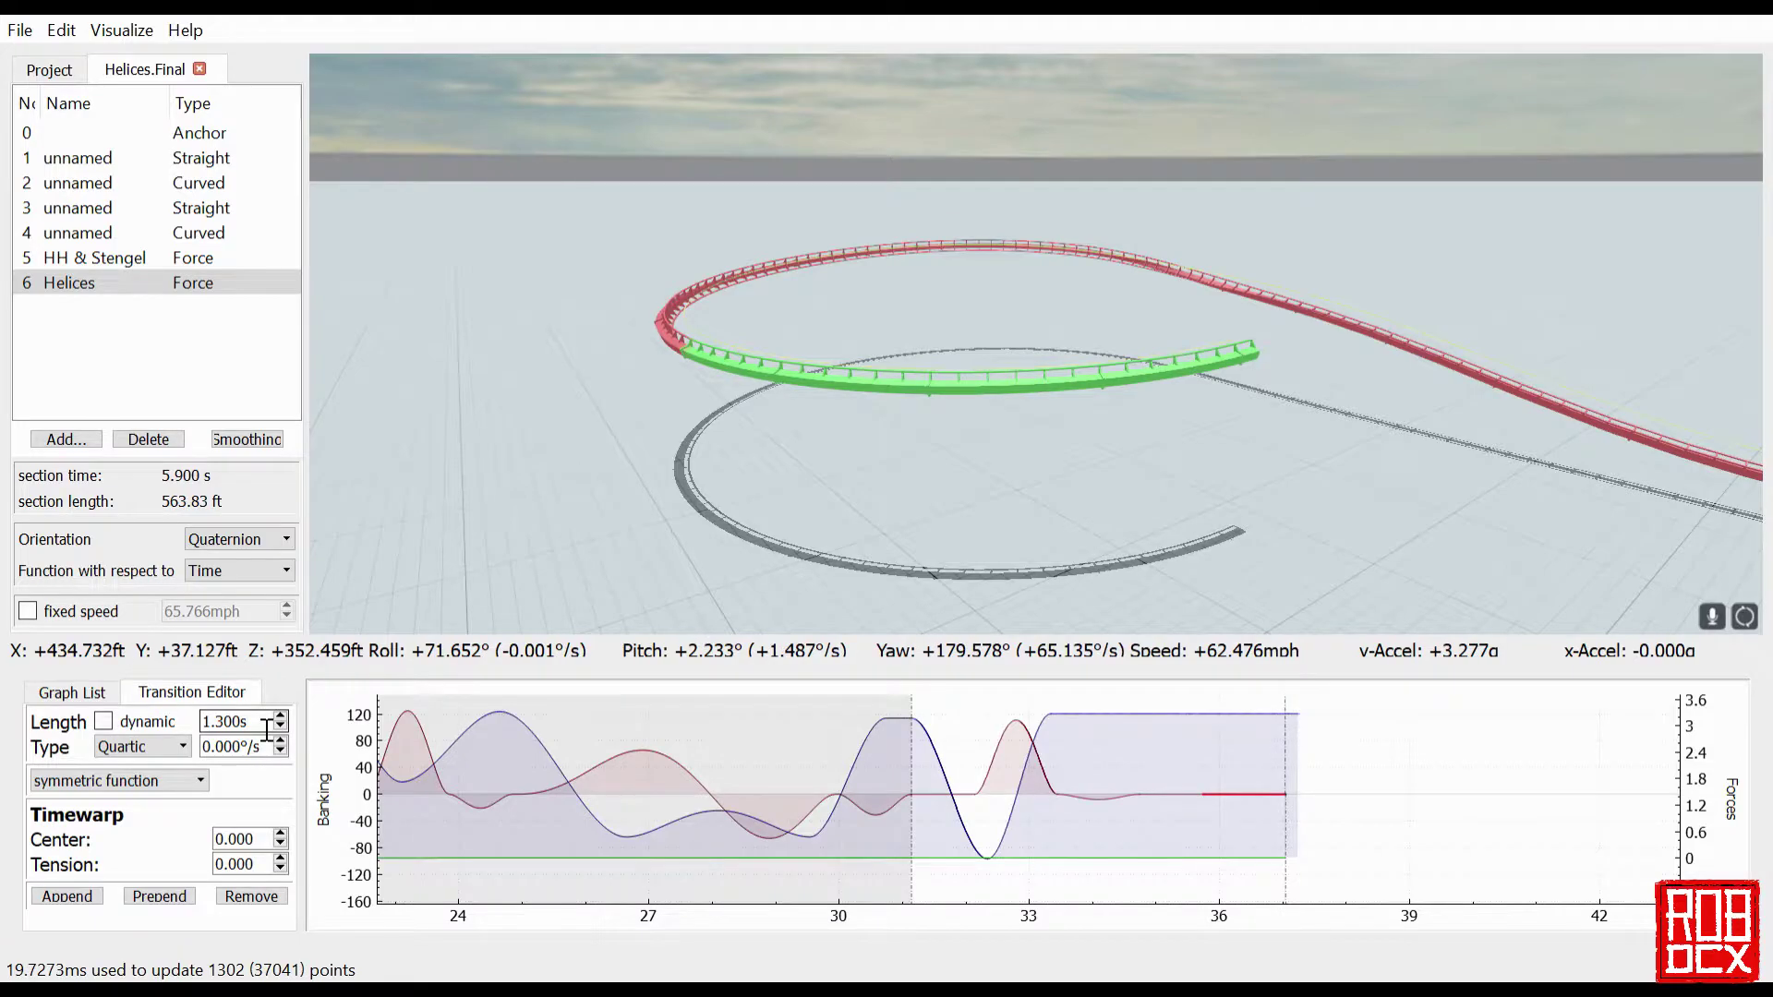
pyautogui.scroll(1, 267, 729)
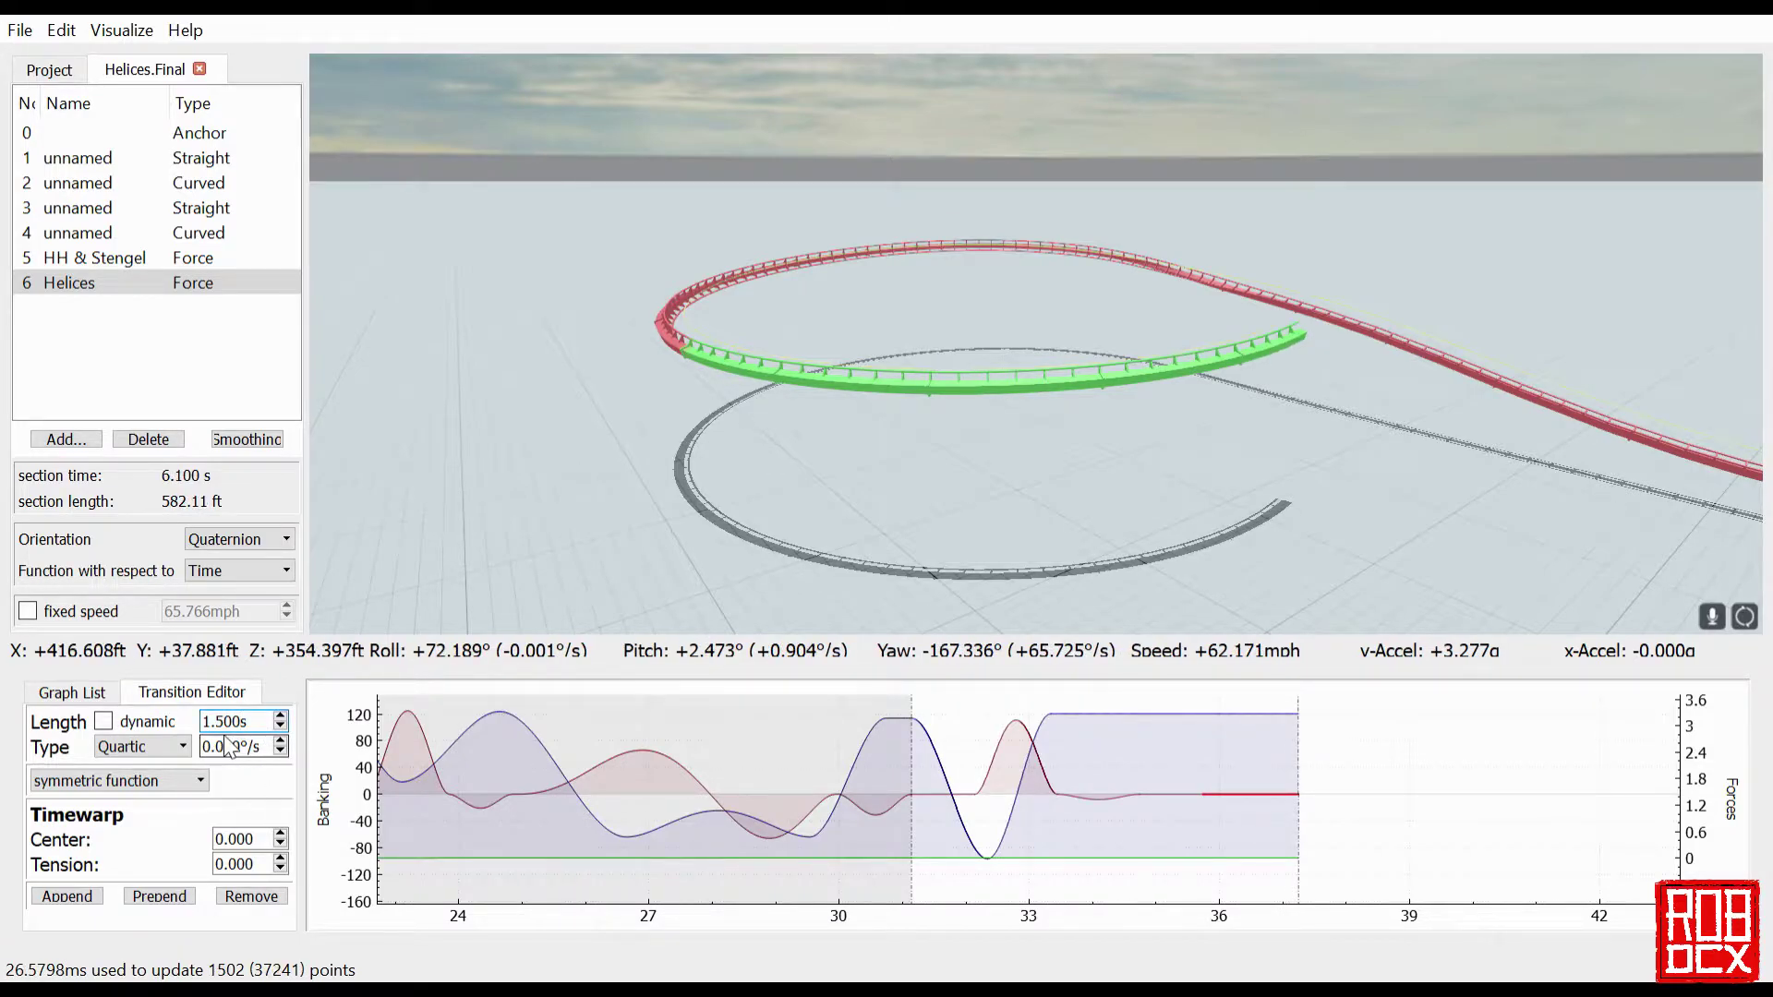
pyautogui.scroll(-20, 244, 762)
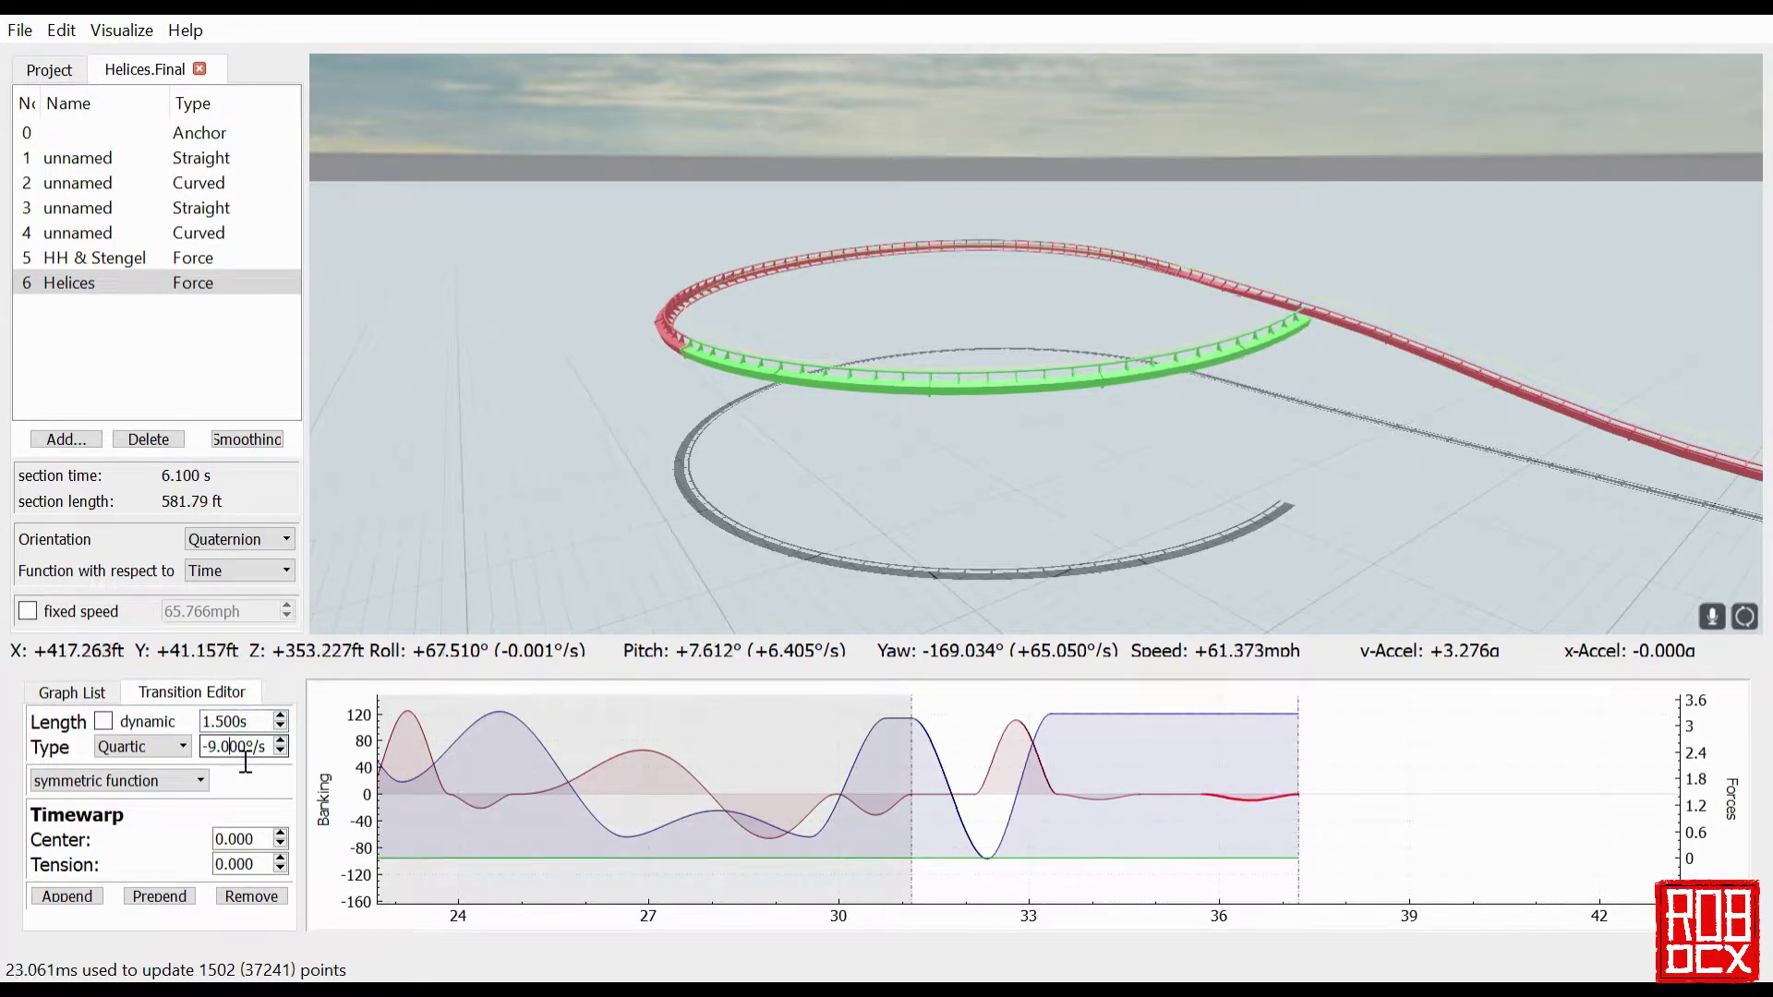
pyautogui.scroll(-20, 244, 746)
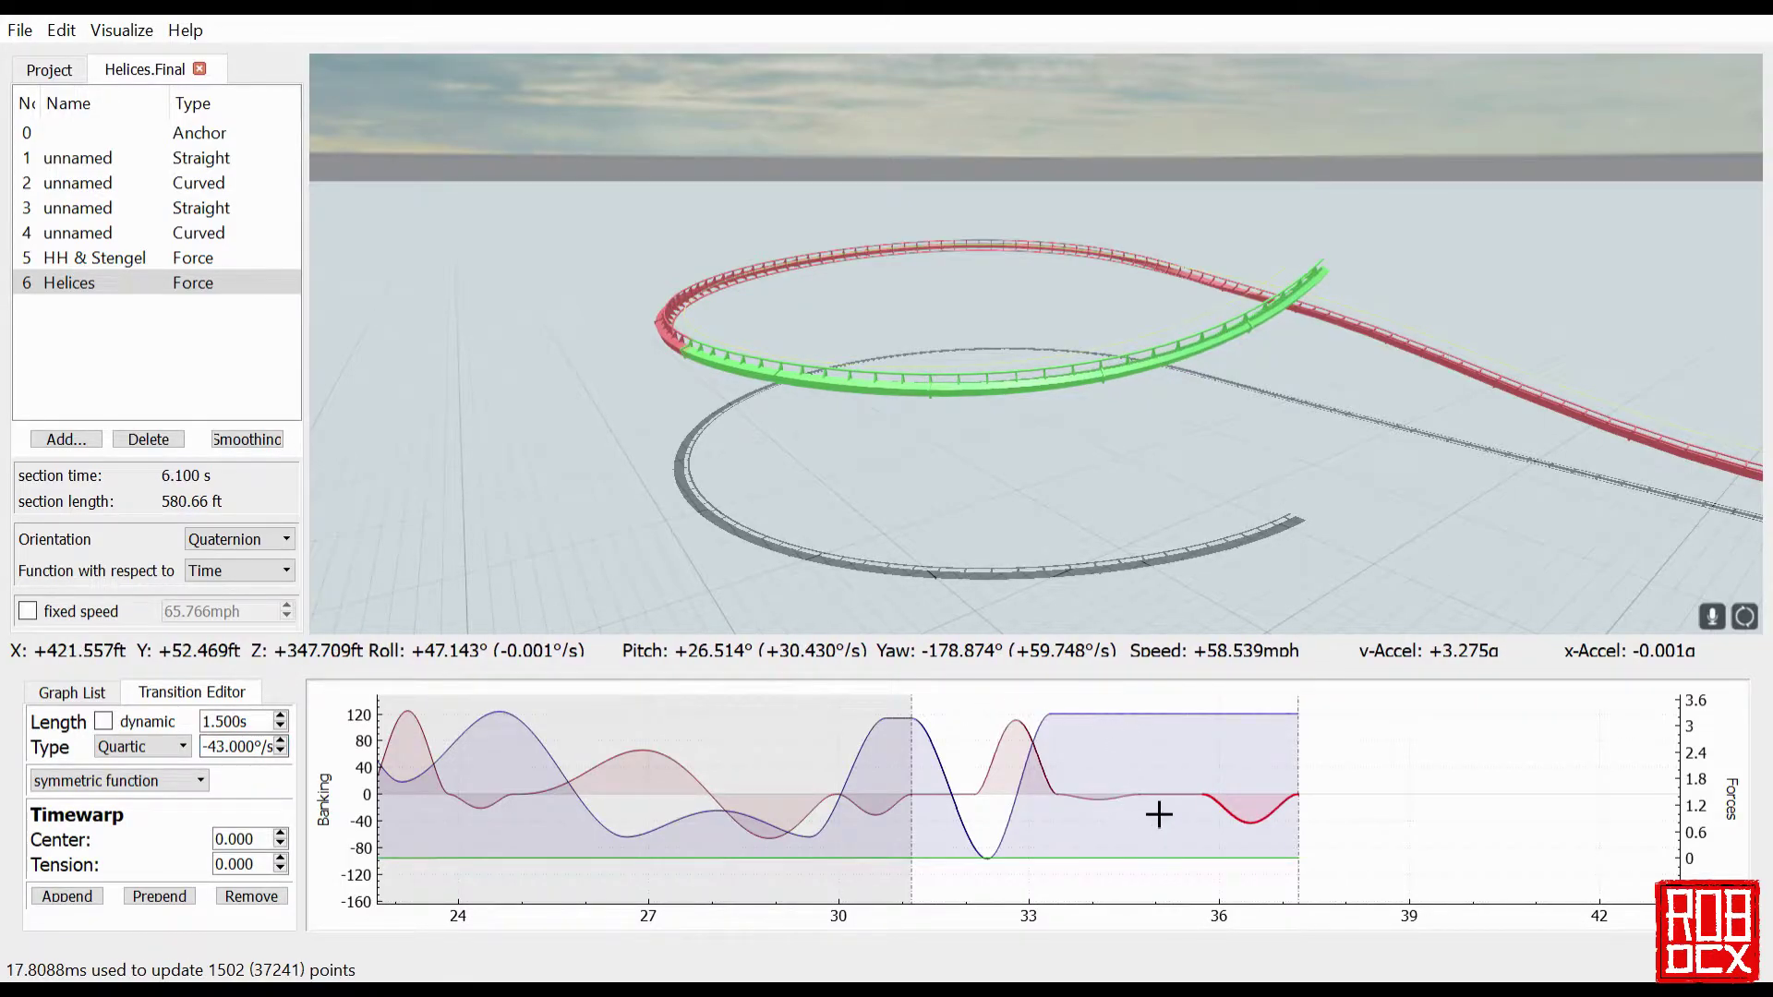
# - Lengthen the section's final flat normal force transition to 5.800 s and check the end of the helix
pyautogui.click(1097, 769)
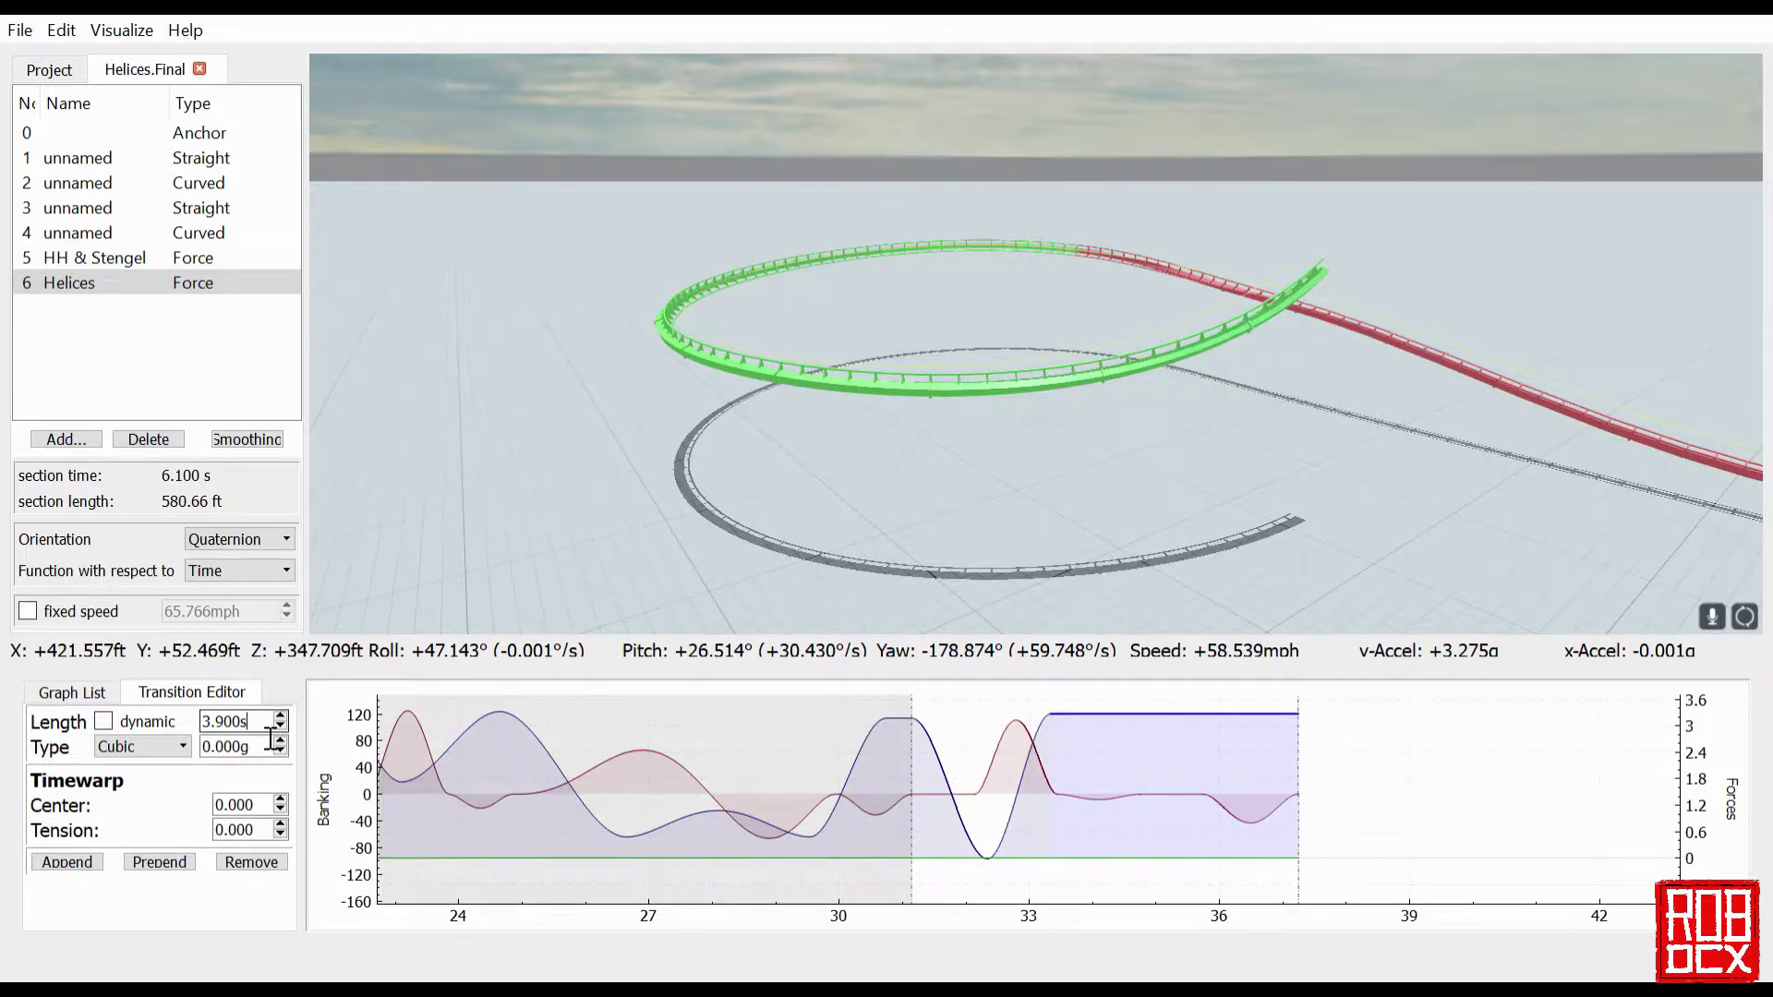
pyautogui.scroll(19, 269, 728)
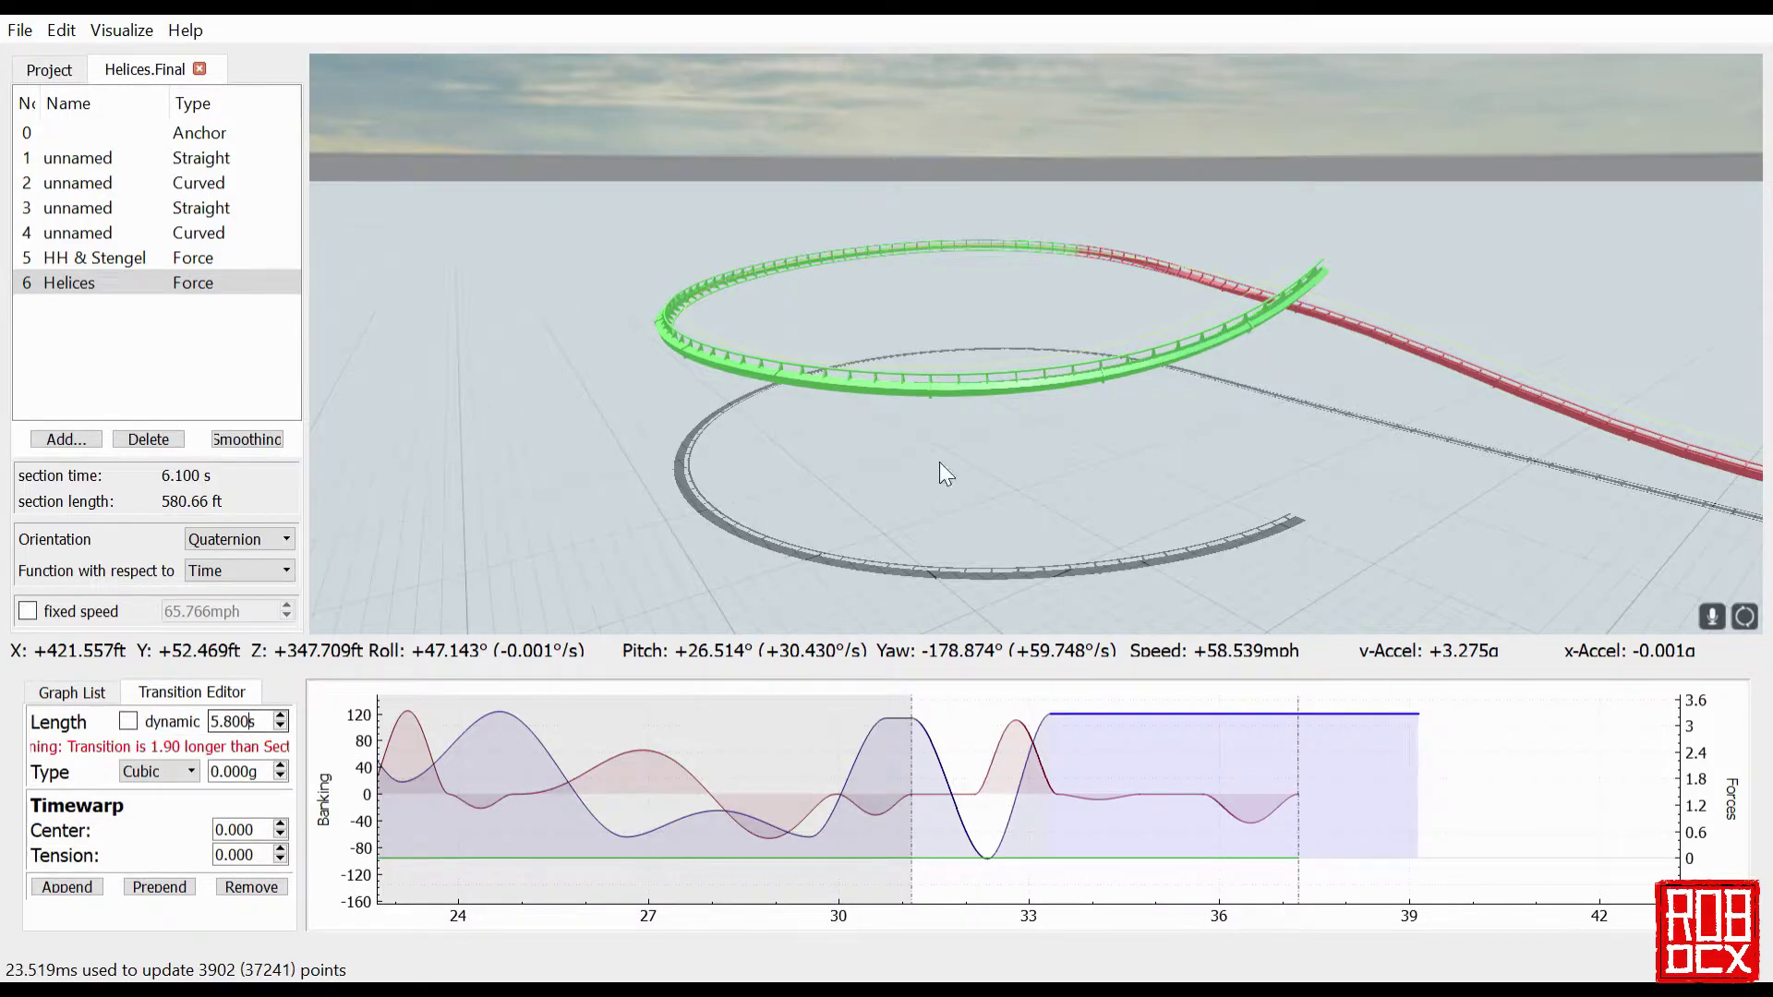
pyautogui.moveTo(1010, 404); pyautogui.dragTo(989, 342)
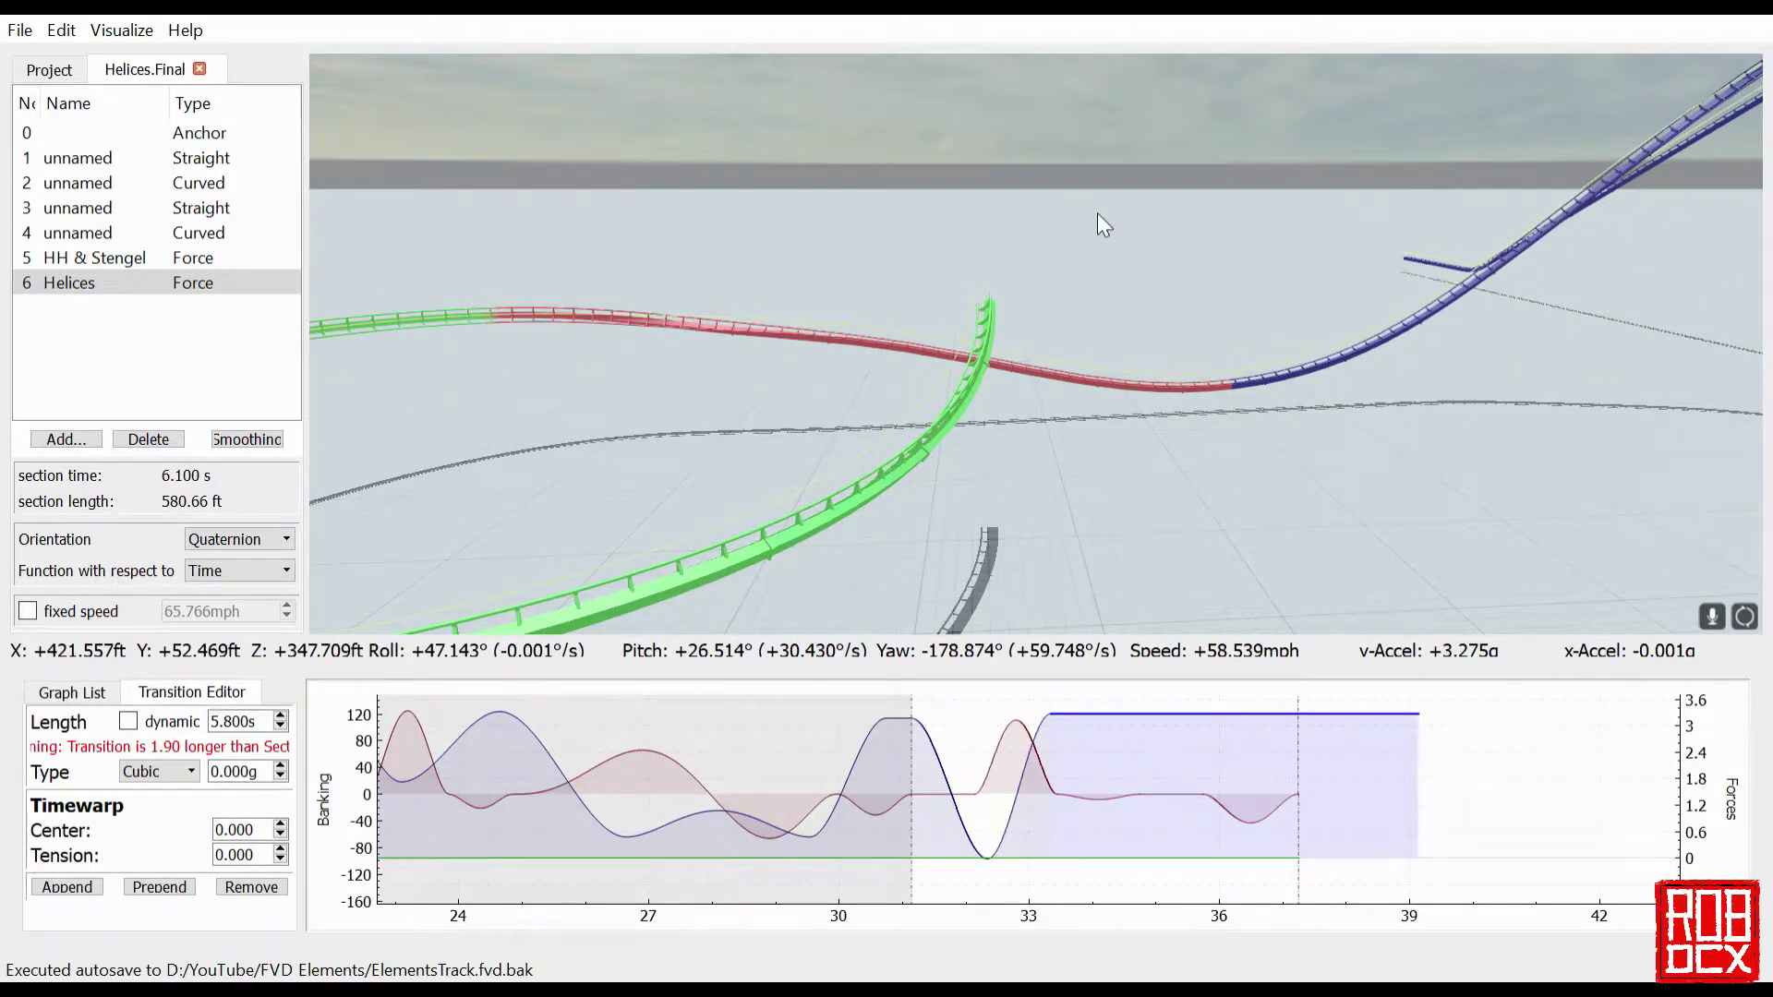
pyautogui.moveTo(1119, 391); pyautogui.dragTo(1170, 548)
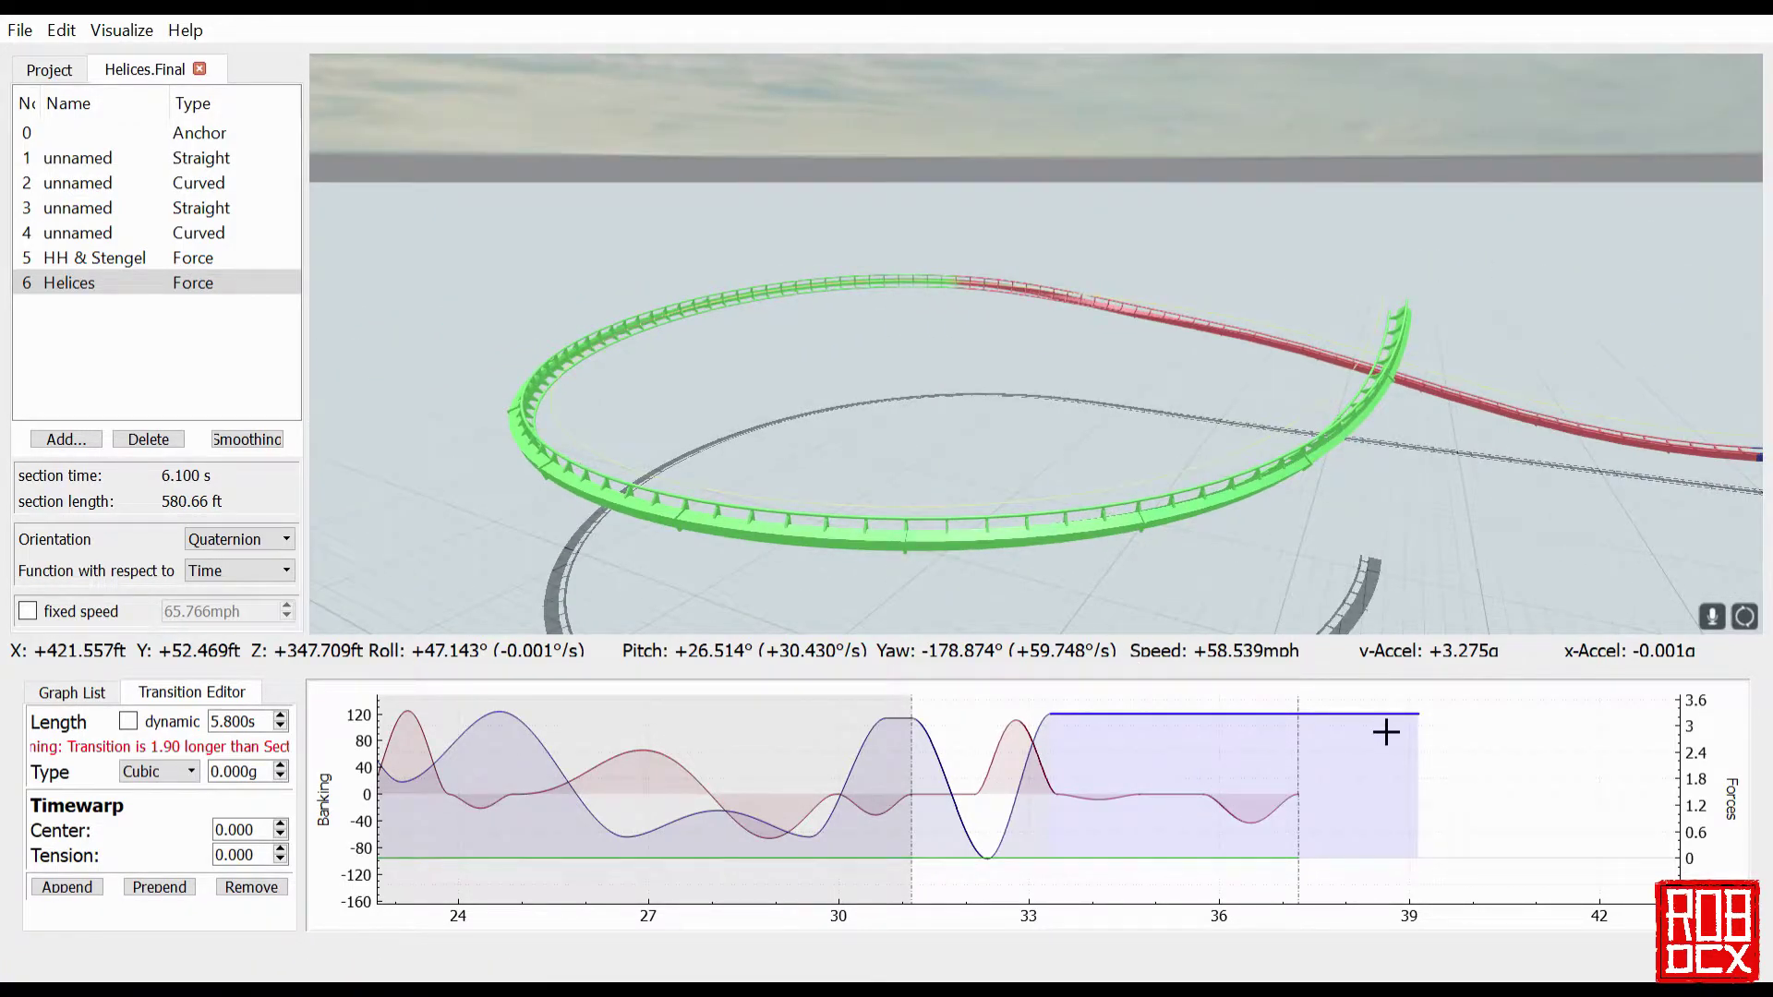
# - Set the length of the flat roll transition just before the -43°/s one to 1.700 s
pyautogui.click(1189, 818)
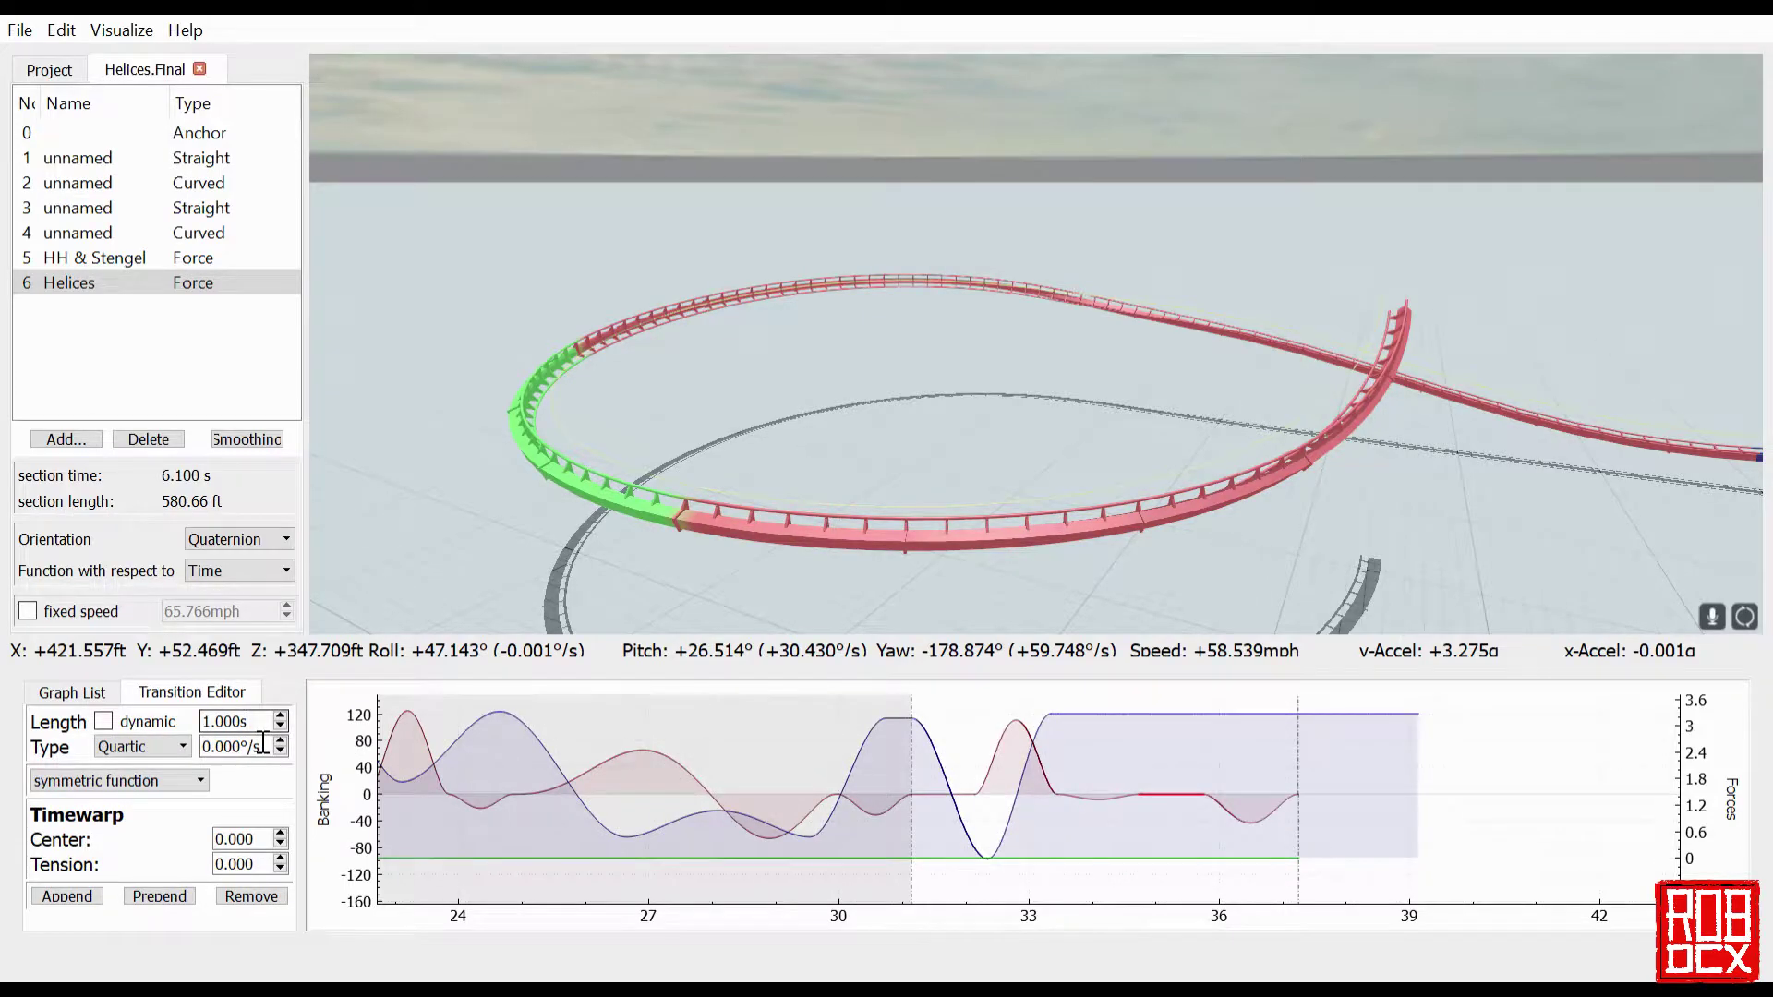
pyautogui.press('Up')
pyautogui.press('Up')
pyautogui.press('Up')
pyautogui.press('Up')
pyautogui.press('Up')
pyautogui.press('Up')
pyautogui.press('Up')
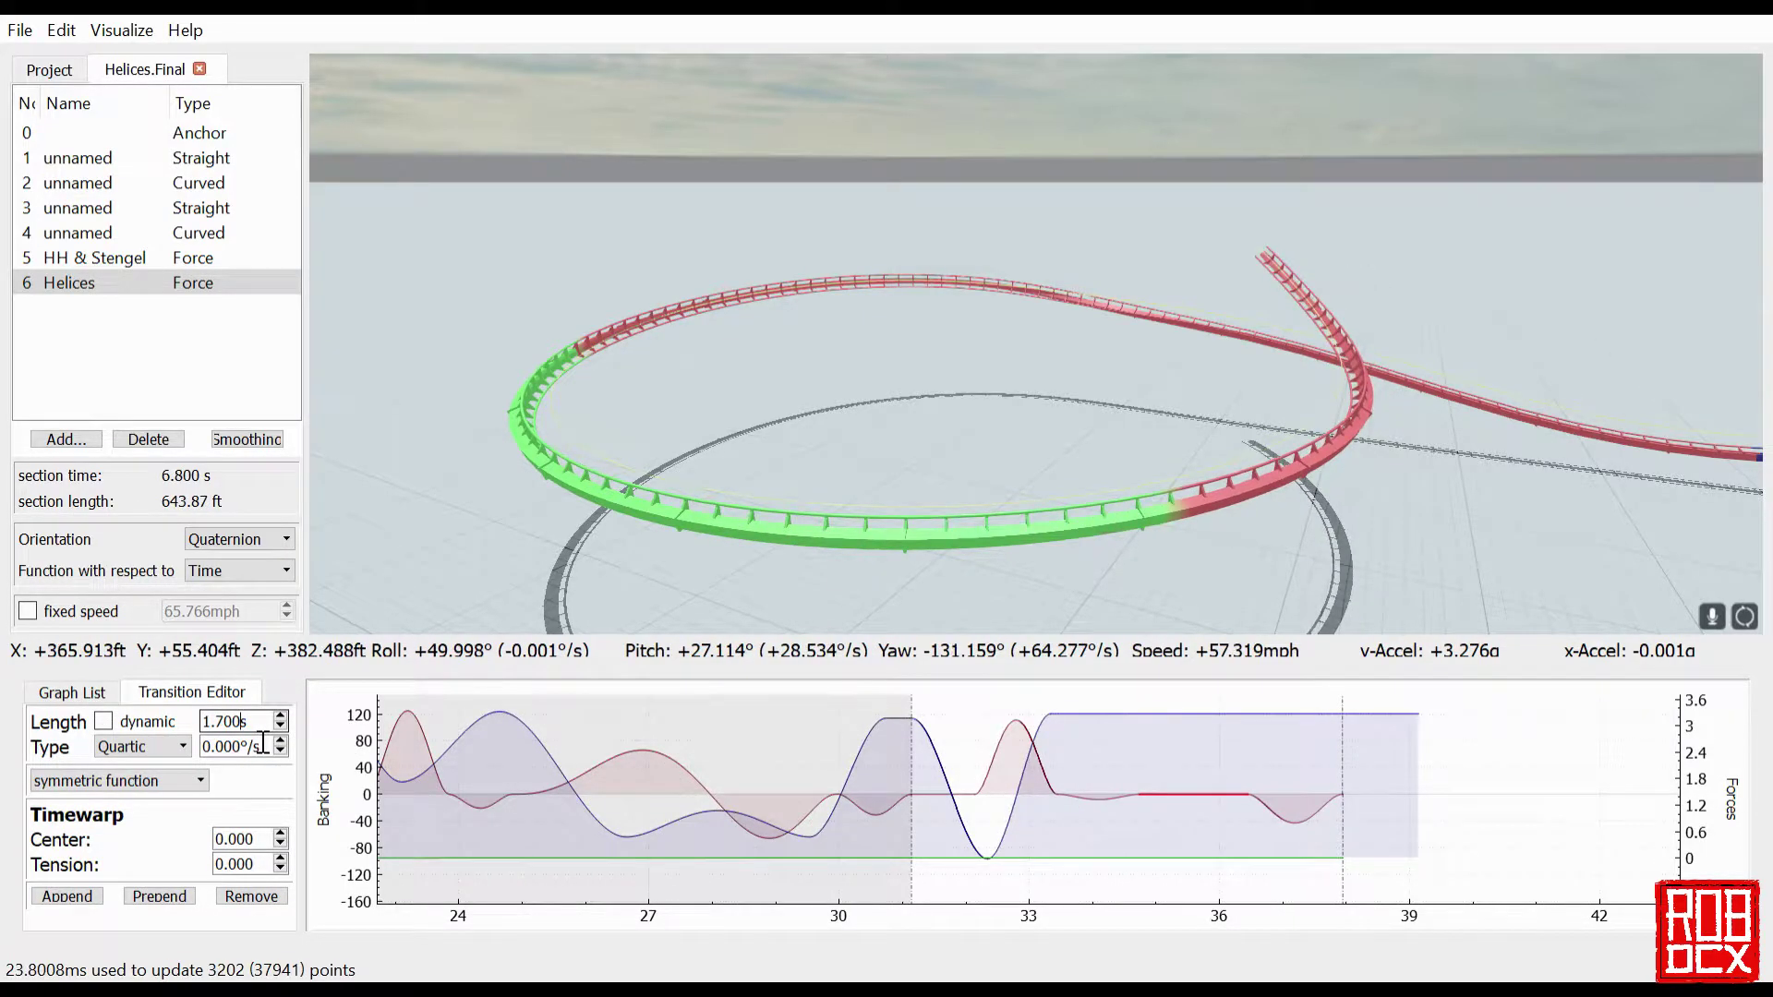
# - Append a flat roll transition after the -43°/s one and set its length to 1.200 s
pyautogui.moveTo(923, 484); pyautogui.dragTo(812, 425)
pyautogui.press('d')
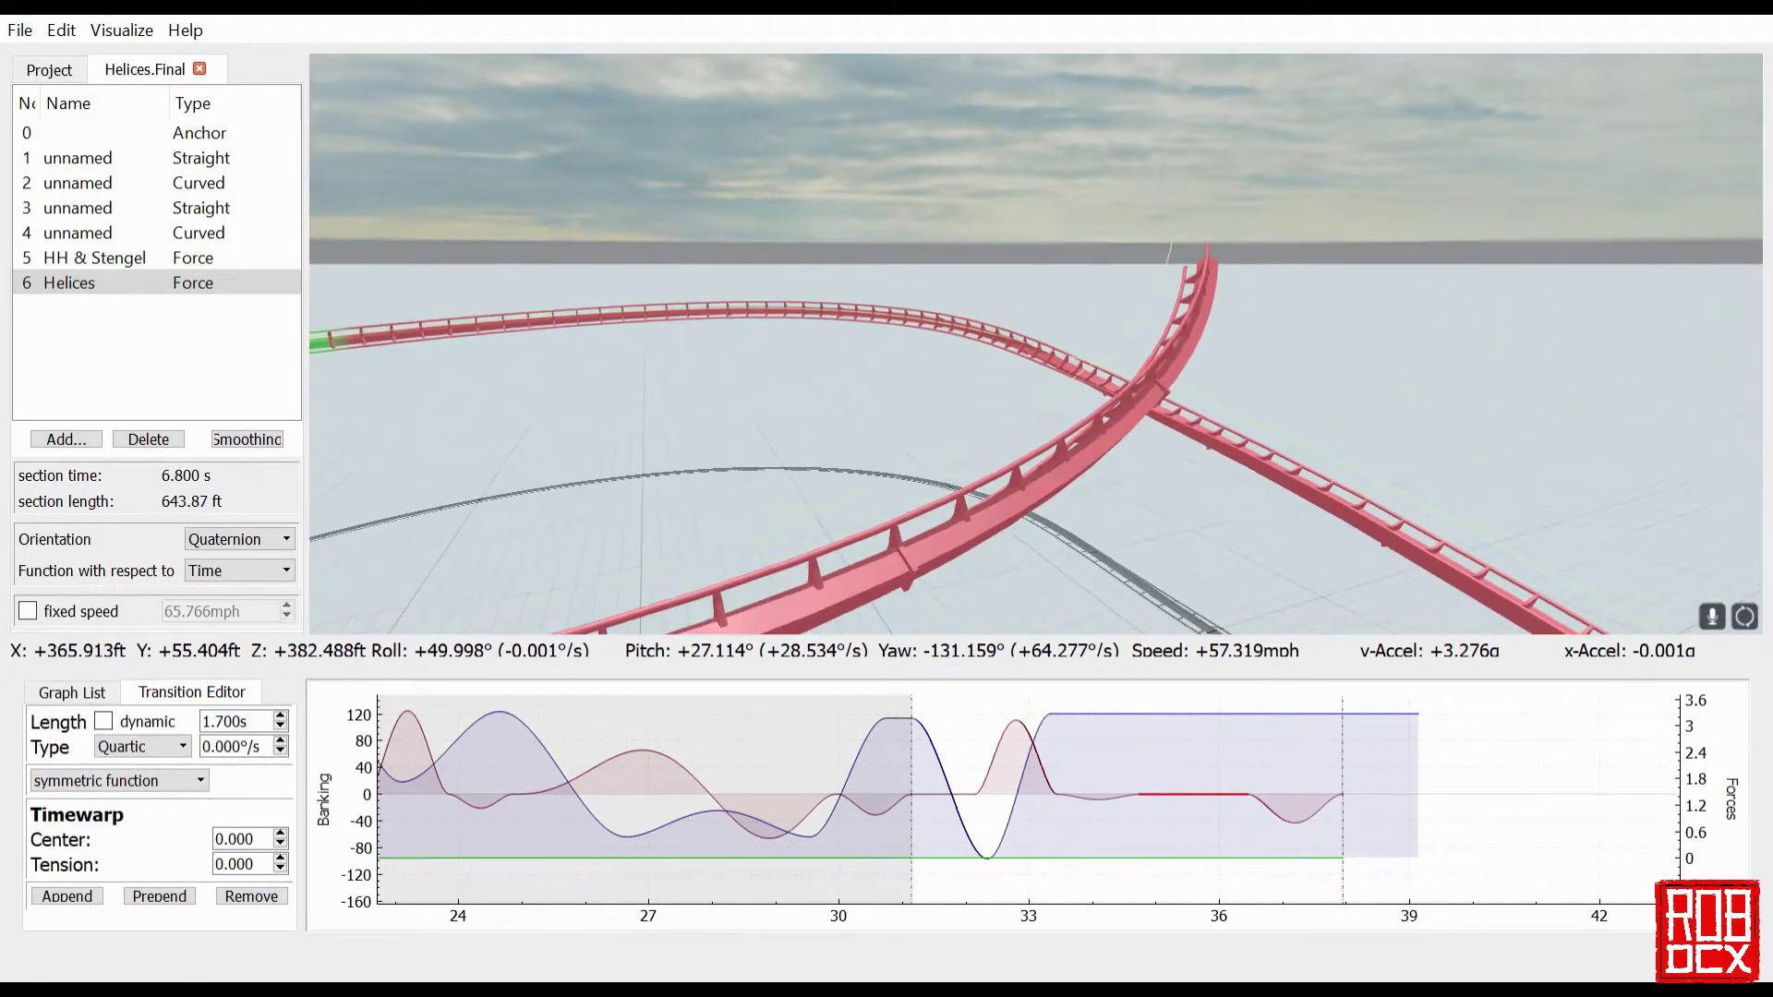
pyautogui.press('s')
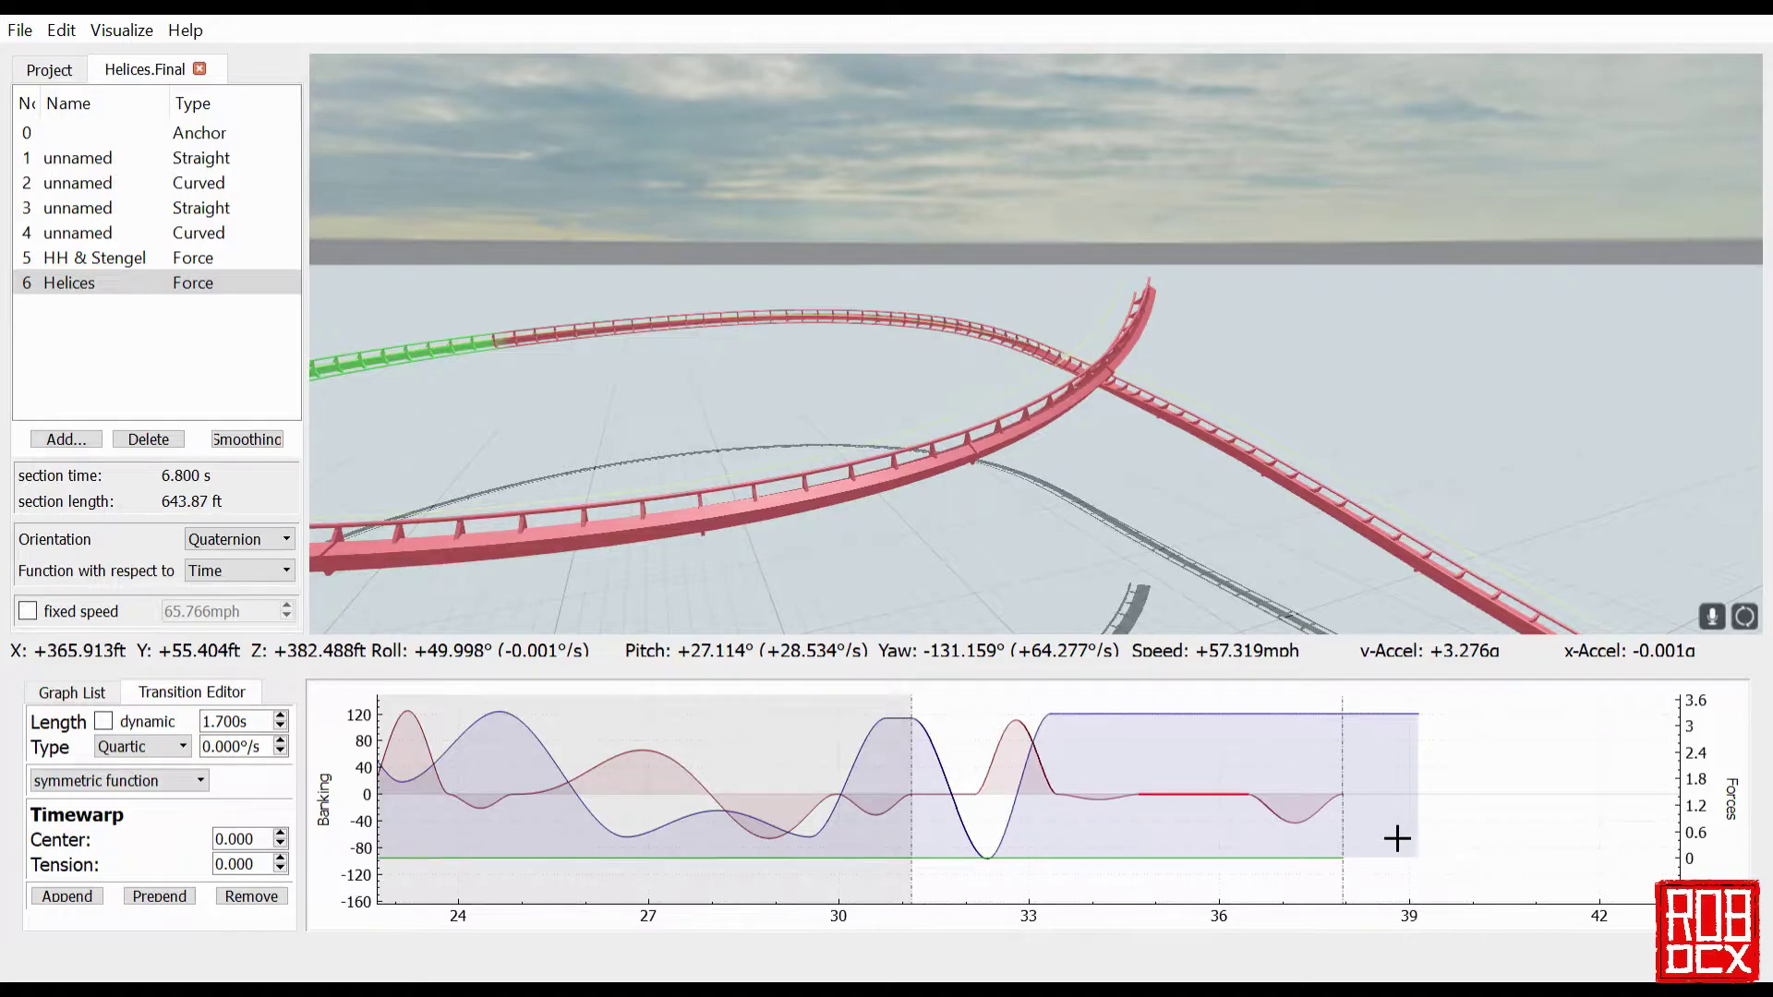
pyautogui.click(1327, 836)
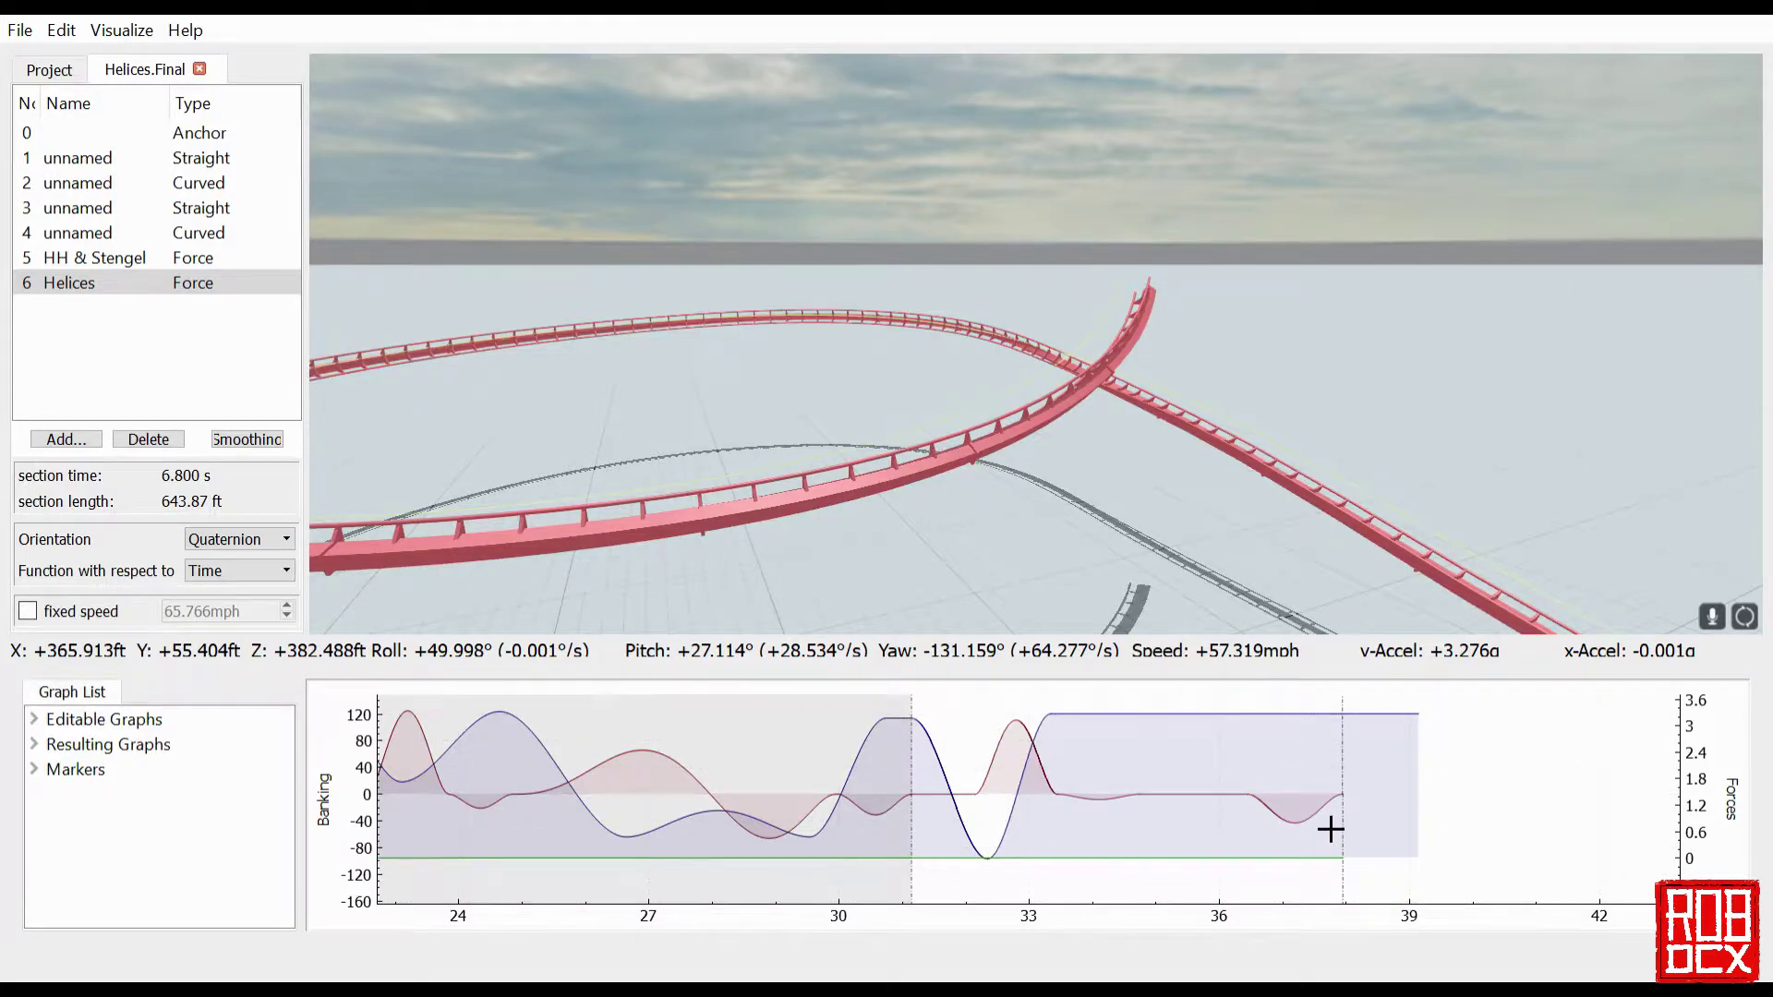
pyautogui.click(1262, 851)
pyautogui.click(102, 891)
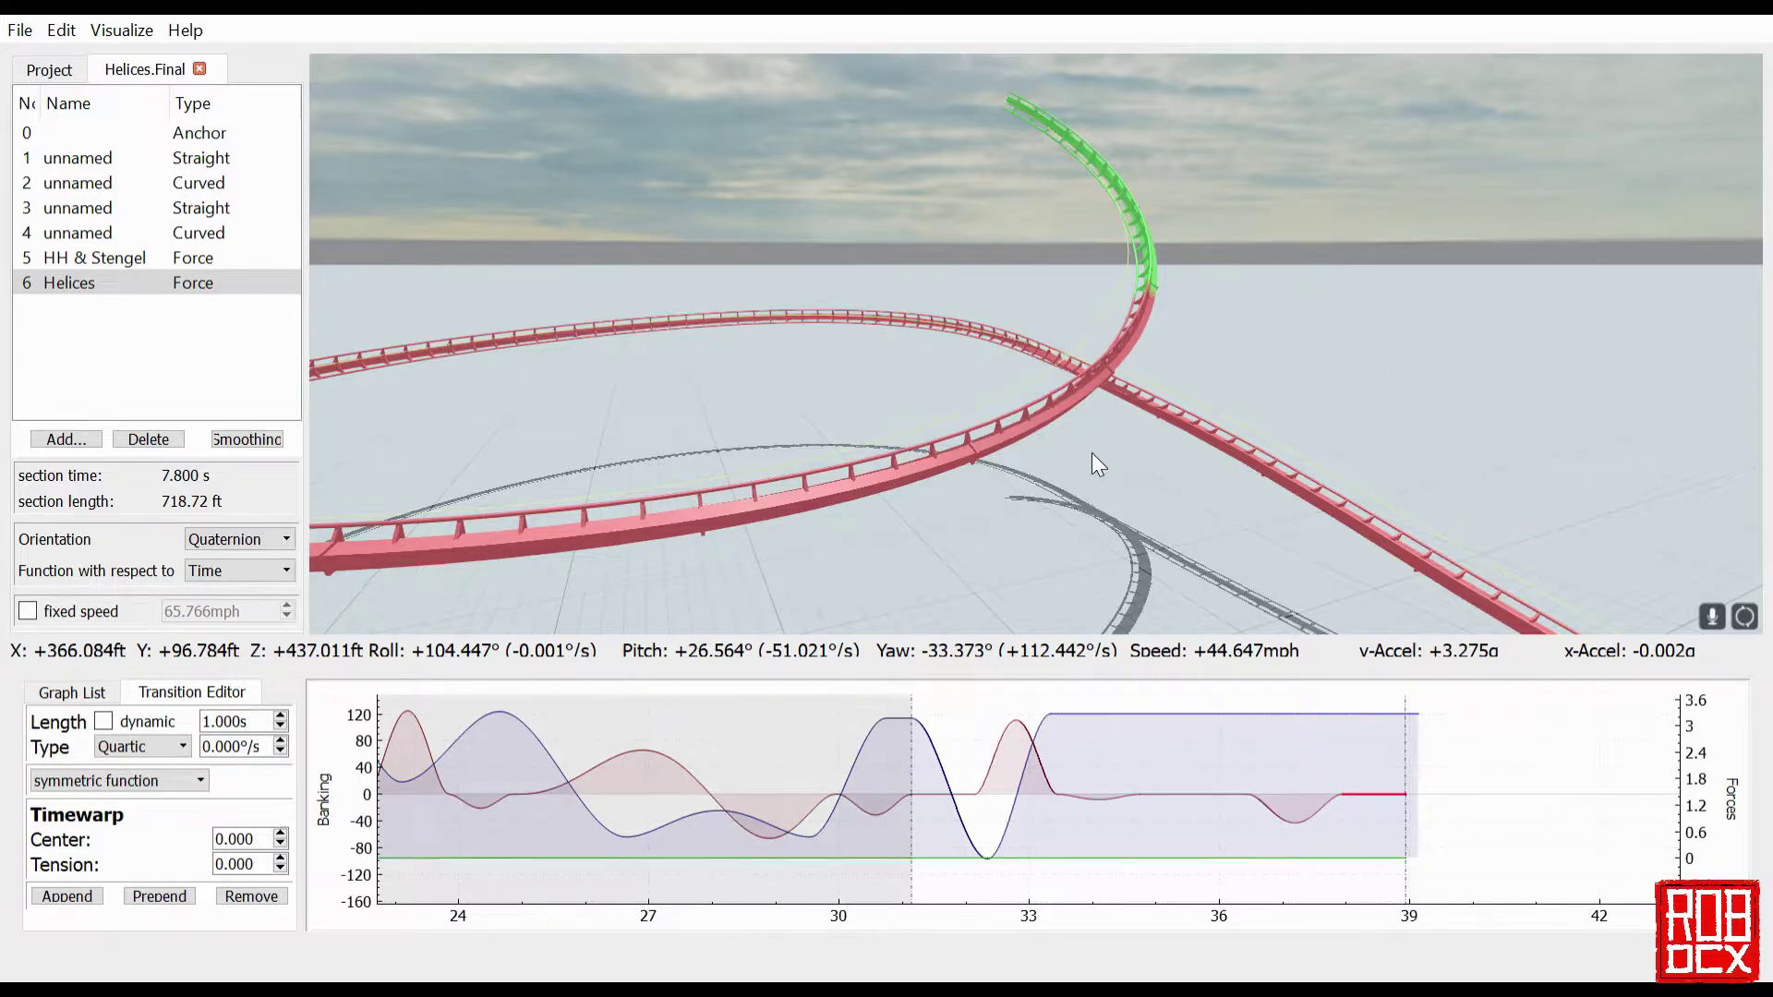
pyautogui.moveTo(1034, 344); pyautogui.dragTo(1228, 313)
pyautogui.press('w')
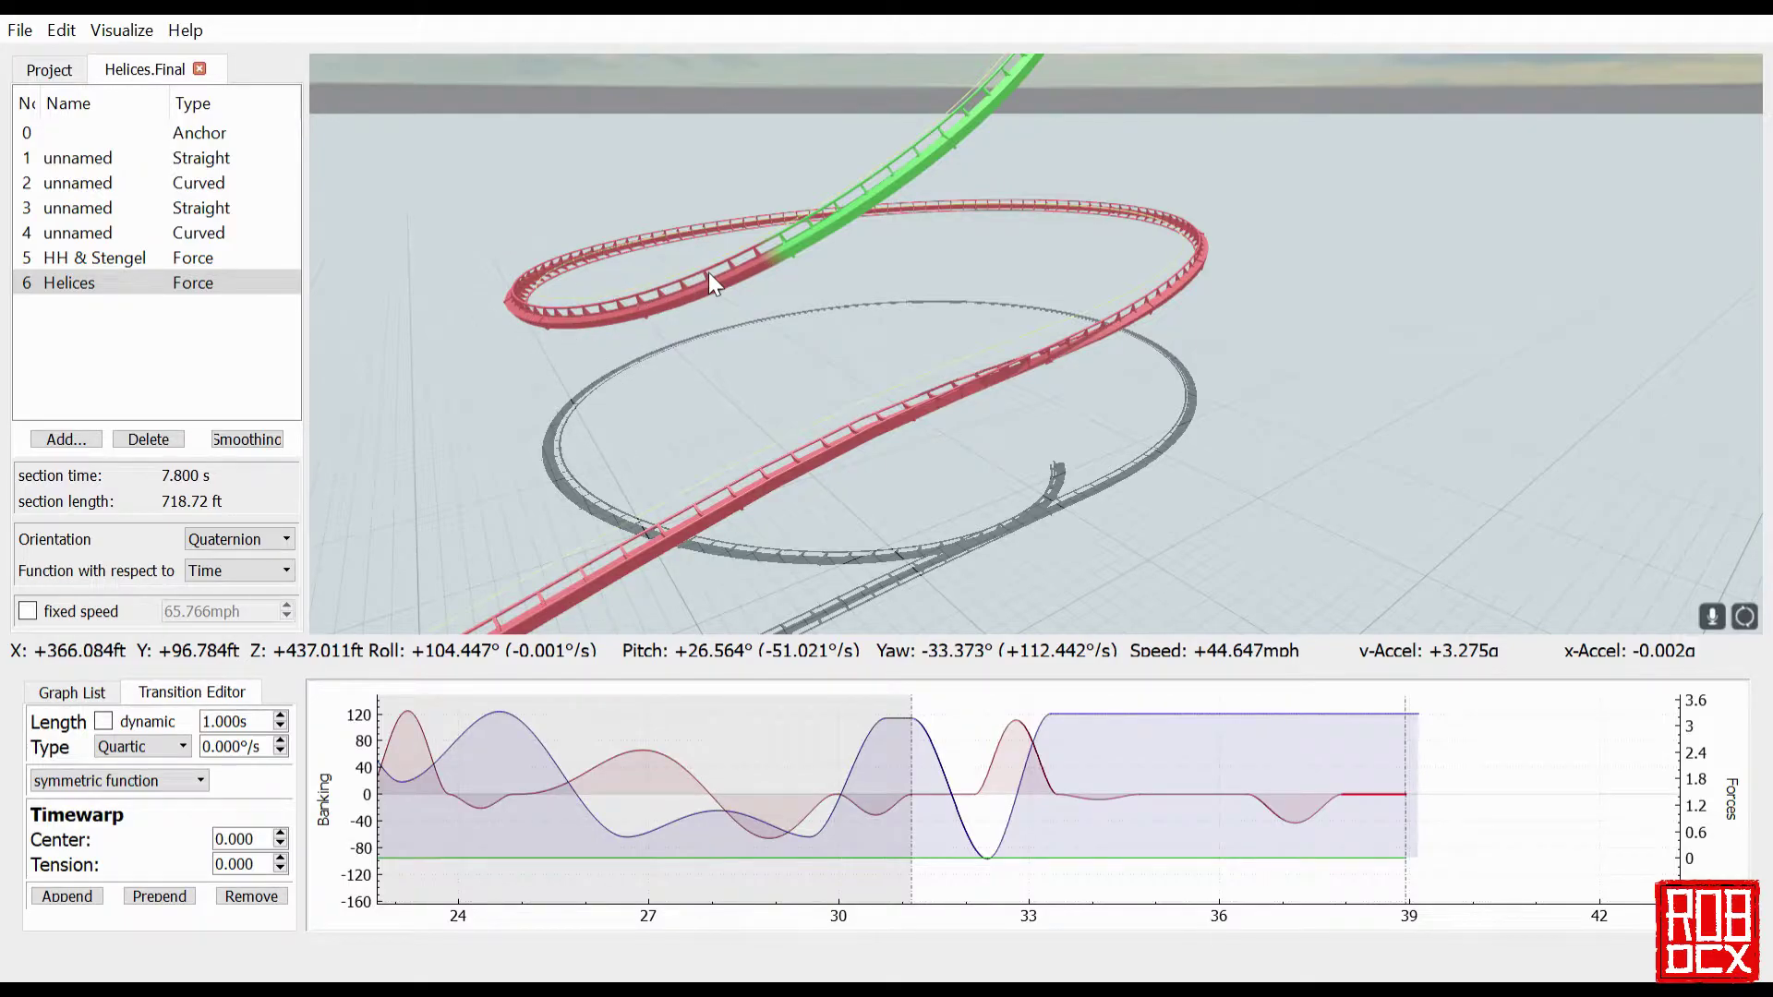
pyautogui.click(280, 716)
pyautogui.click(279, 716)
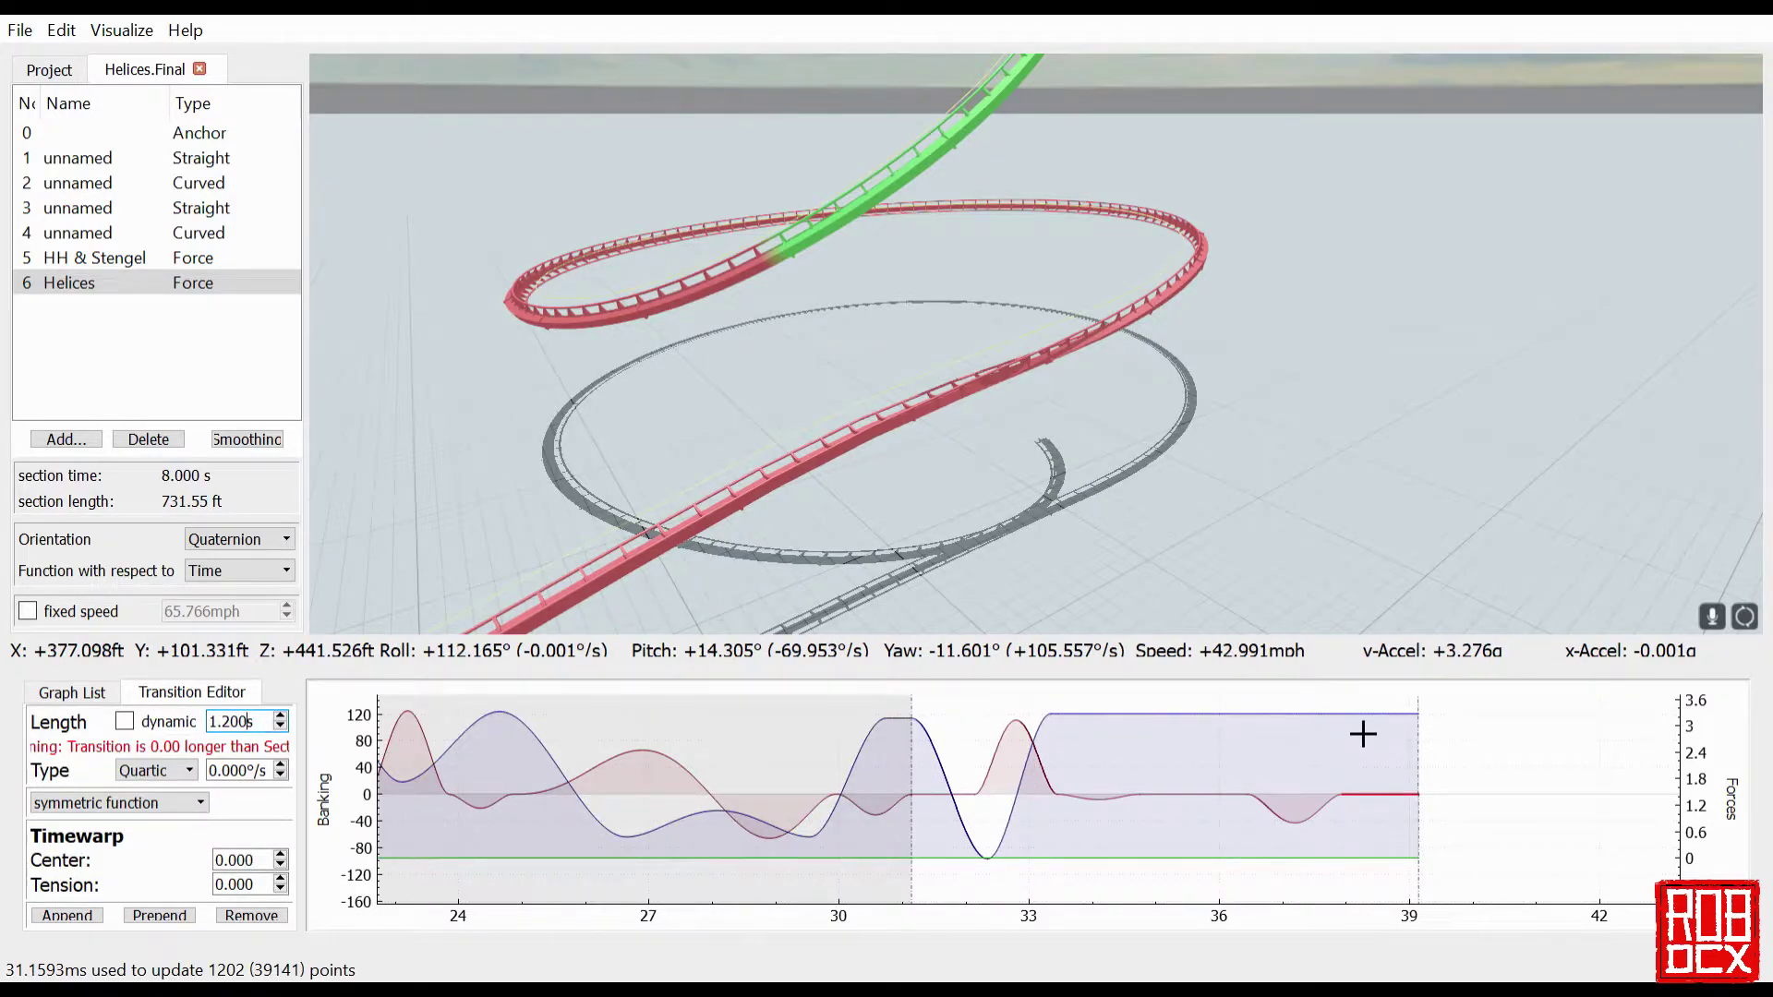
# - Shorten the final flat normal force transition to 4.500 s and append a 1.500 s normal force transition after it
pyautogui.click(1363, 729)
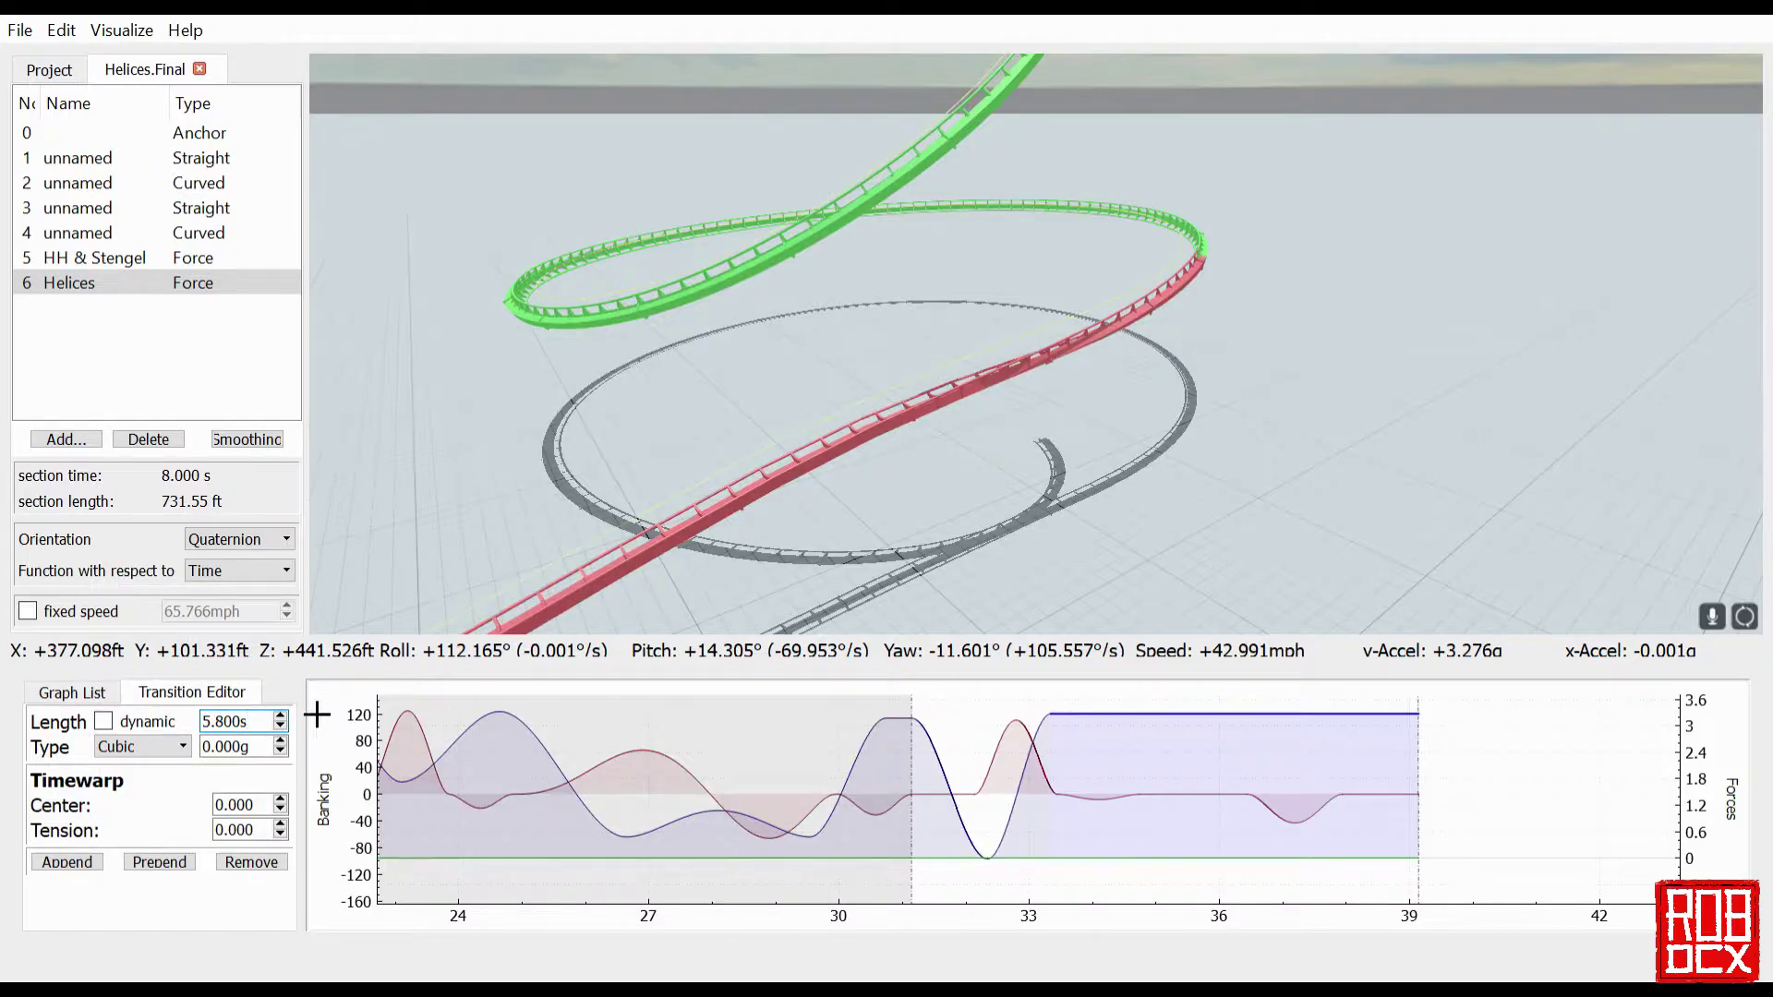
pyautogui.scroll(-11, 285, 732)
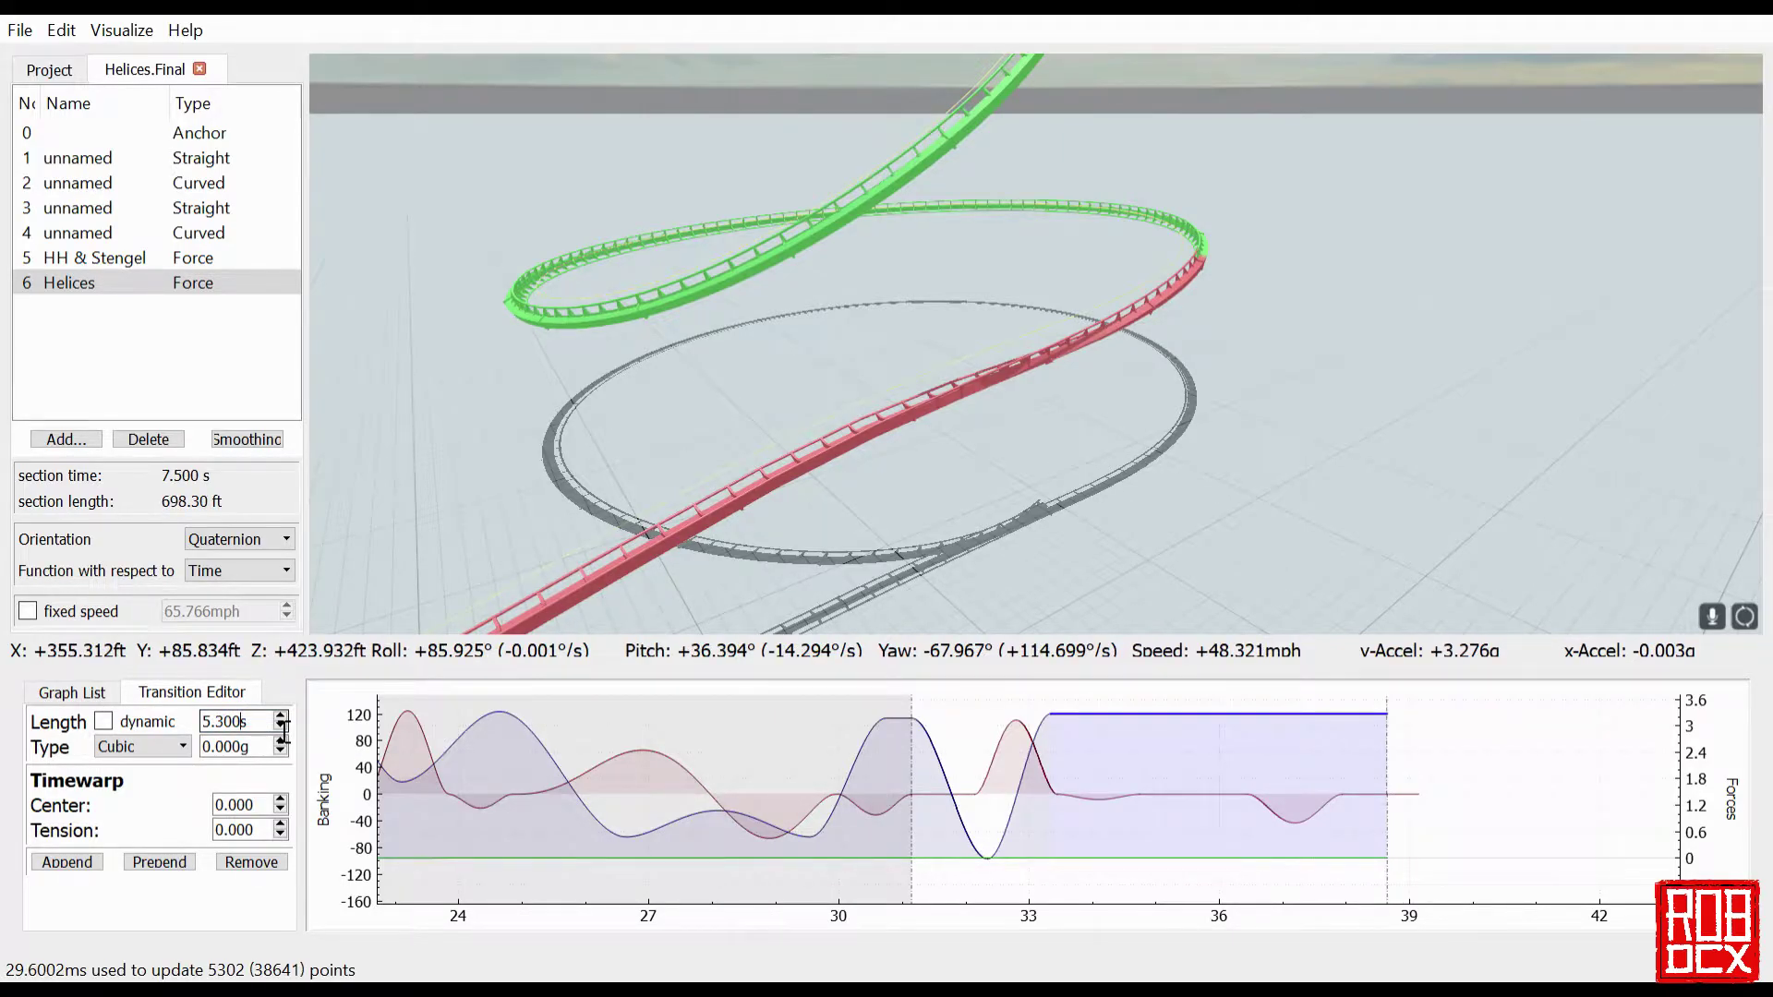
pyautogui.scroll(-2, 285, 730)
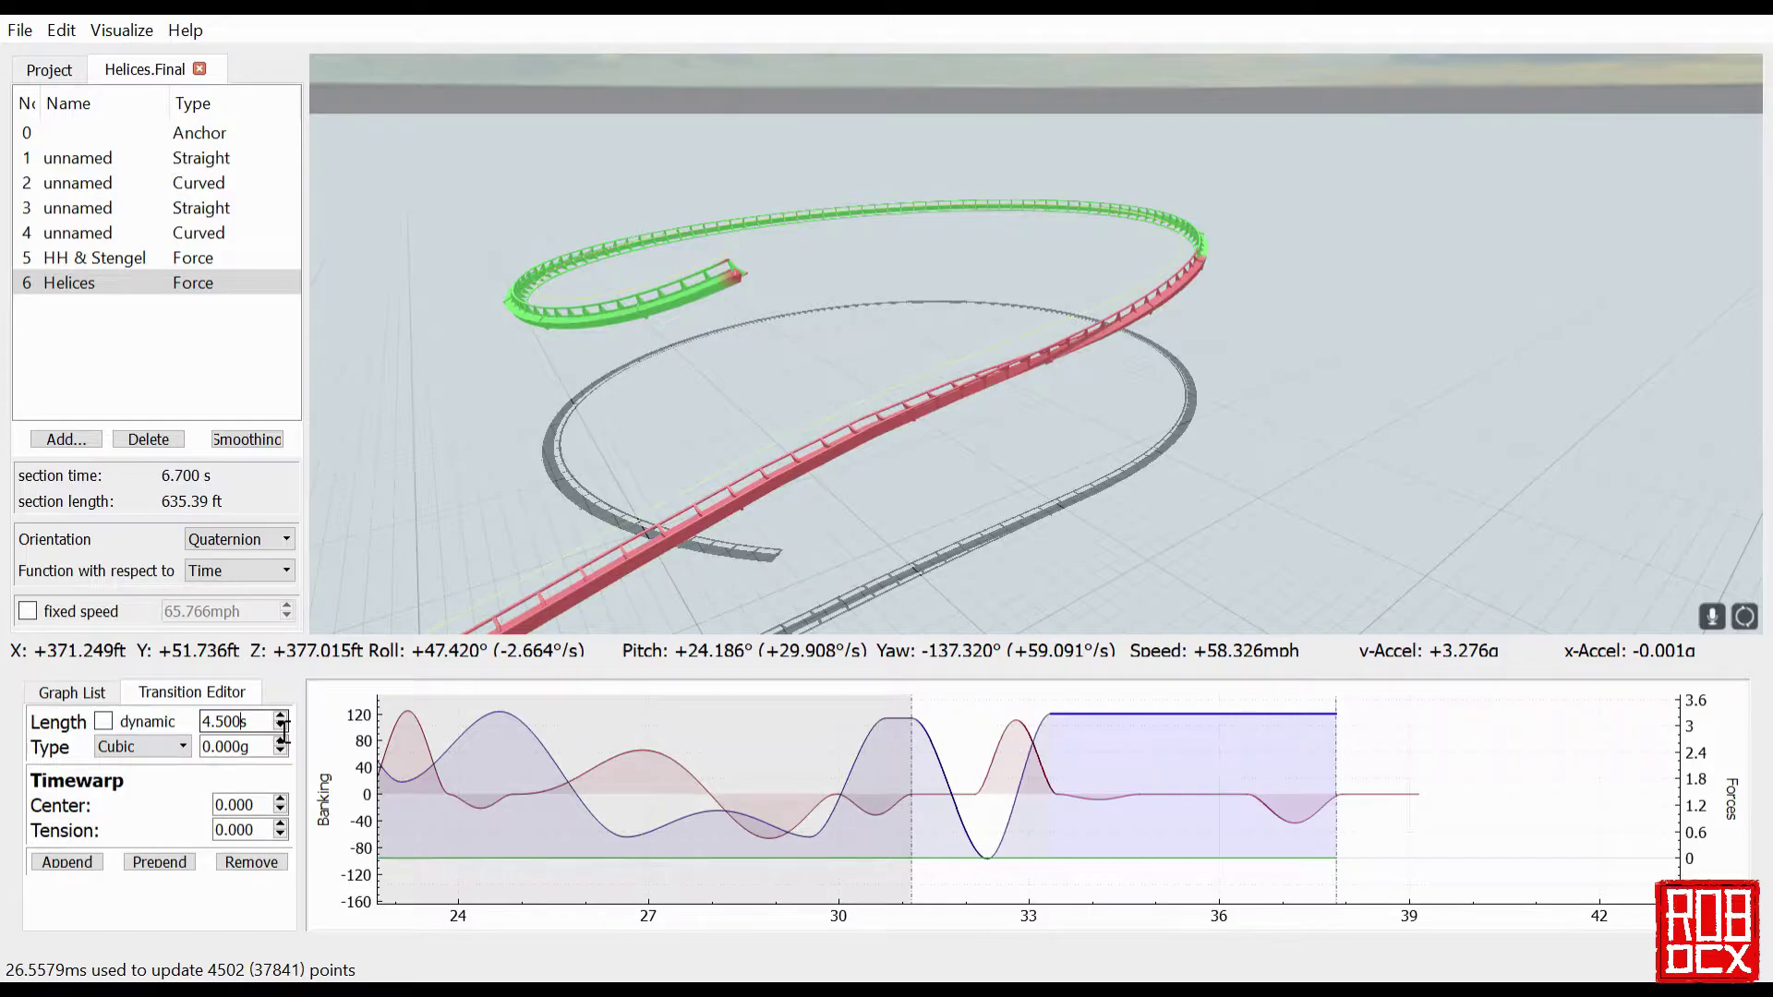
pyautogui.click(93, 861)
pyautogui.click(264, 725)
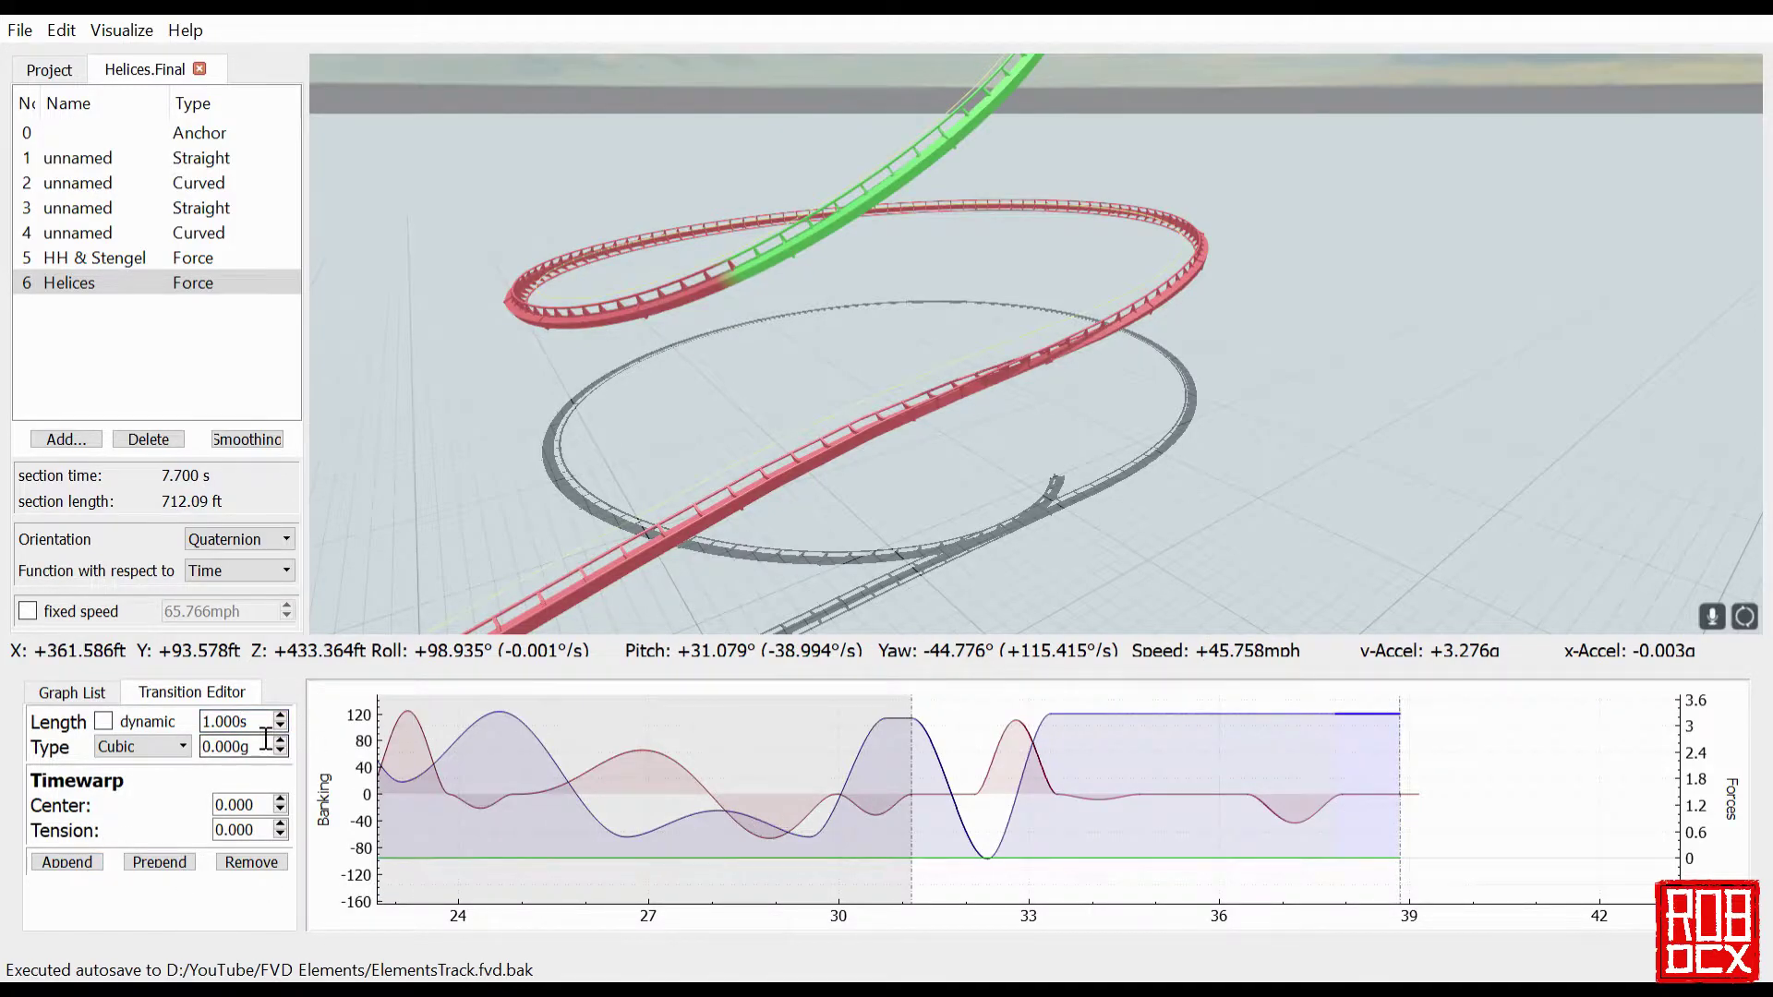
pyautogui.scroll(6, 266, 736)
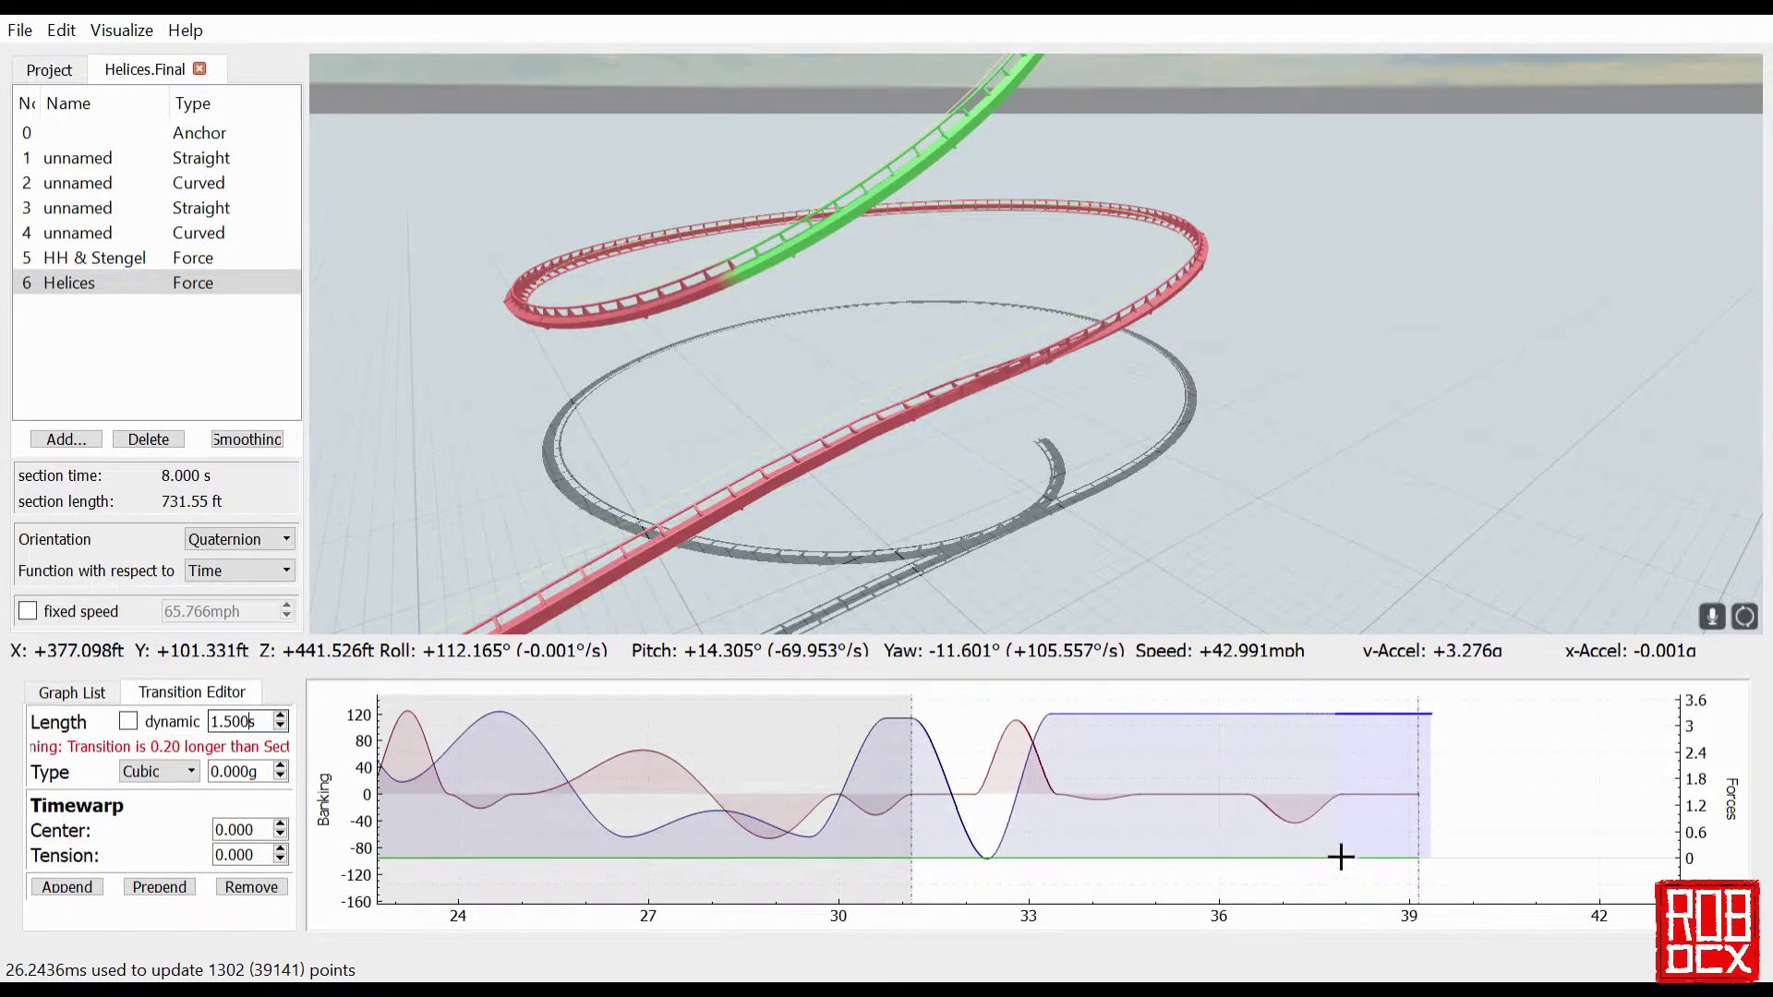
# - Set the length of the last flat roll transition to 1.500 s
pyautogui.click(1381, 811)
pyautogui.scroll(2, 267, 739)
pyautogui.scroll(1, 267, 739)
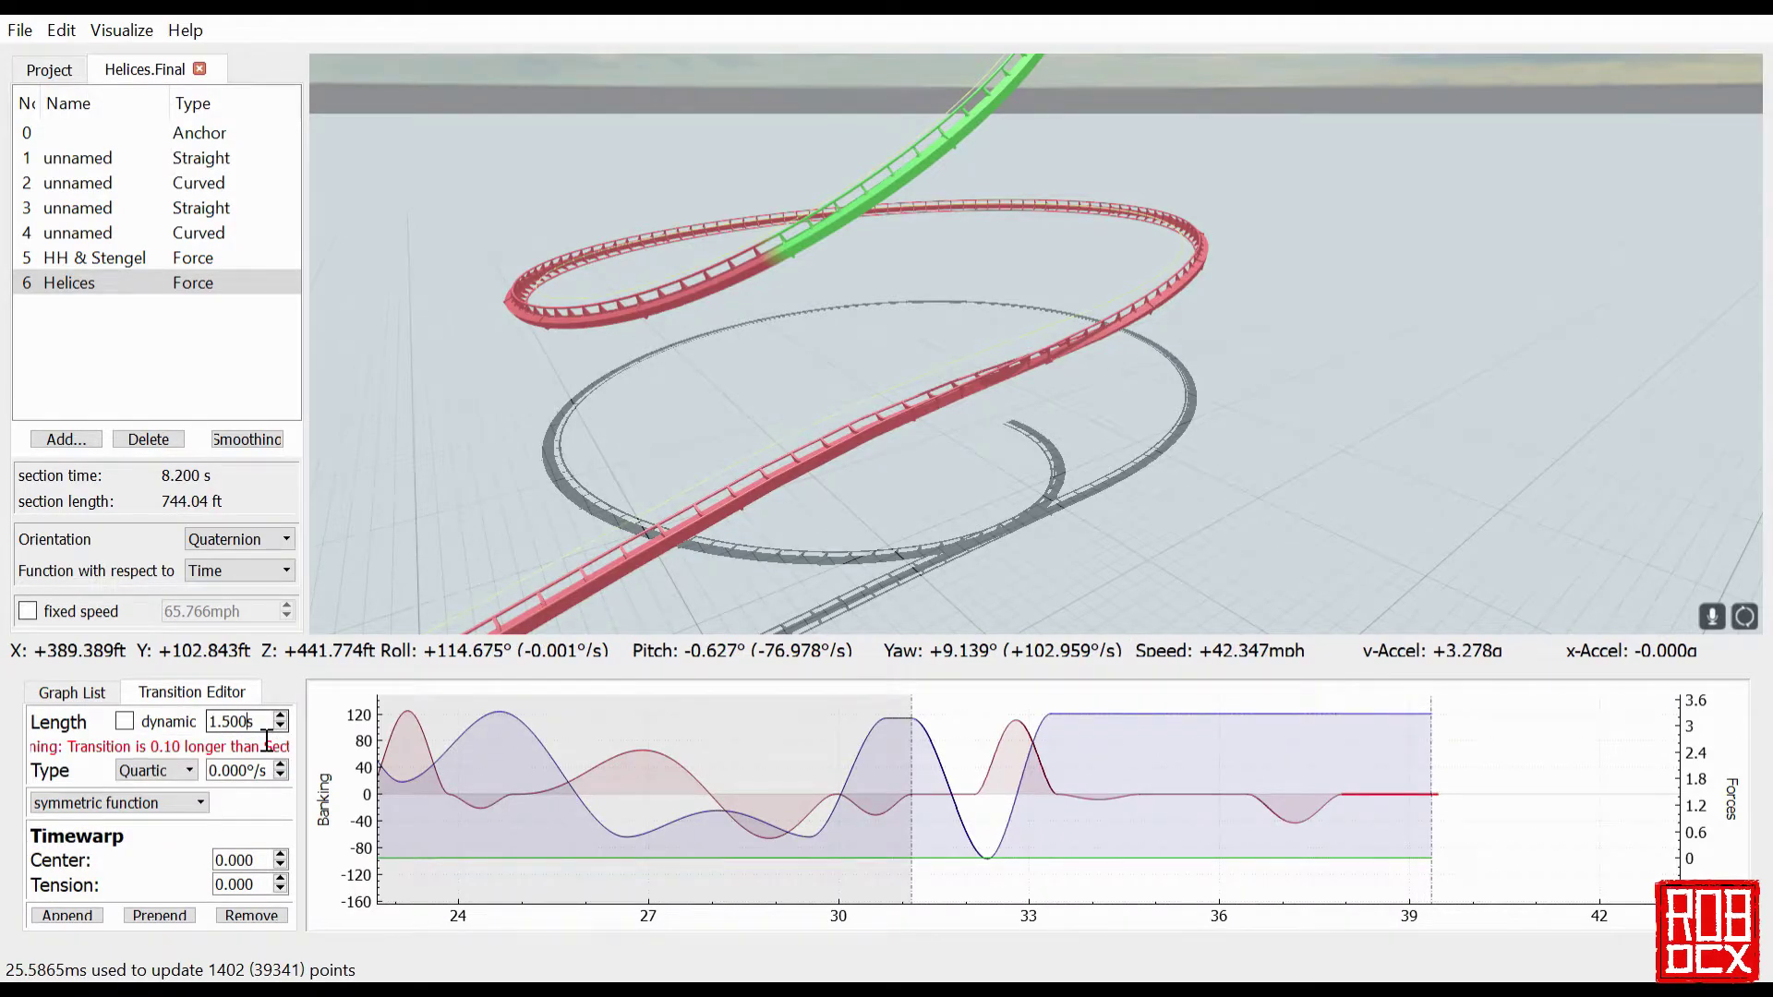
# - Shorten the last flat roll transition in the Helices section to 1.400 s
pyautogui.scroll(-1, 267, 739)
pyautogui.moveTo(1066, 523); pyautogui.dragTo(1159, 375)
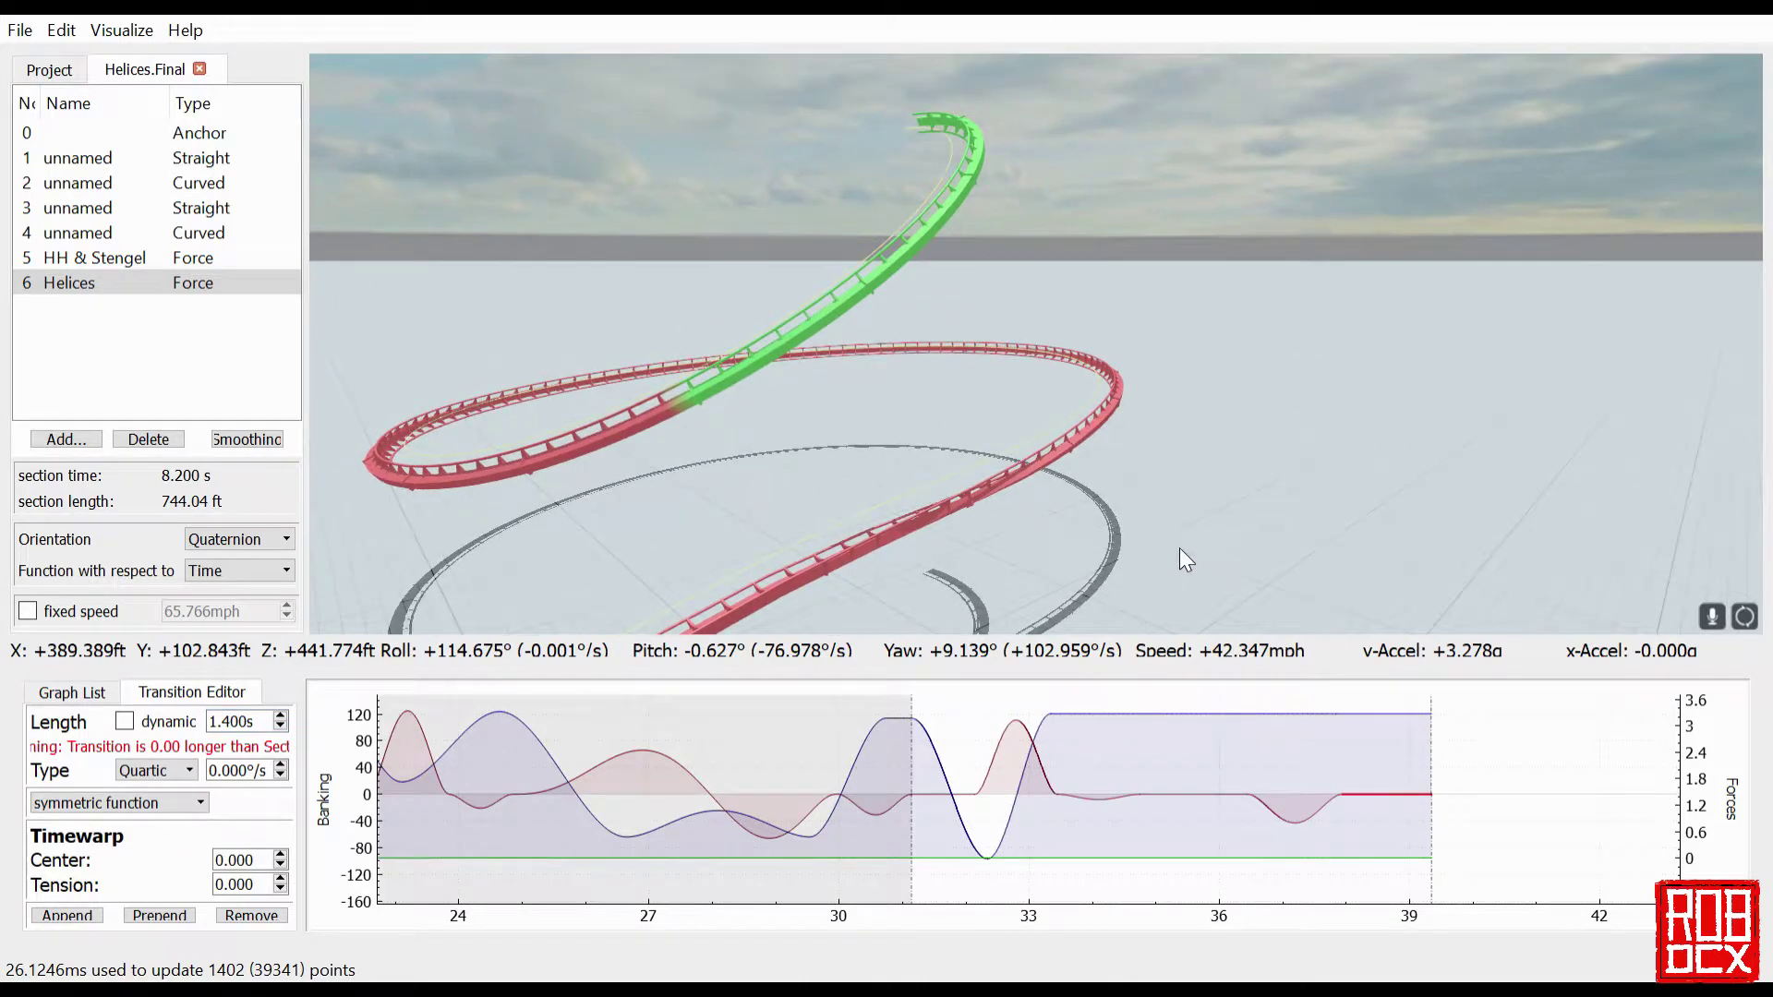
# - Change the final 1.500 s normal force transition to a Quartic type with a value of -4.300 g
pyautogui.click(1388, 735)
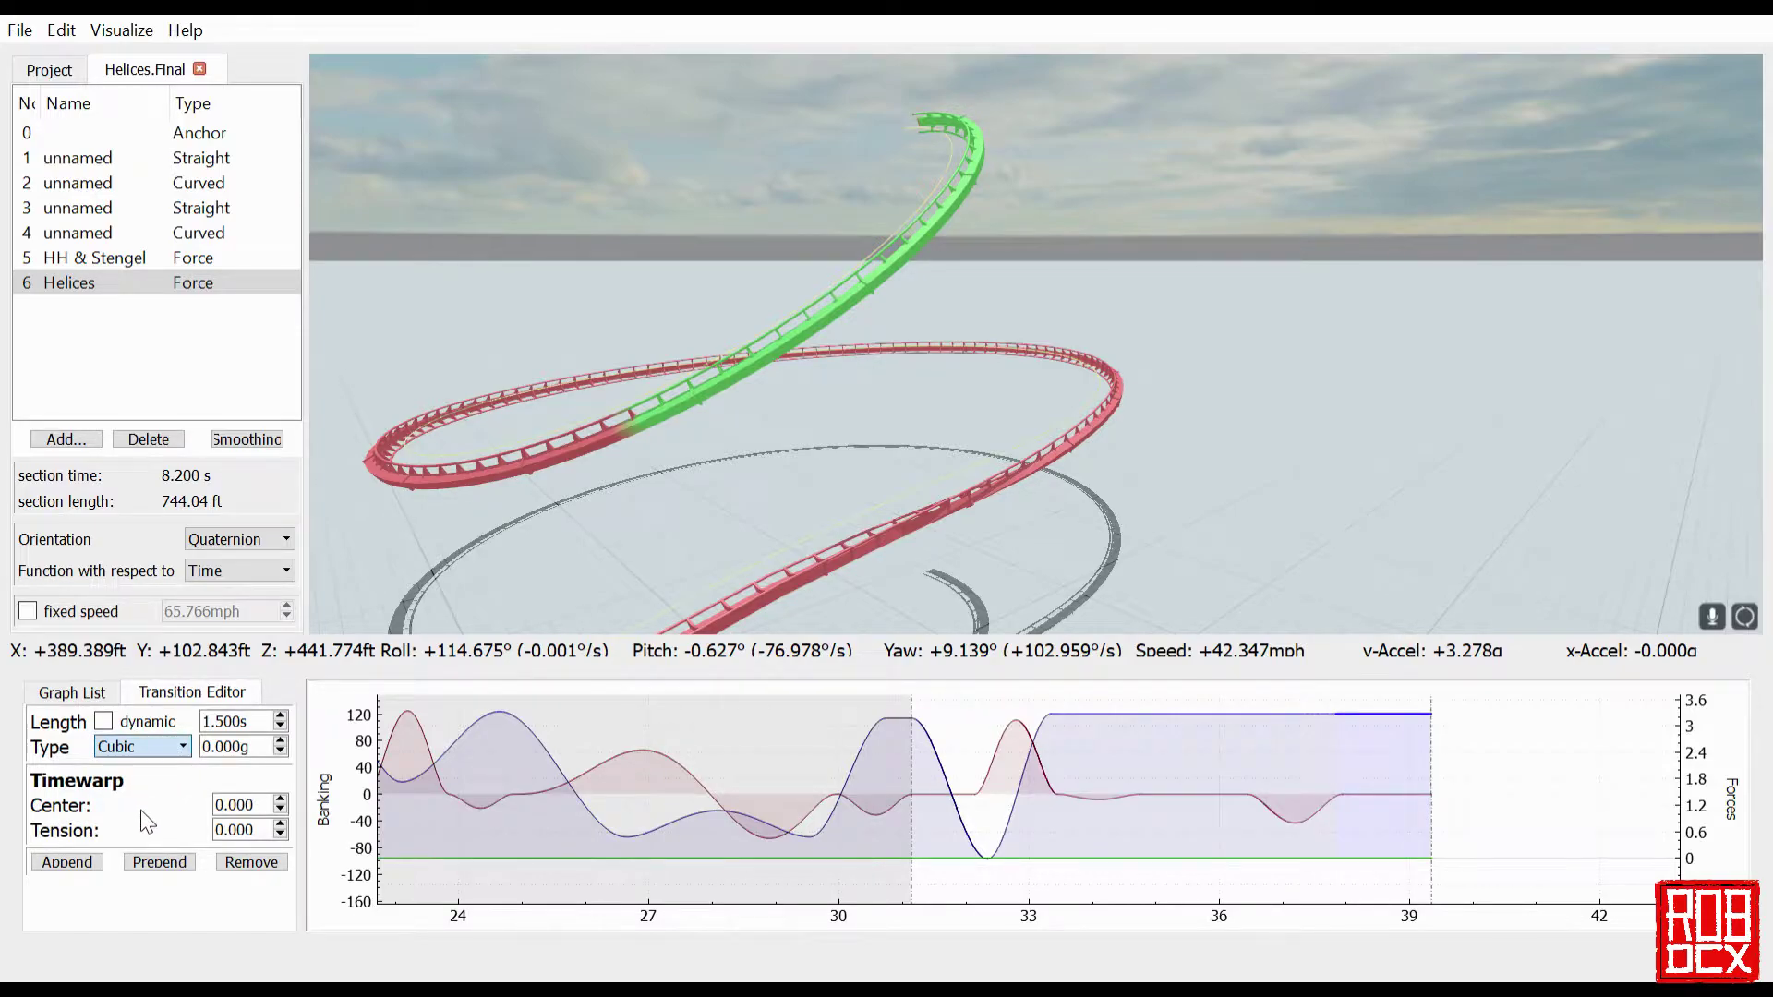
pyautogui.press('Down')
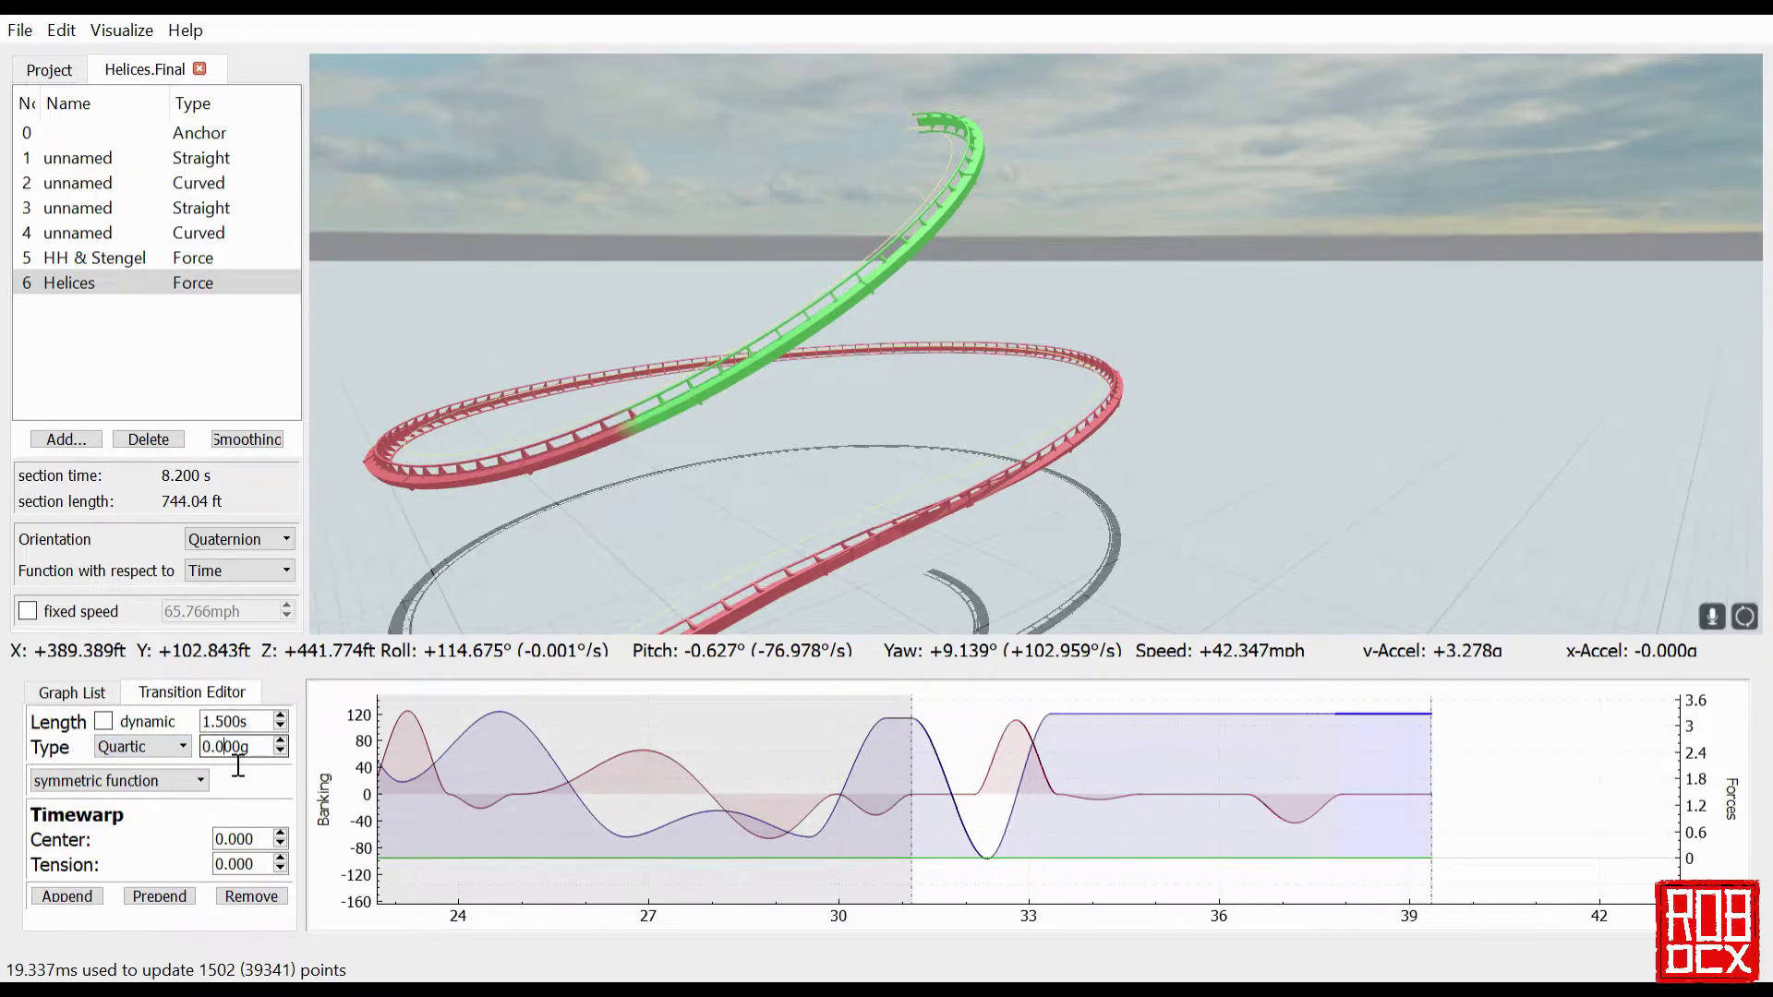
pyautogui.scroll(-18, 238, 766)
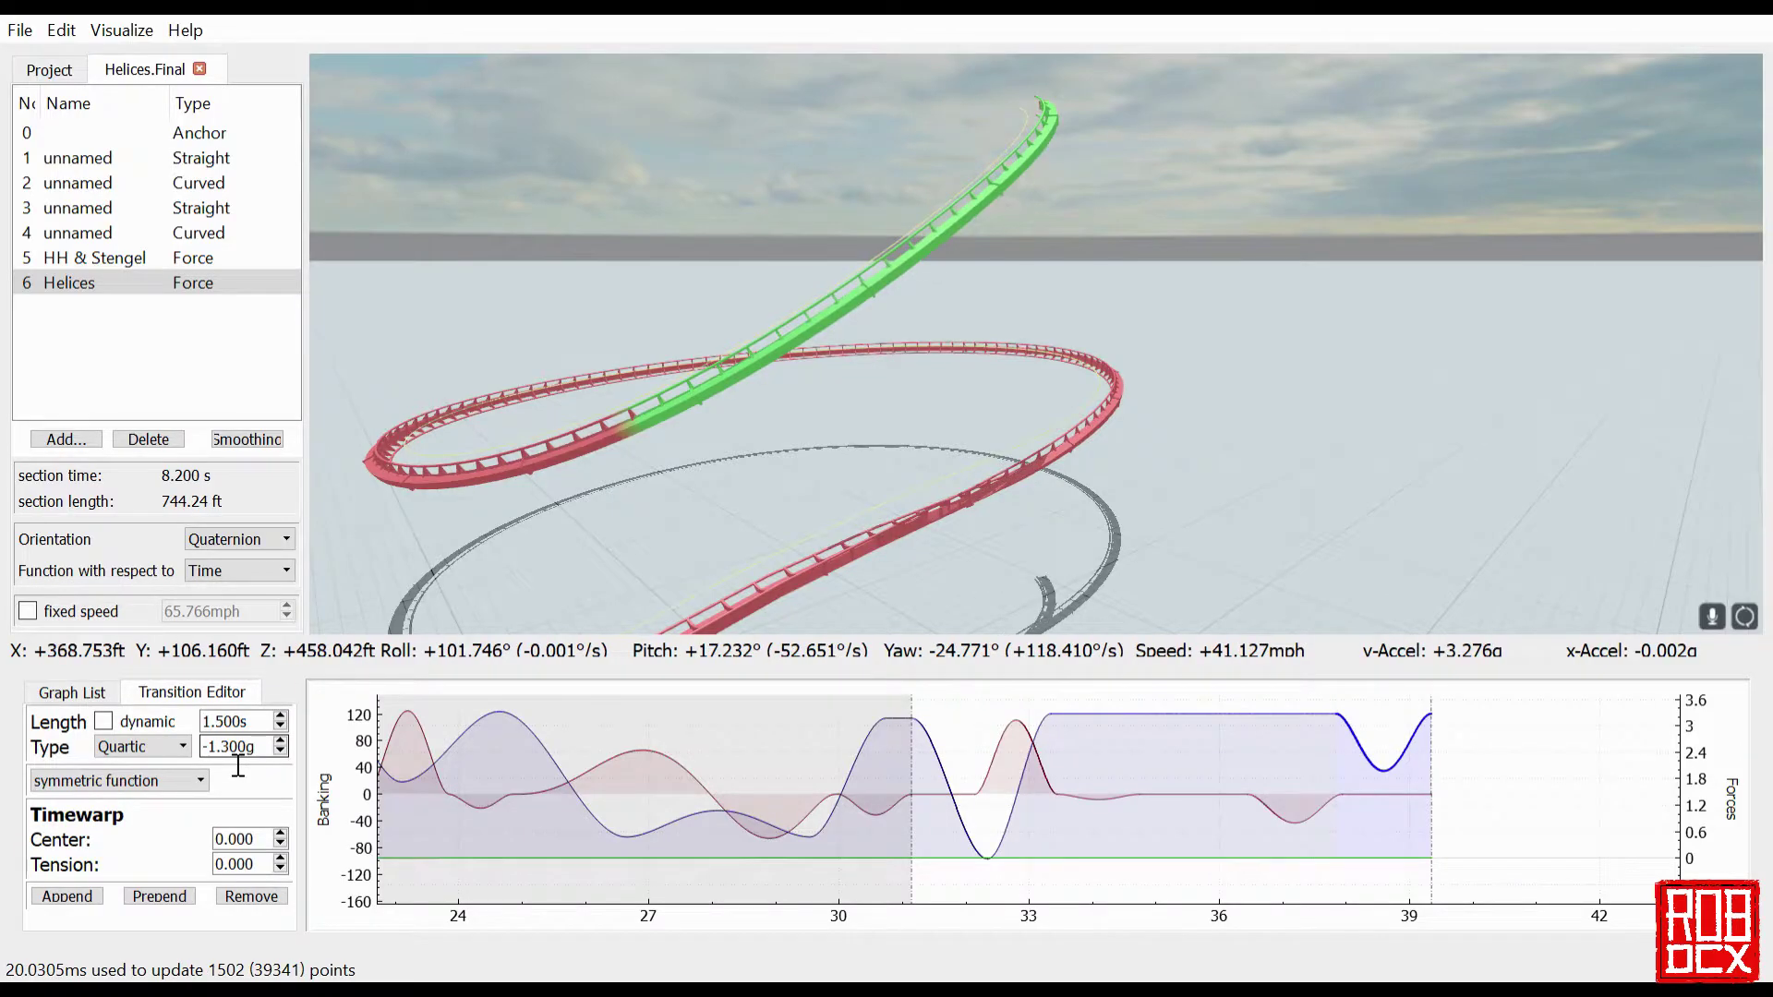
pyautogui.press('Down')
pyautogui.press('Down')
pyautogui.press('Down')
pyautogui.press('Down')
pyautogui.press('Down')
pyautogui.press('Down')
pyautogui.press('Down')
pyautogui.press('Down')
pyautogui.press('Down')
pyautogui.press('Down')
pyautogui.press('Down')
pyautogui.press('Down')
pyautogui.press('Down')
pyautogui.press('Down')
pyautogui.press('Down')
pyautogui.press('Down')
pyautogui.press('Down')
pyautogui.press('Down')
pyautogui.press('Down')
pyautogui.press('Down')
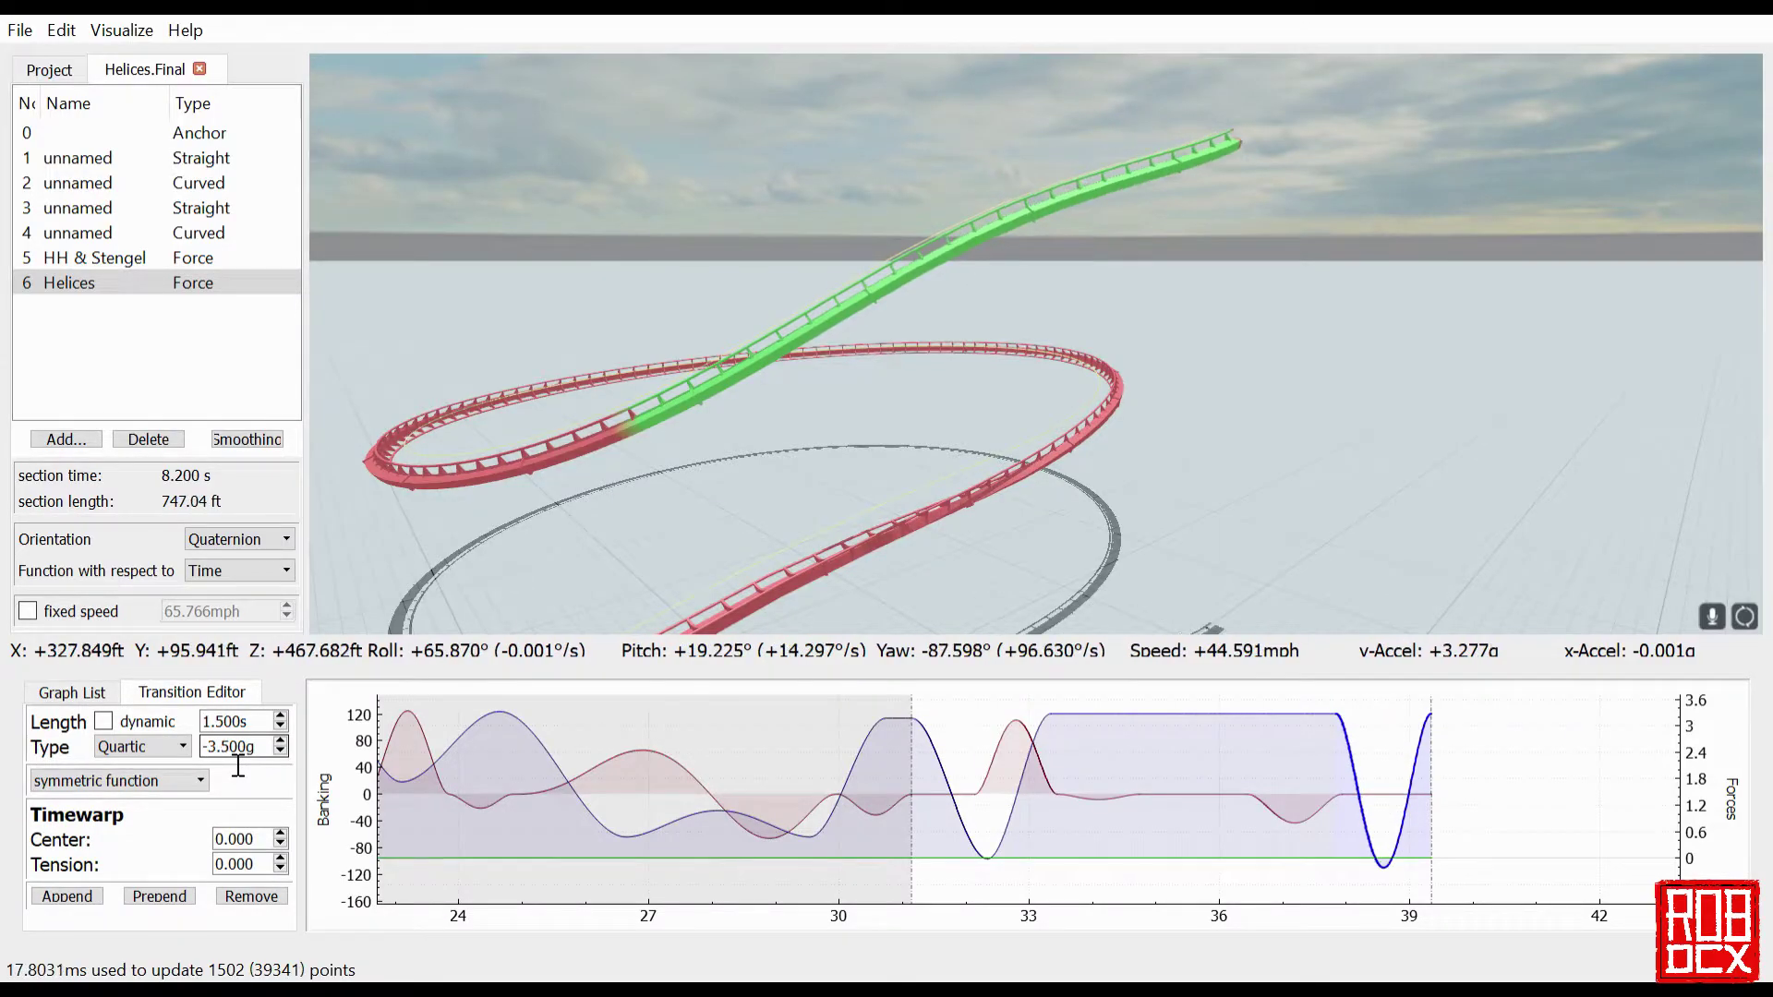
pyautogui.press('Down')
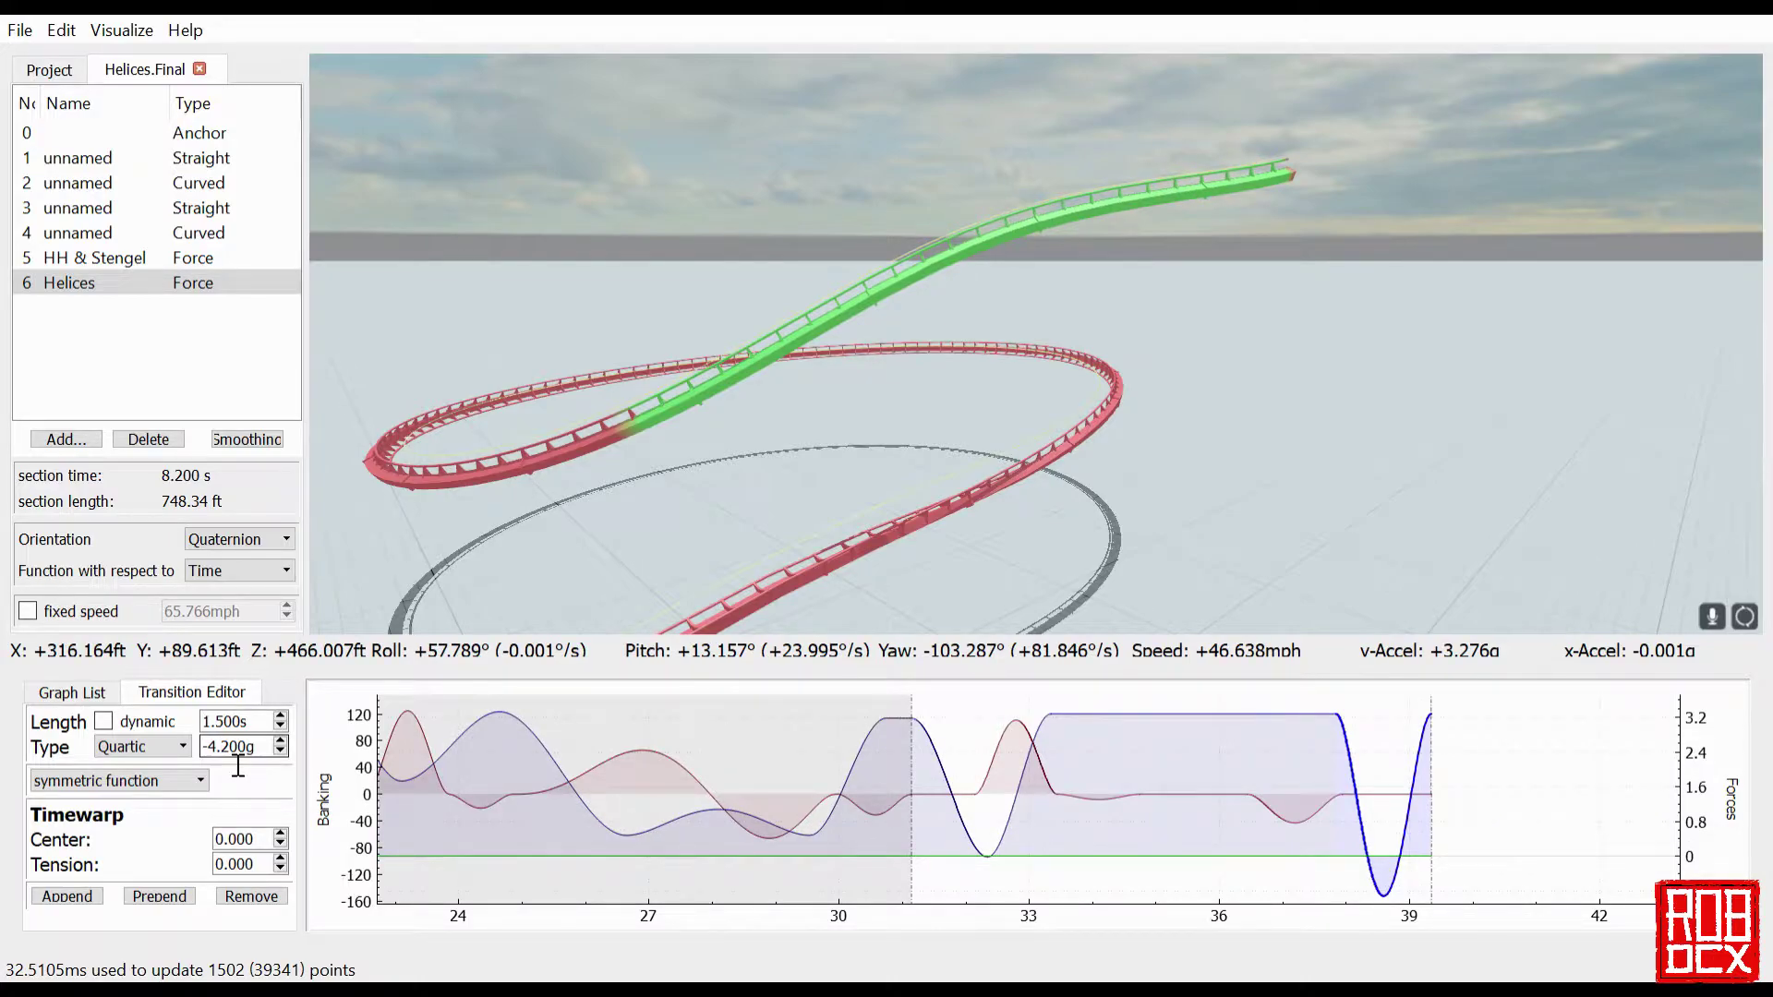
pyautogui.press('Down')
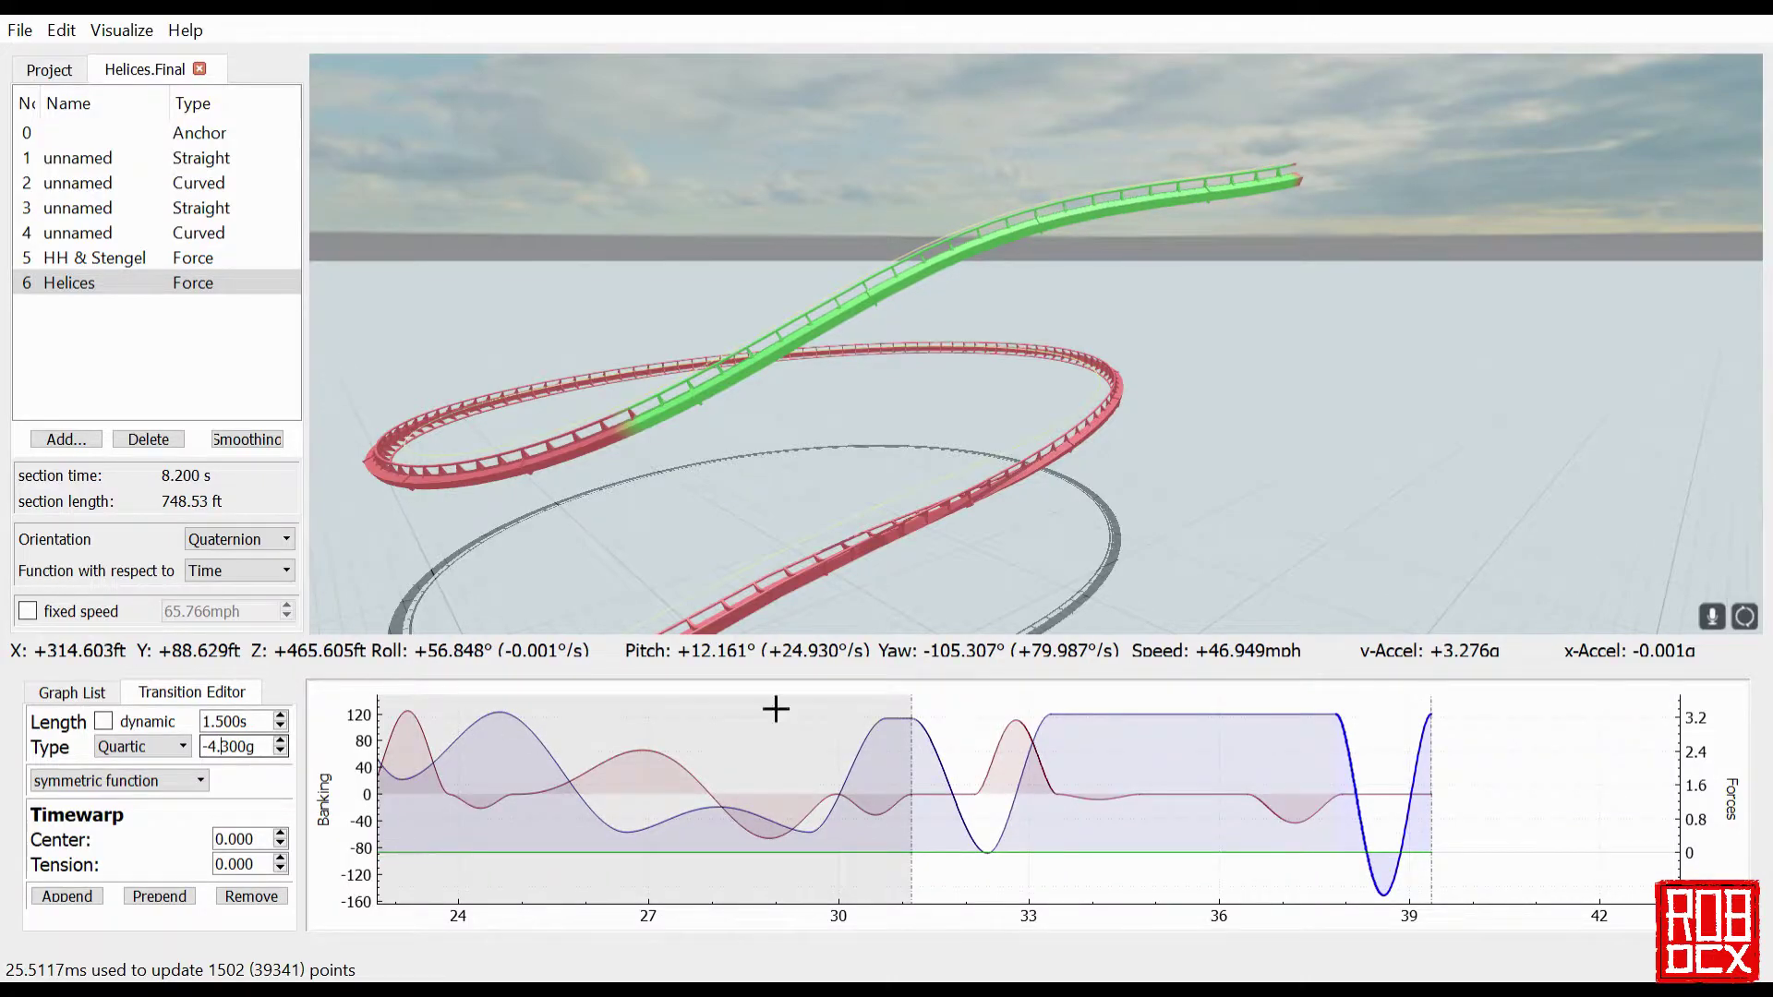
# - Set the last 1.400 s roll transition to -180°/s
pyautogui.click(1409, 815)
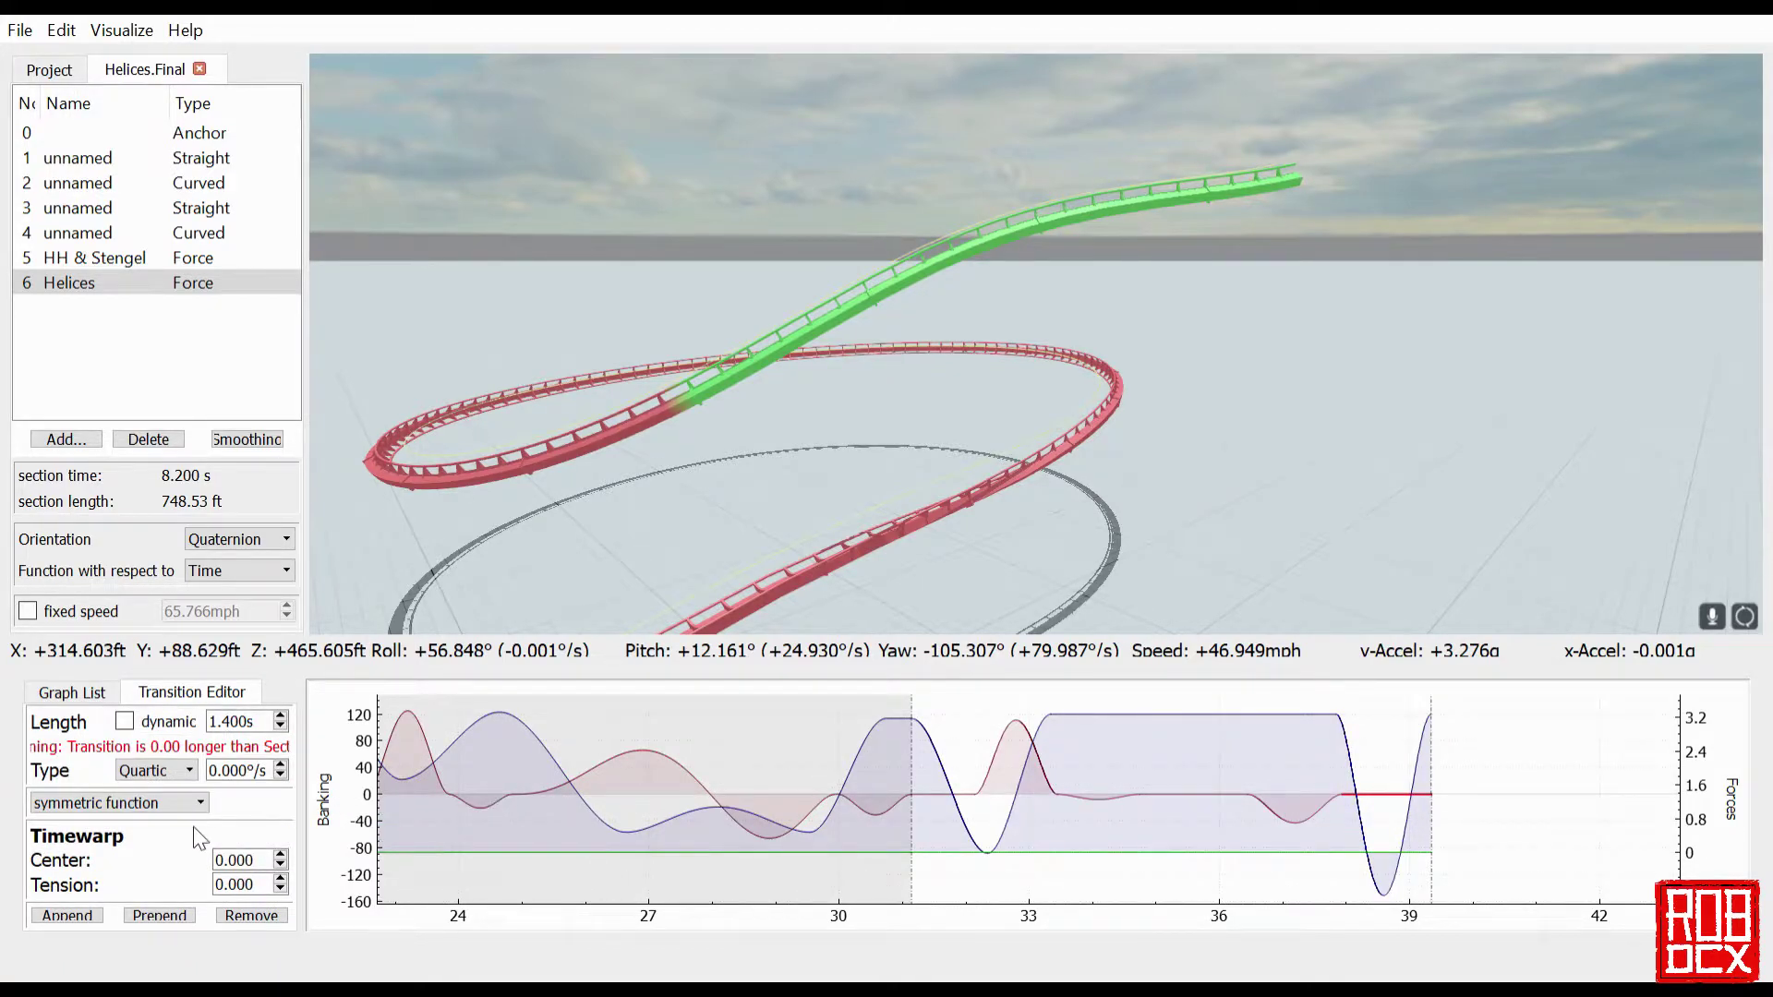
pyautogui.moveTo(269, 775); pyautogui.dragTo(138, 766)
pyautogui.write('-')
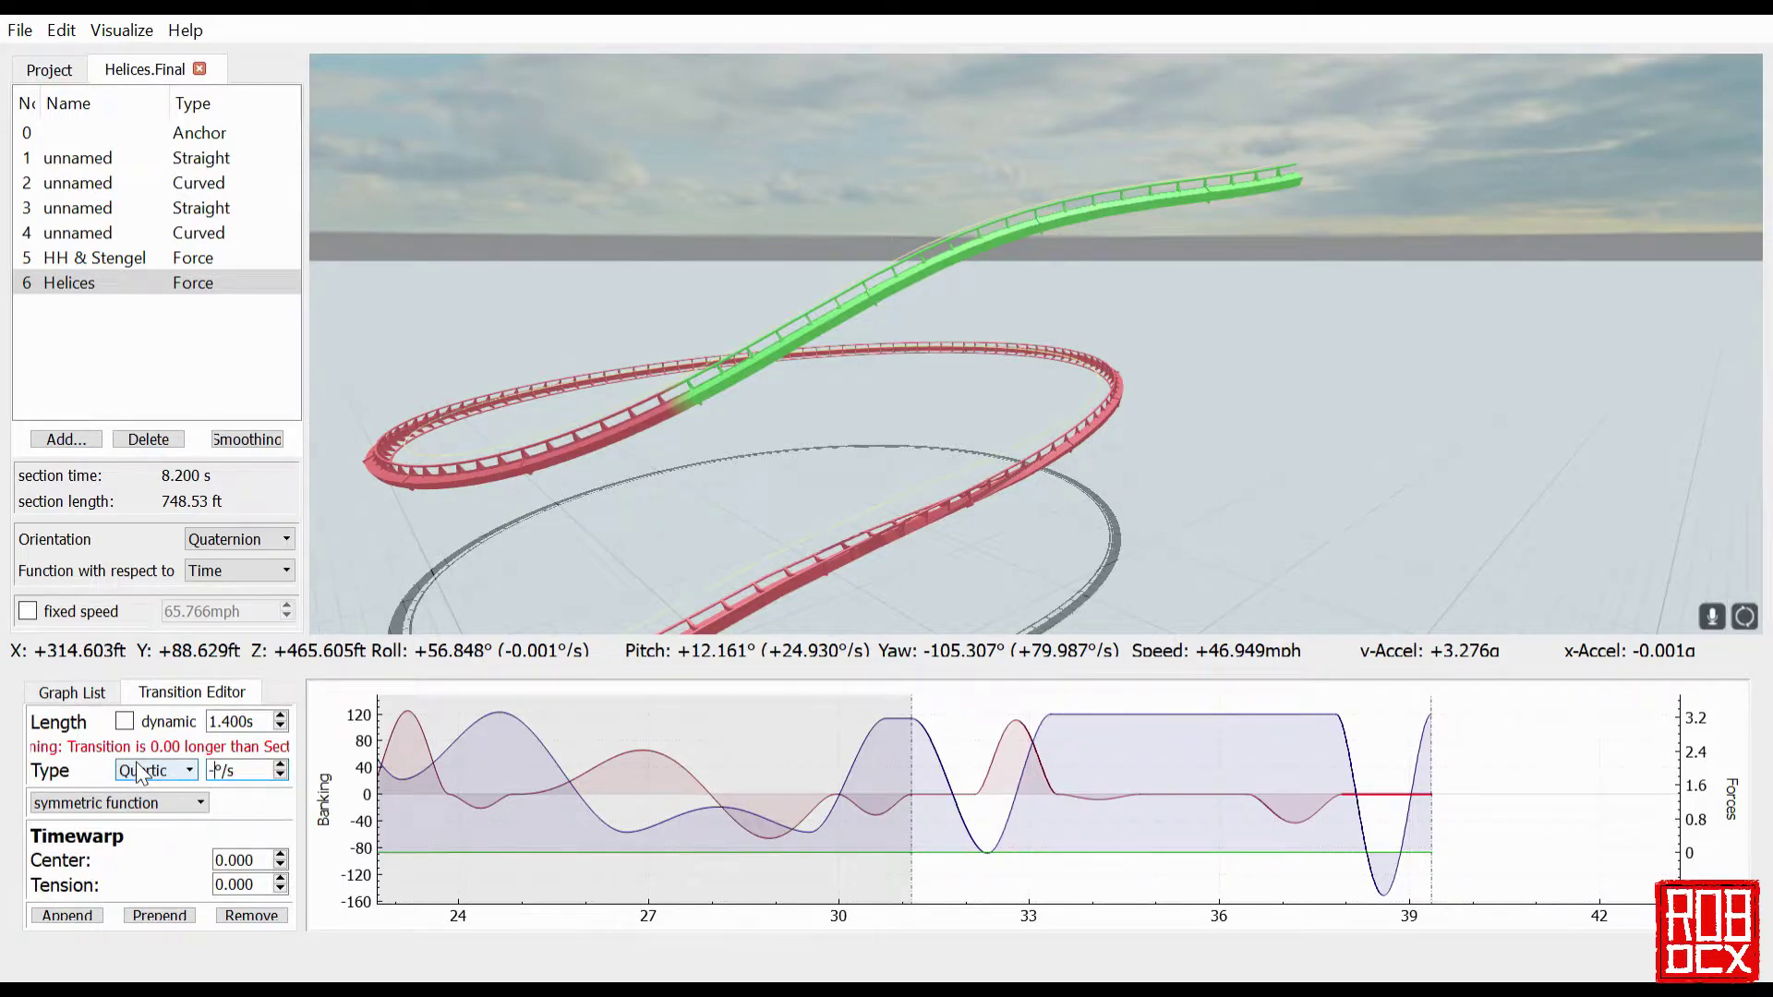
pyautogui.write('180')
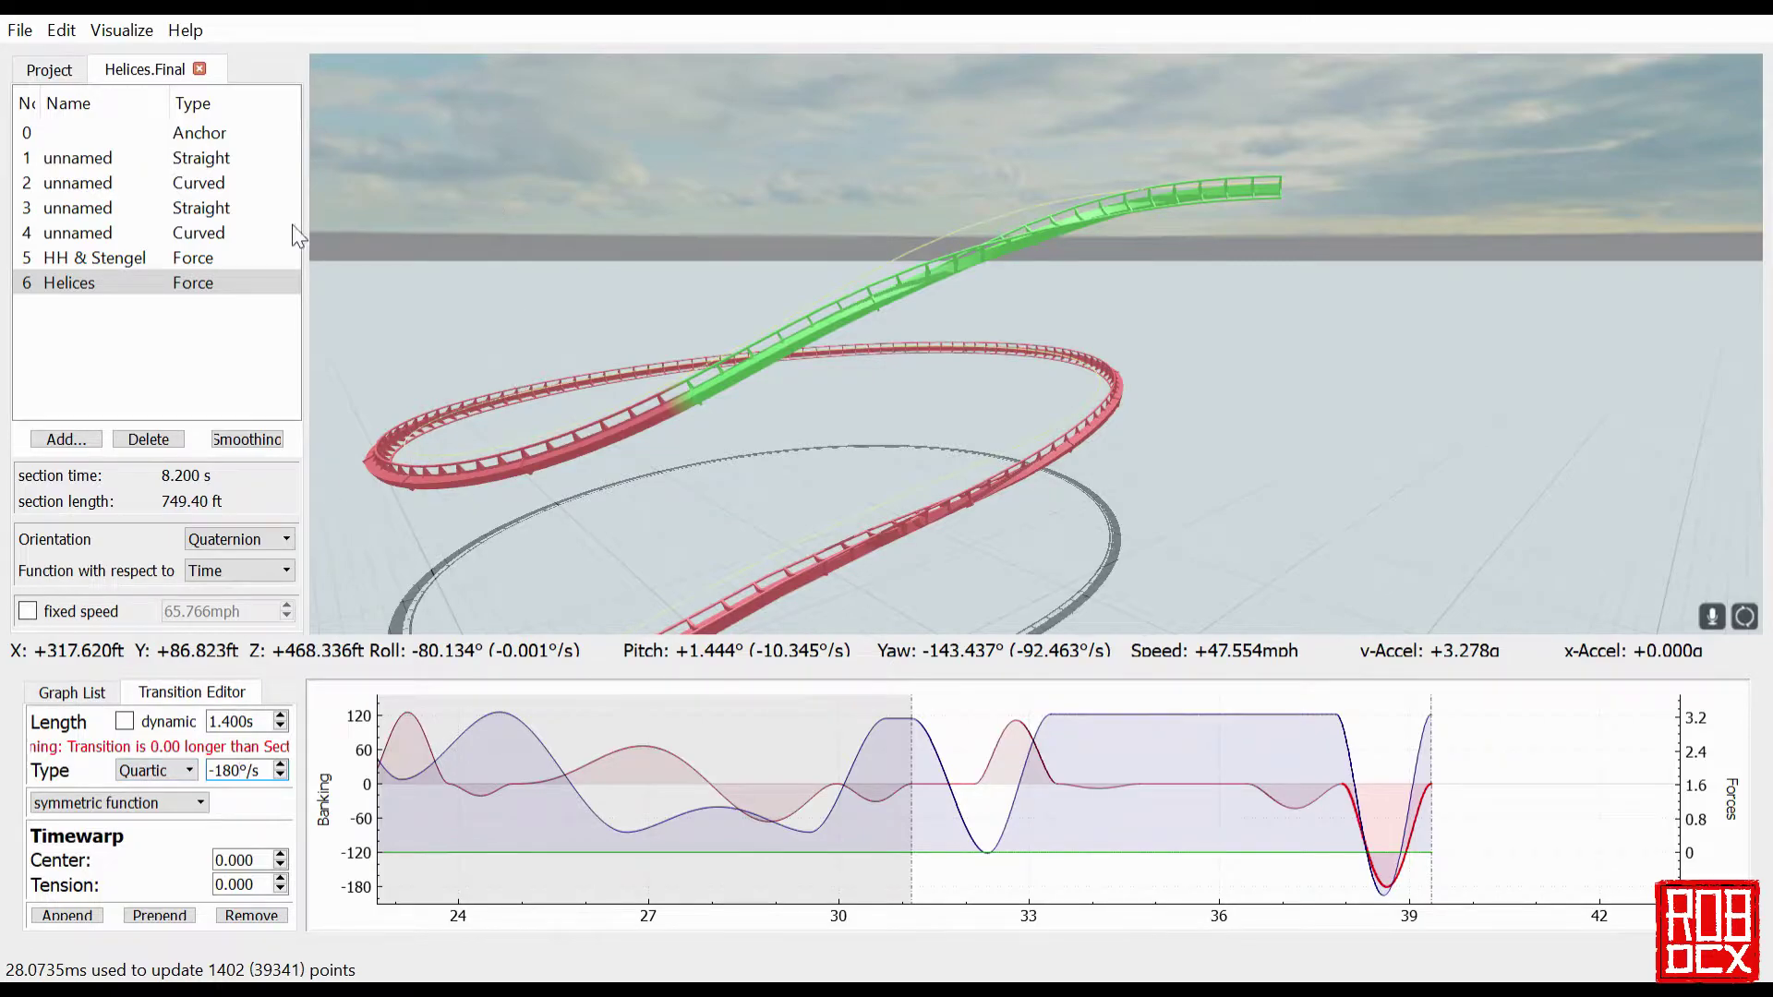
# - Append a flat 1.000 s normal force transition and a flat 1.000 s roll transition at the end of the section
pyautogui.click(1440, 773)
pyautogui.click(97, 894)
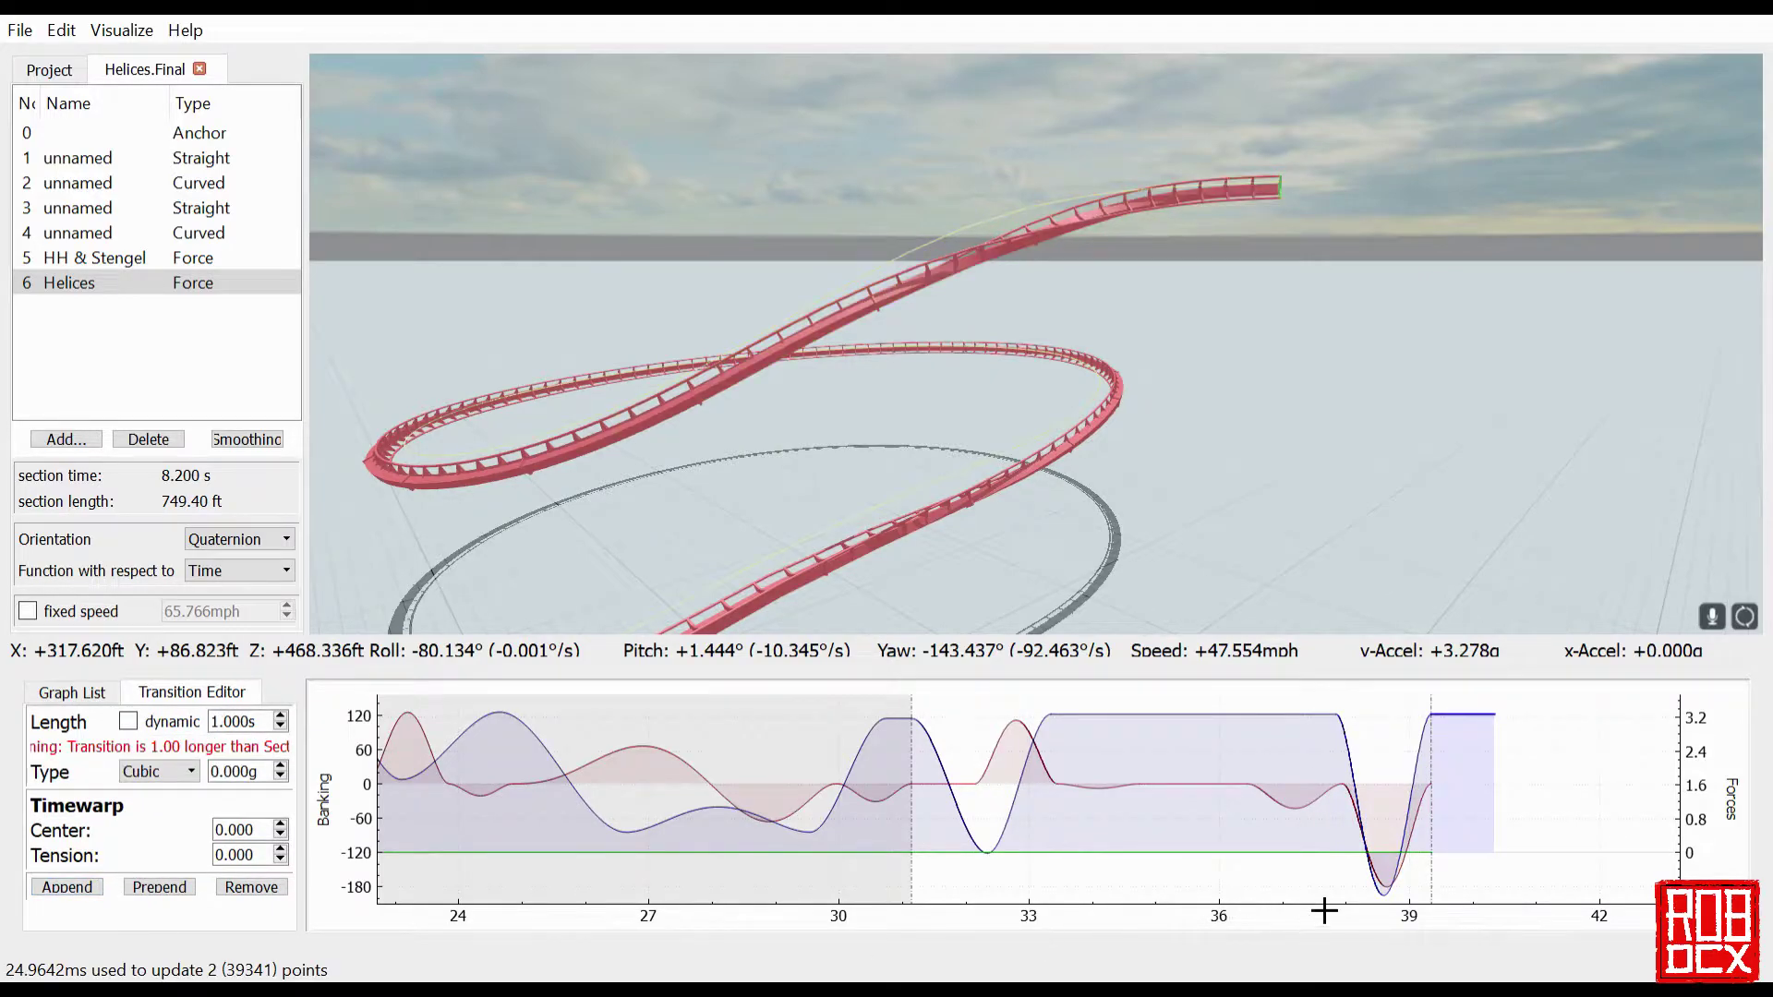
pyautogui.click(1436, 817)
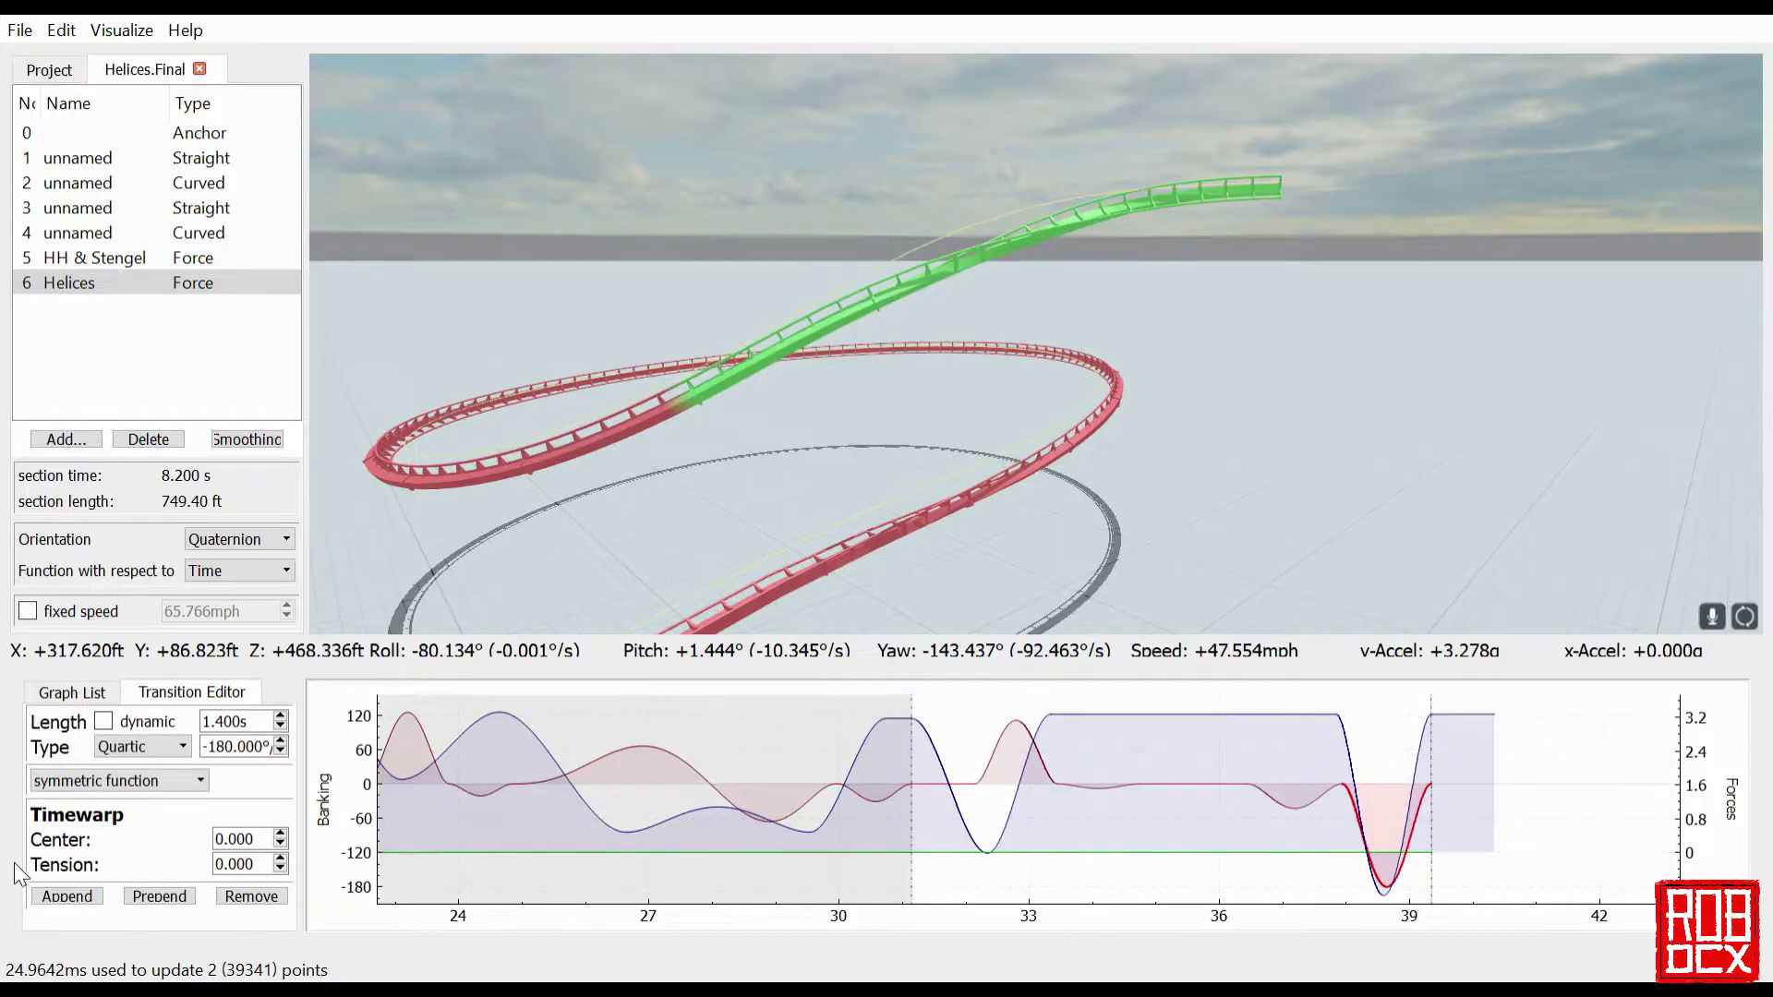
pyautogui.click(92, 914)
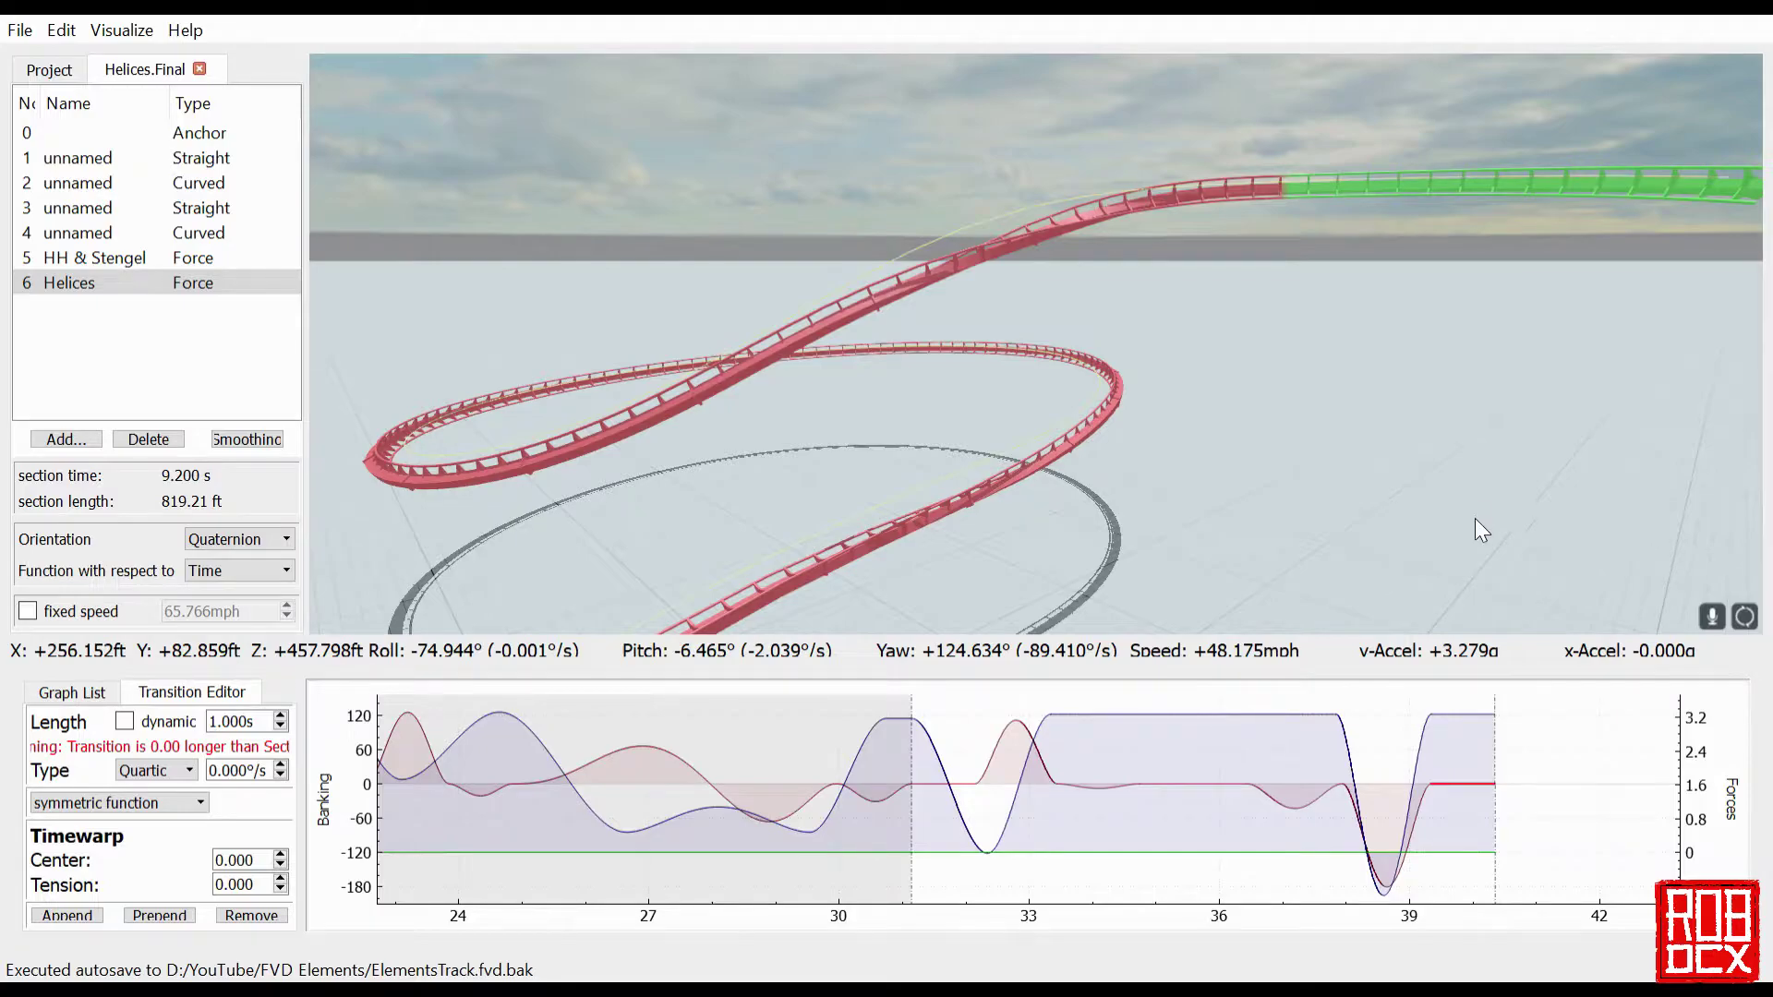
# - Shorten the long flat normal force transition before the -4.3 g dip to 4.100 s
pyautogui.click(1280, 739)
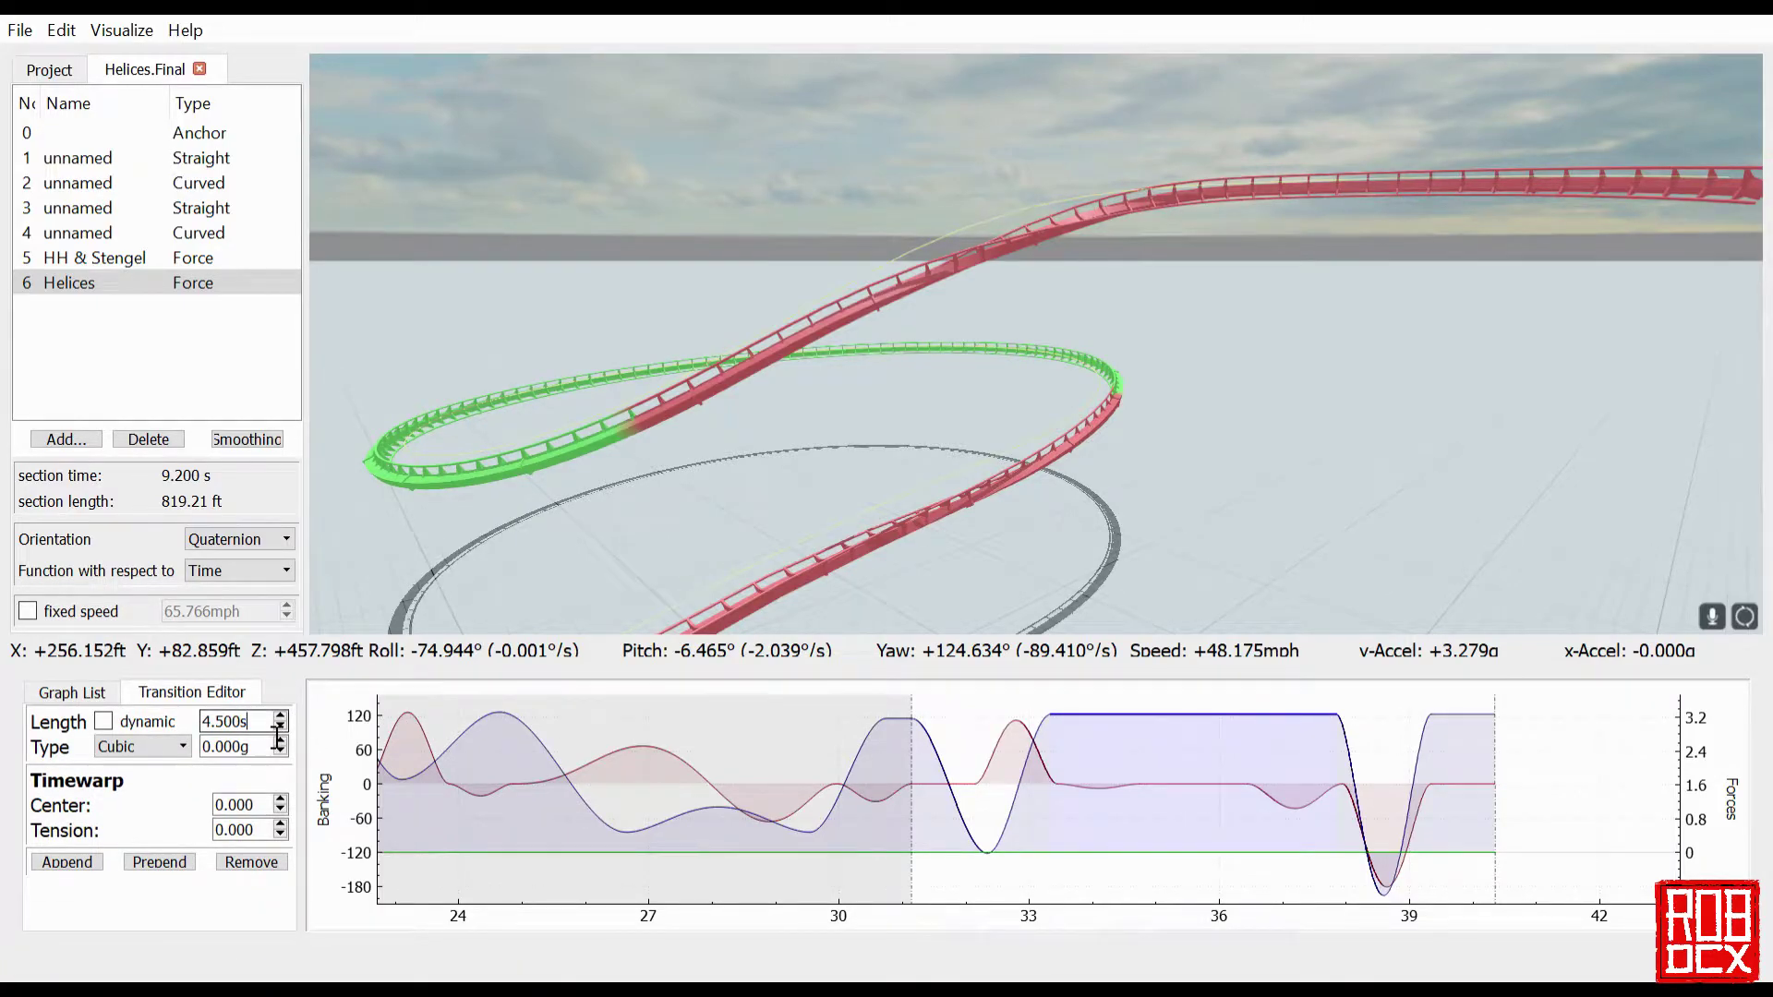
pyautogui.scroll(-2, 277, 734)
pyautogui.scroll(-1, 277, 734)
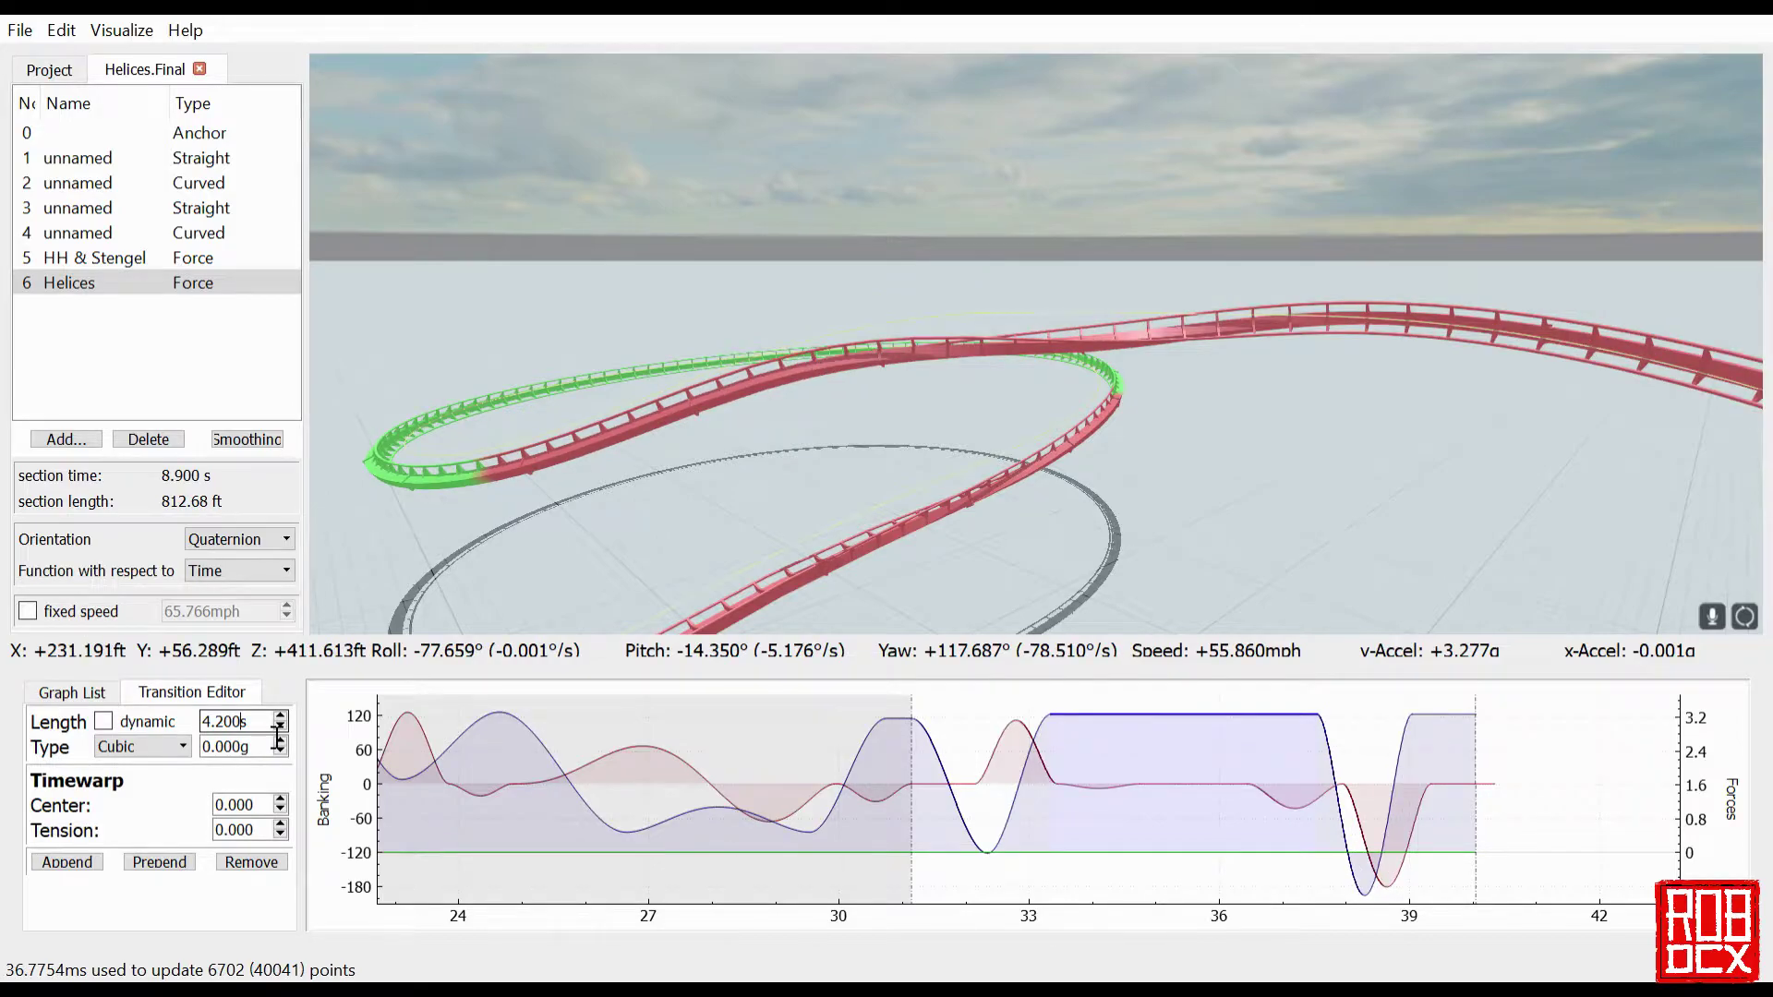
pyautogui.scroll(-1, 277, 734)
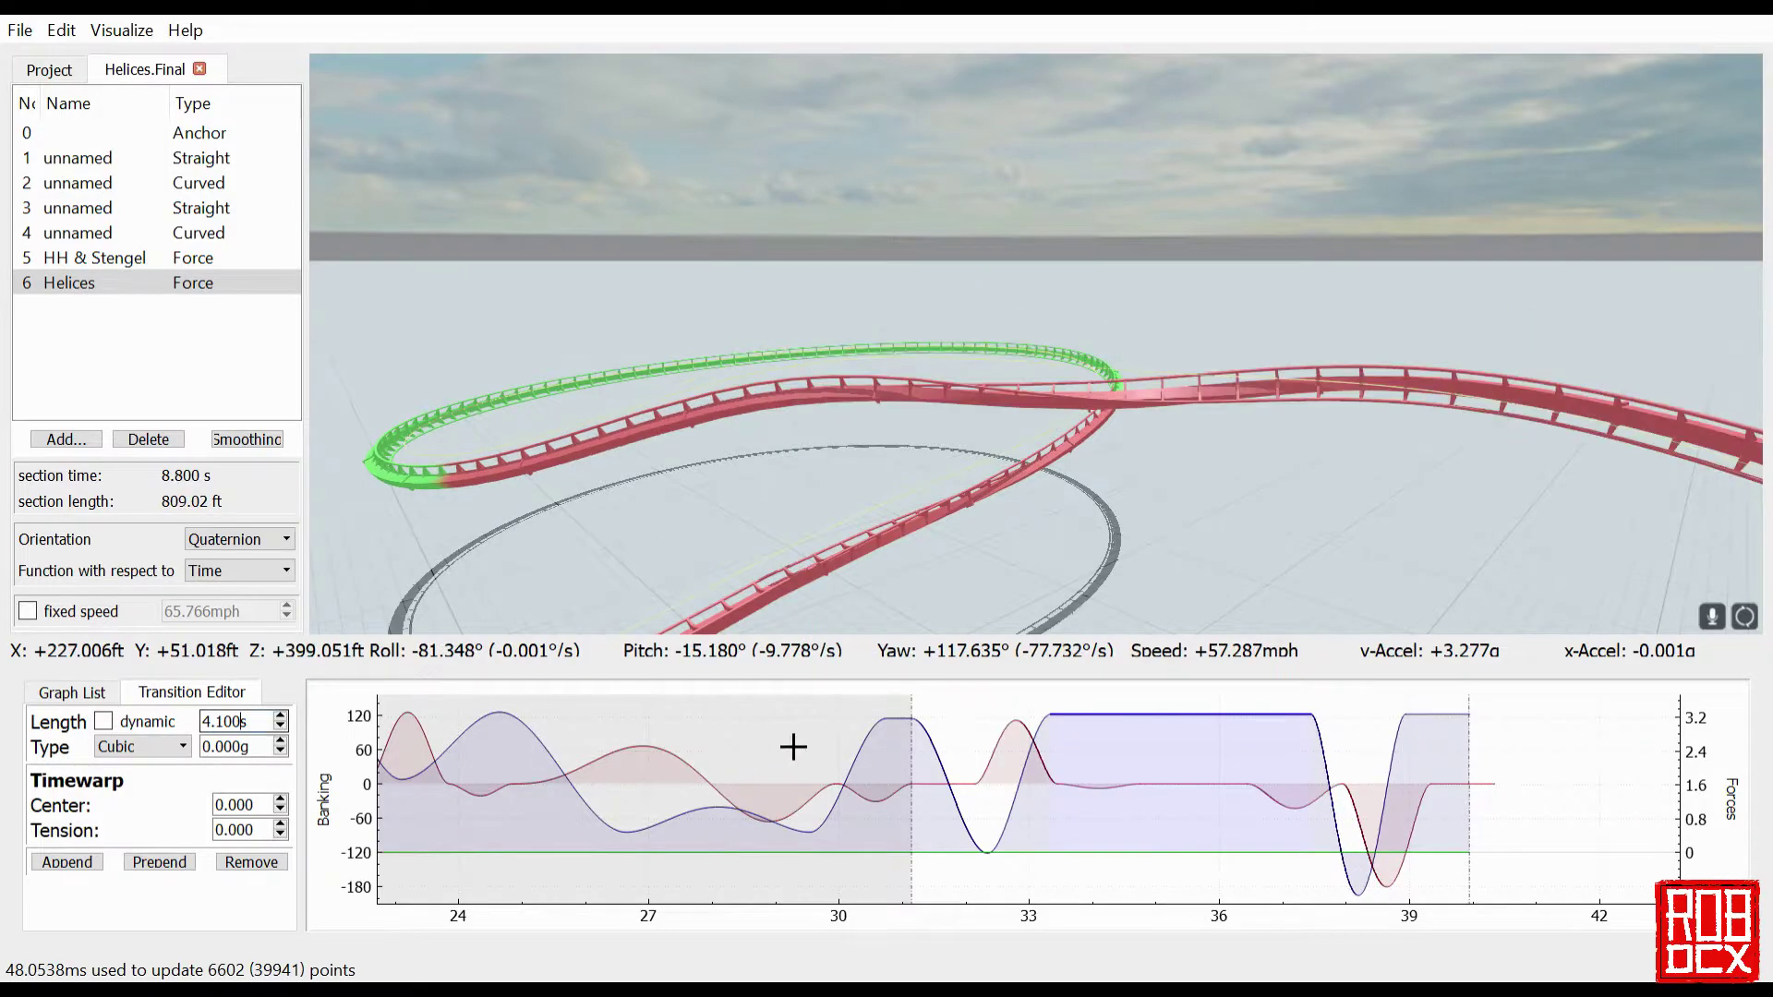
# - Shorten the flat roll transition just before the -43°/s one to 1.400 s
pyautogui.click(1200, 794)
pyautogui.scroll(-1, 279, 734)
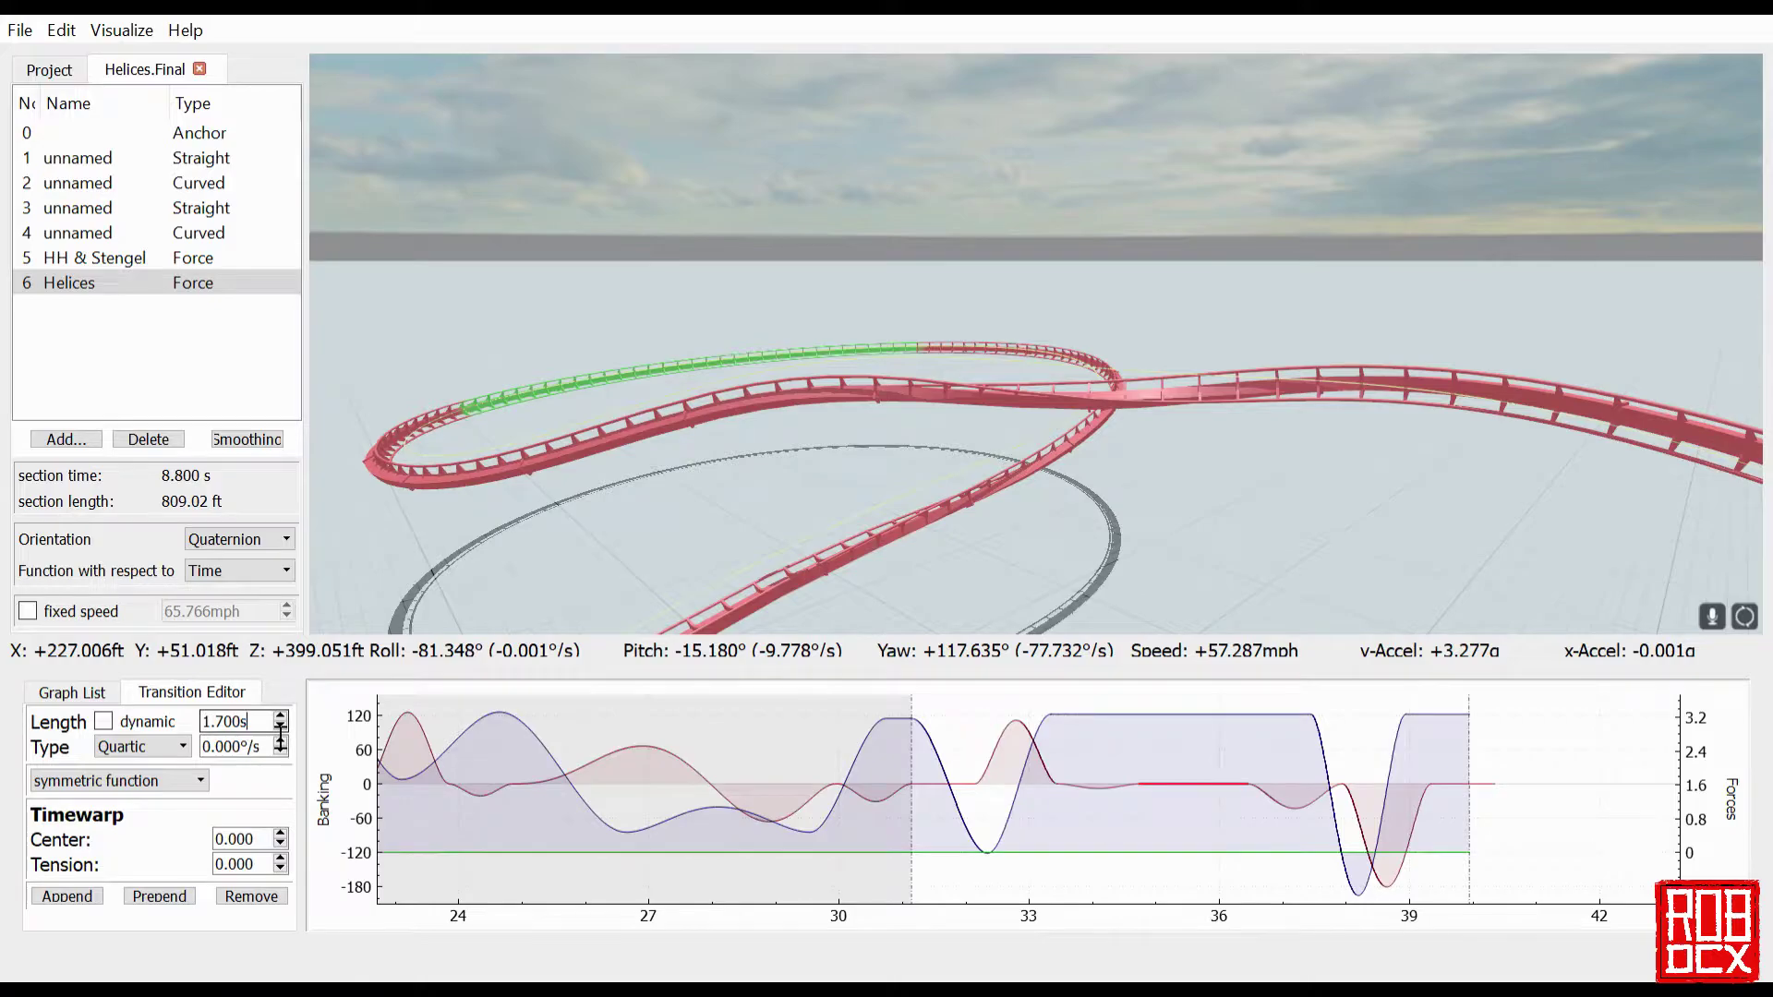
pyautogui.scroll(-1, 279, 734)
pyautogui.scroll(-1, 280, 734)
pyautogui.scroll(2, 280, 734)
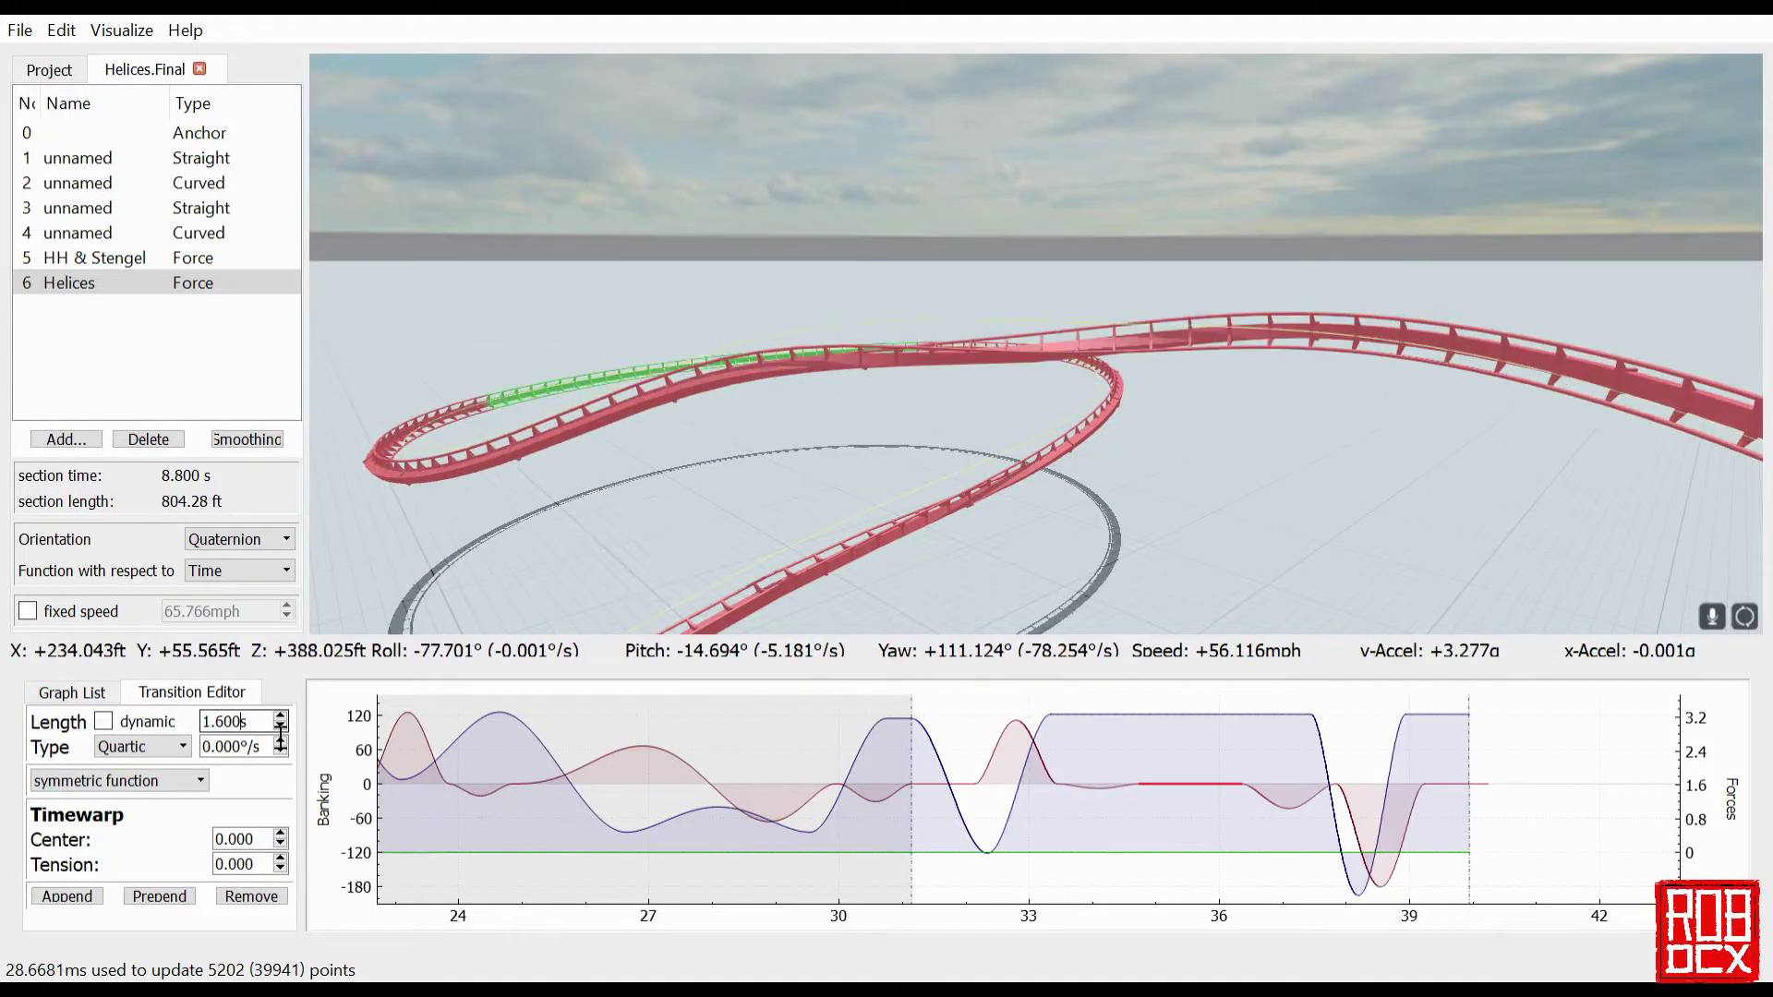
pyautogui.scroll(1, 280, 734)
pyautogui.scroll(-3, 280, 734)
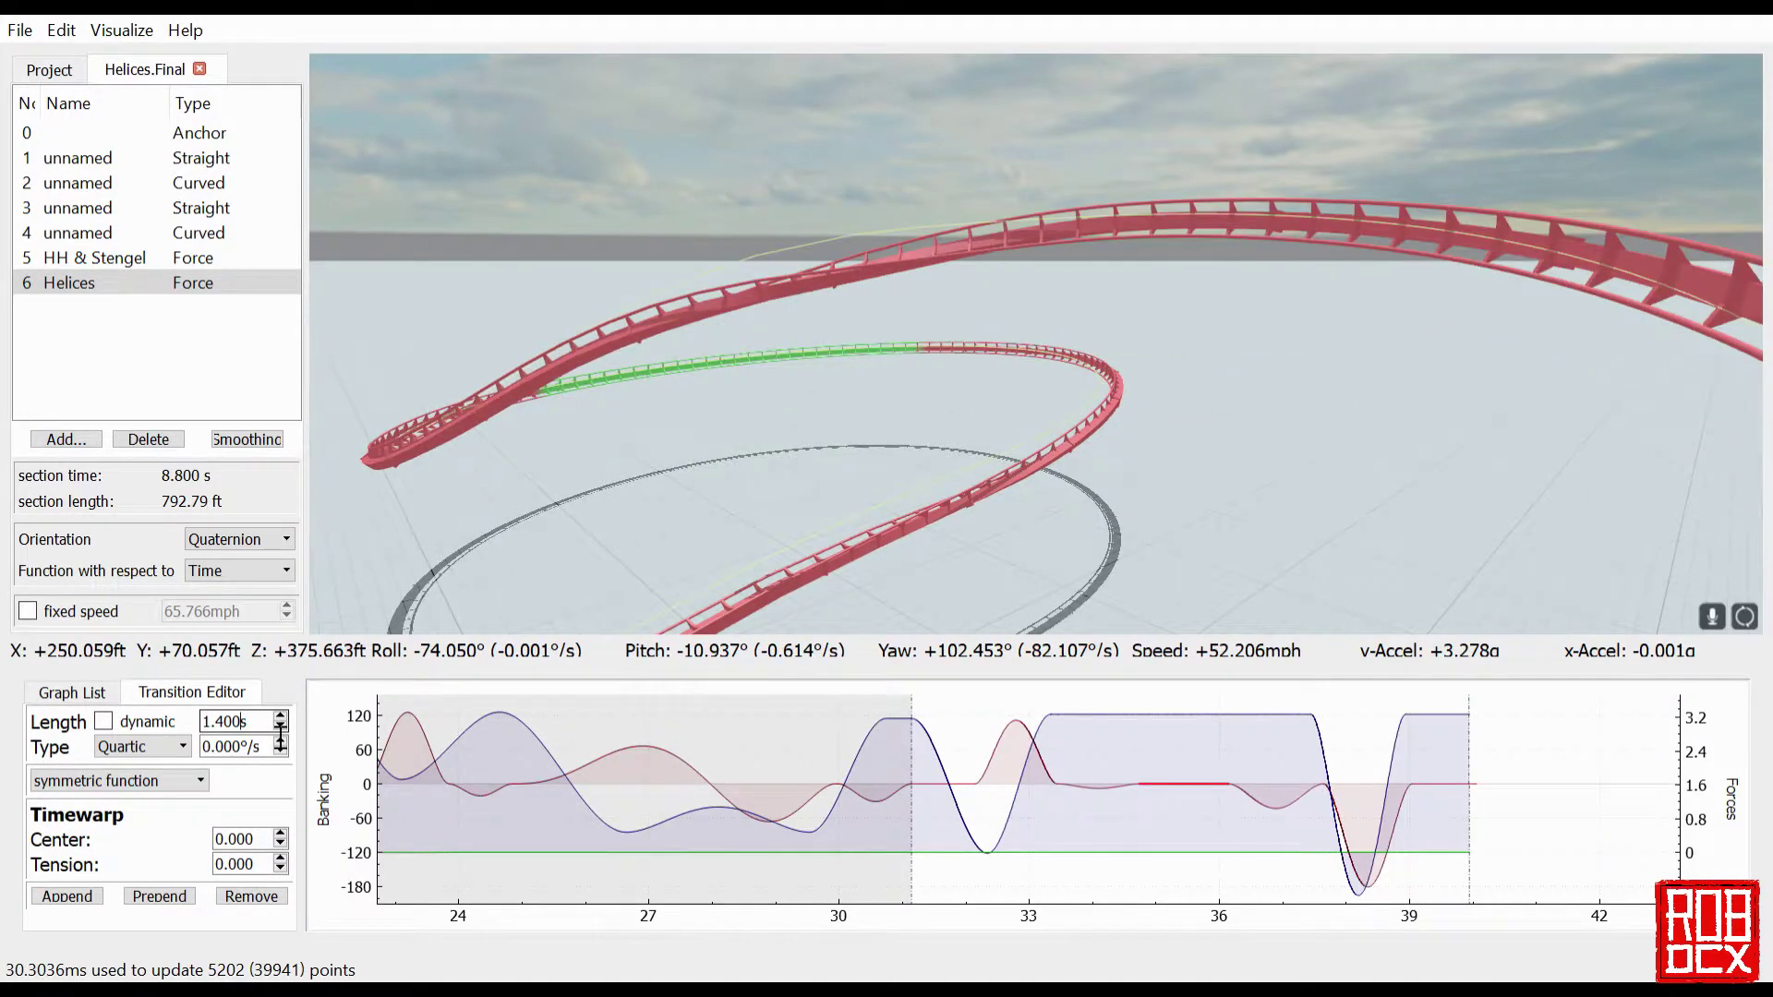
# - Lengthen the -4.3 g normal force transition to 1.900 s and the flat roll transition before the -43°/s one to 1.800 s
pyautogui.click(1402, 785)
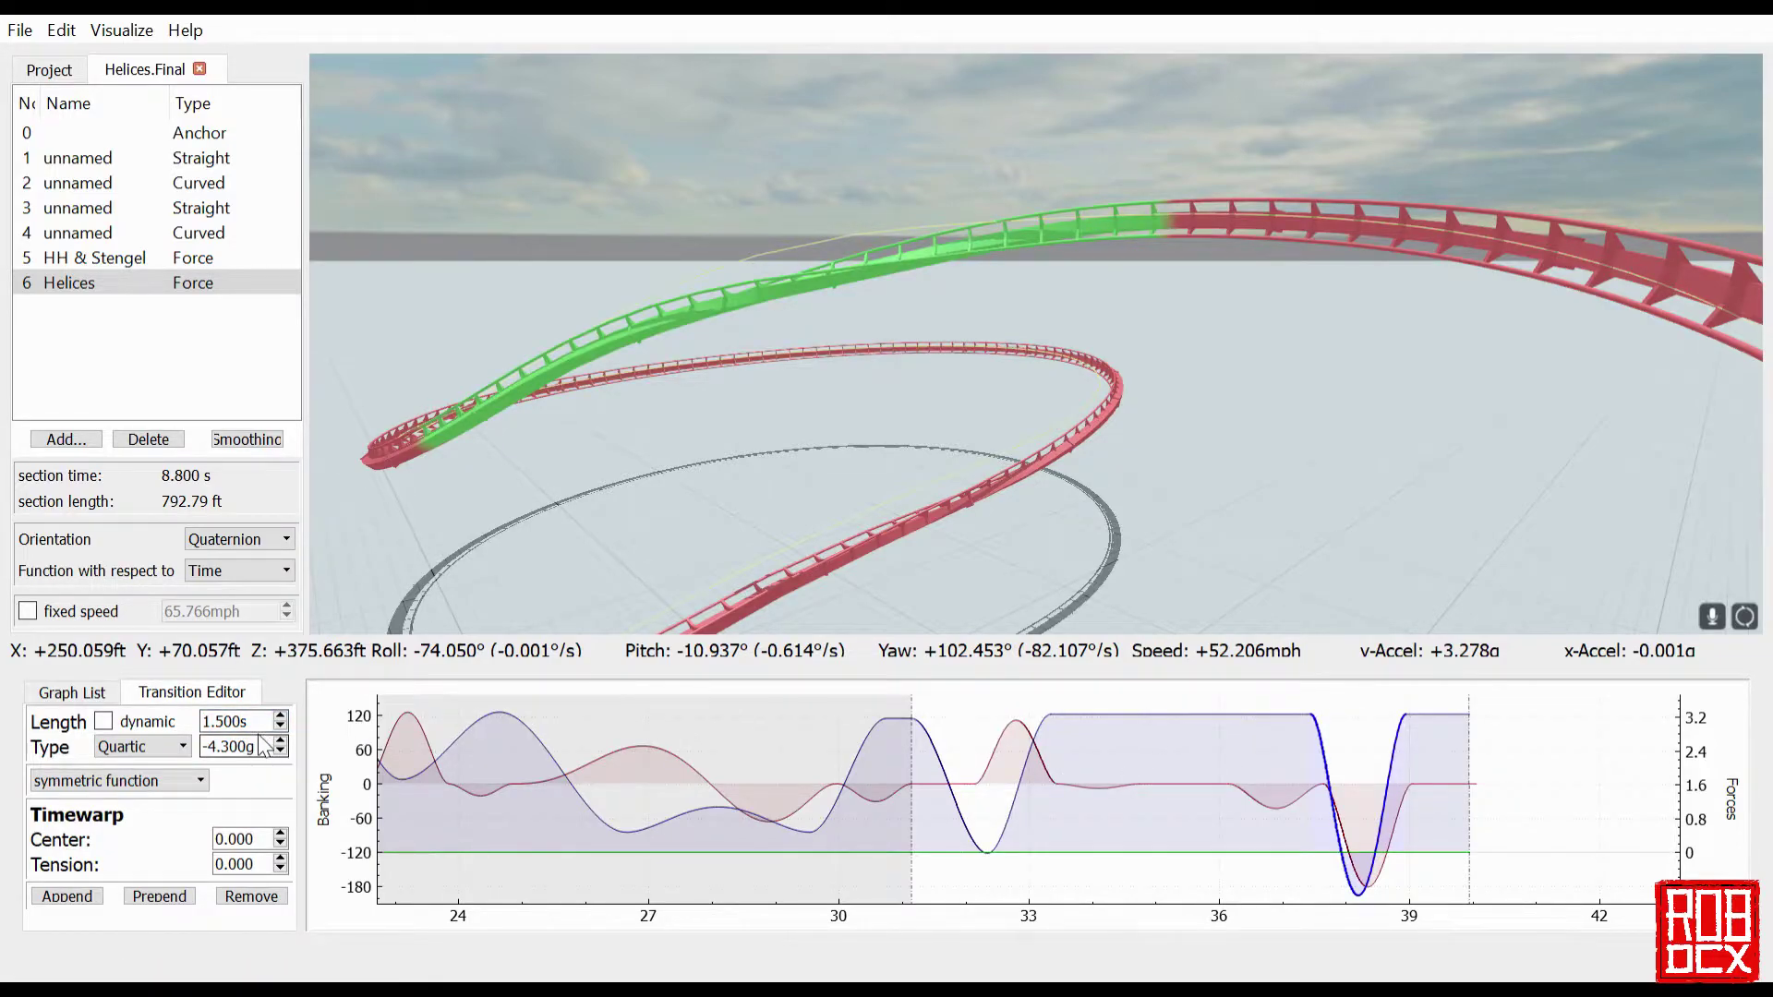
pyautogui.scroll(4, 278, 734)
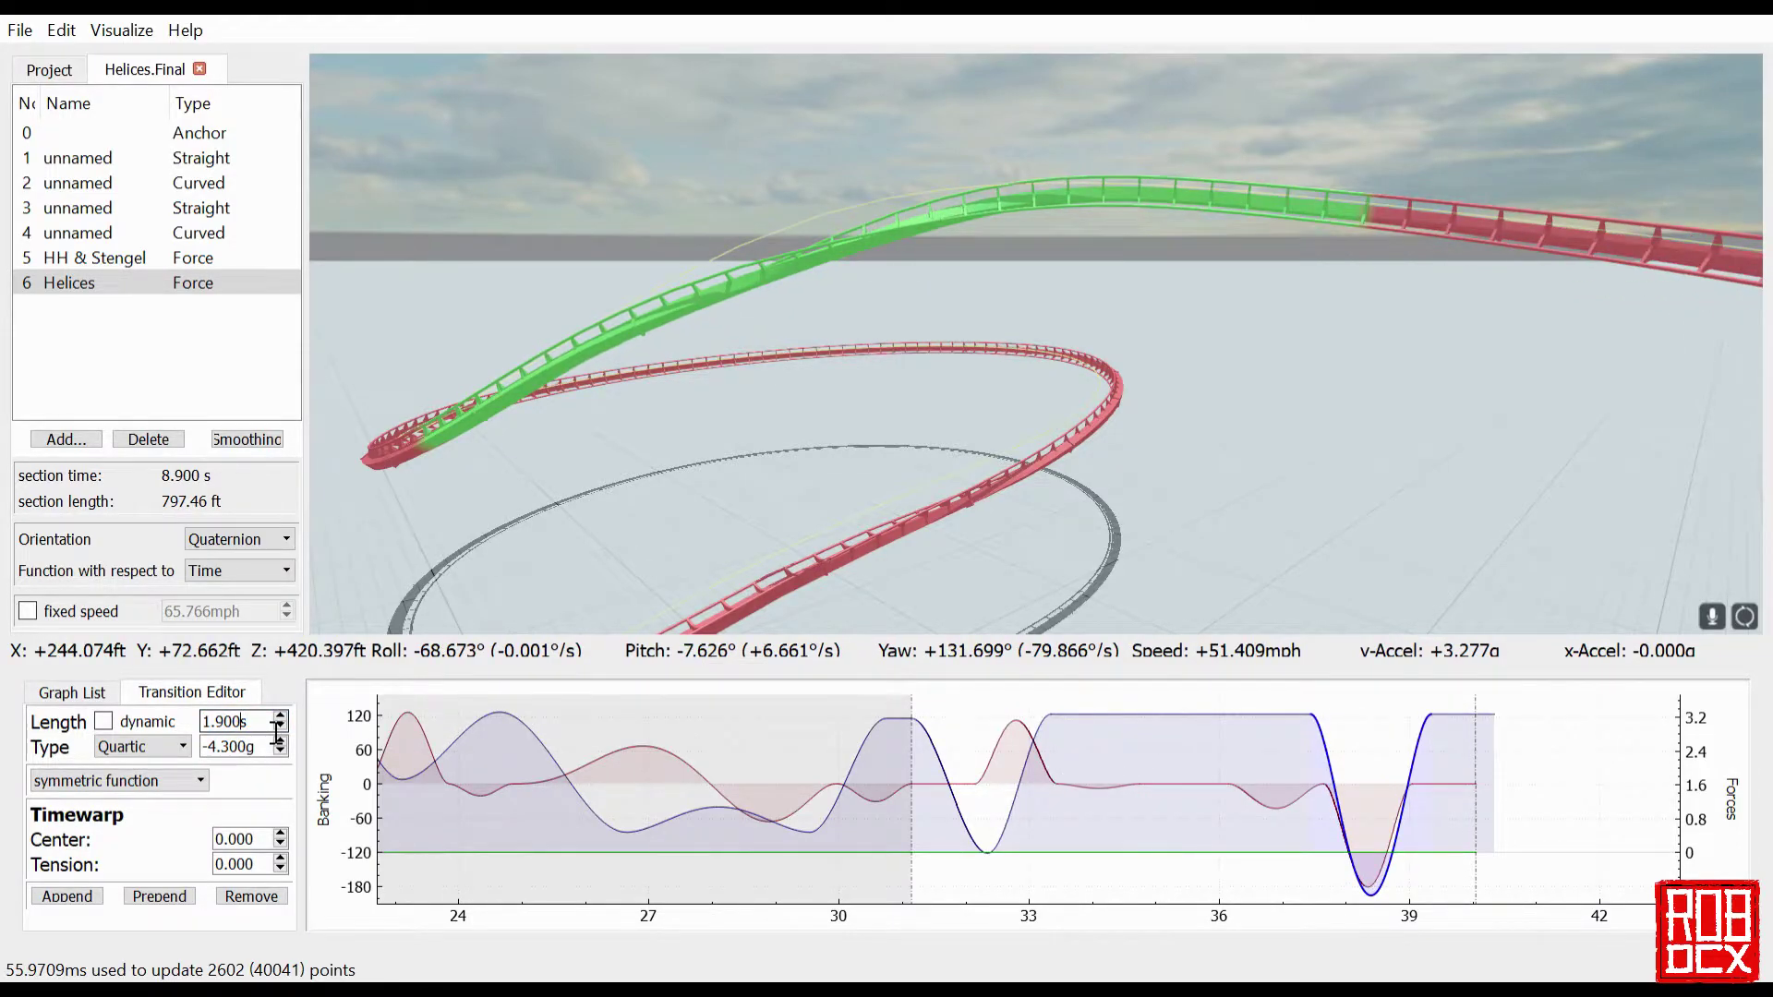
pyautogui.click(1404, 861)
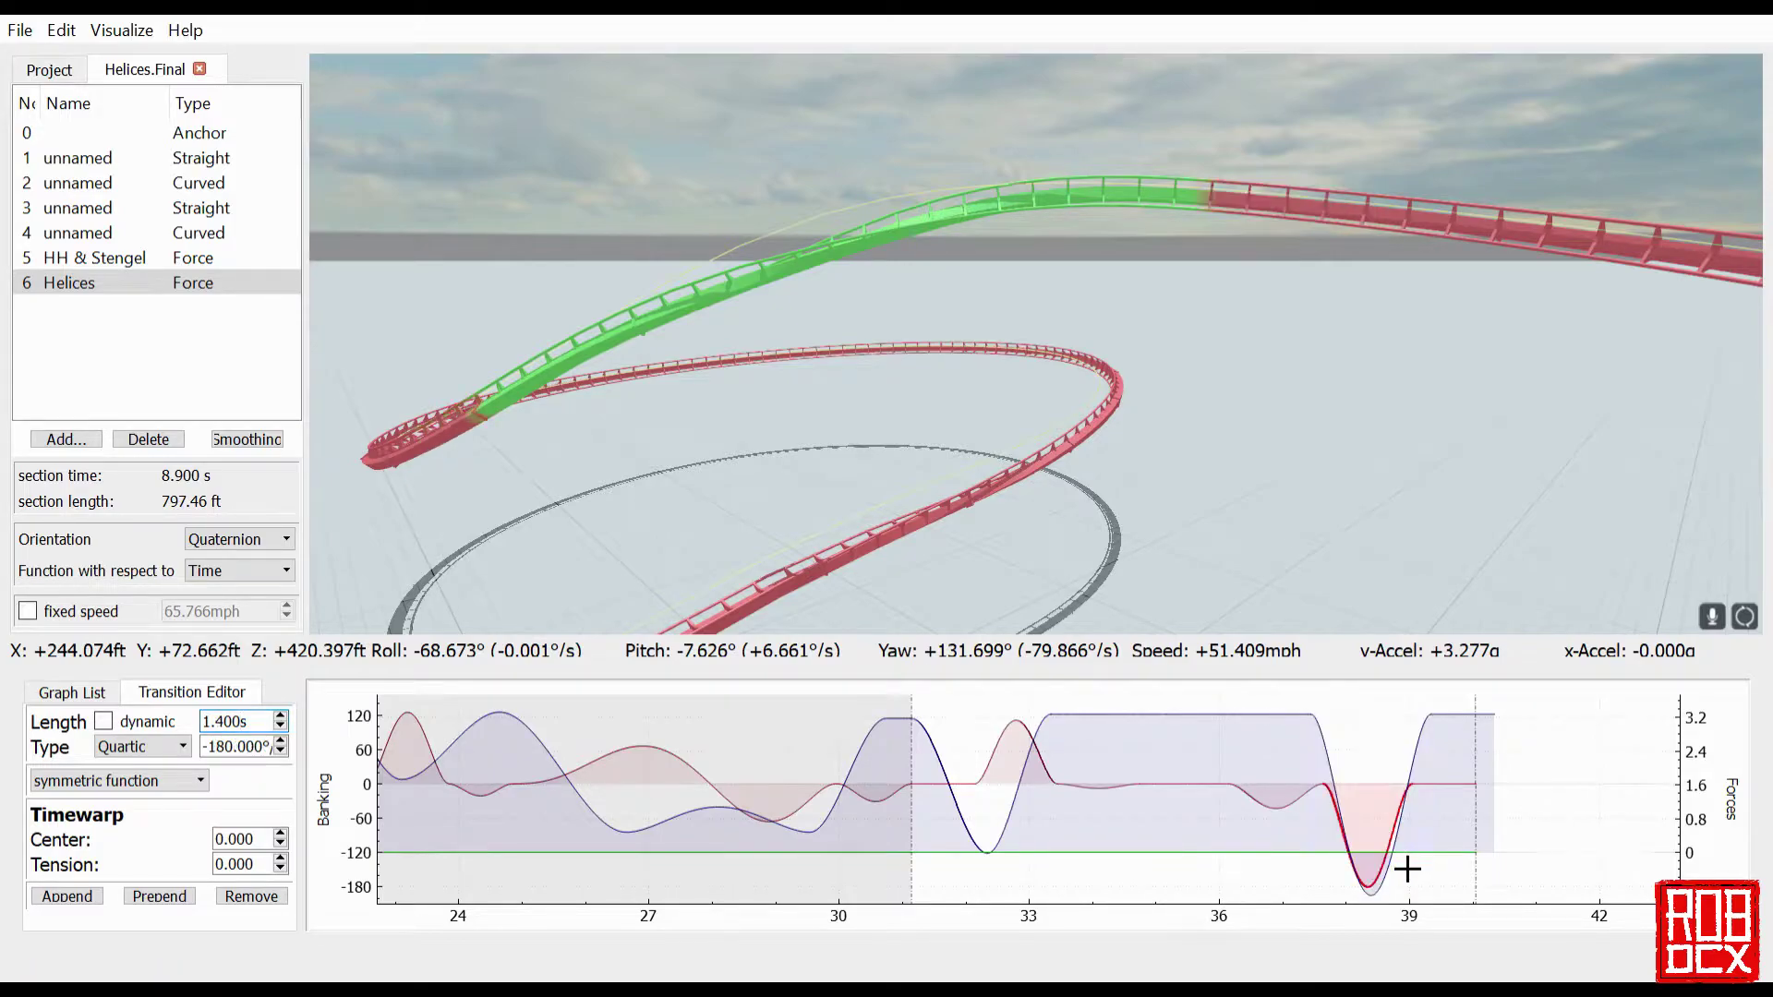
pyautogui.click(1212, 810)
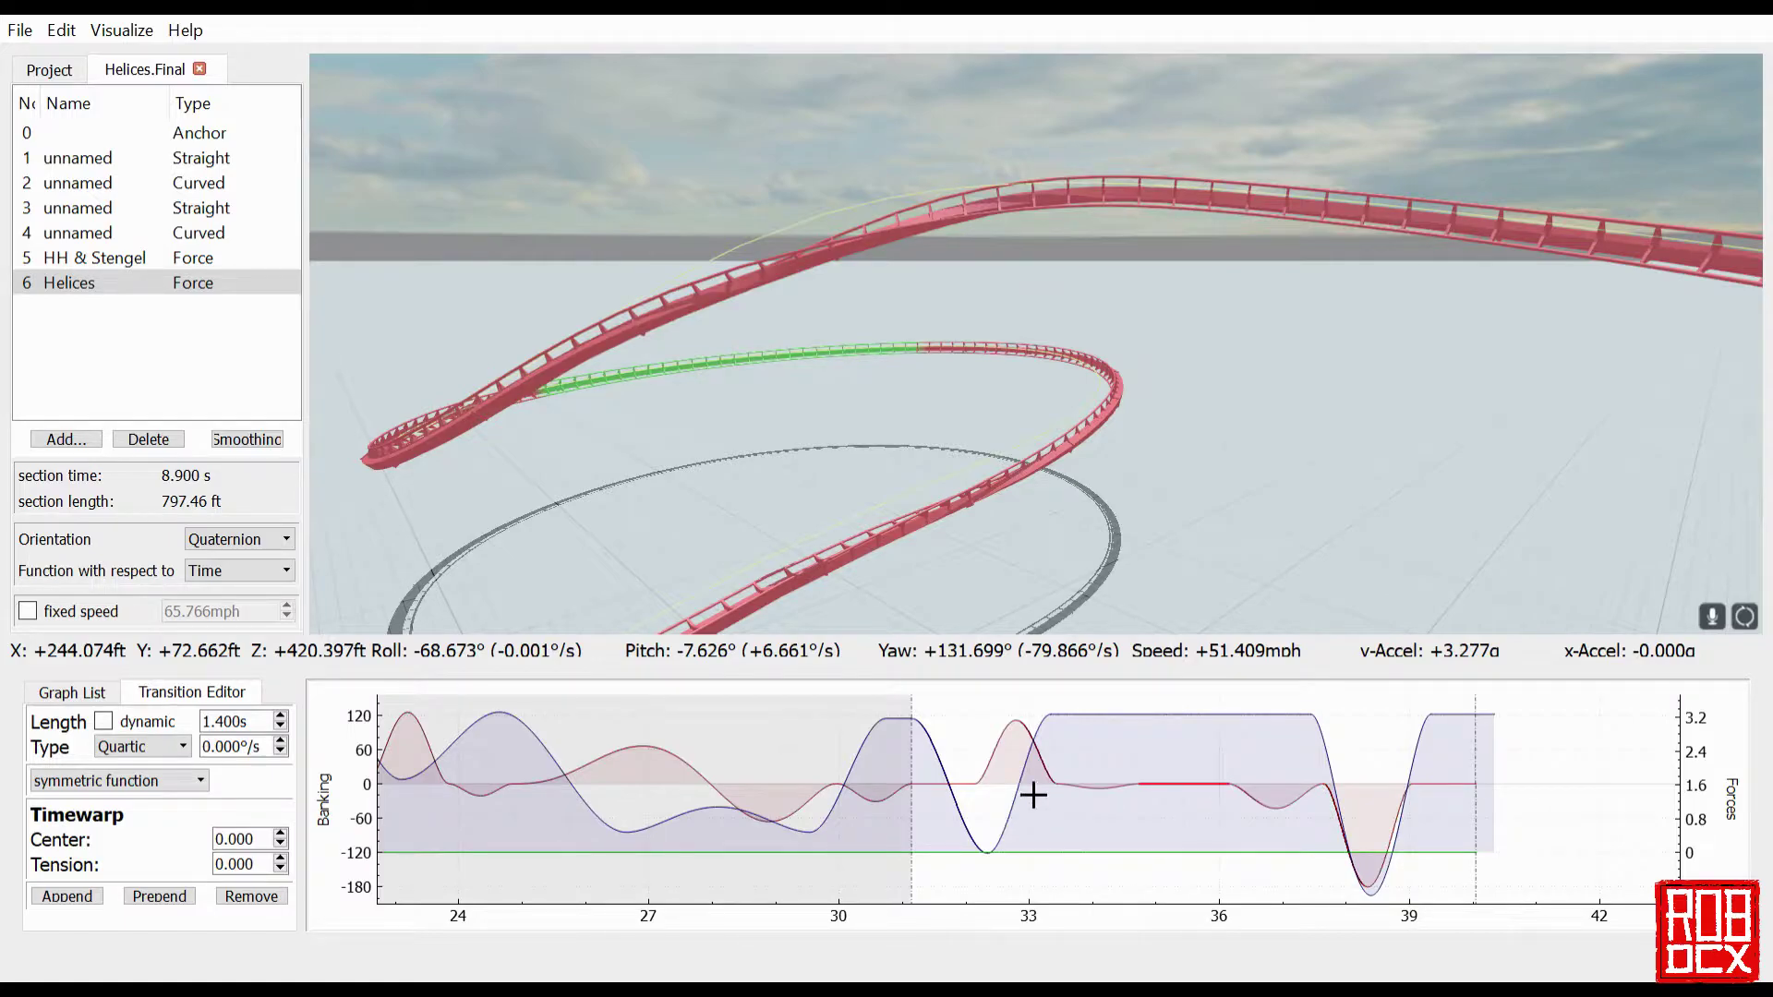
pyautogui.scroll(4, 275, 740)
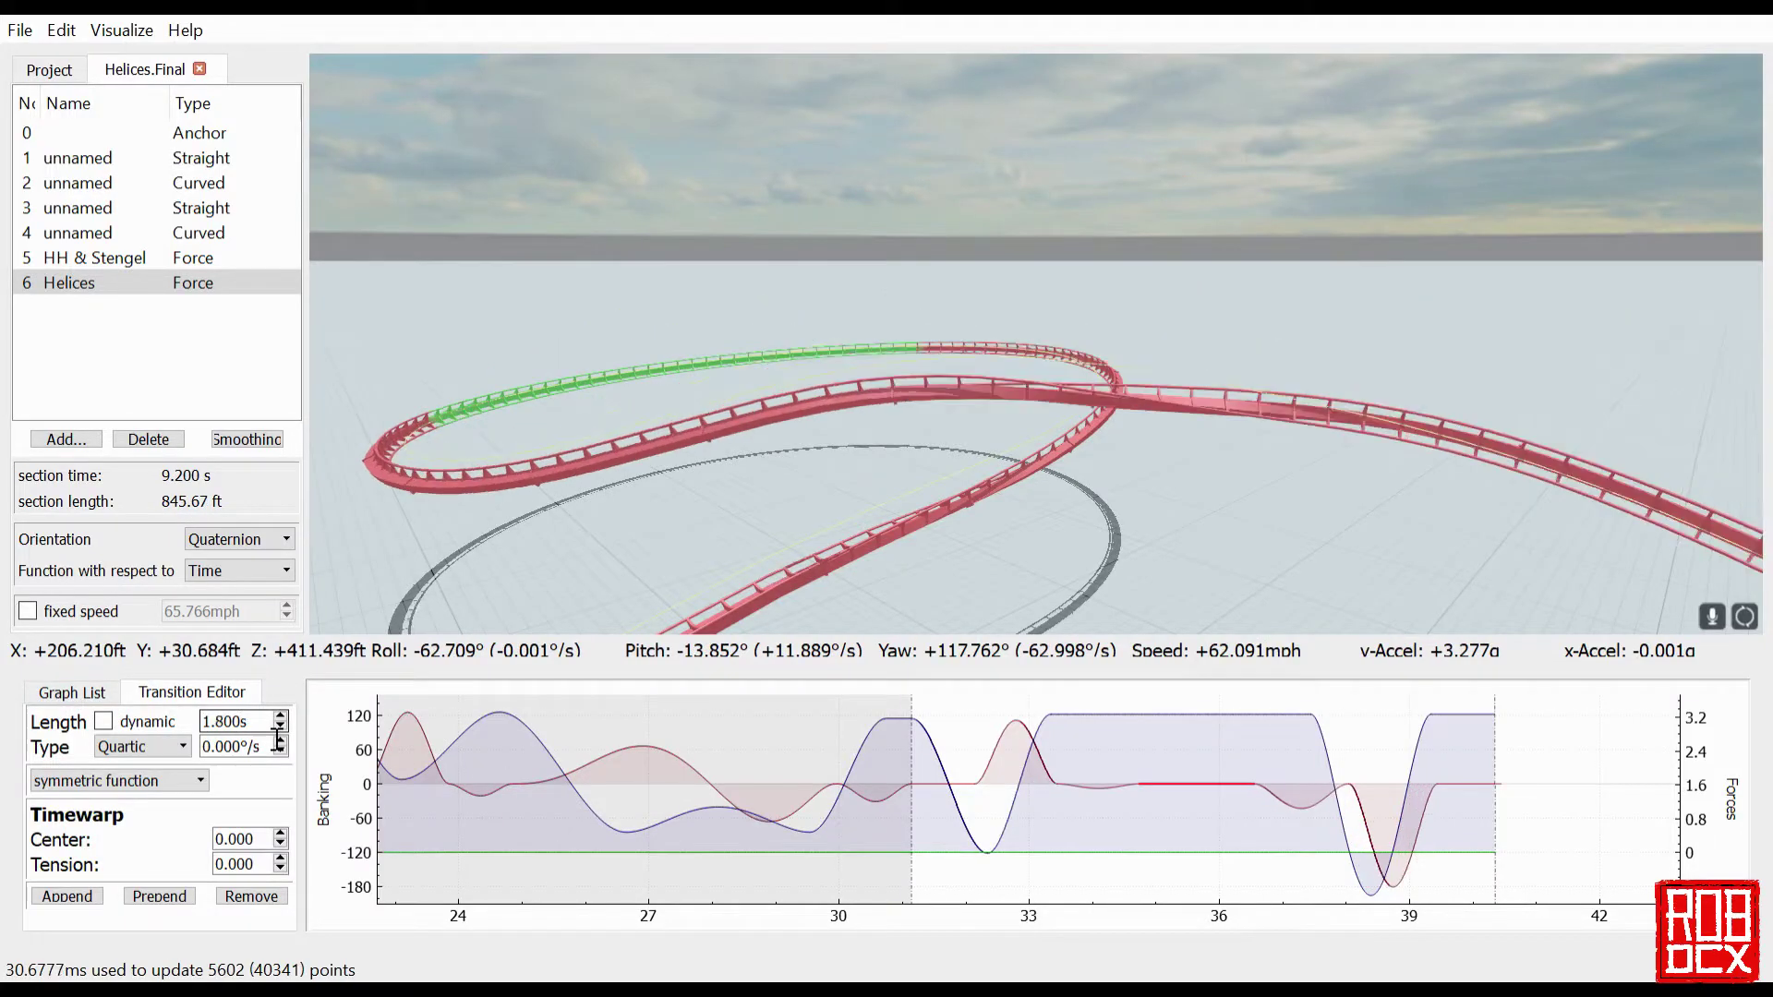
# - Preview the helix and its exit from the rider's view and return to the free view
pyautogui.moveTo(1036, 344); pyautogui.dragTo(1154, 369)
pyautogui.press('space')
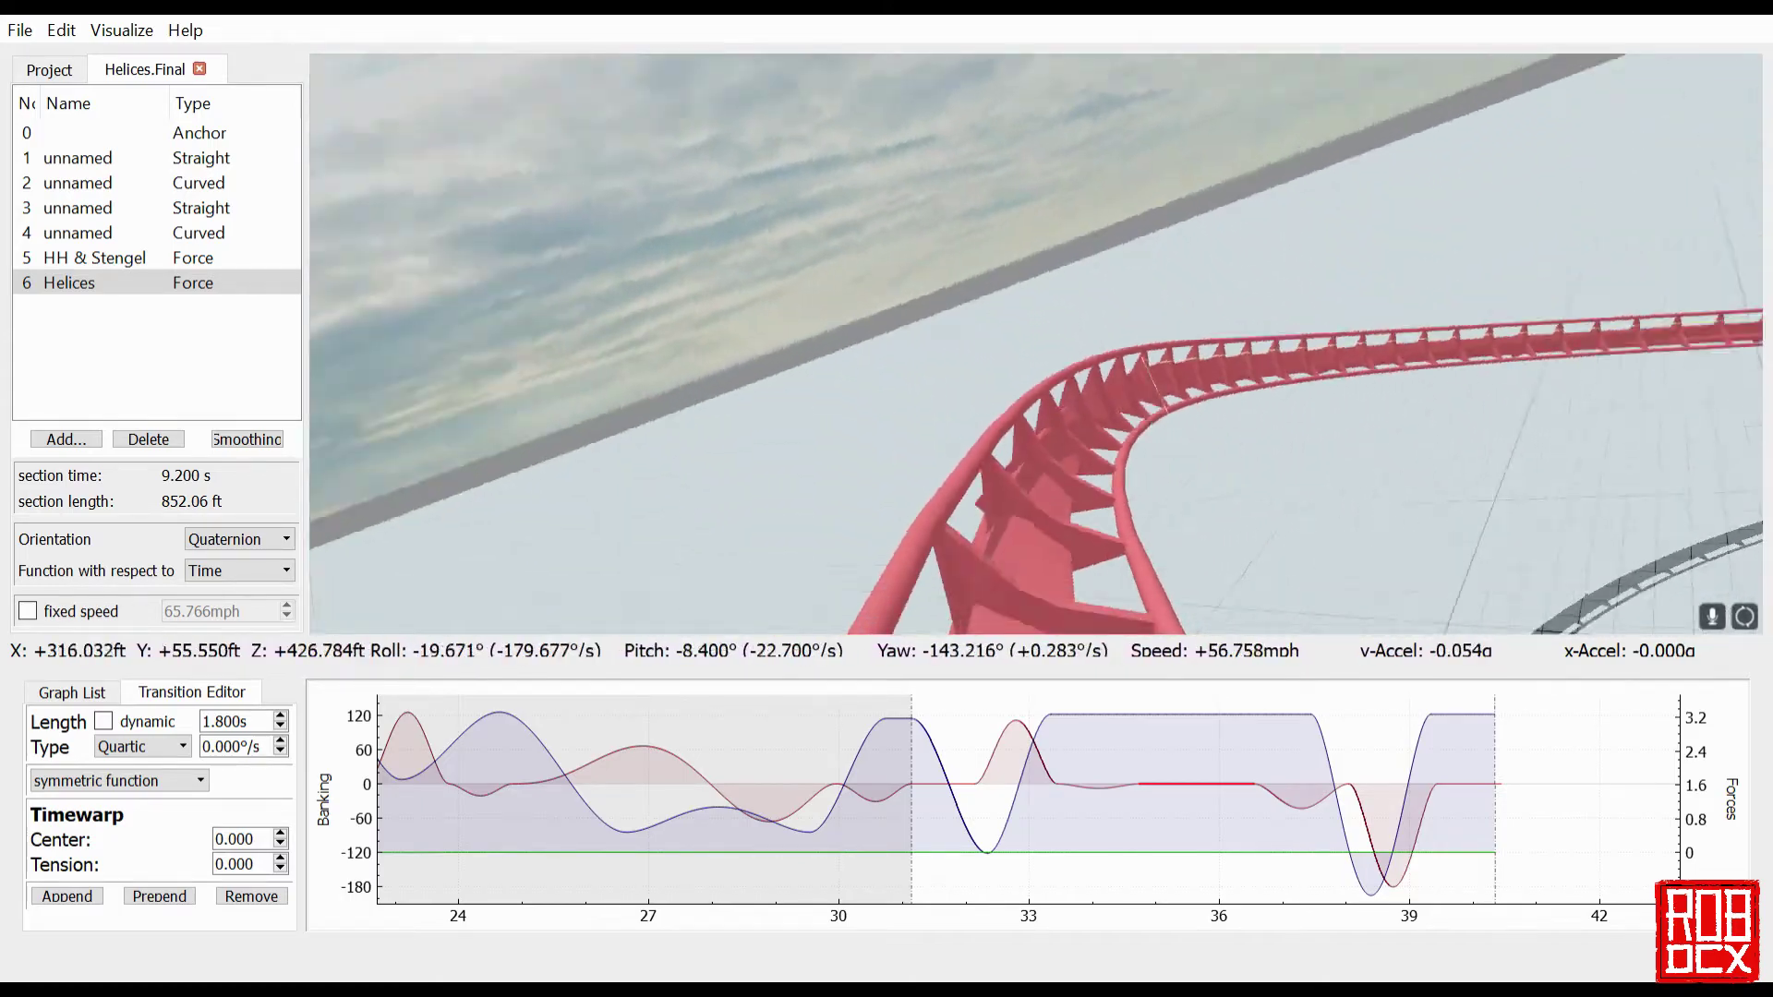
pyautogui.press('r')
pyautogui.moveTo(1034, 343)
pyautogui.mouseDown()
pyautogui.moveTo(623, 332)
pyautogui.moveTo(1007, 339)
pyautogui.mouseUp()
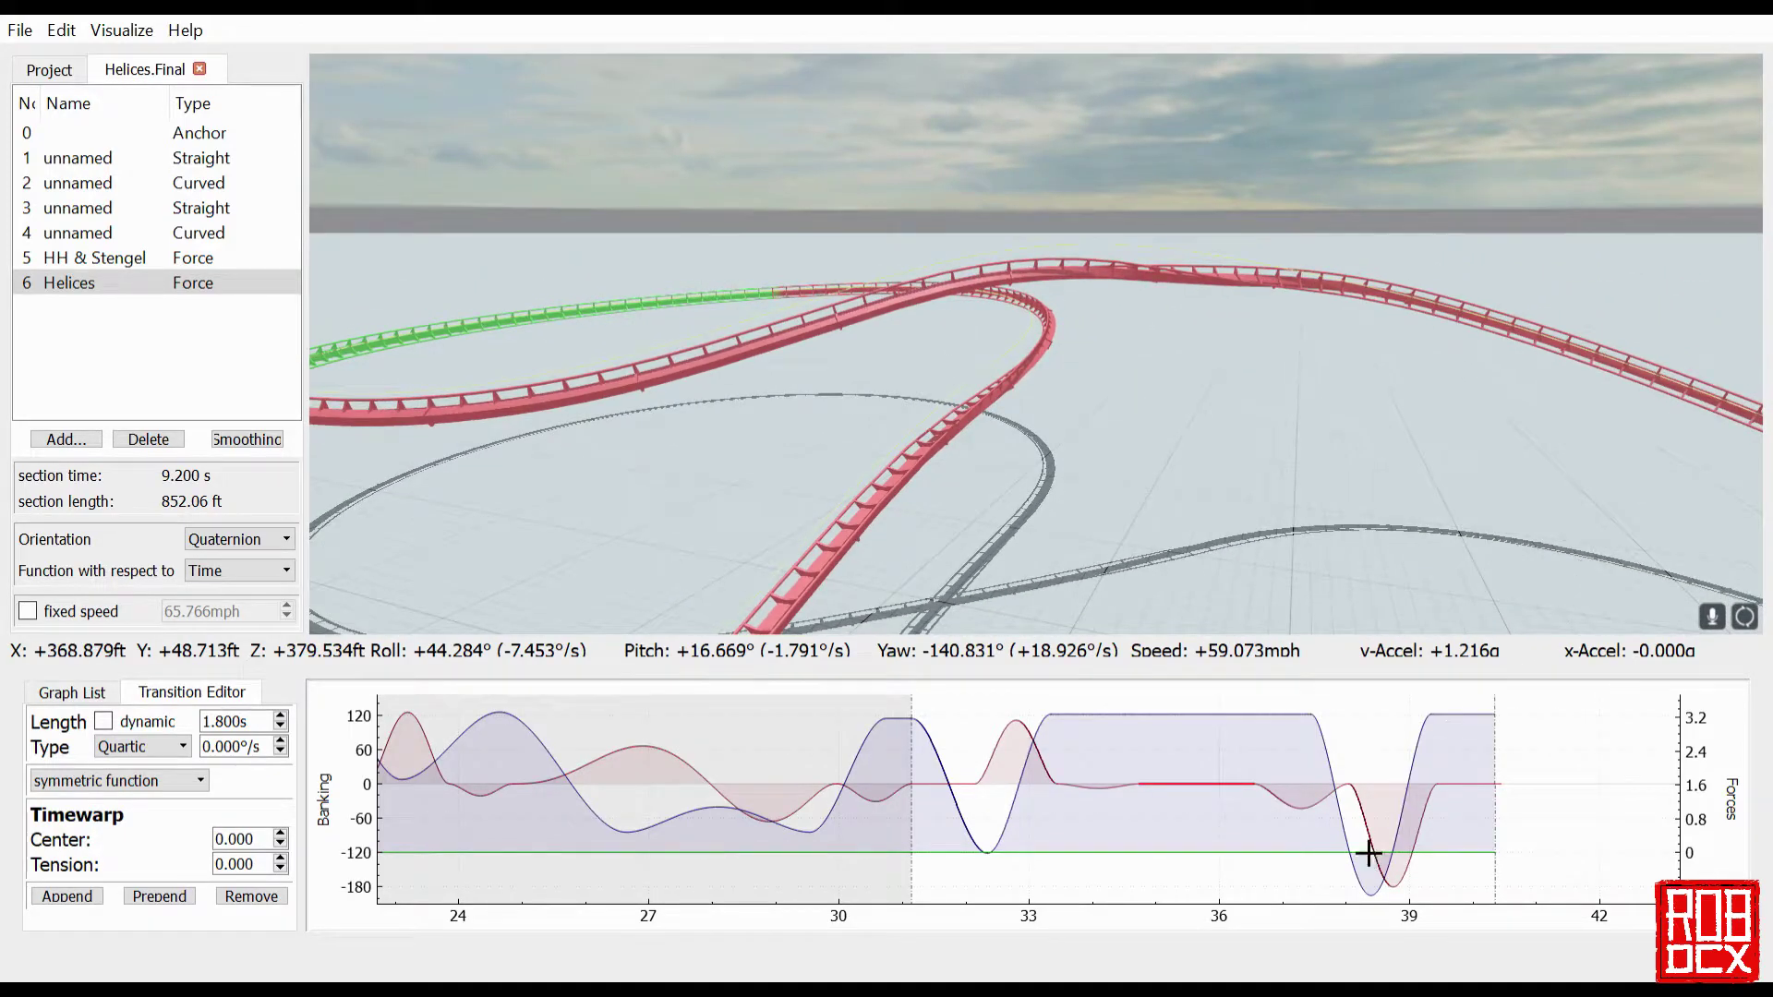
# - Set the length of the flat roll transition just before the -43°/s one to 1.700 s
pyautogui.click(1300, 813)
pyautogui.click(1201, 795)
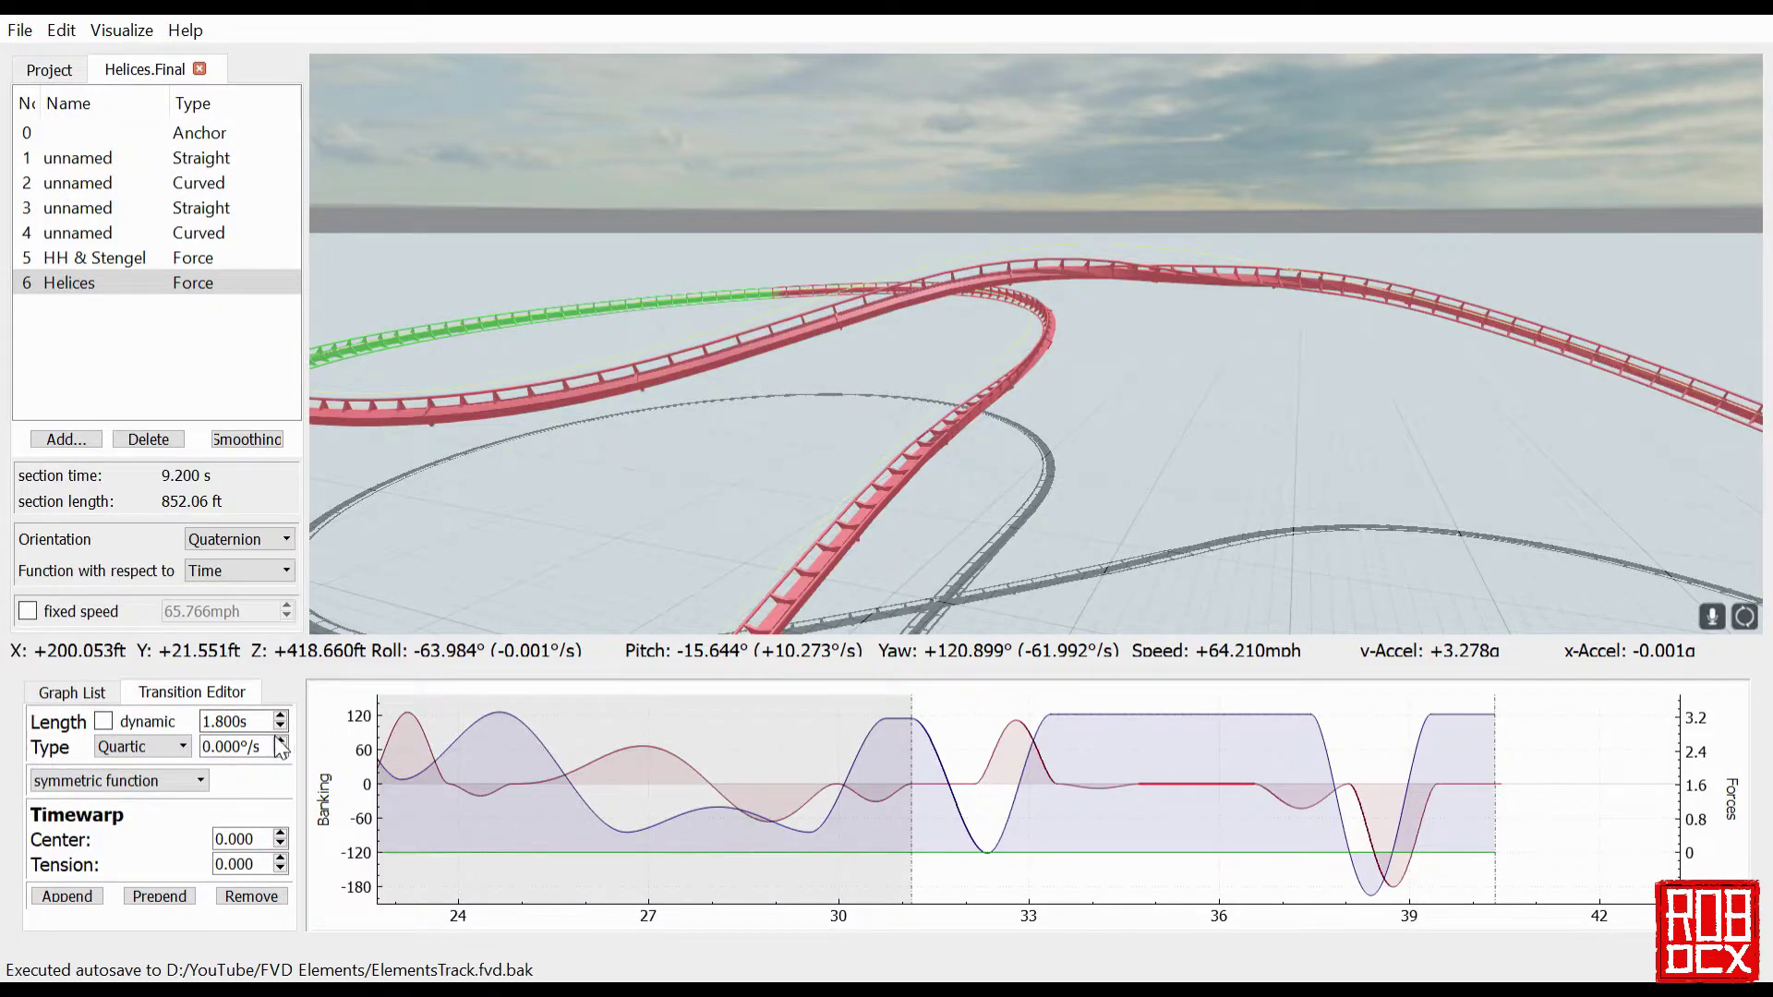
pyautogui.press('Down')
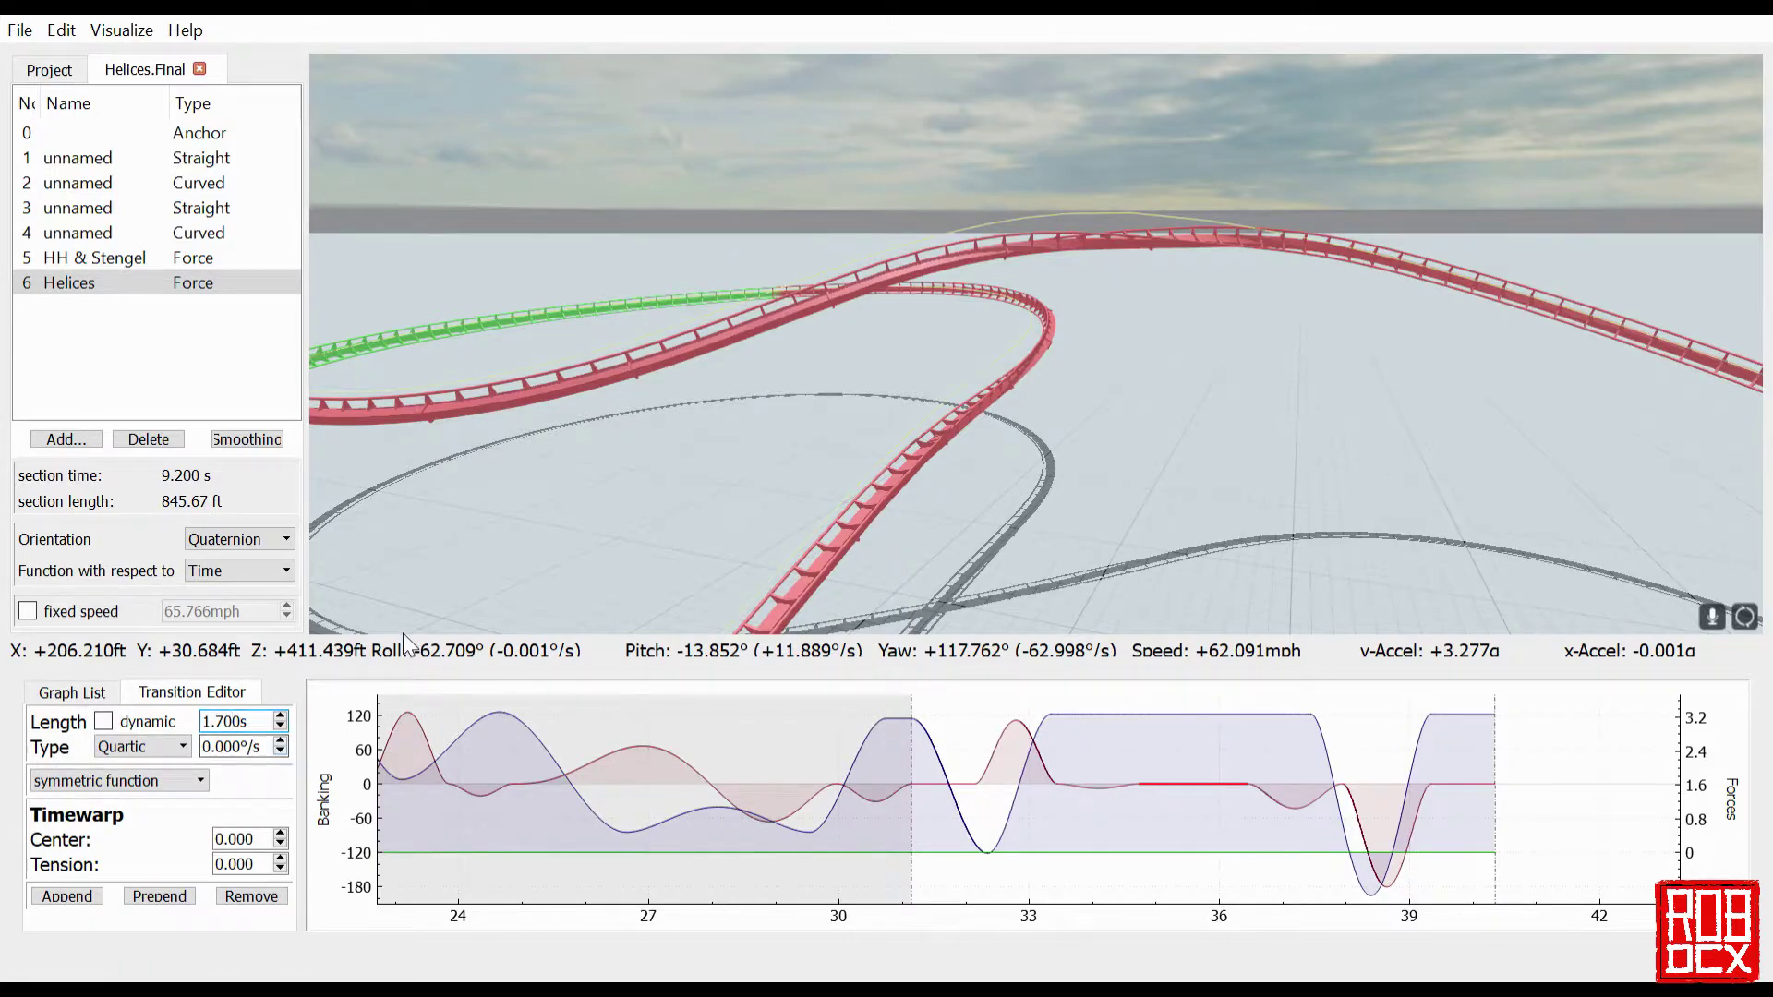
# - Reduce the -180°/s roll transition at the helix exit to -173°/s and preview the ride through it
pyautogui.moveTo(1362, 358); pyautogui.dragTo(1459, 369)
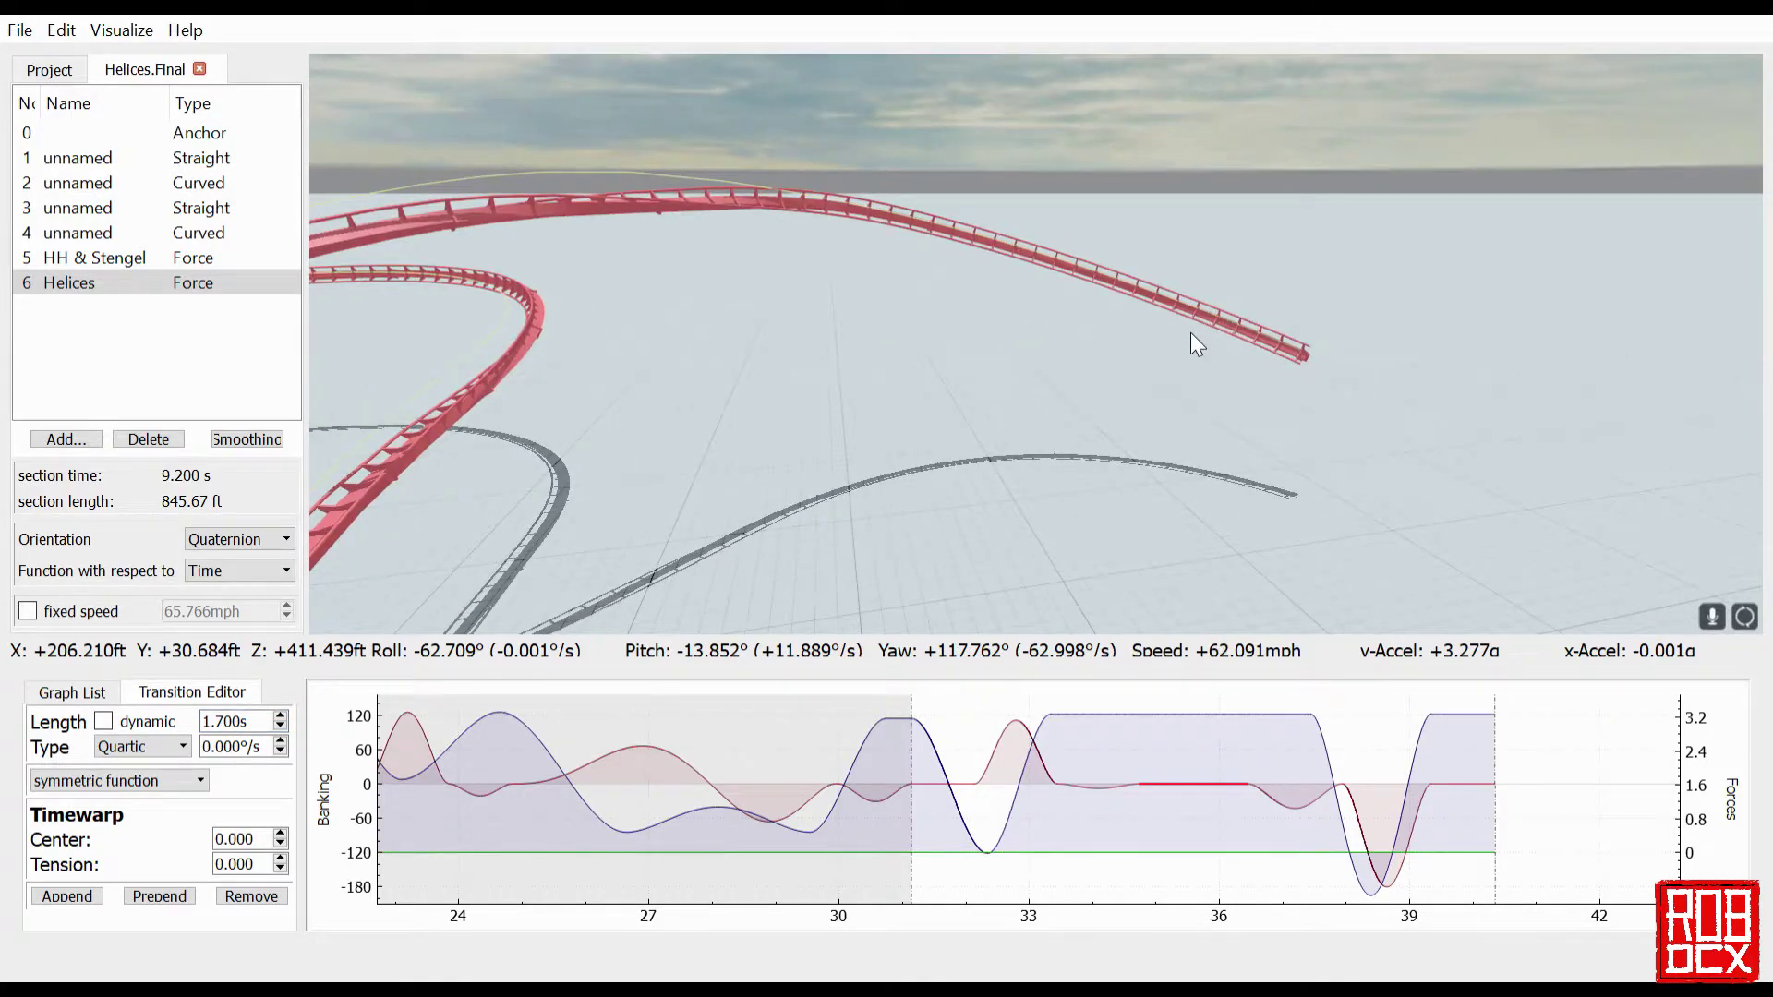
pyautogui.click(1426, 864)
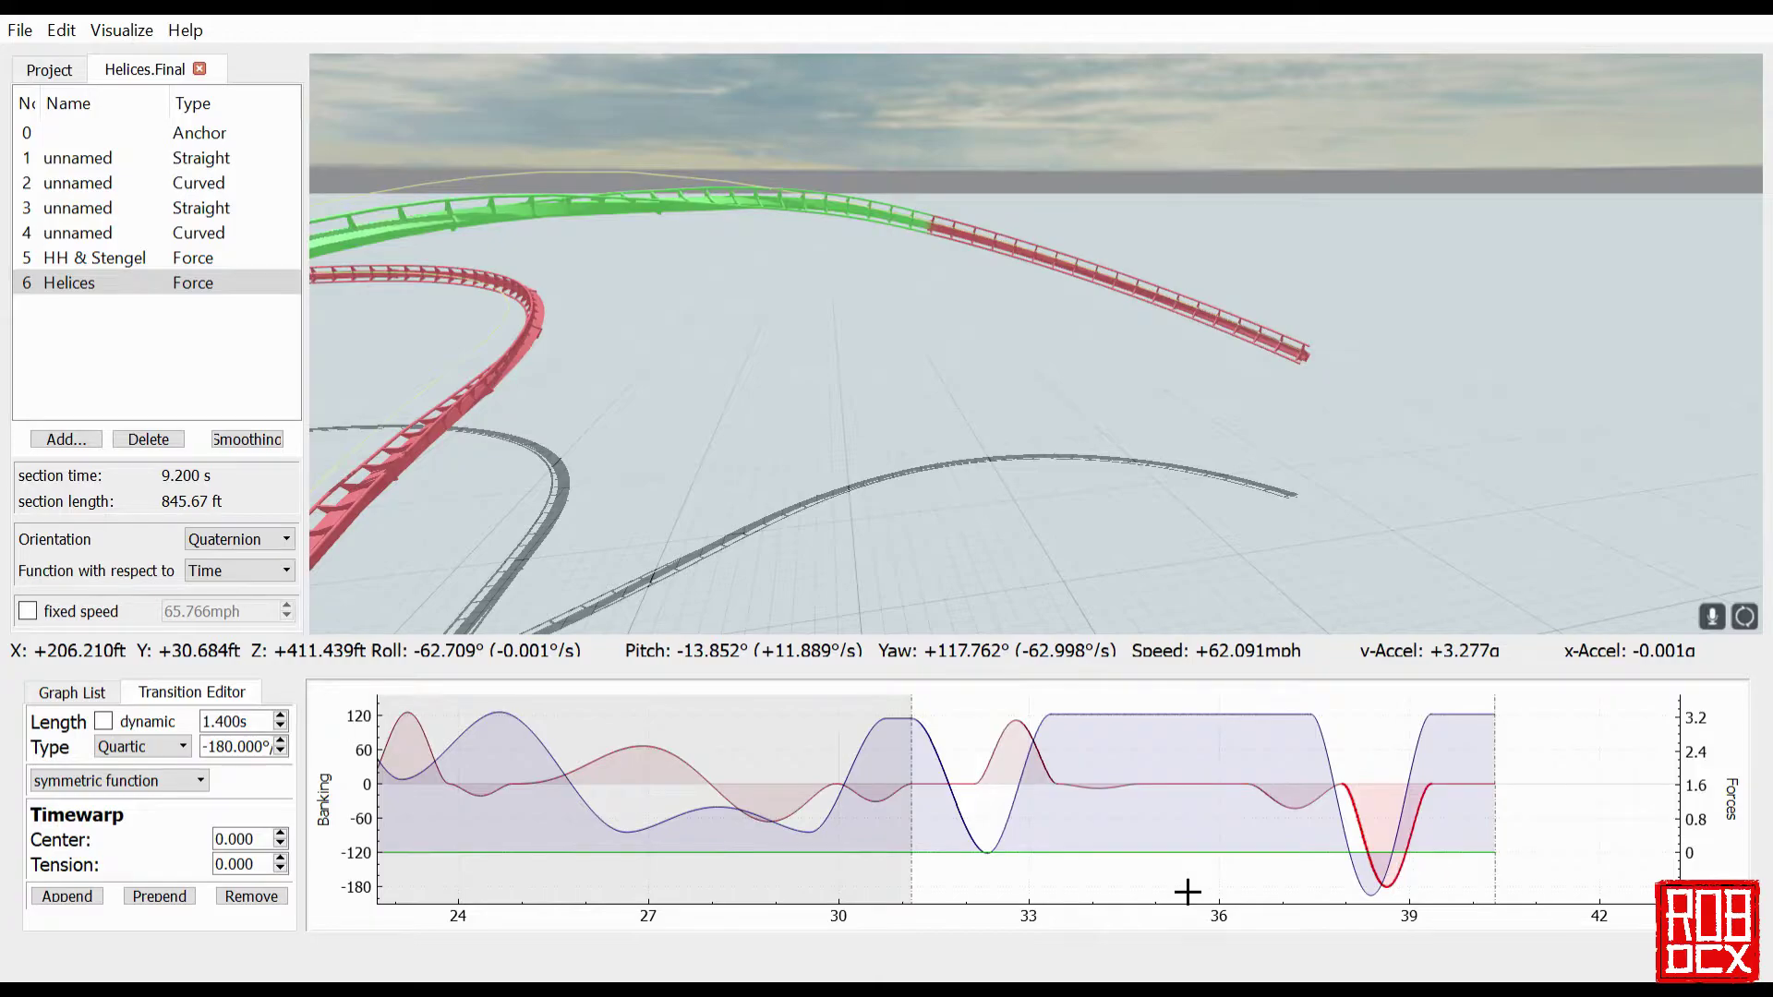
pyautogui.scroll(-17, 269, 763)
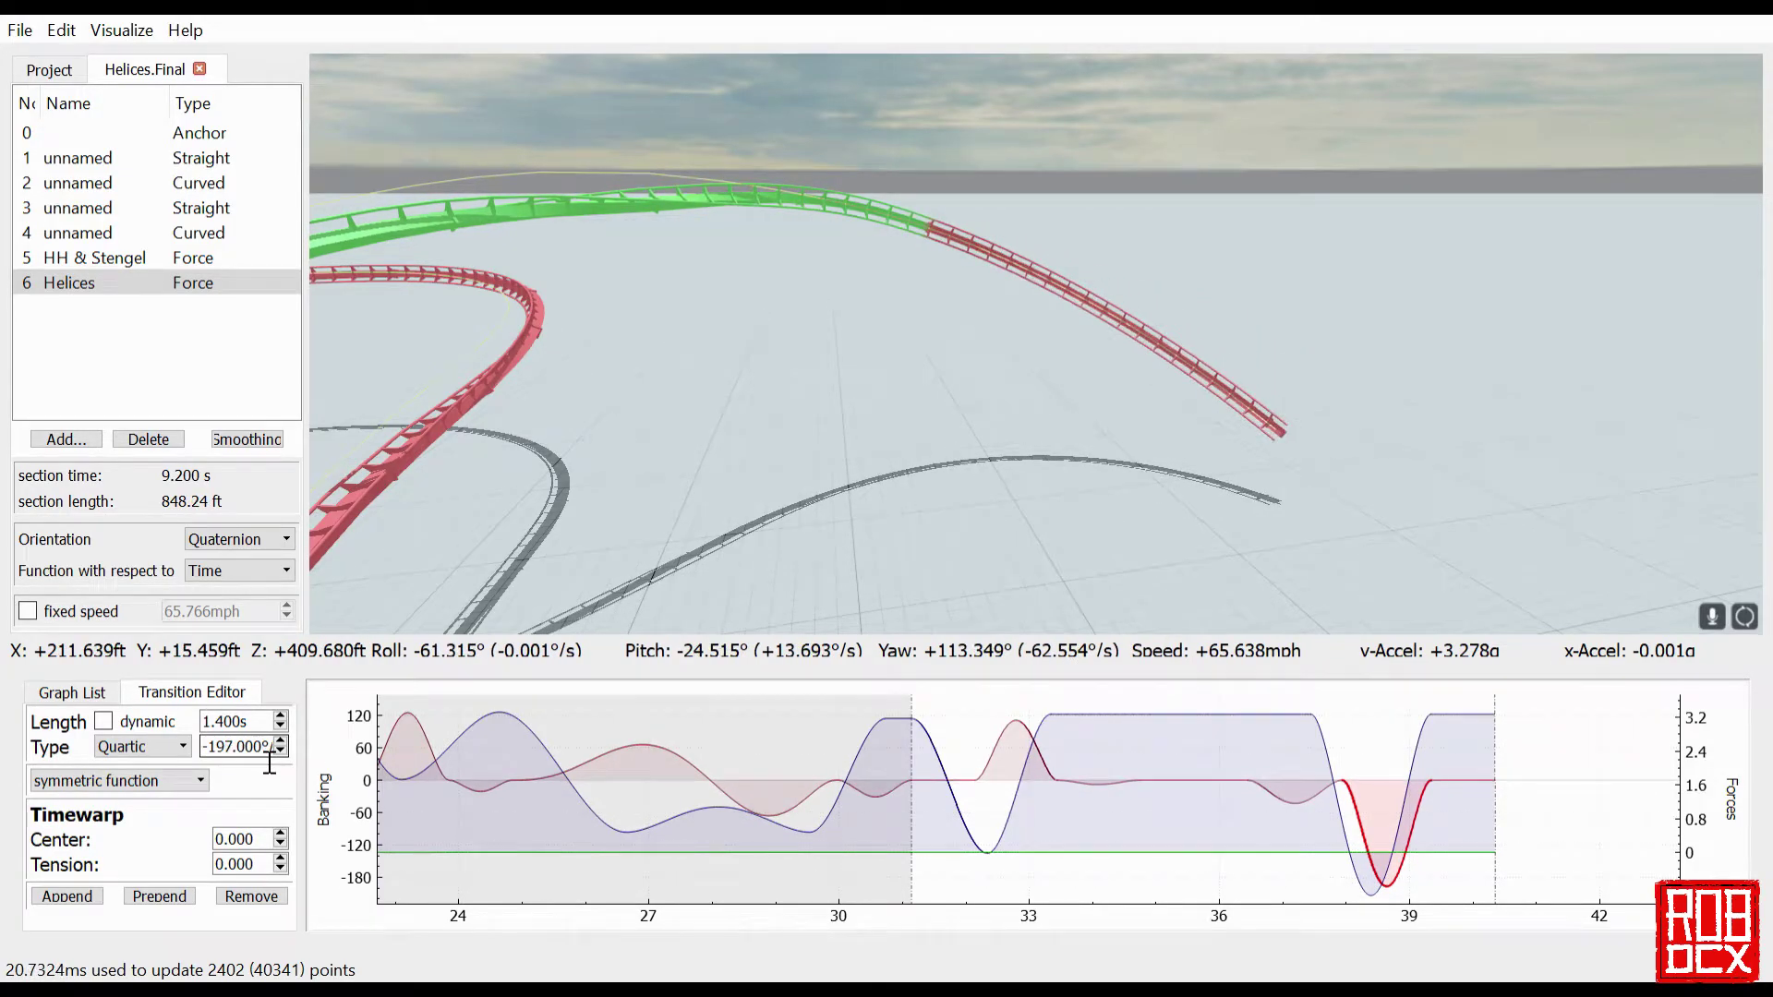
pyautogui.scroll(20, 269, 763)
pyautogui.scroll(1, 269, 763)
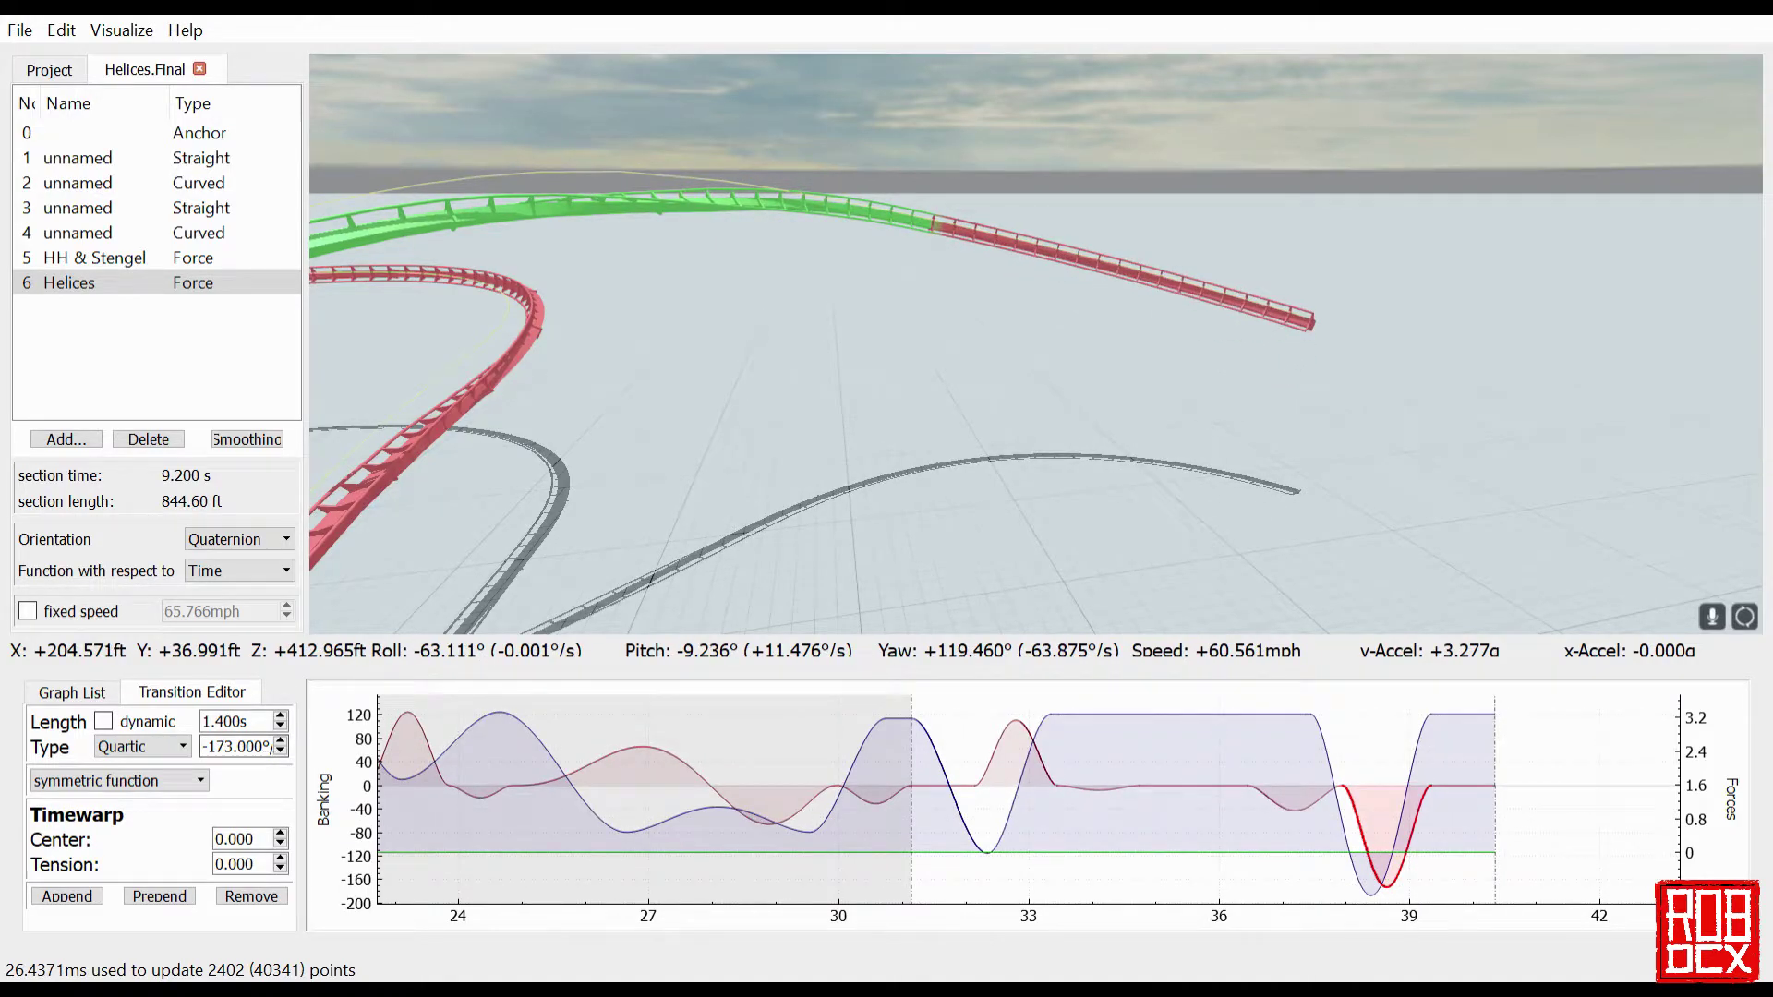
pyautogui.press('r')
pyautogui.press('w')
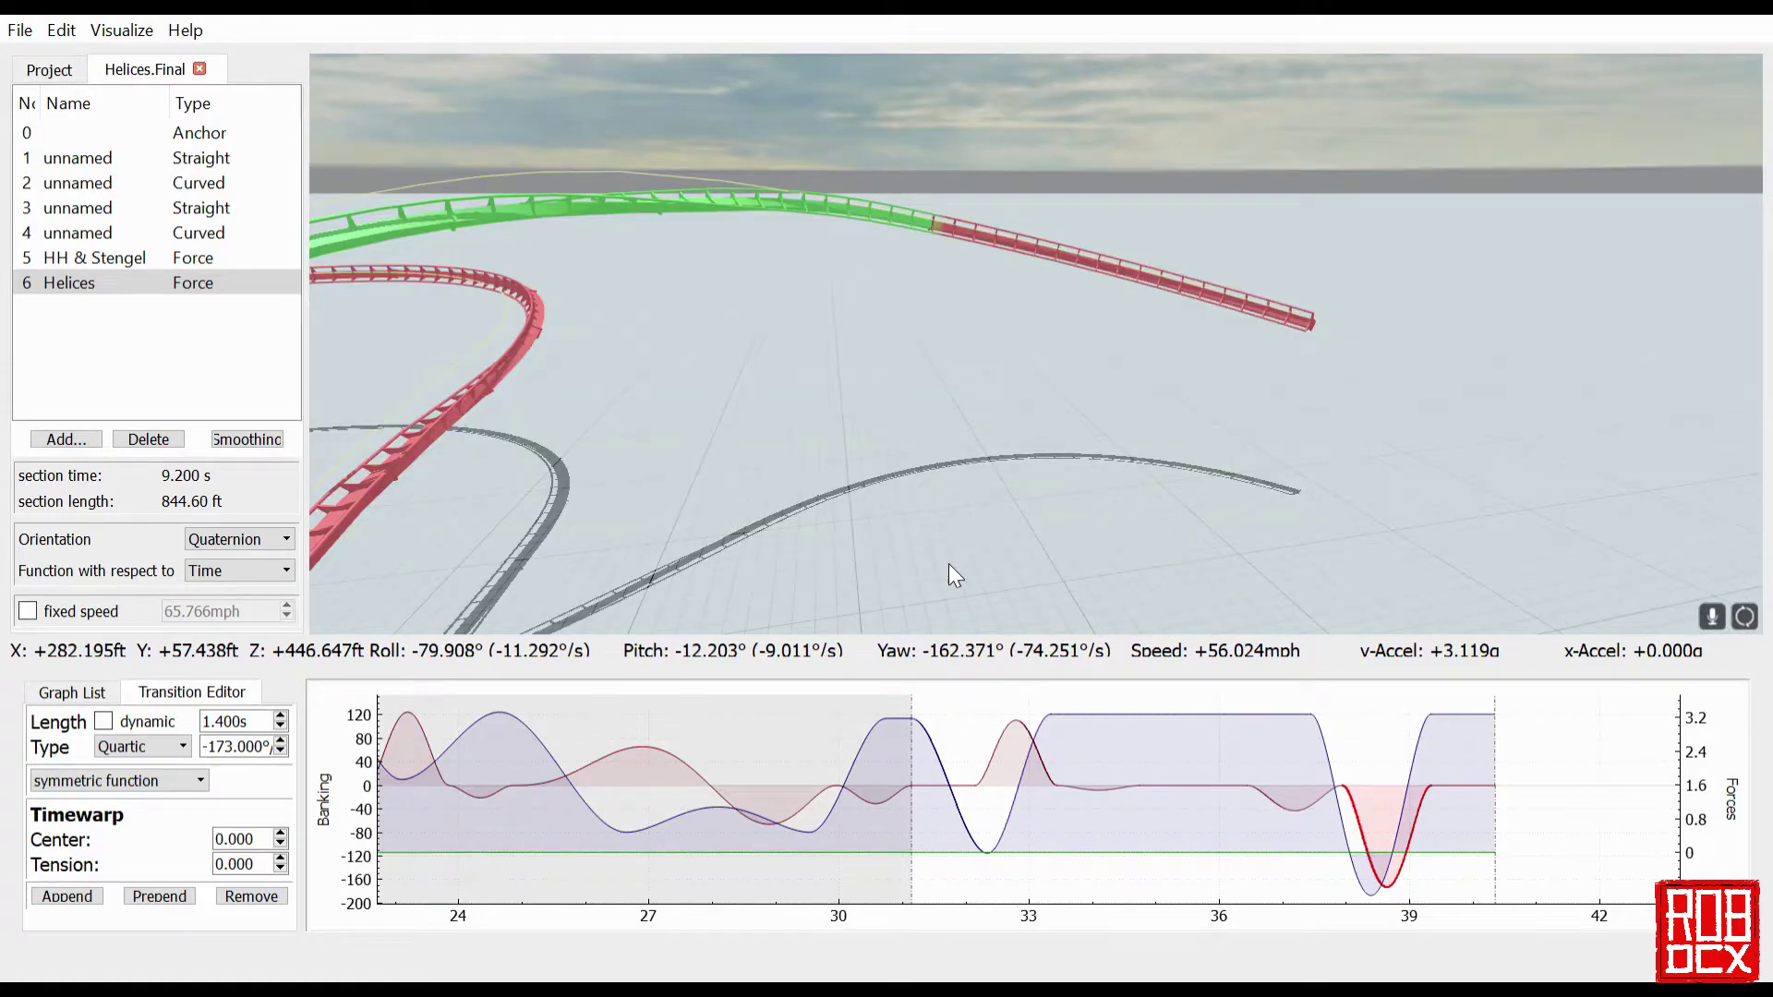
# - Shorten the -4.3 g normal force transition at the helix exit to 1.500 s
pyautogui.click(1422, 791)
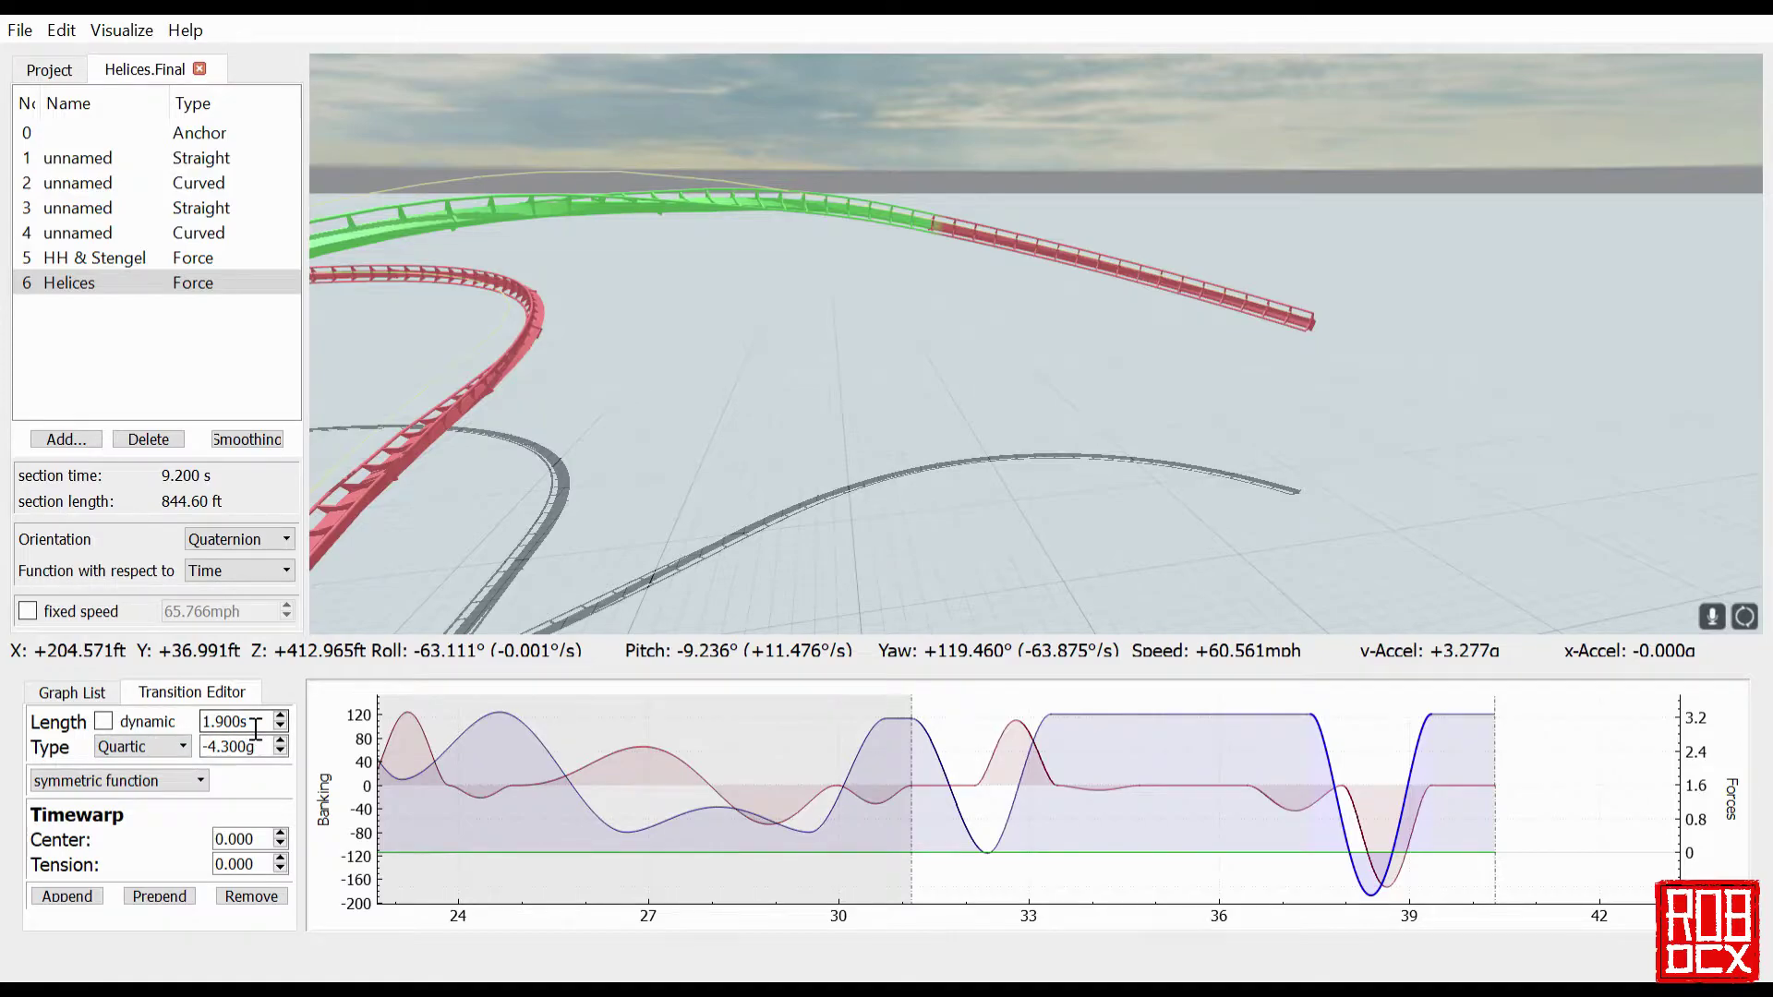
pyautogui.scroll(-4, 256, 729)
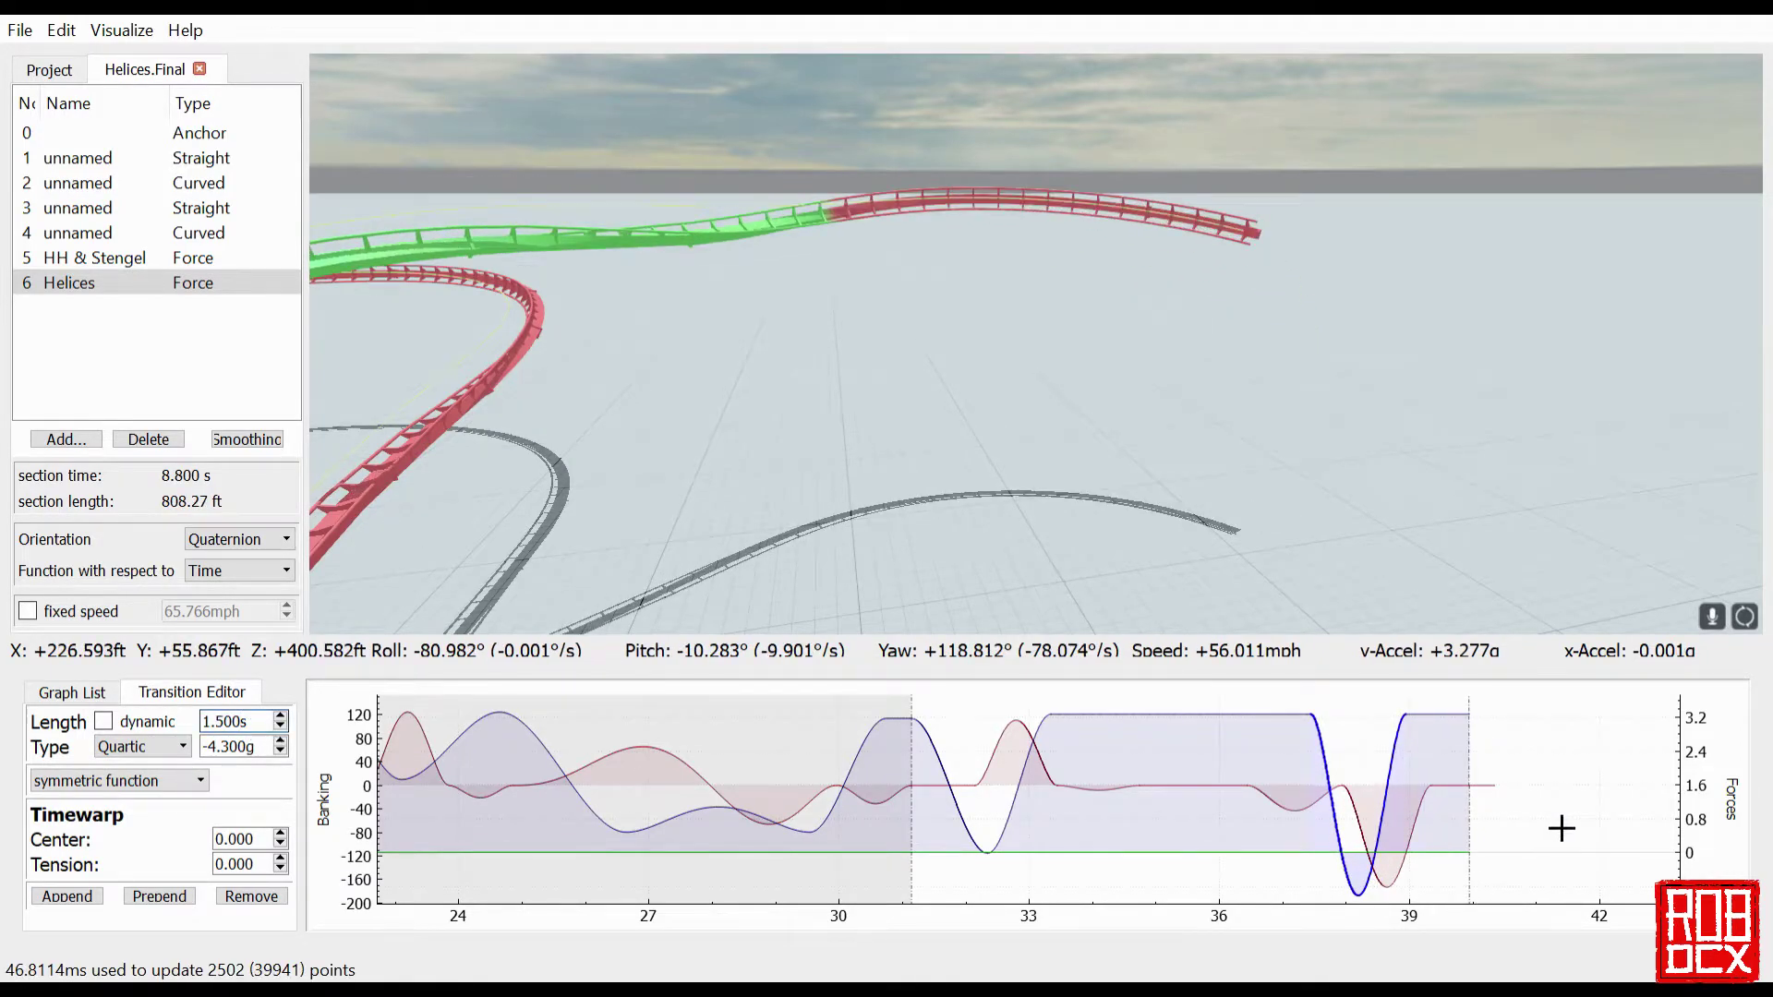
# - Lengthen the -4.3 g normal force transition at the helix exit to 2.000 s and check the exit's shape from other angles
pyautogui.click(1383, 845)
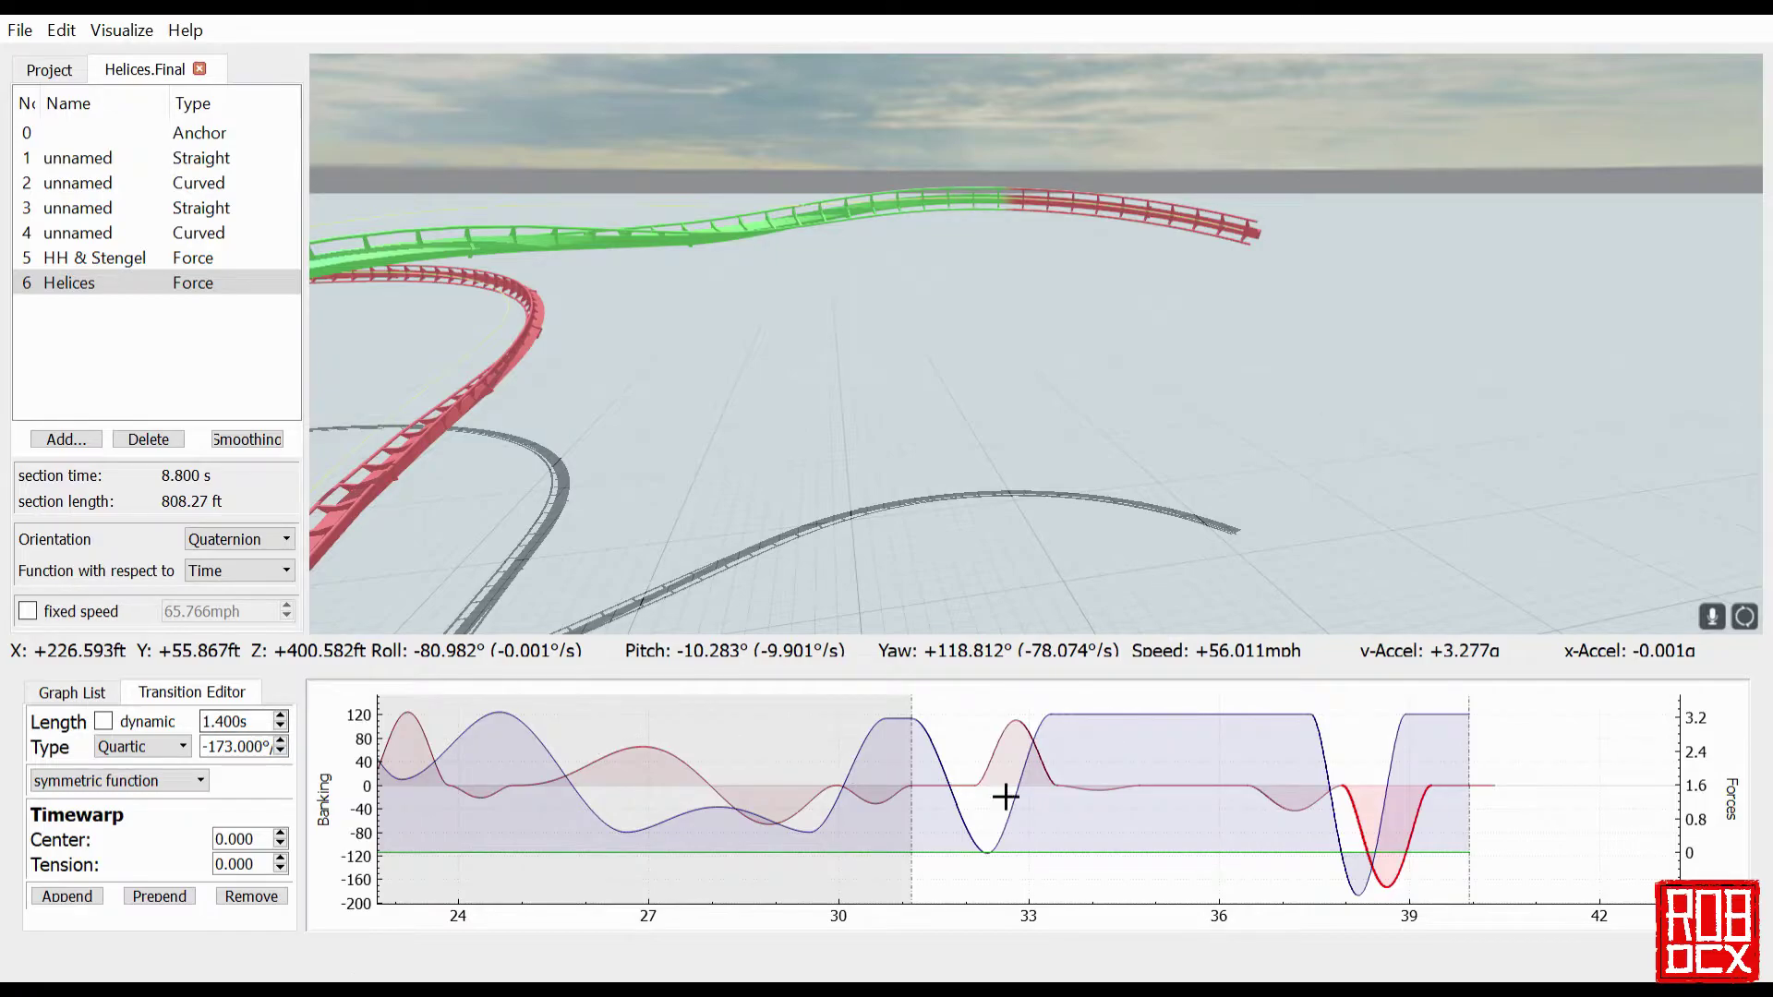
pyautogui.click(1410, 775)
pyautogui.scroll(5, 250, 730)
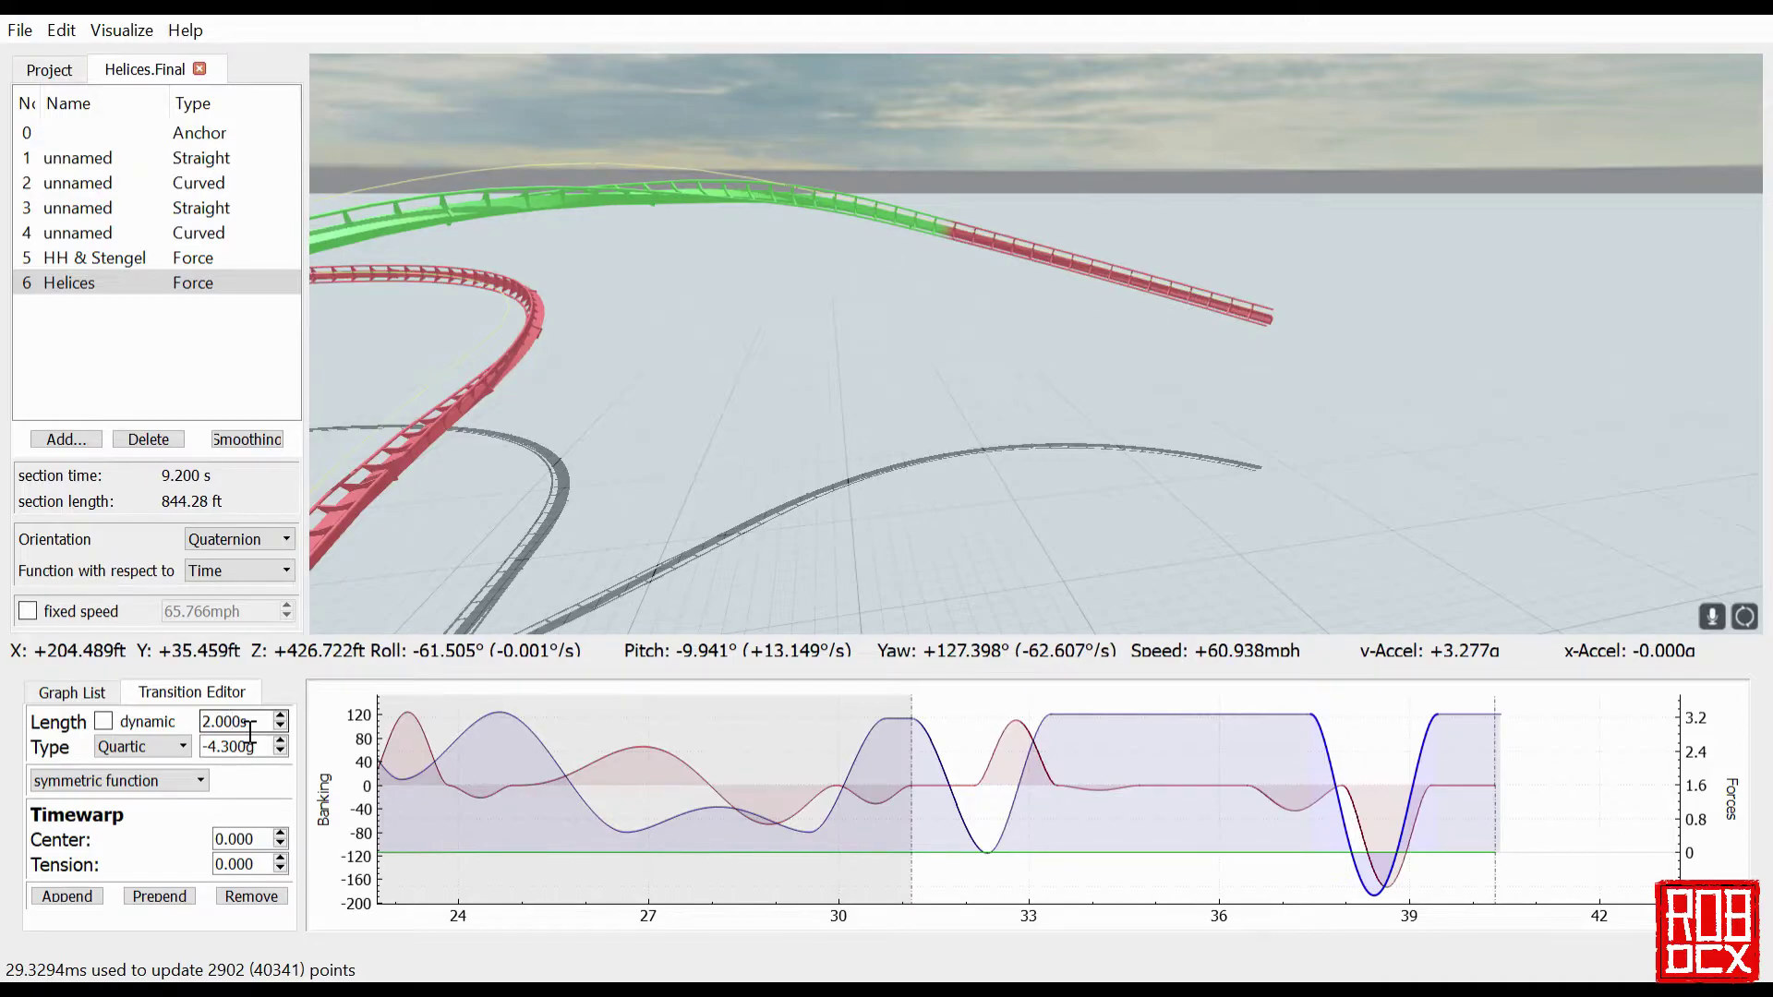
pyautogui.moveTo(1114, 490); pyautogui.dragTo(882, 471)
pyautogui.press('d')
pyautogui.moveTo(859, 565); pyautogui.dragTo(845, 565)
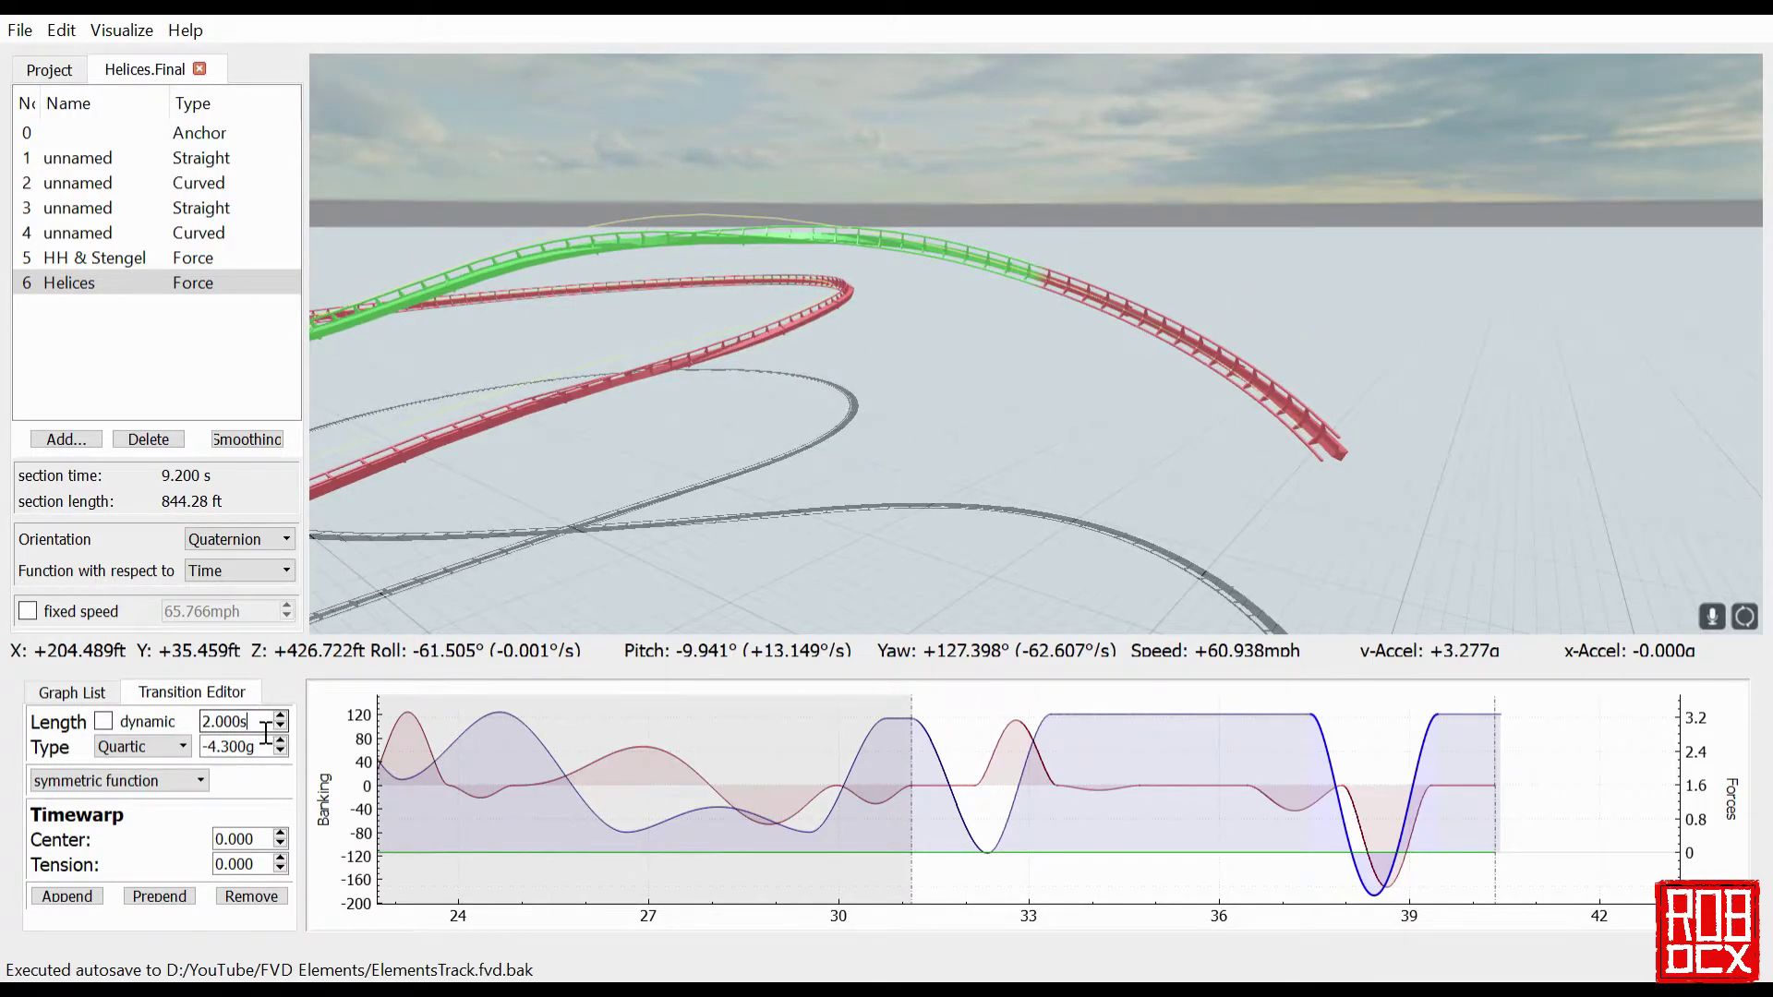
pyautogui.scroll(-1, 266, 732)
pyautogui.moveTo(786, 590); pyautogui.dragTo(600, 576)
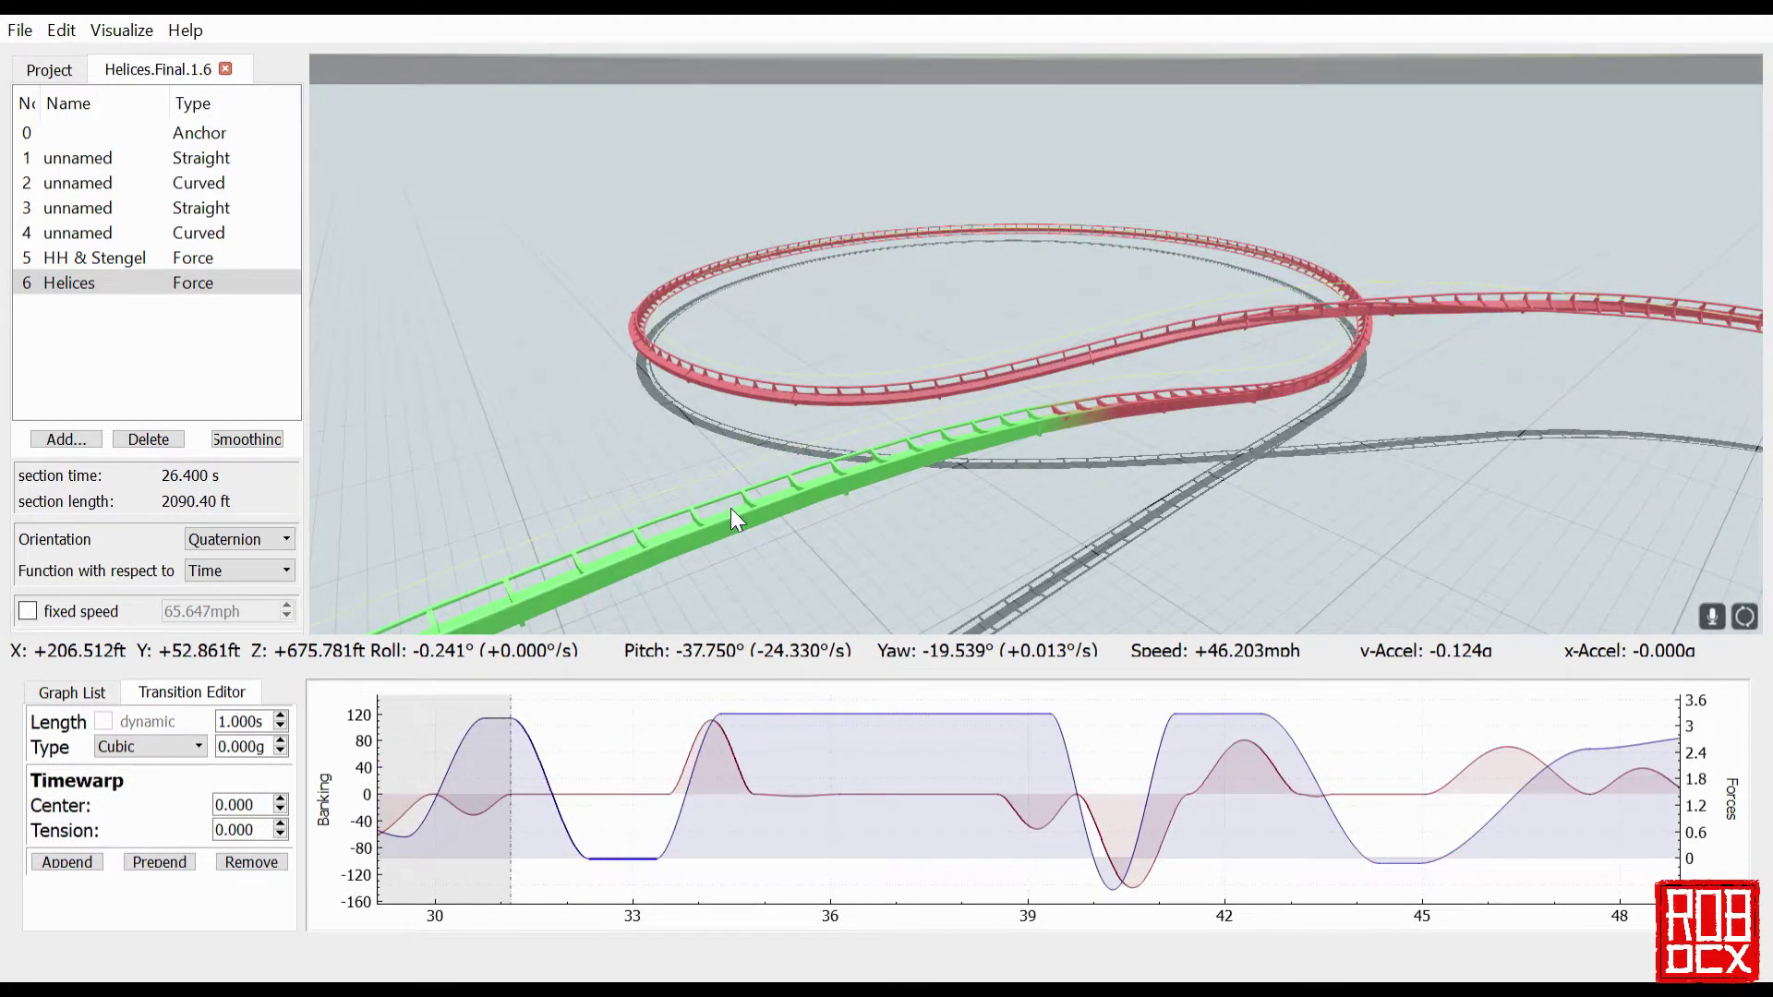
# - Examine the drop into the first helix of Helices.Final.1.6 from several angles, along with its opening flat roll transition
pyautogui.moveTo(943, 485); pyautogui.dragTo(716, 573)
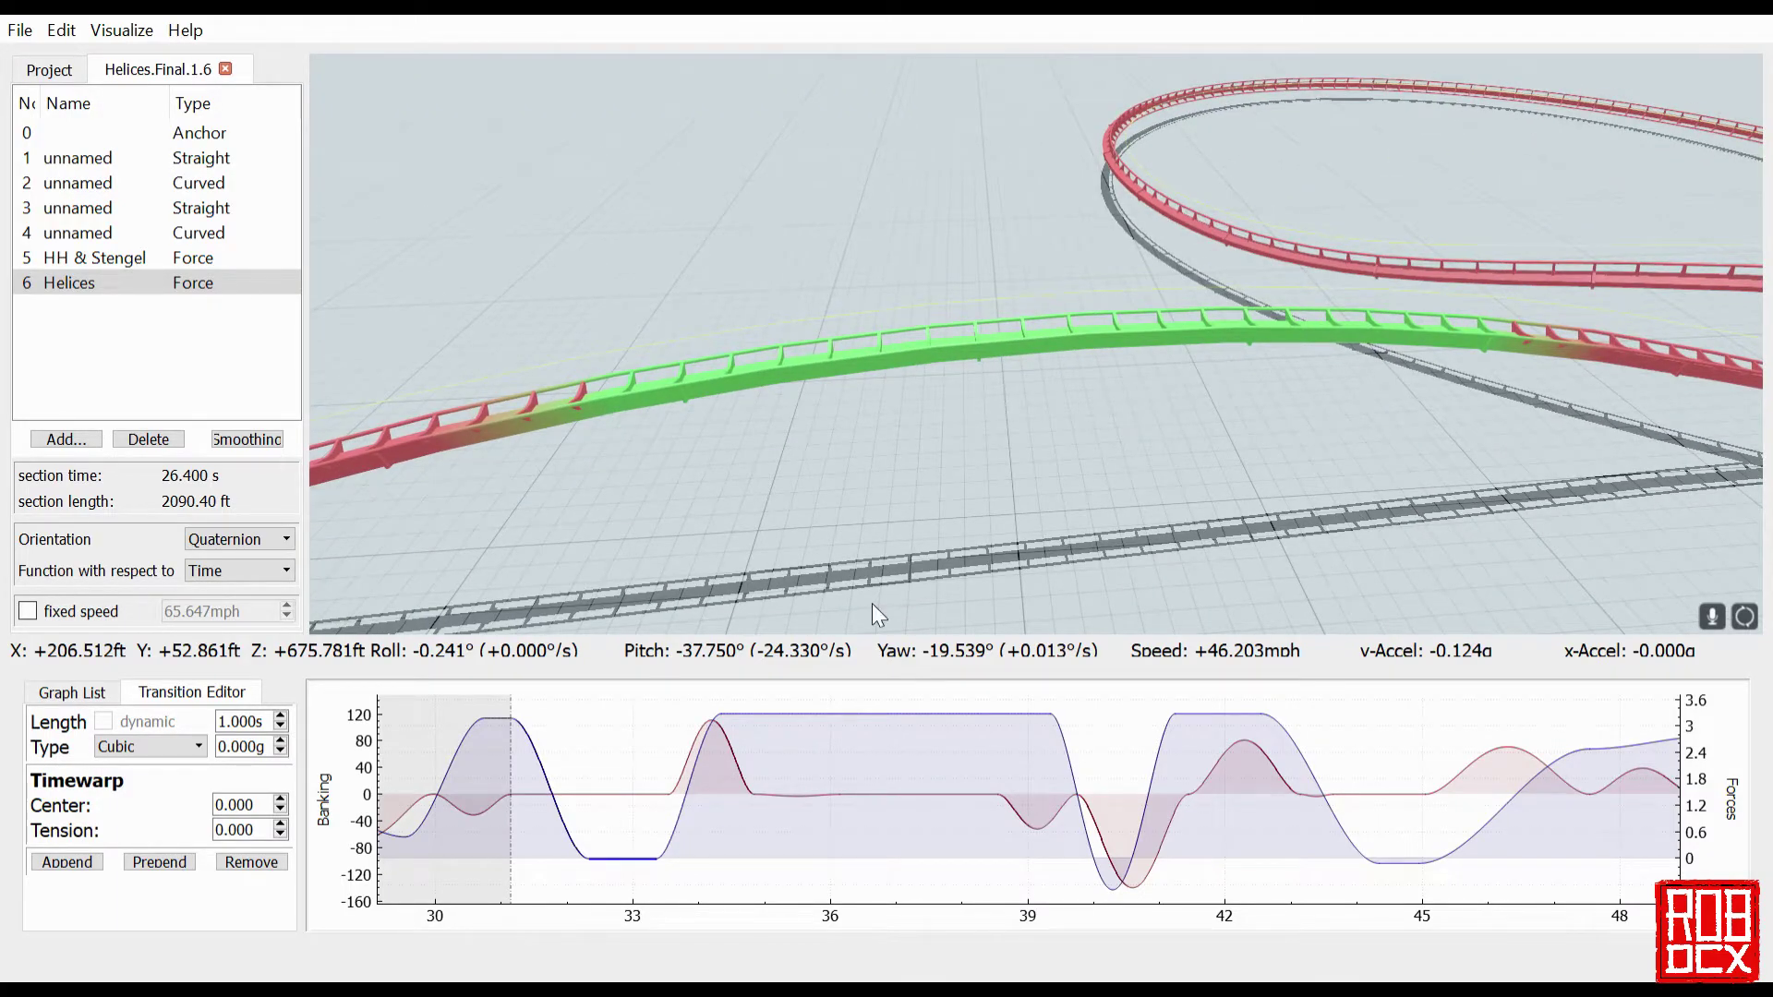
pyautogui.moveTo(977, 469); pyautogui.dragTo(1177, 430)
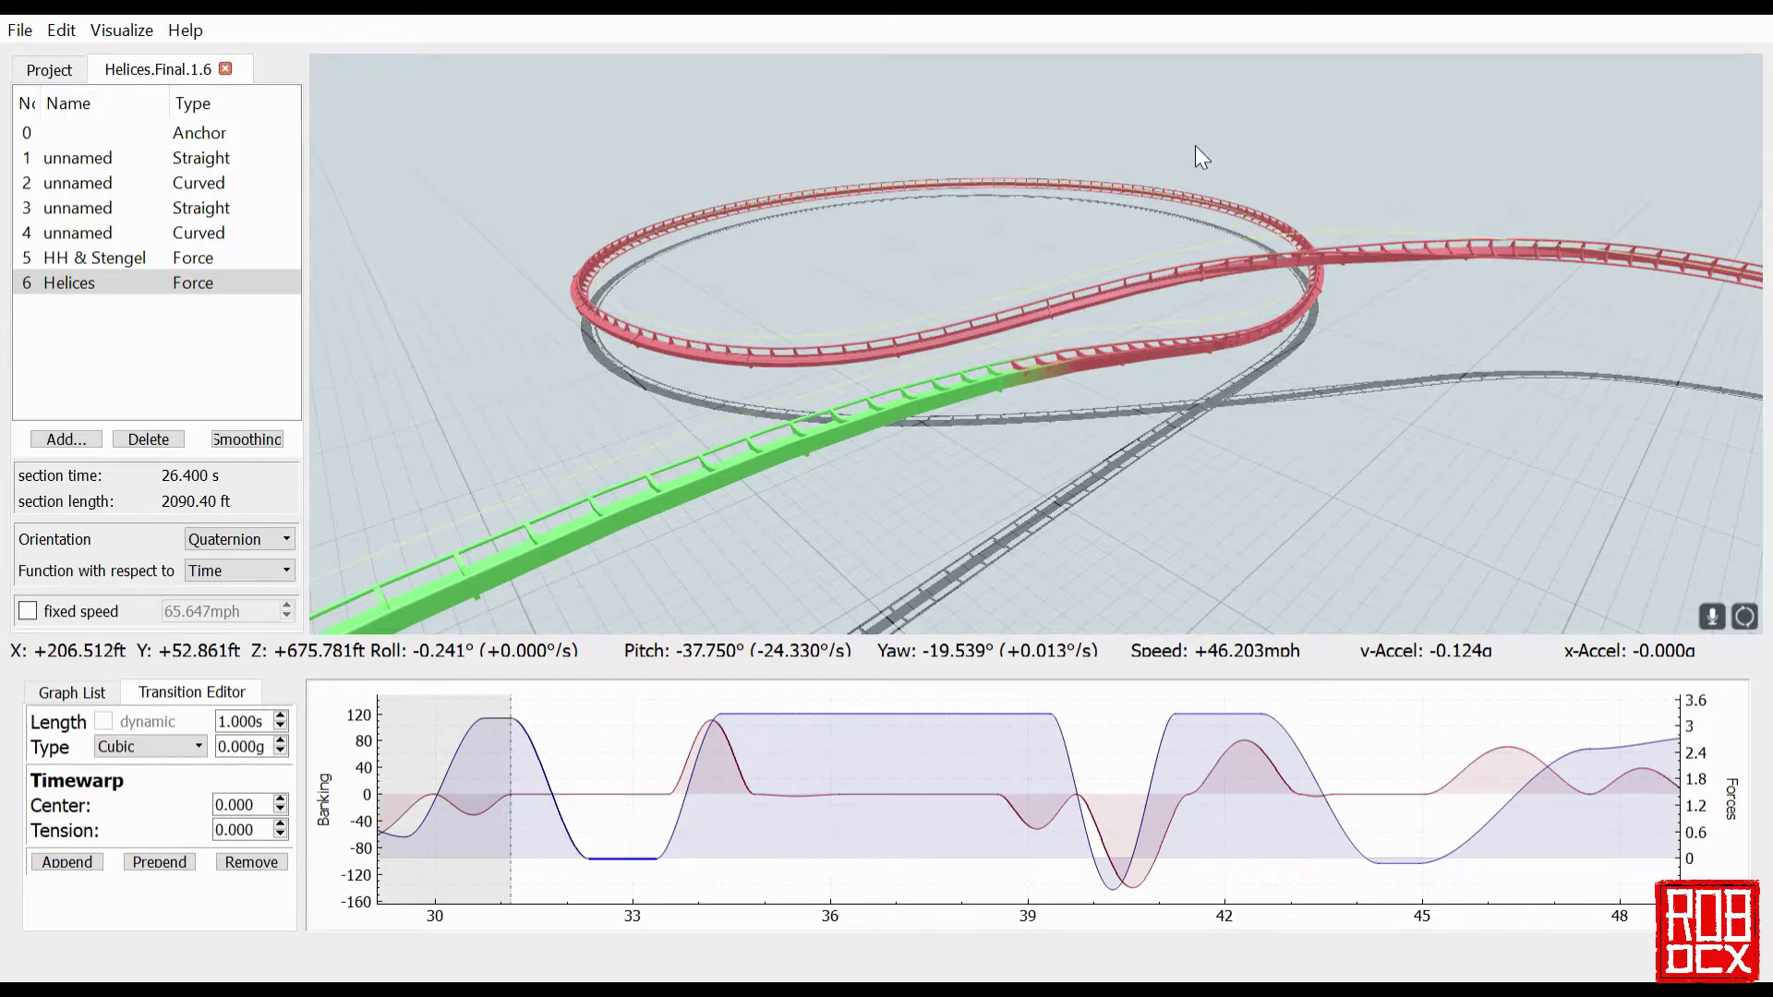
pyautogui.moveTo(976, 442); pyautogui.dragTo(904, 480)
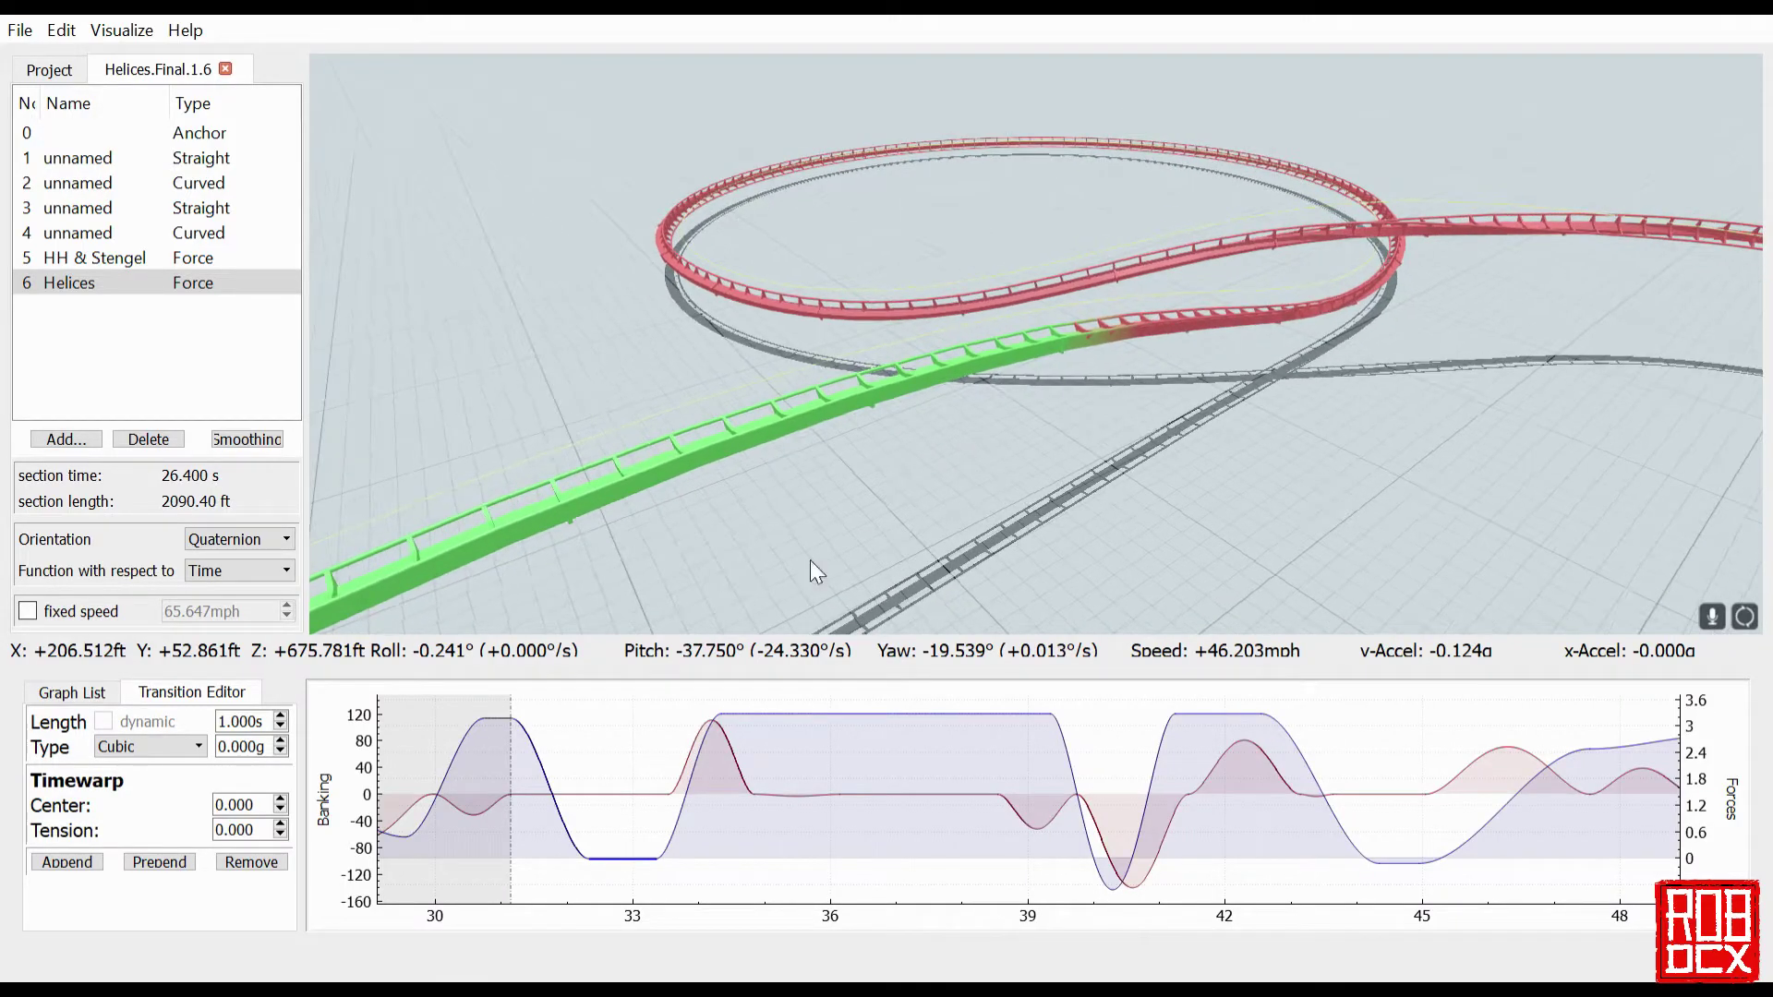
pyautogui.moveTo(947, 478); pyautogui.dragTo(809, 476)
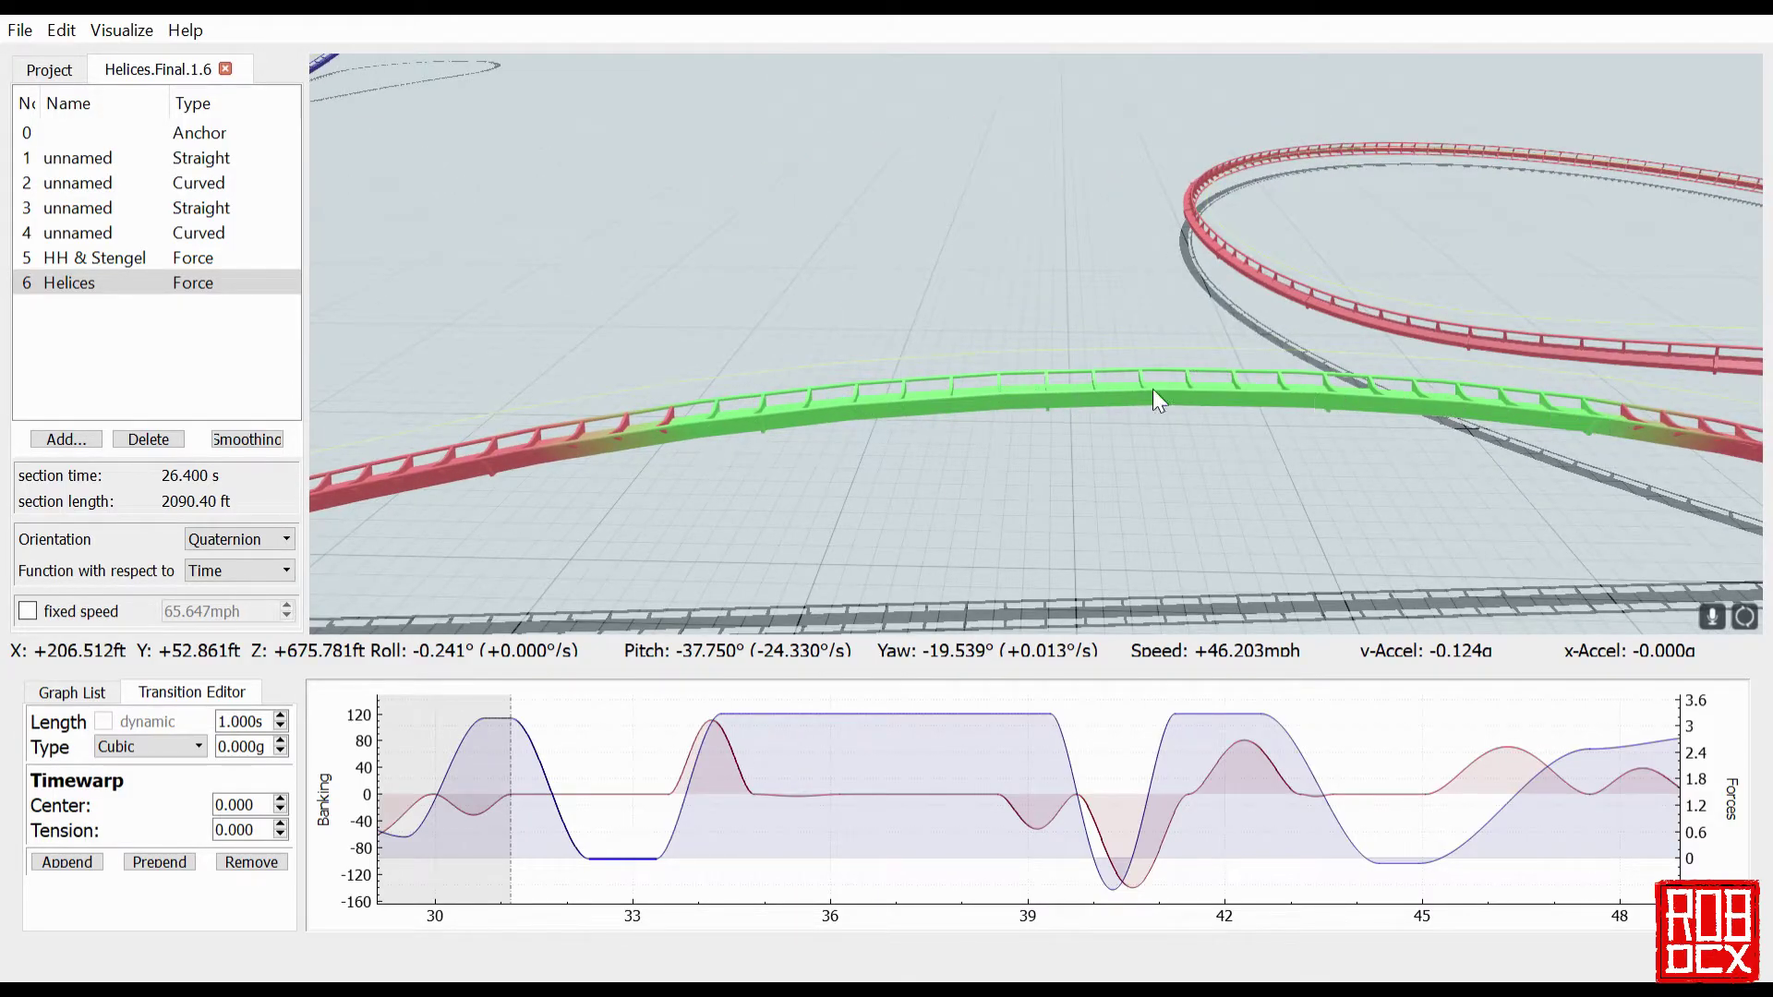
pyautogui.moveTo(1025, 502); pyautogui.dragTo(1173, 503)
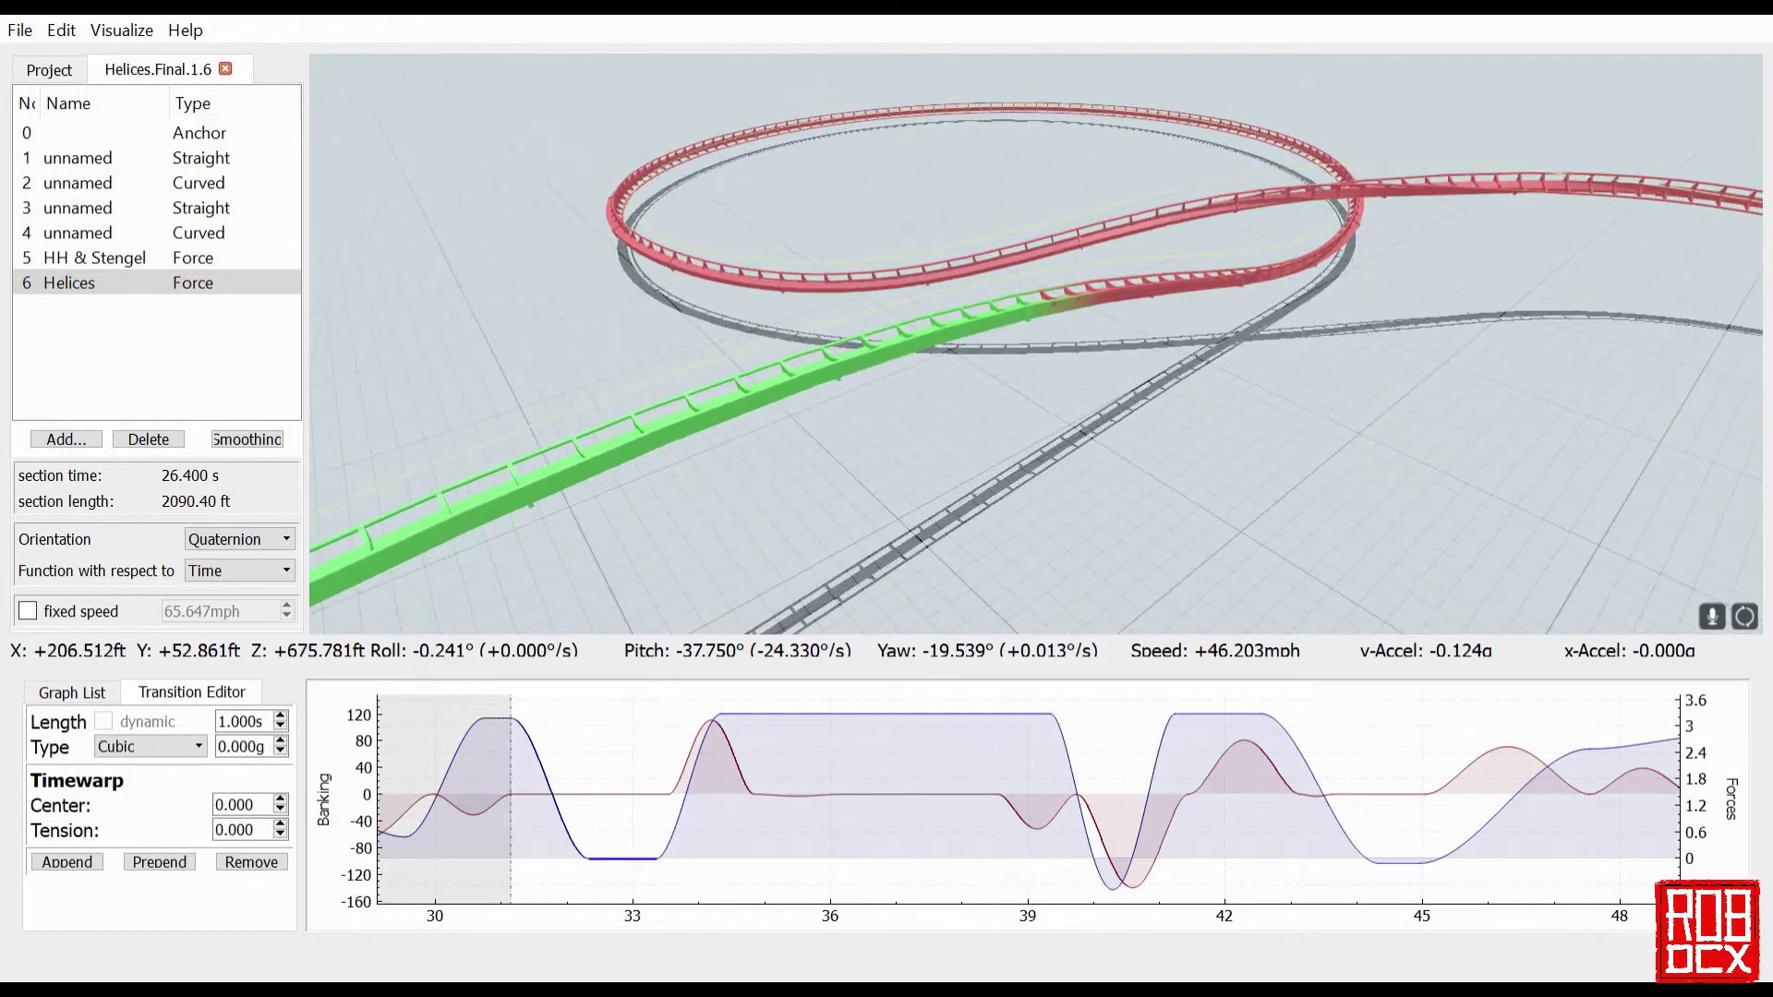
pyautogui.click(647, 812)
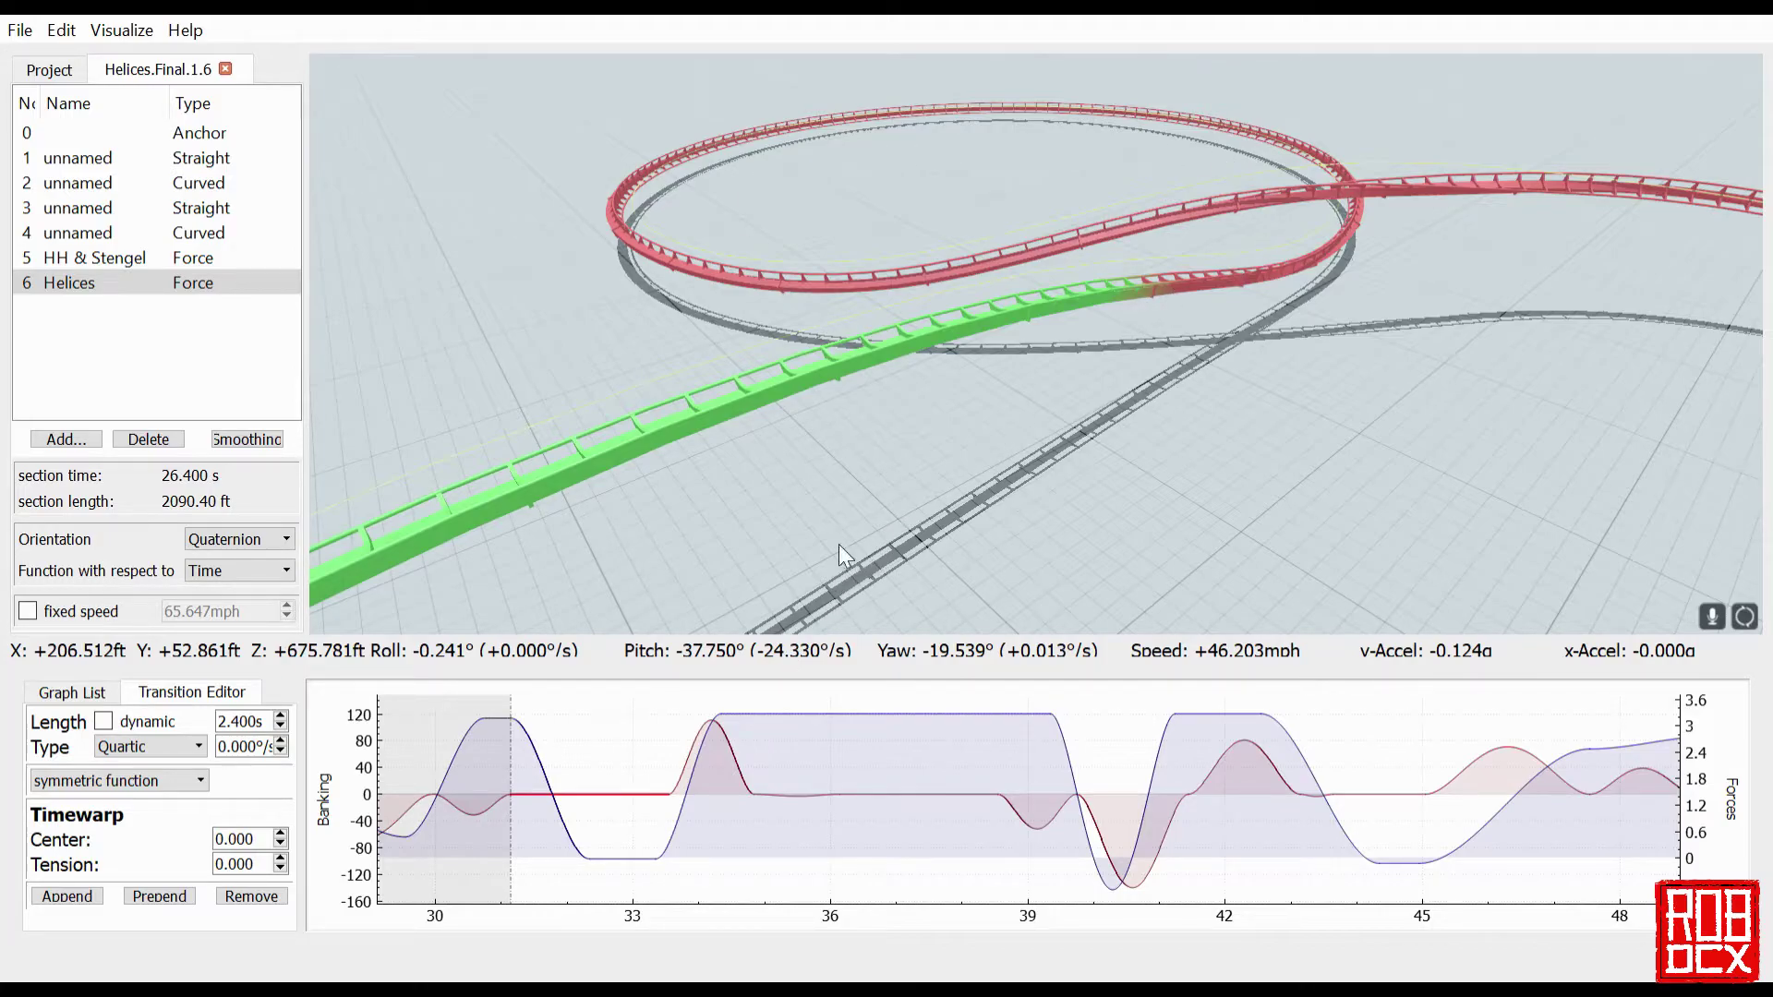
pyautogui.moveTo(1035, 343); pyautogui.dragTo(1312, 260)
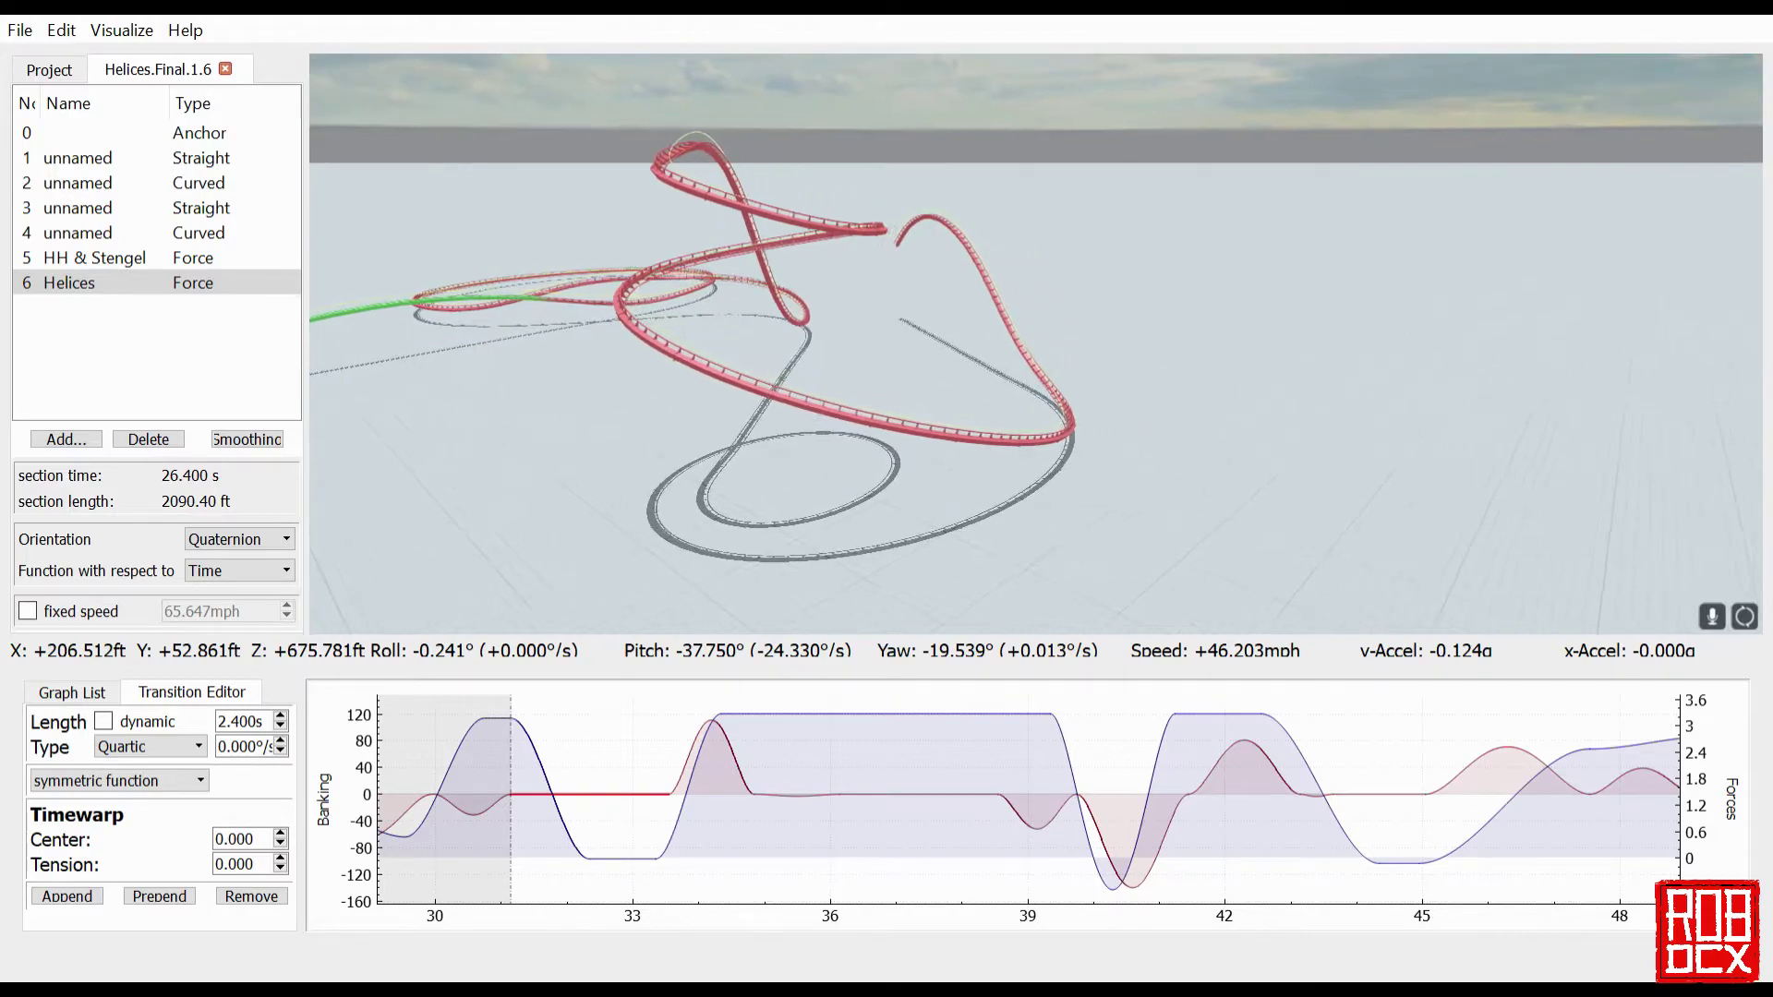
# - Examine the second helix's entry: the flat normal force transition, the 2.6 g force increase and the first roll transition
pyautogui.moveTo(1127, 751); pyautogui.dragTo(542, 724)
pyautogui.moveTo(675, 750); pyautogui.dragTo(435, 752)
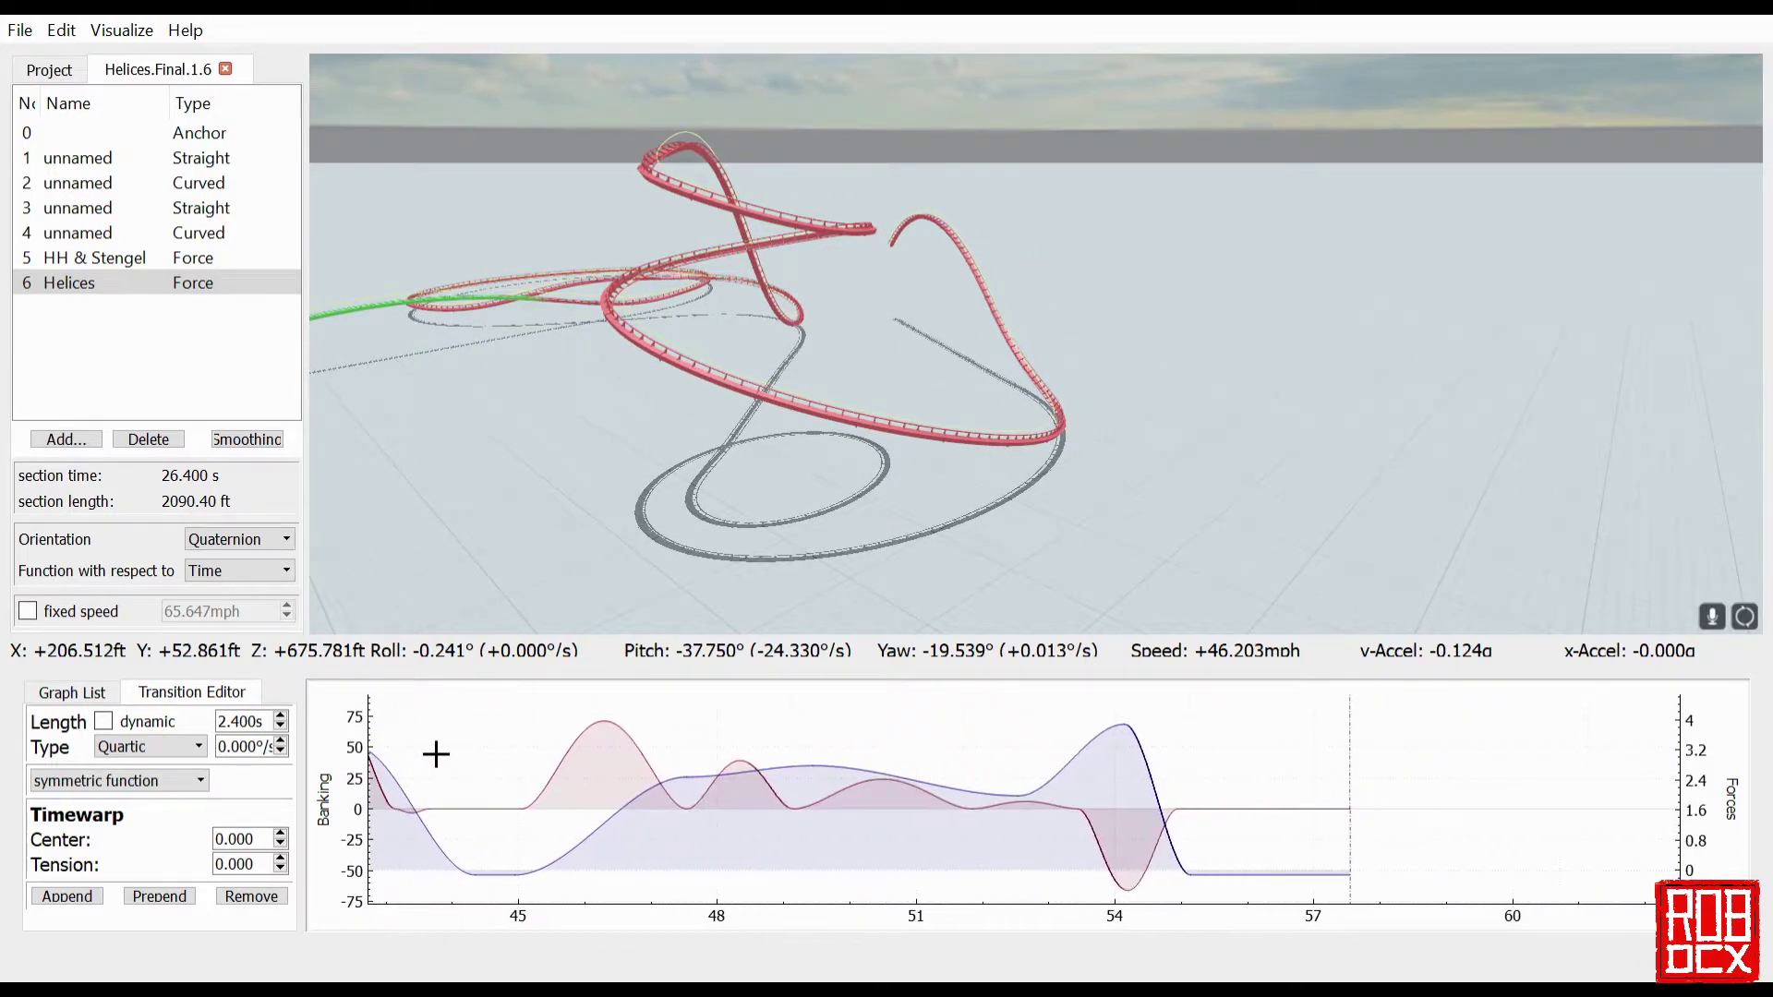
pyautogui.moveTo(601, 800); pyautogui.dragTo(487, 788)
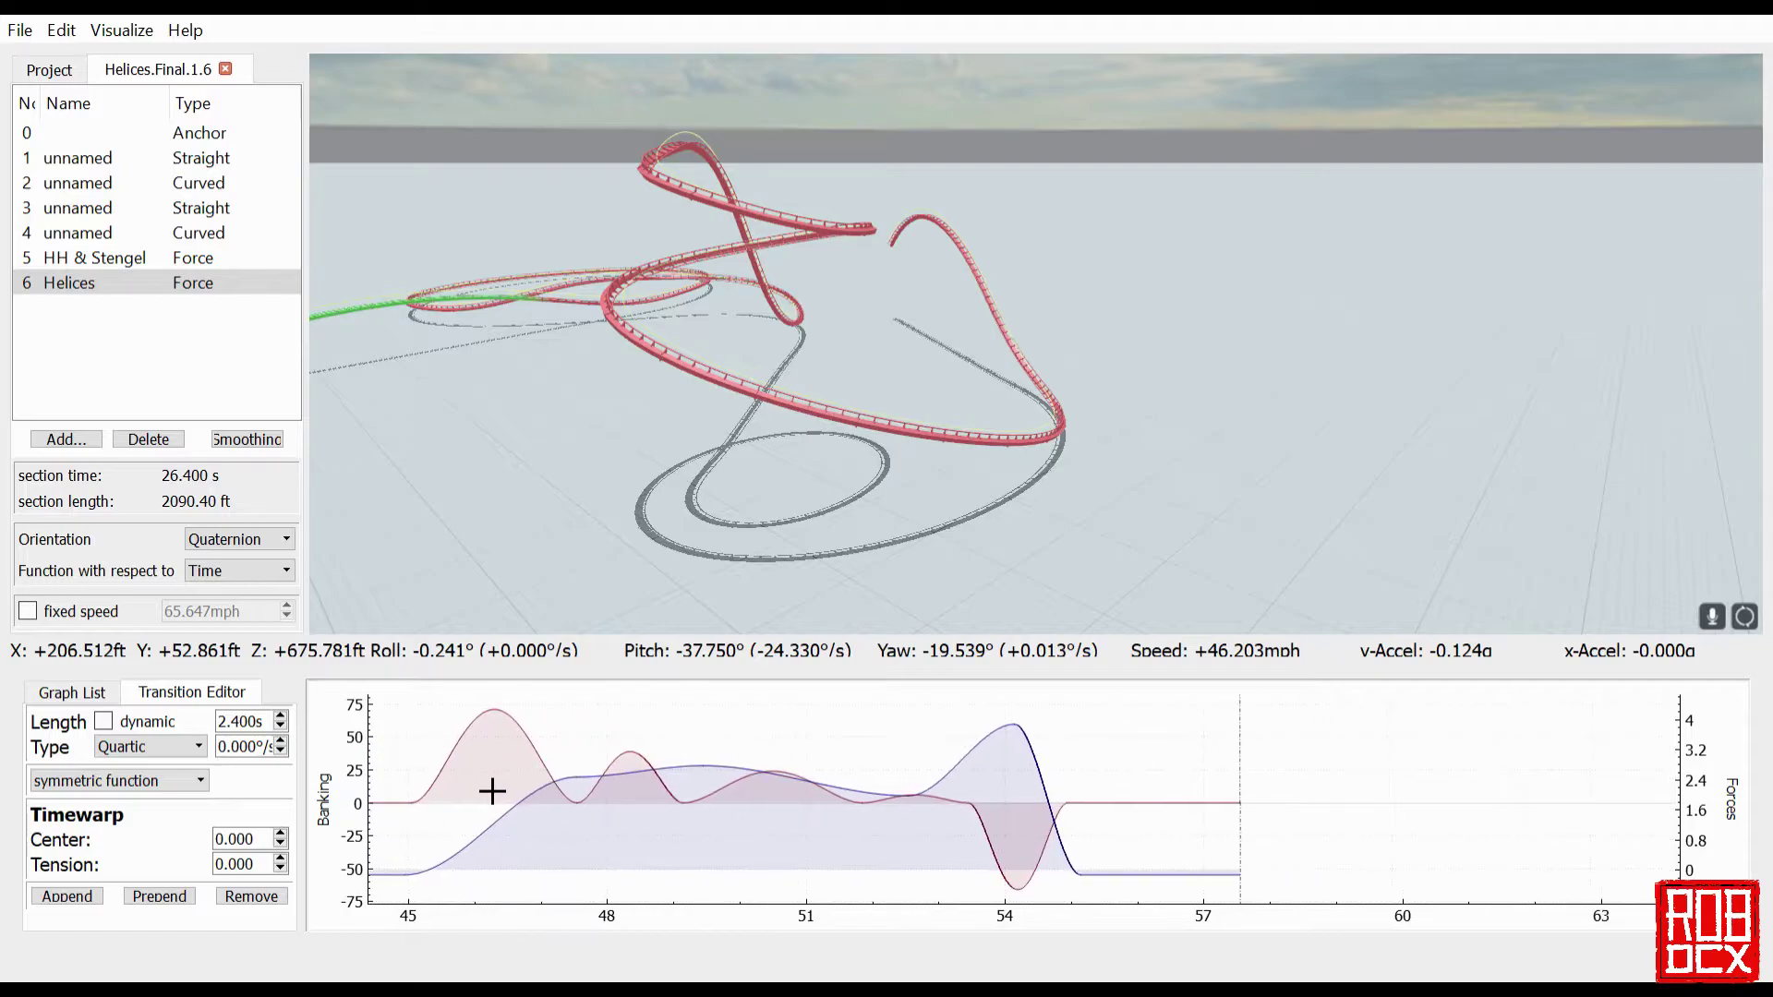
pyautogui.click(474, 890)
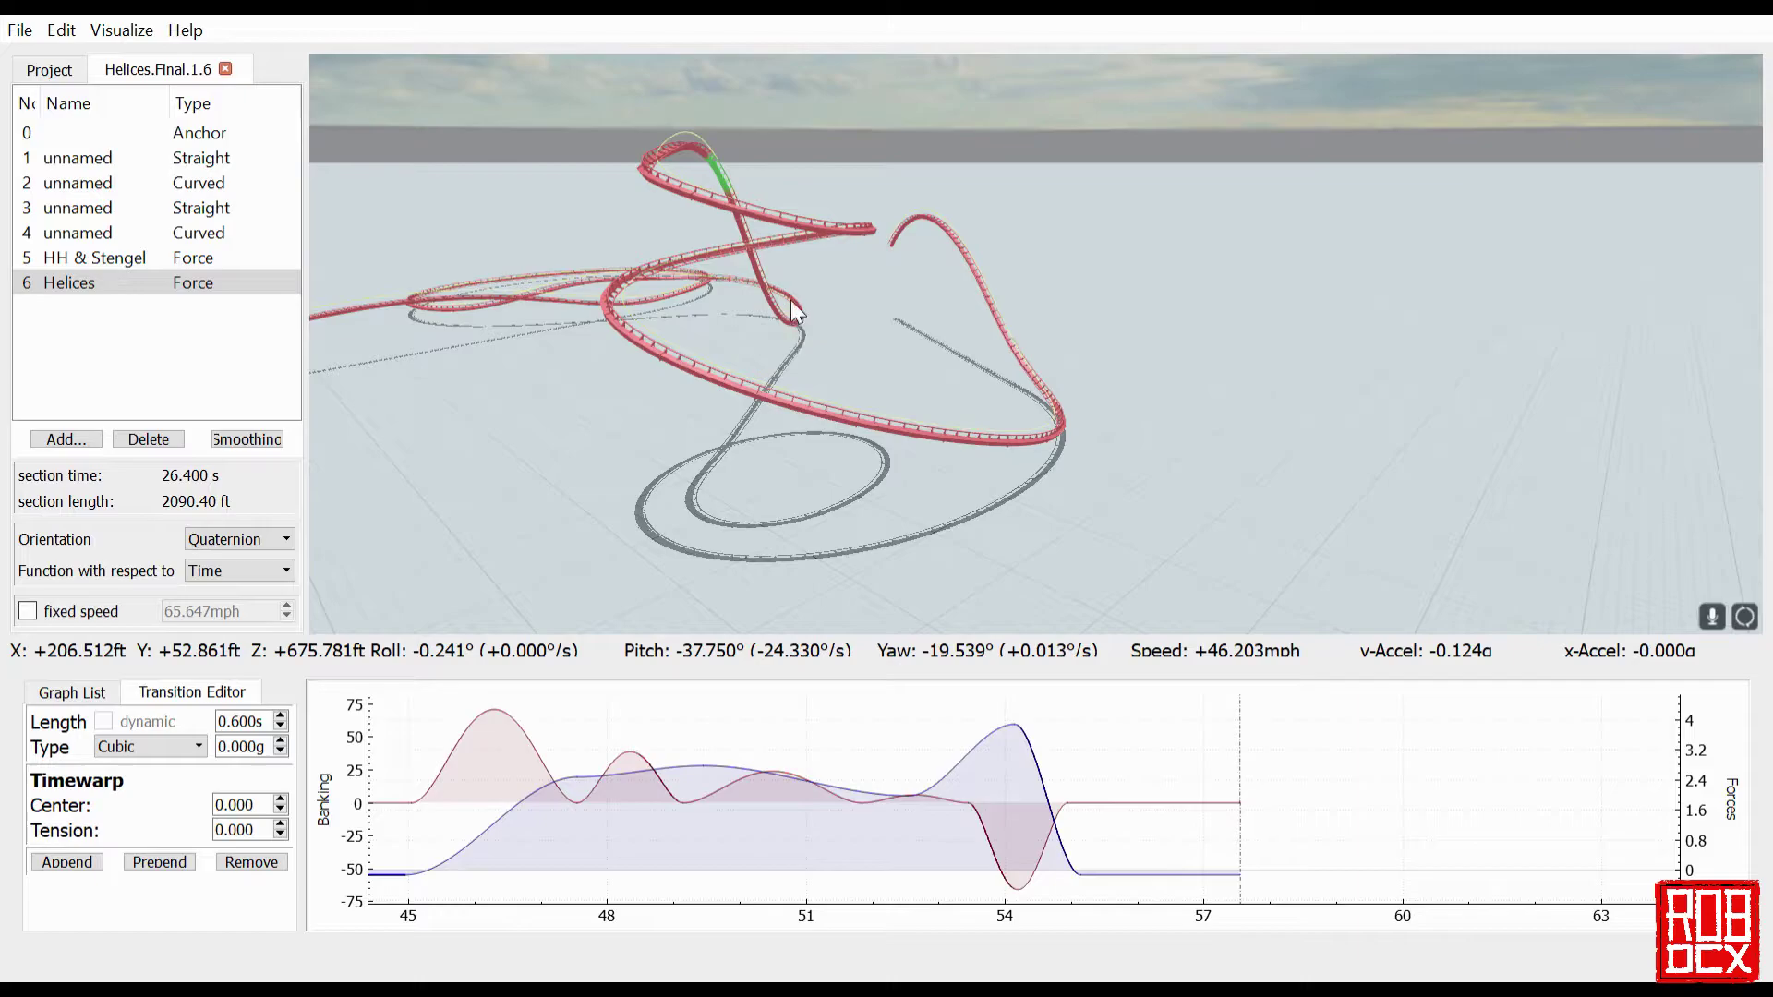
pyautogui.click(499, 844)
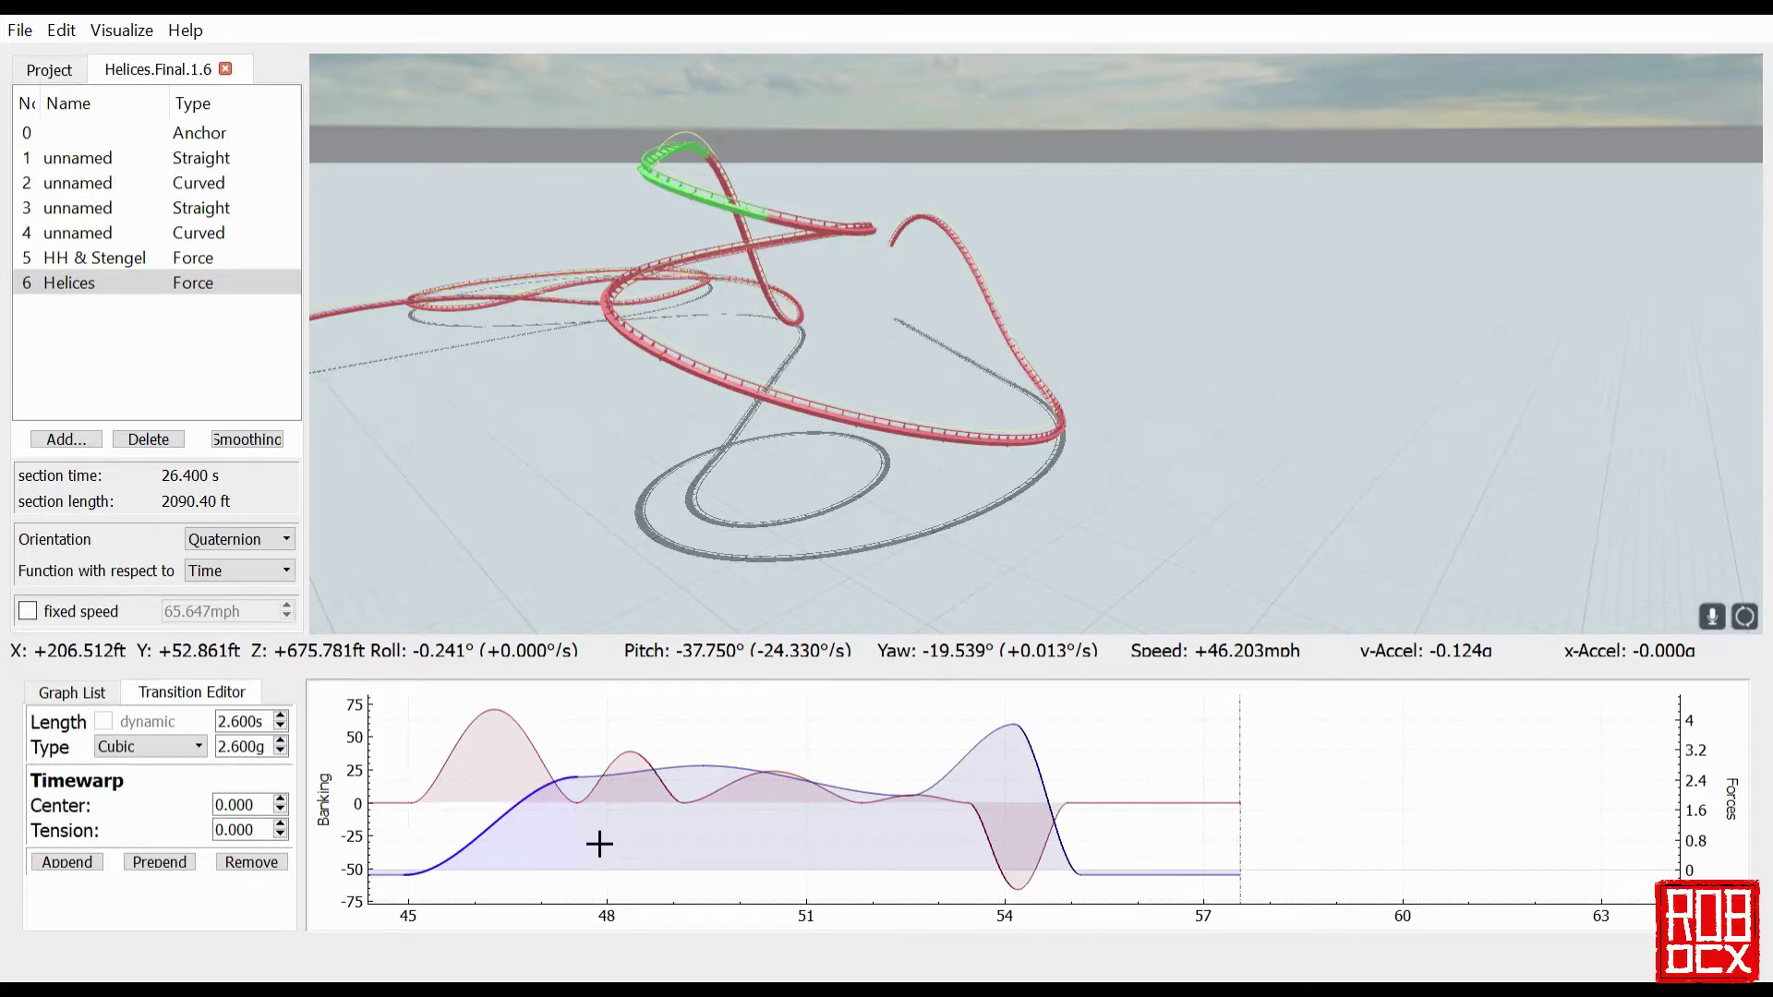
pyautogui.click(460, 778)
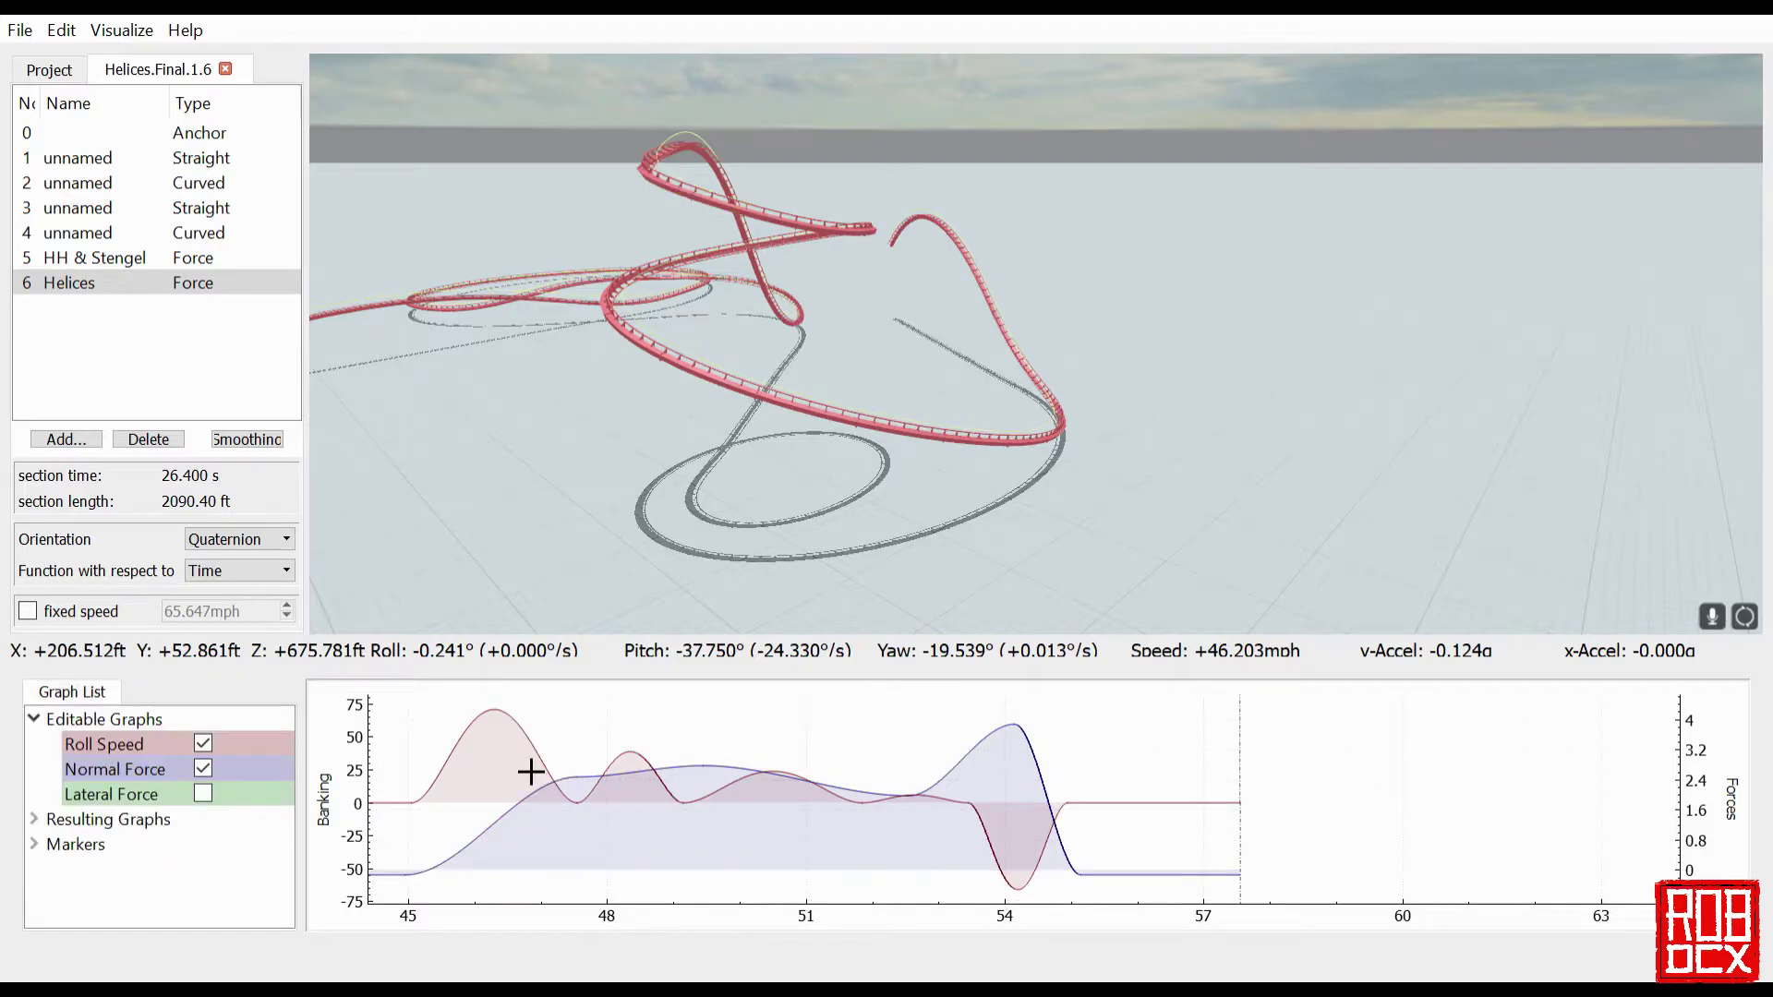
pyautogui.click(468, 773)
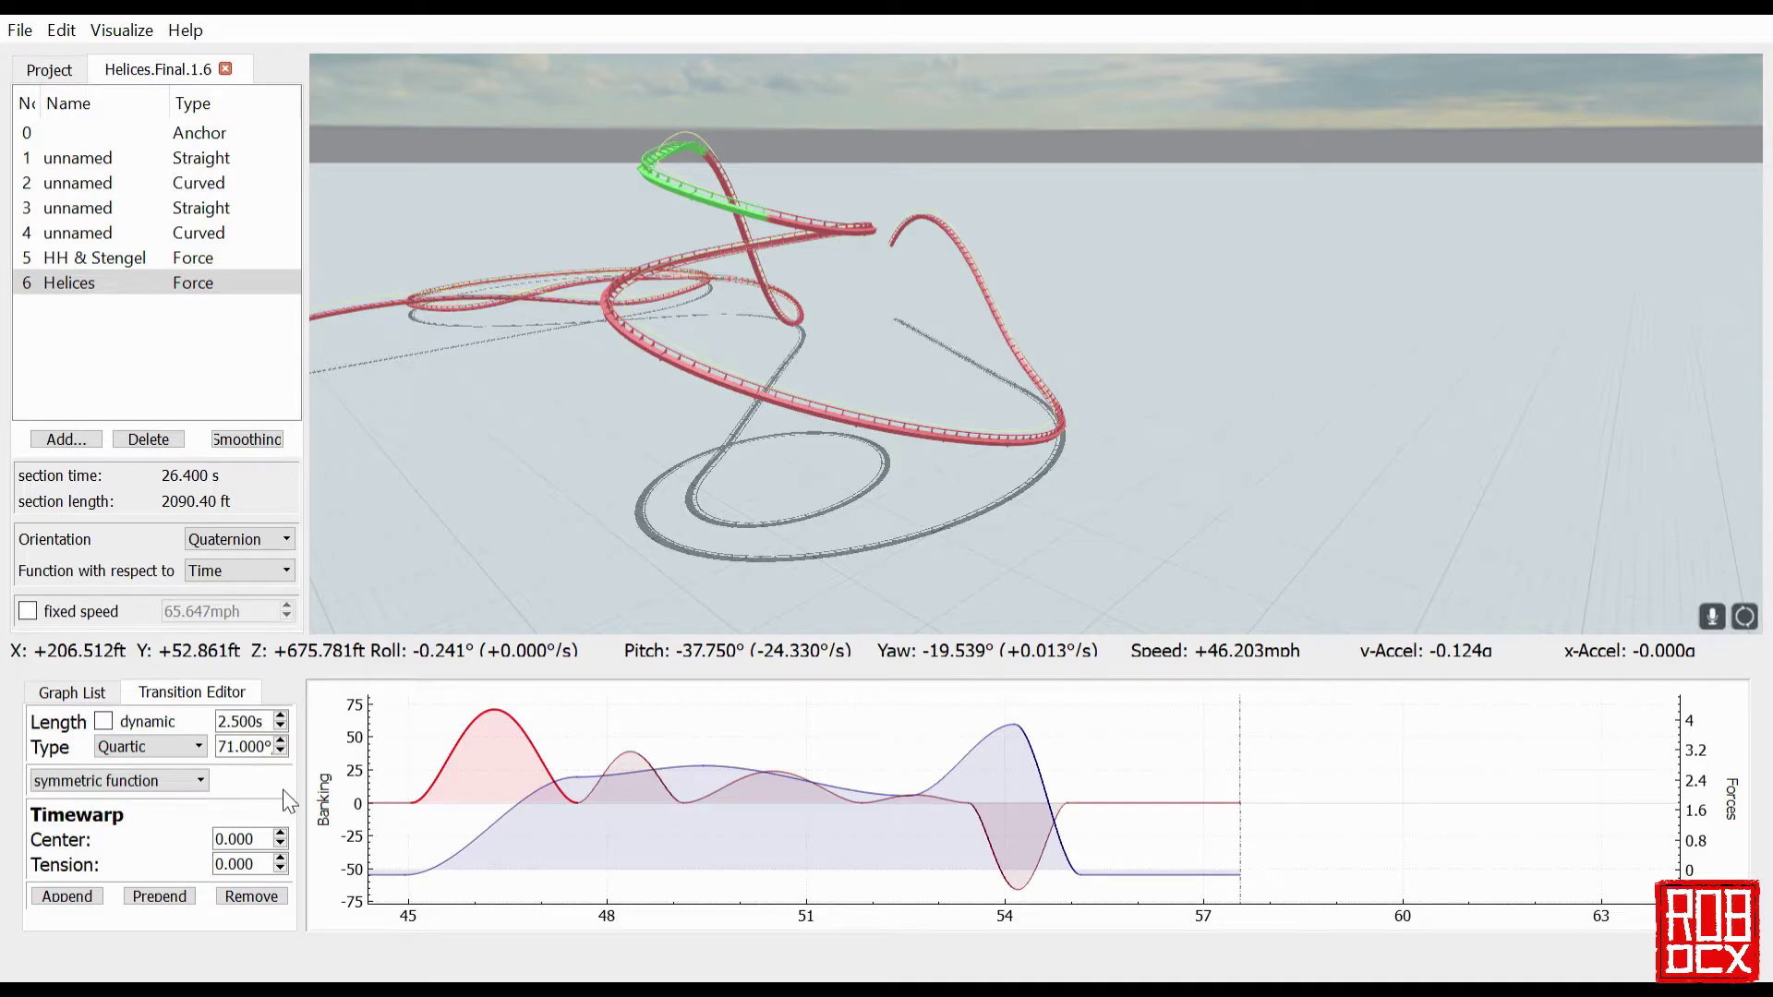
# - Examine the second, third and fourth roll transitions of the second helix and the track each one covers
pyautogui.click(616, 812)
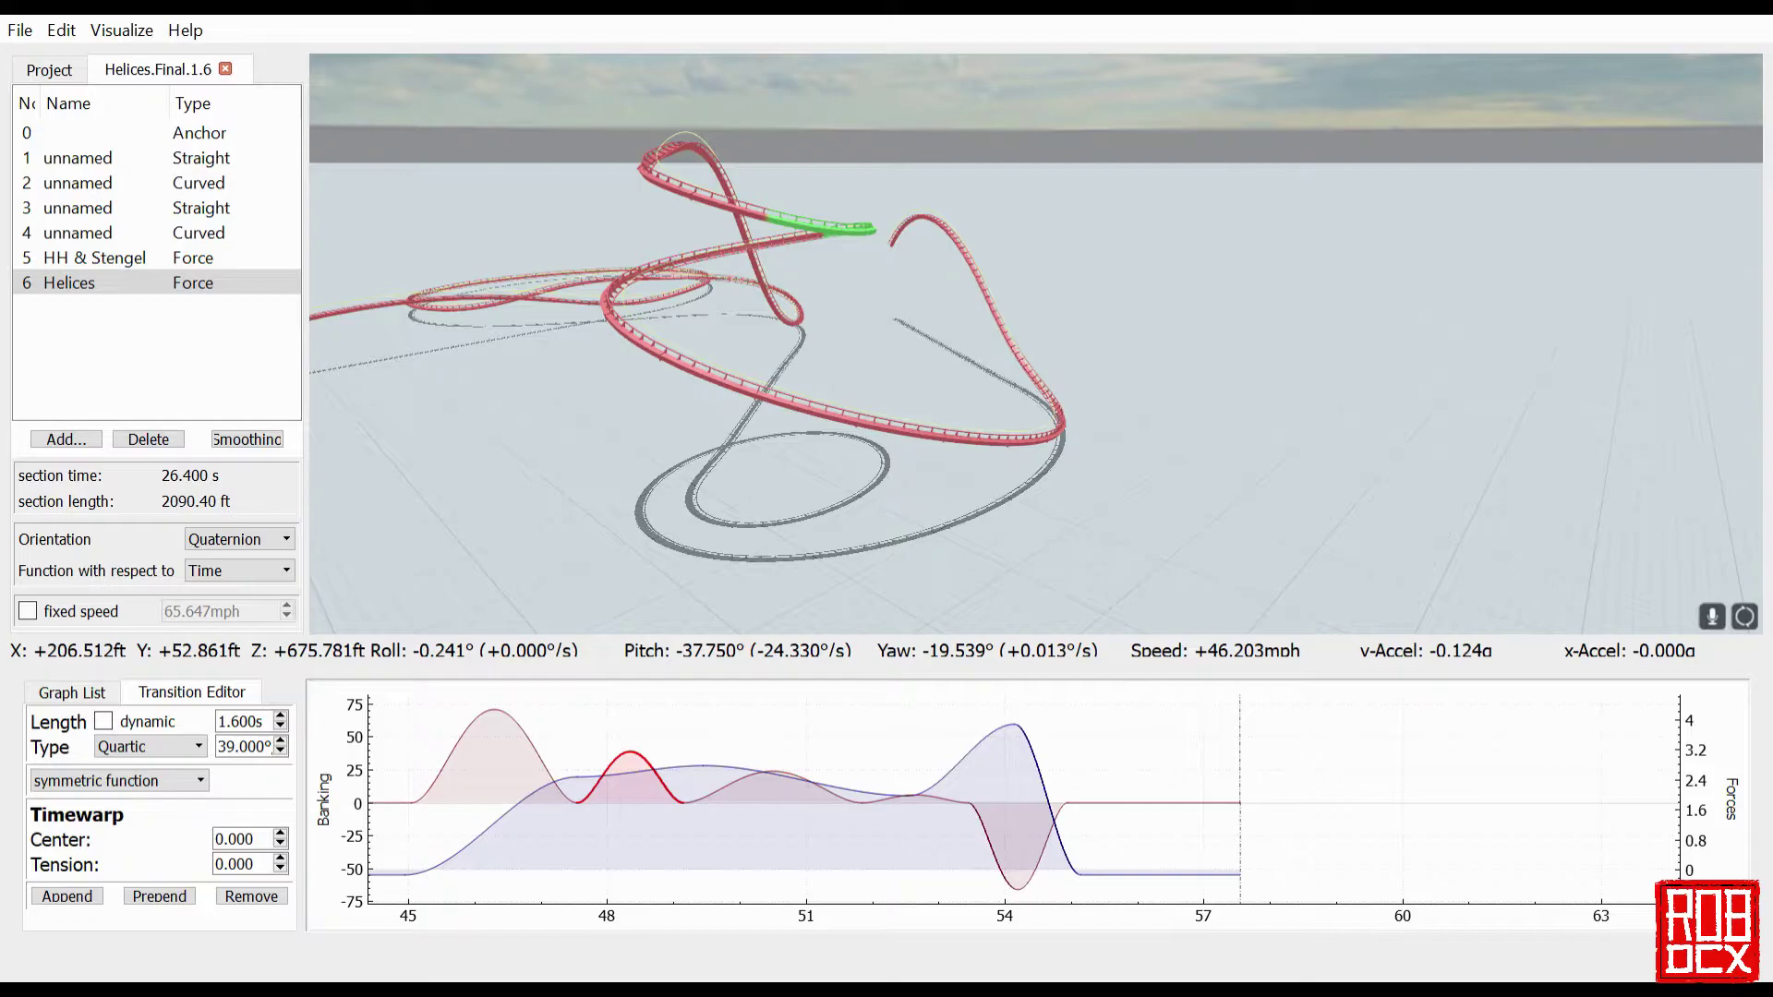
pyautogui.press('a')
pyautogui.moveTo(1035, 343); pyautogui.dragTo(925, 405)
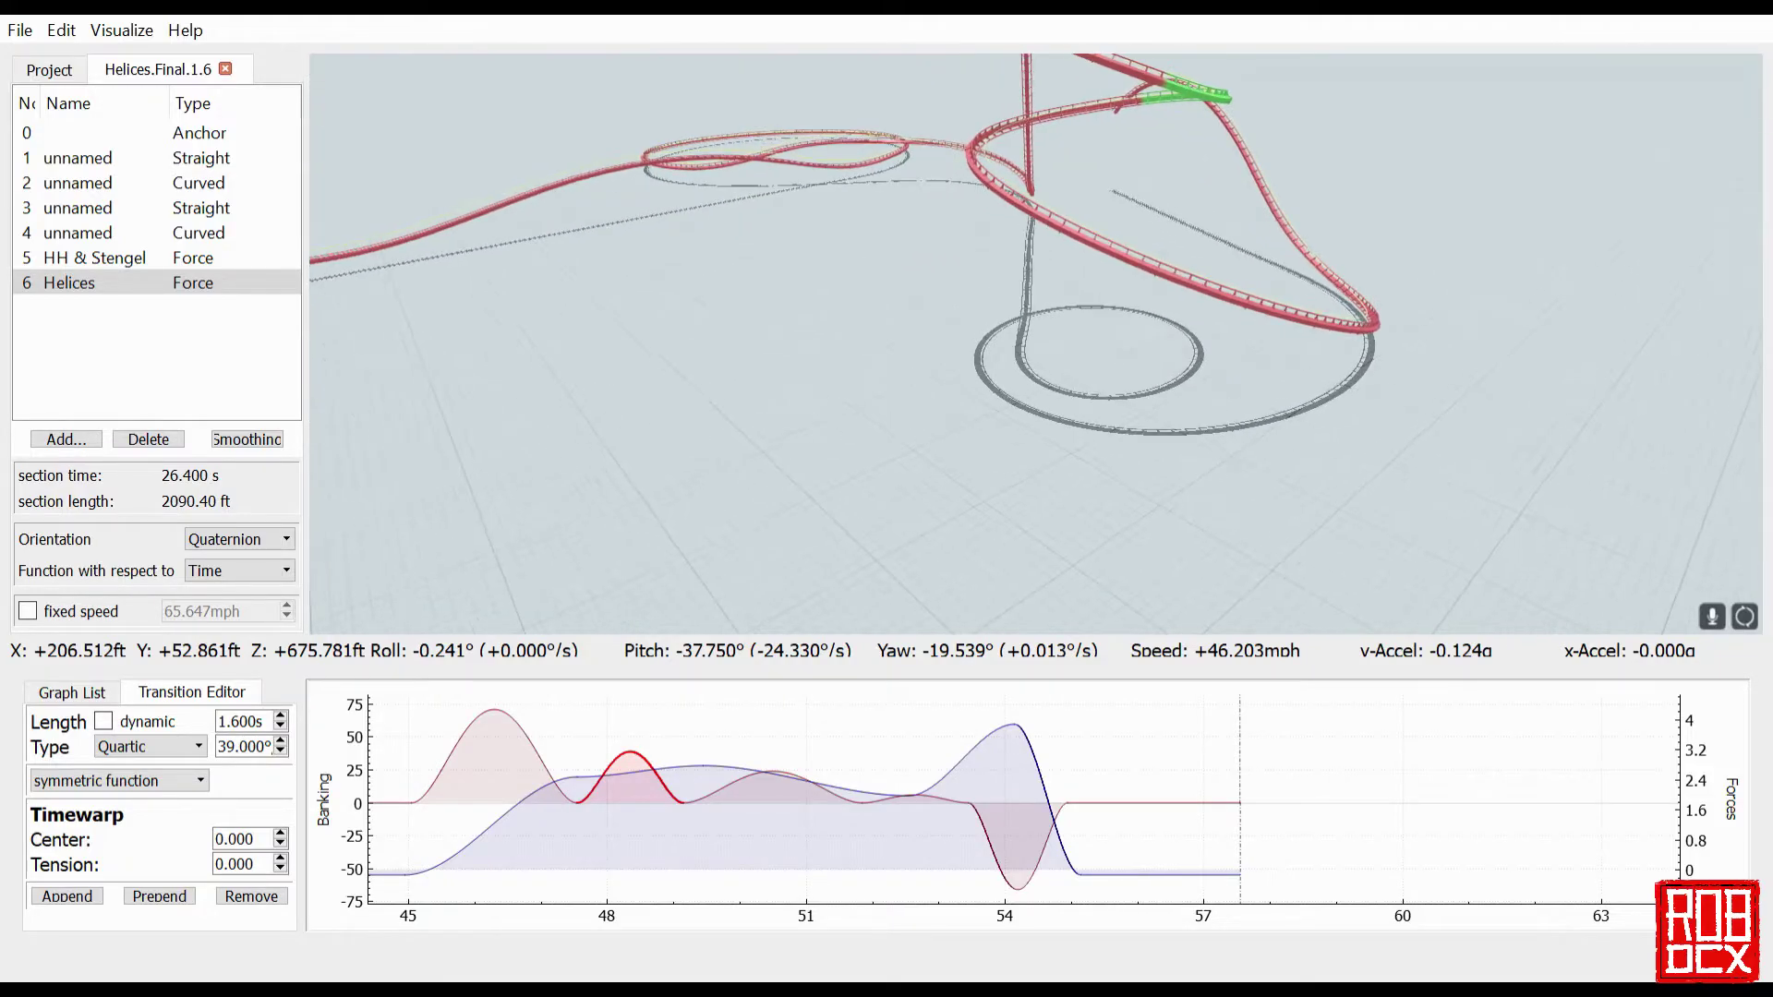
pyautogui.moveTo(1036, 344); pyautogui.dragTo(1209, 269)
pyautogui.press('w')
pyautogui.press('s')
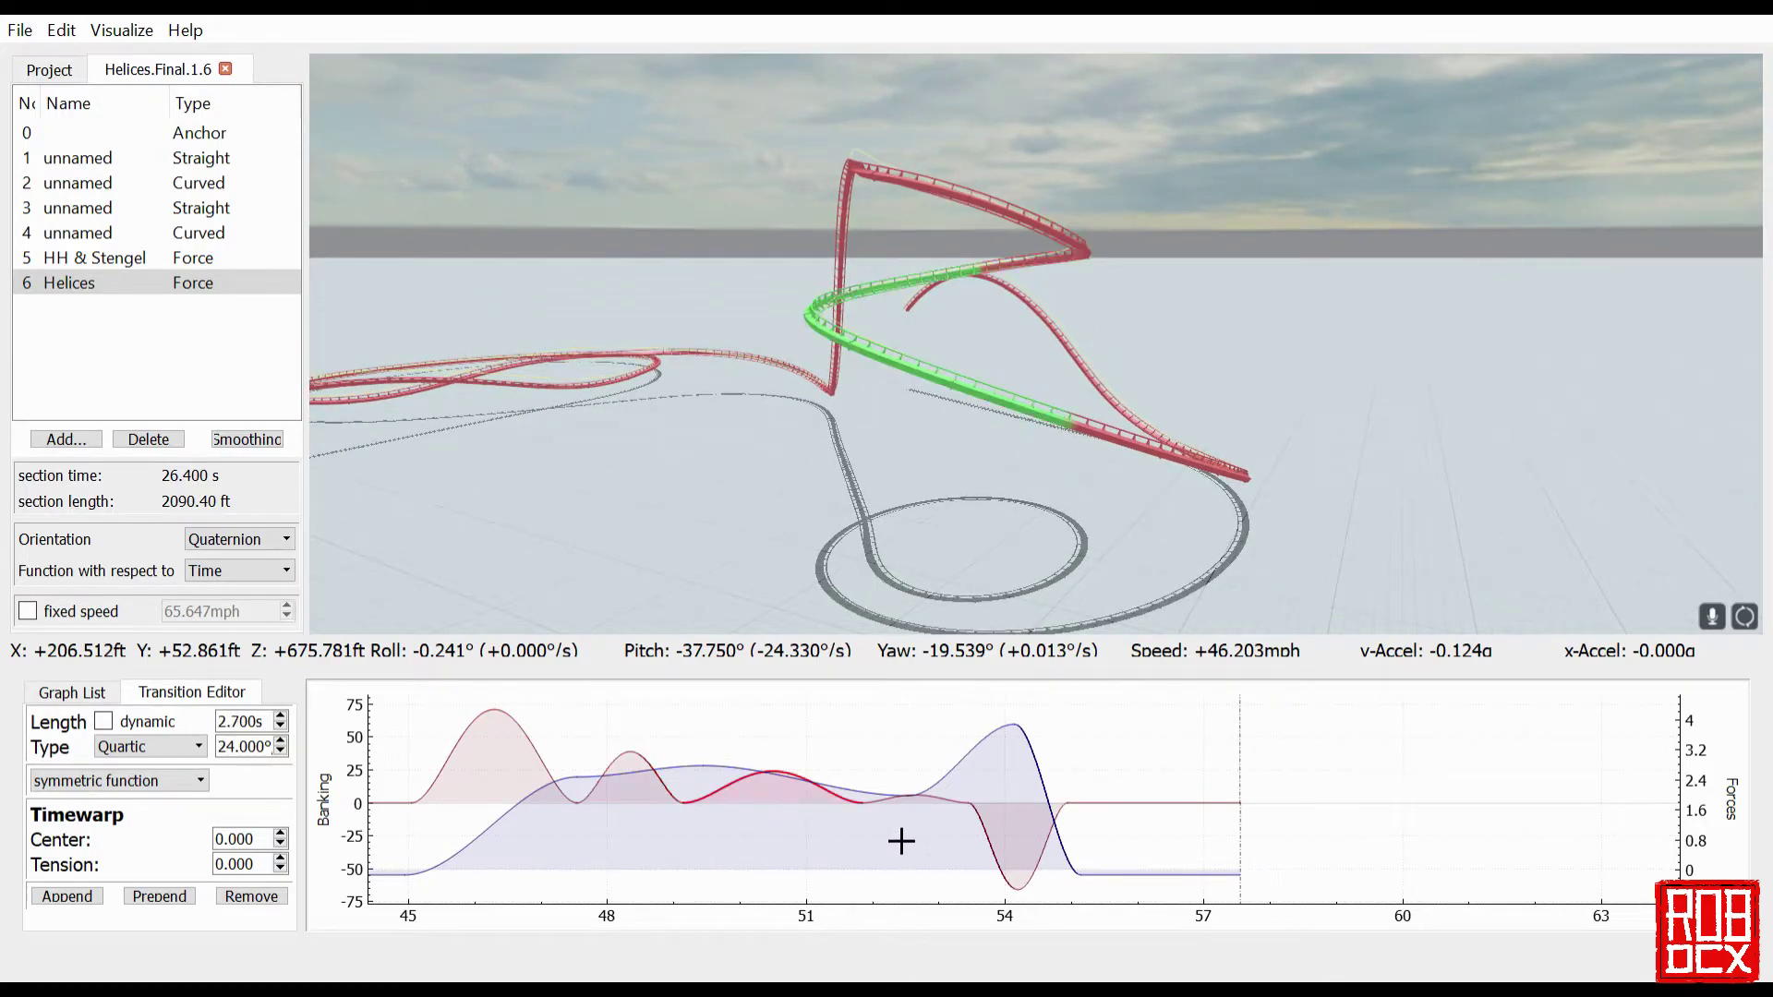
pyautogui.click(943, 824)
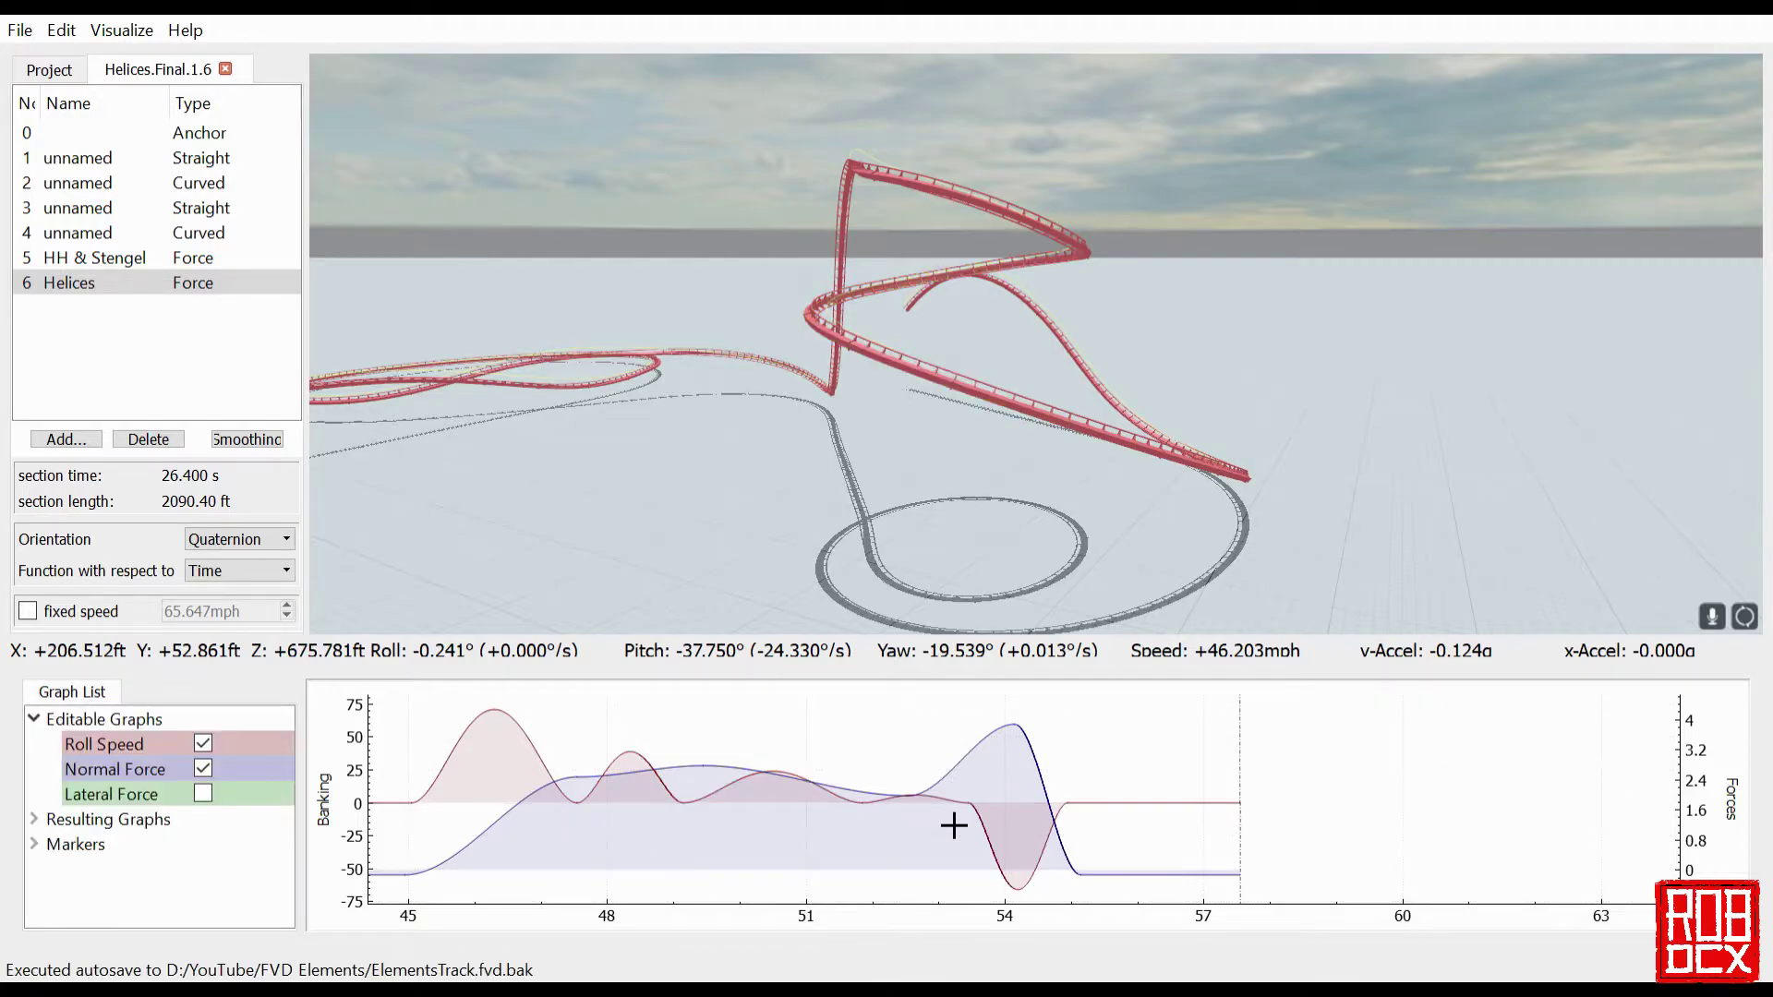
pyautogui.click(943, 824)
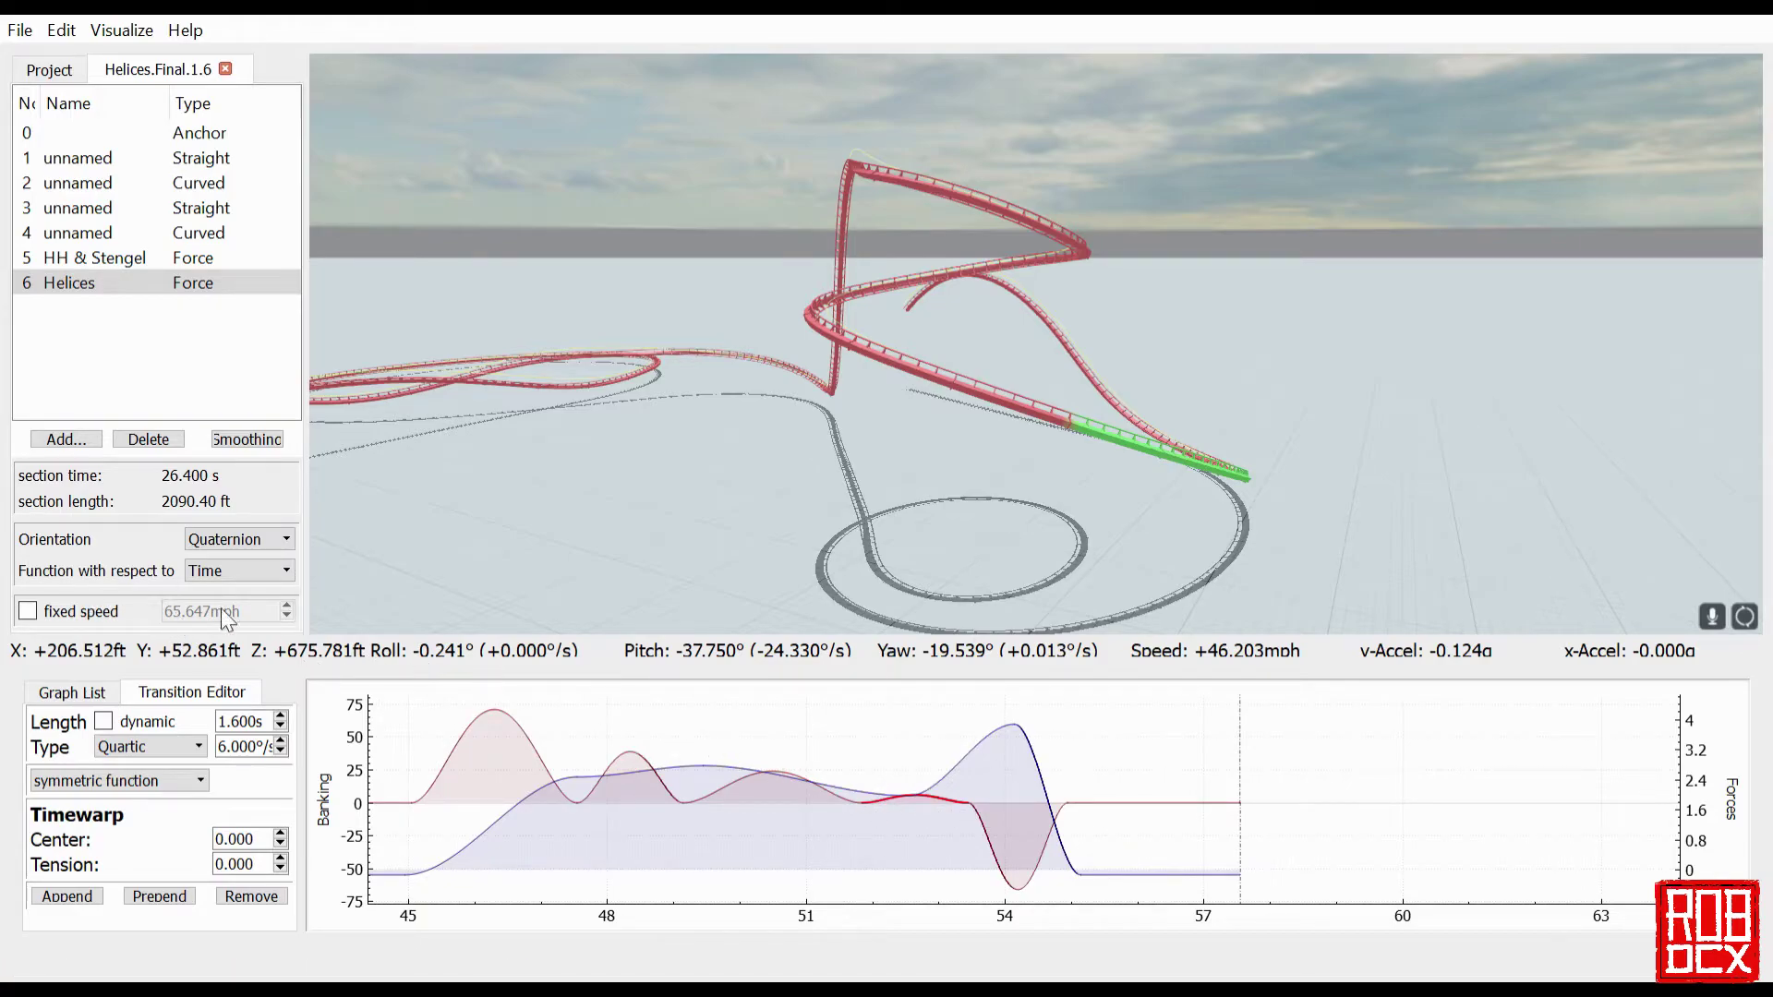
# - Examine the second helix's first roll transition and its normal force transitions in order, from the 2.6 g increase to the -4 g exit
pyautogui.click(545, 755)
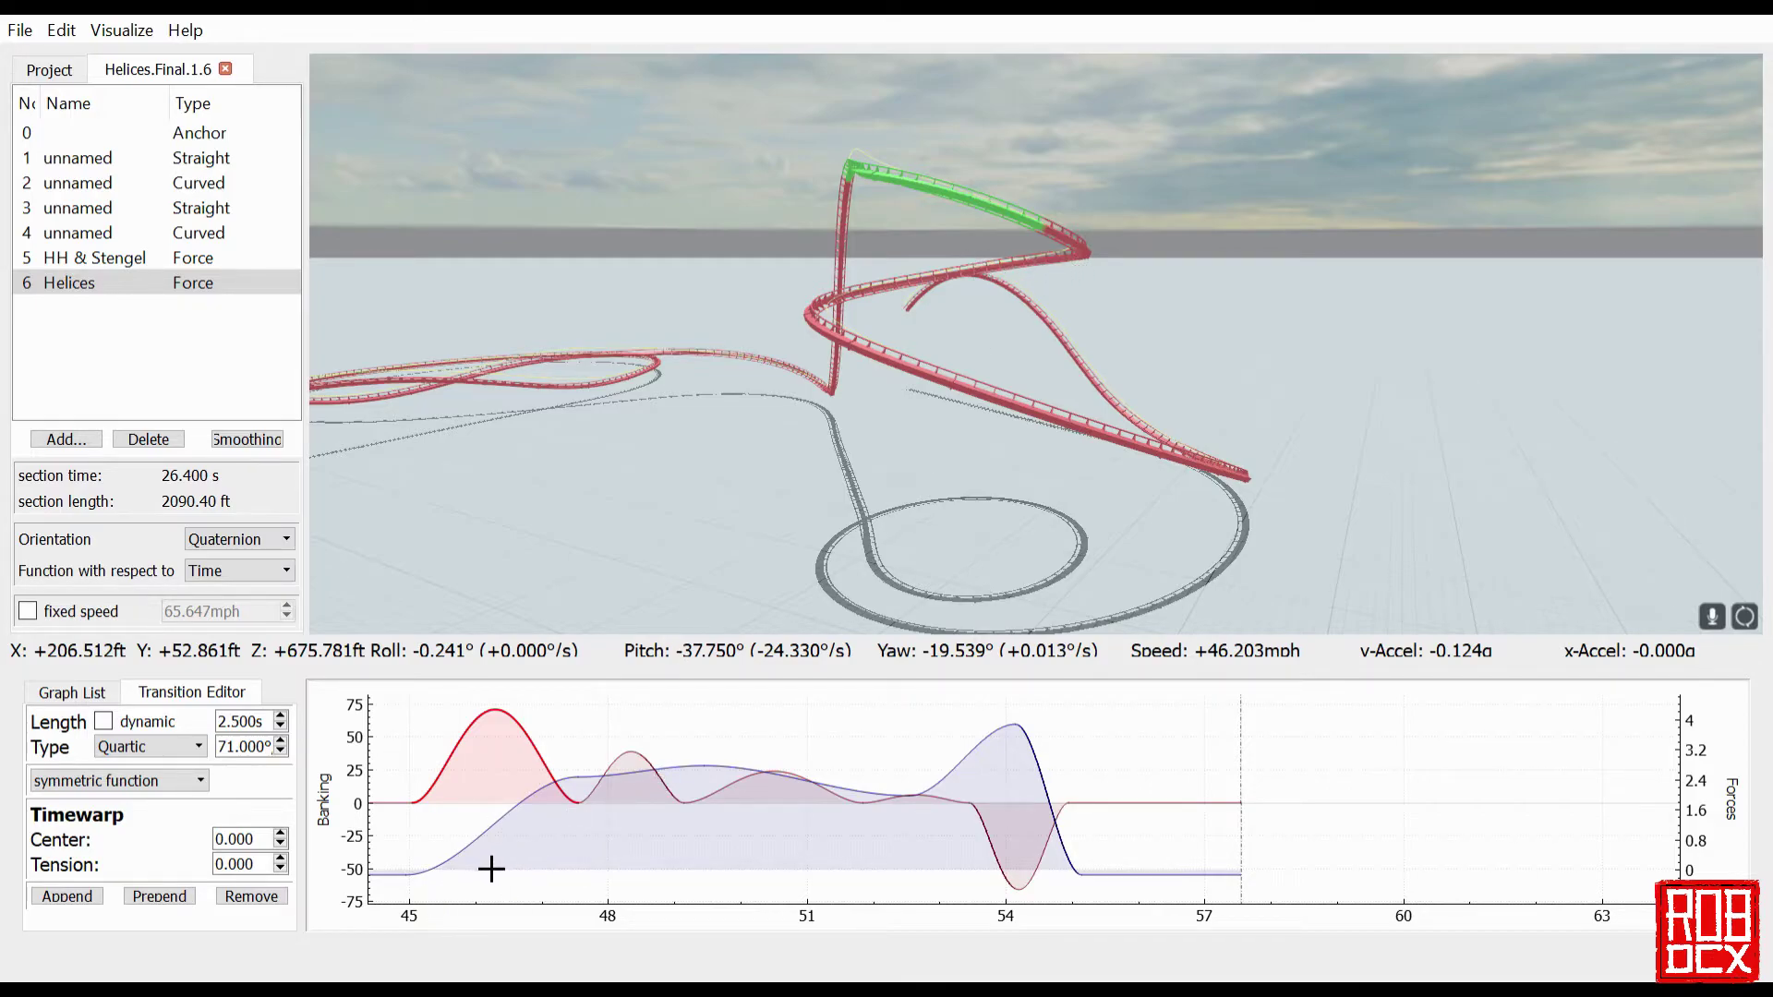
pyautogui.click(566, 864)
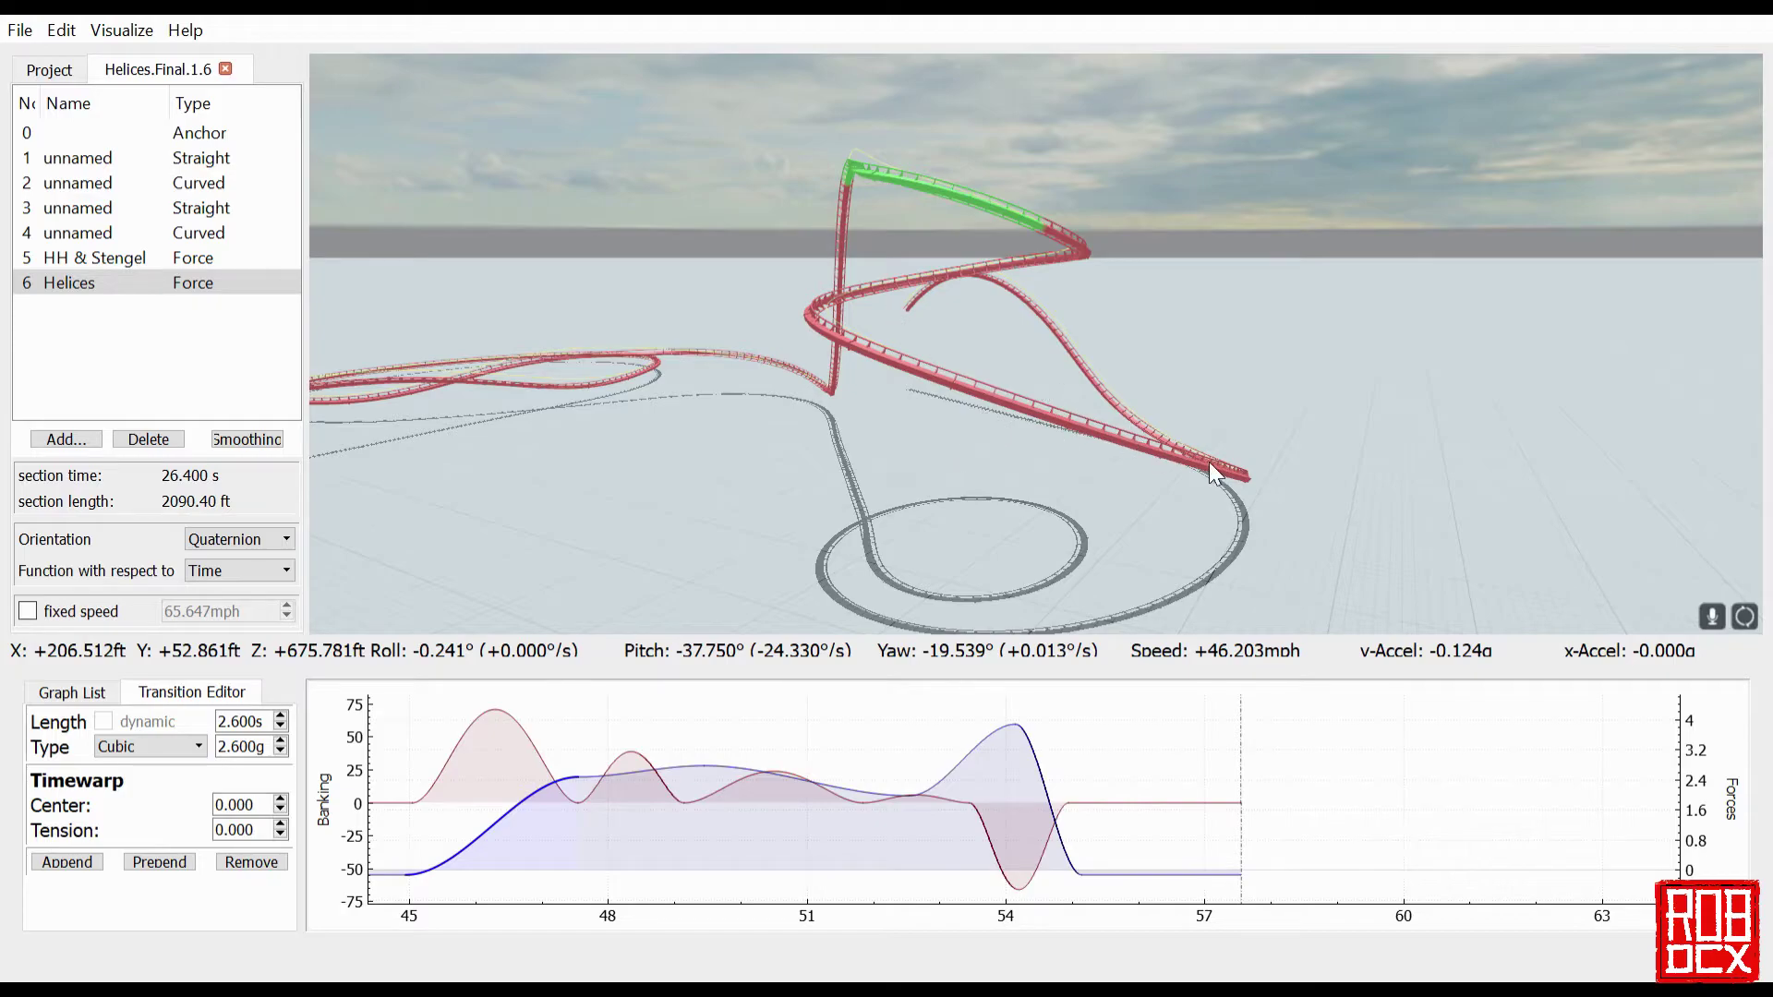
pyautogui.press('d')
pyautogui.moveTo(1071, 406)
pyautogui.mouseDown()
pyautogui.moveTo(969, 383)
pyautogui.moveTo(1071, 407)
pyautogui.mouseUp()
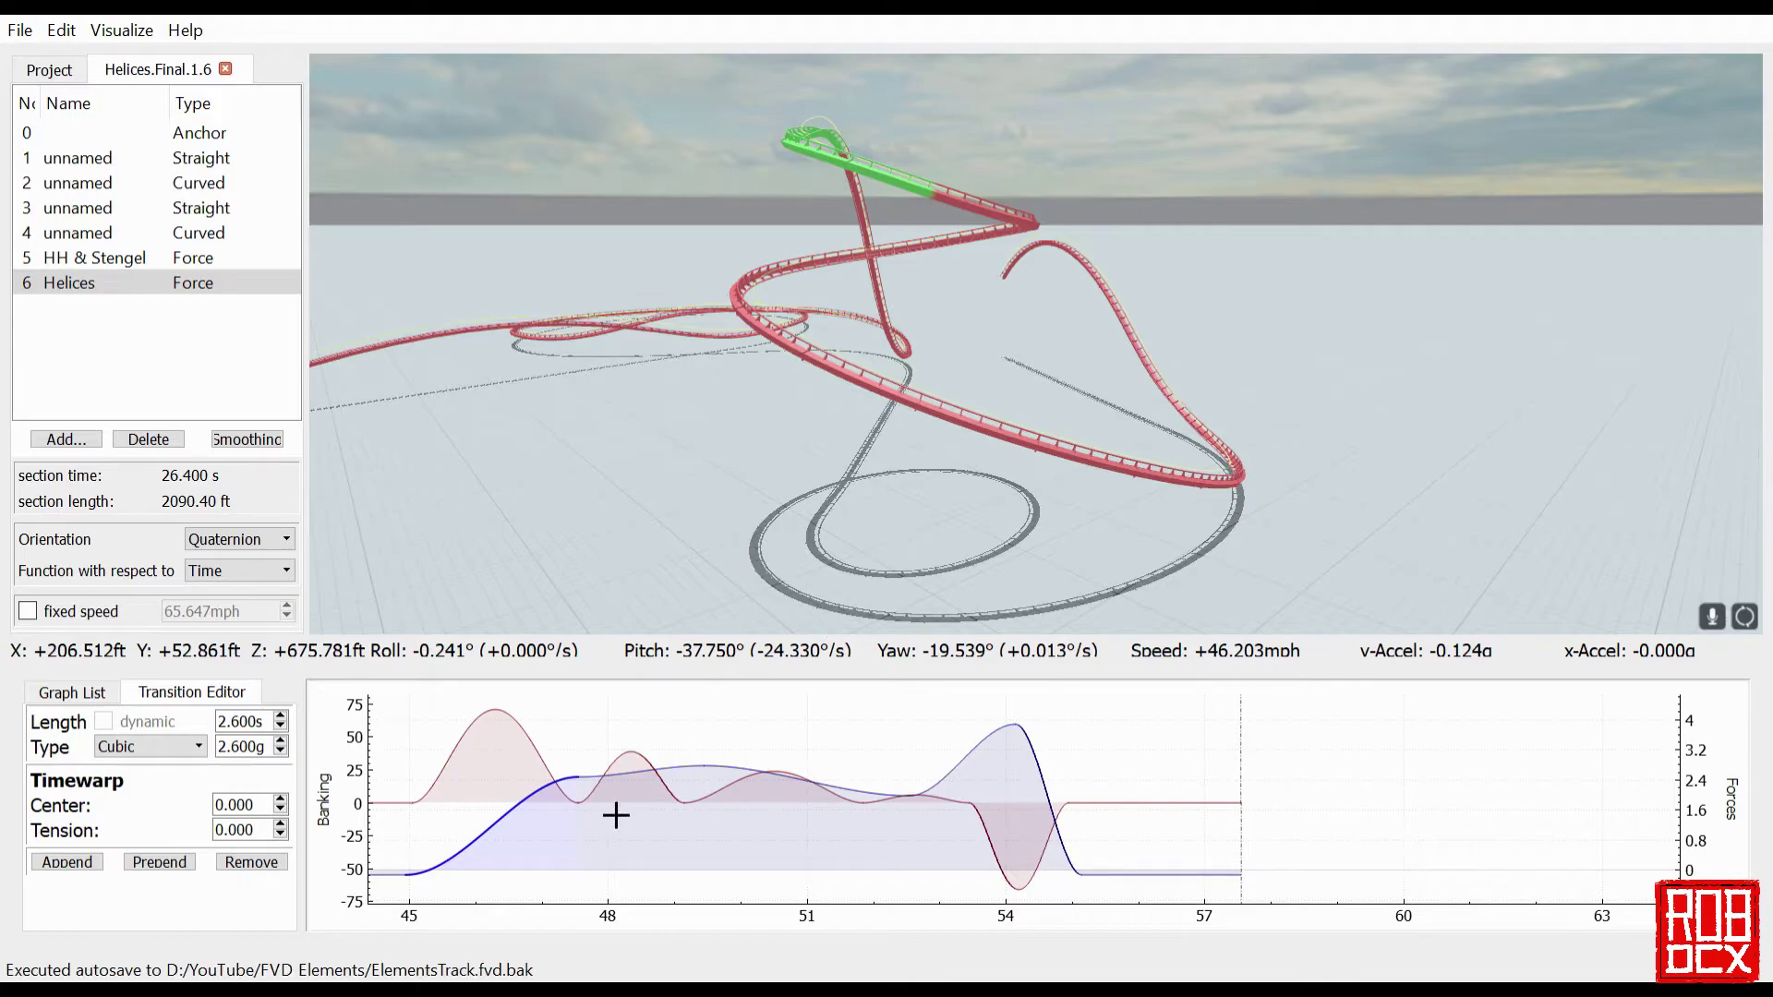
pyautogui.click(642, 796)
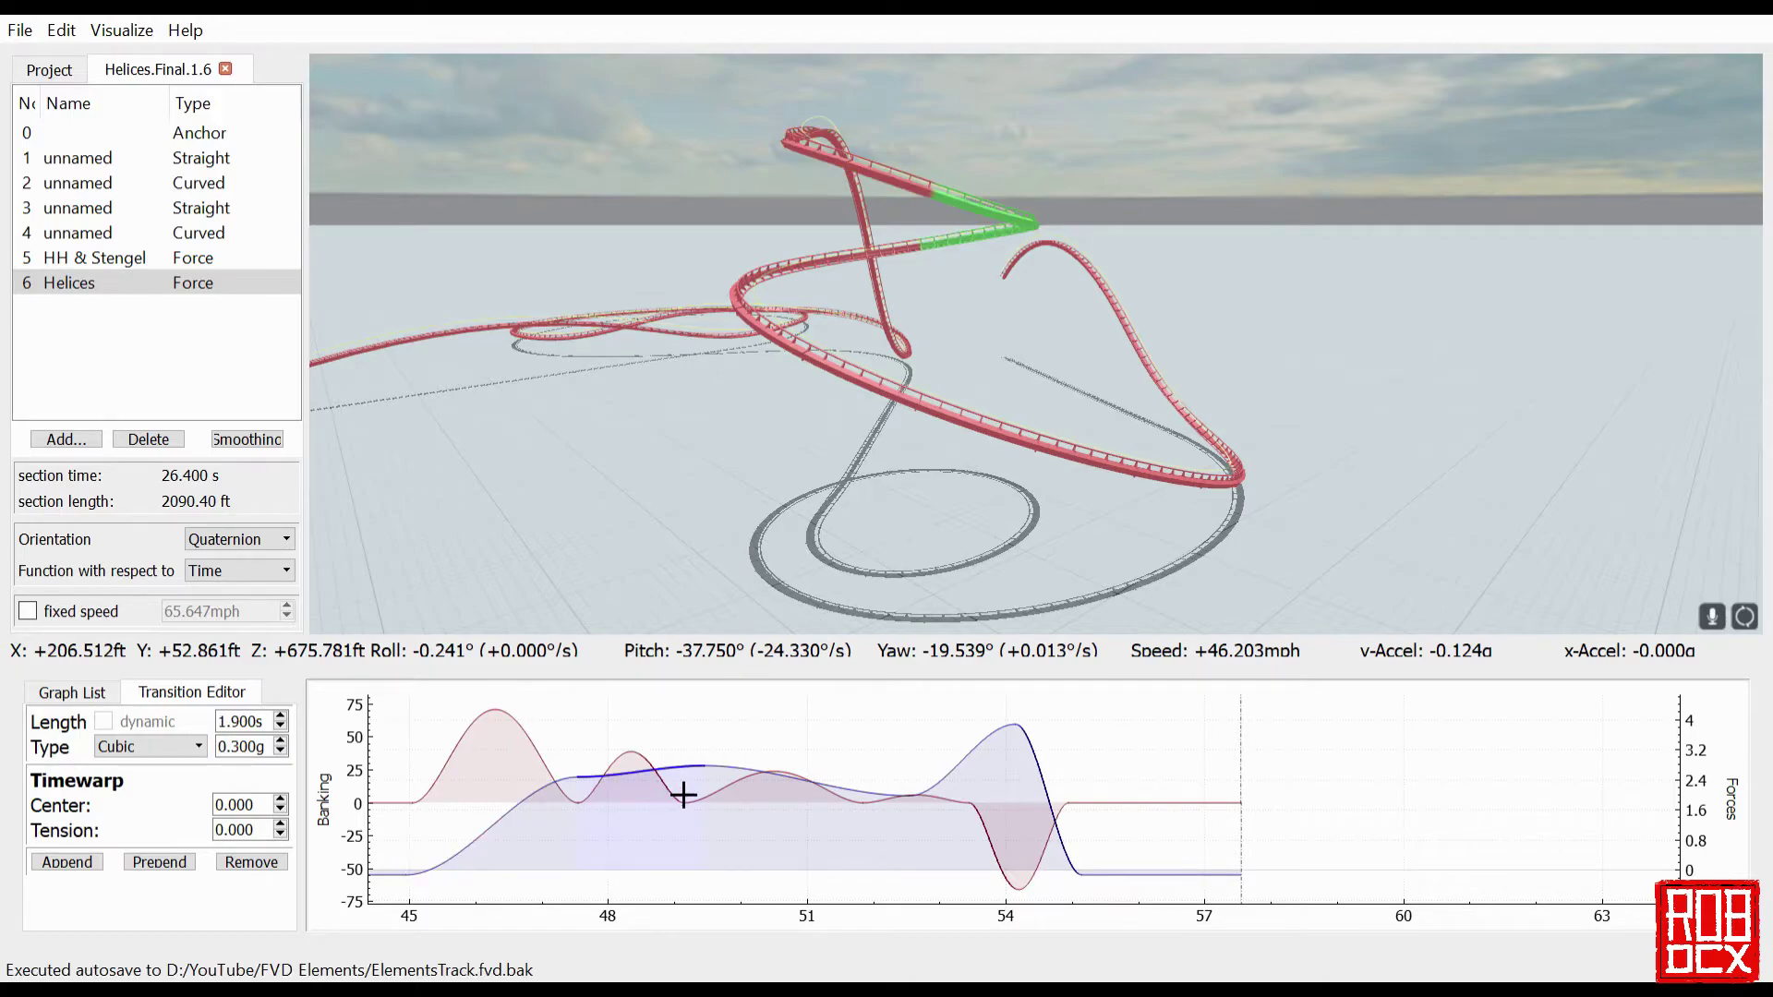
pyautogui.click(753, 786)
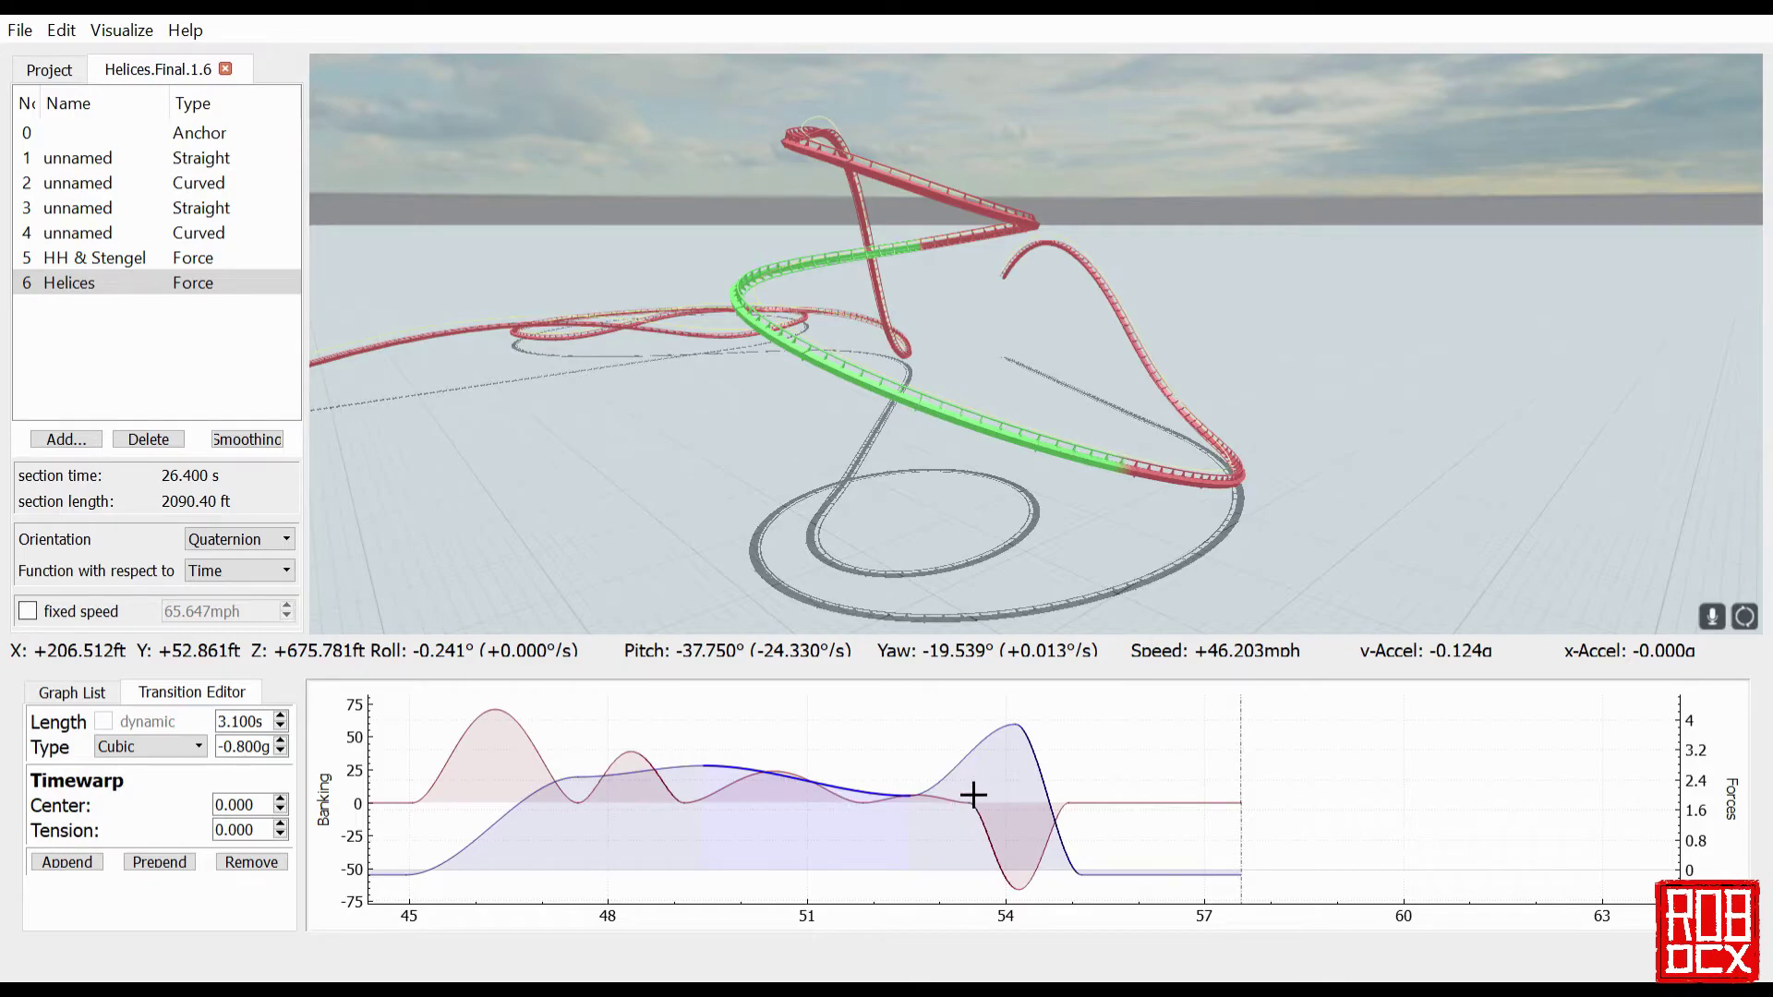
pyautogui.click(973, 790)
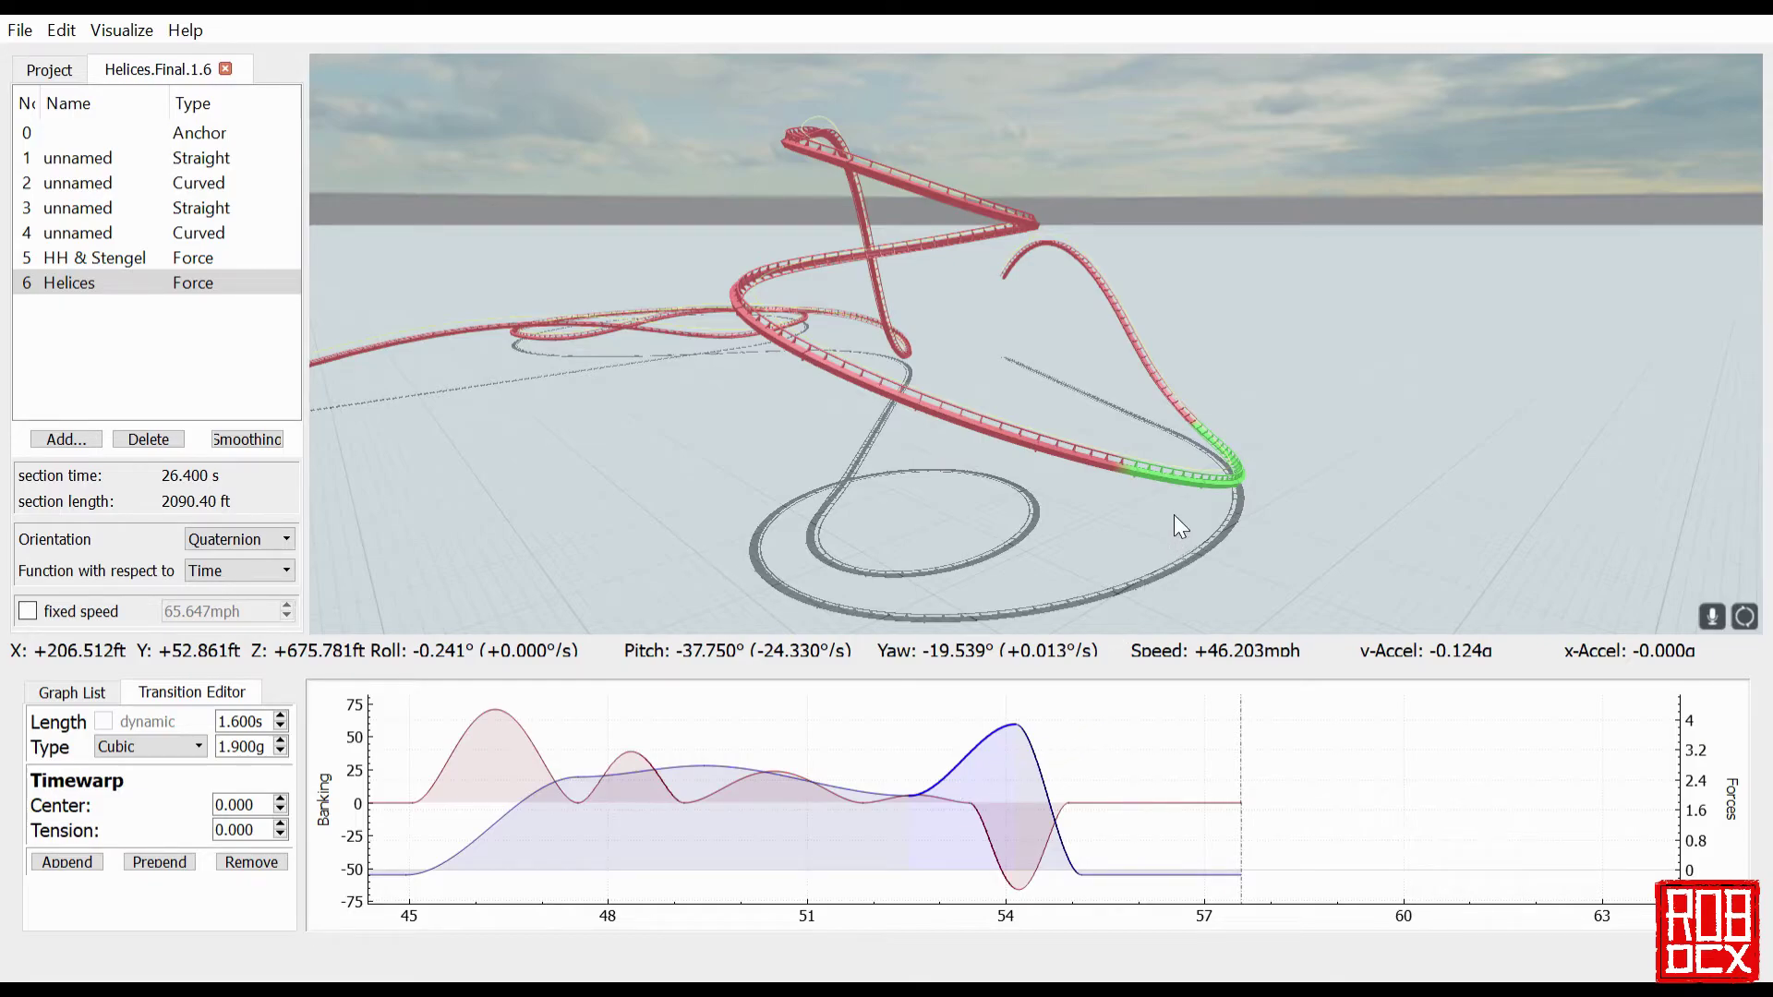
pyautogui.click(1061, 780)
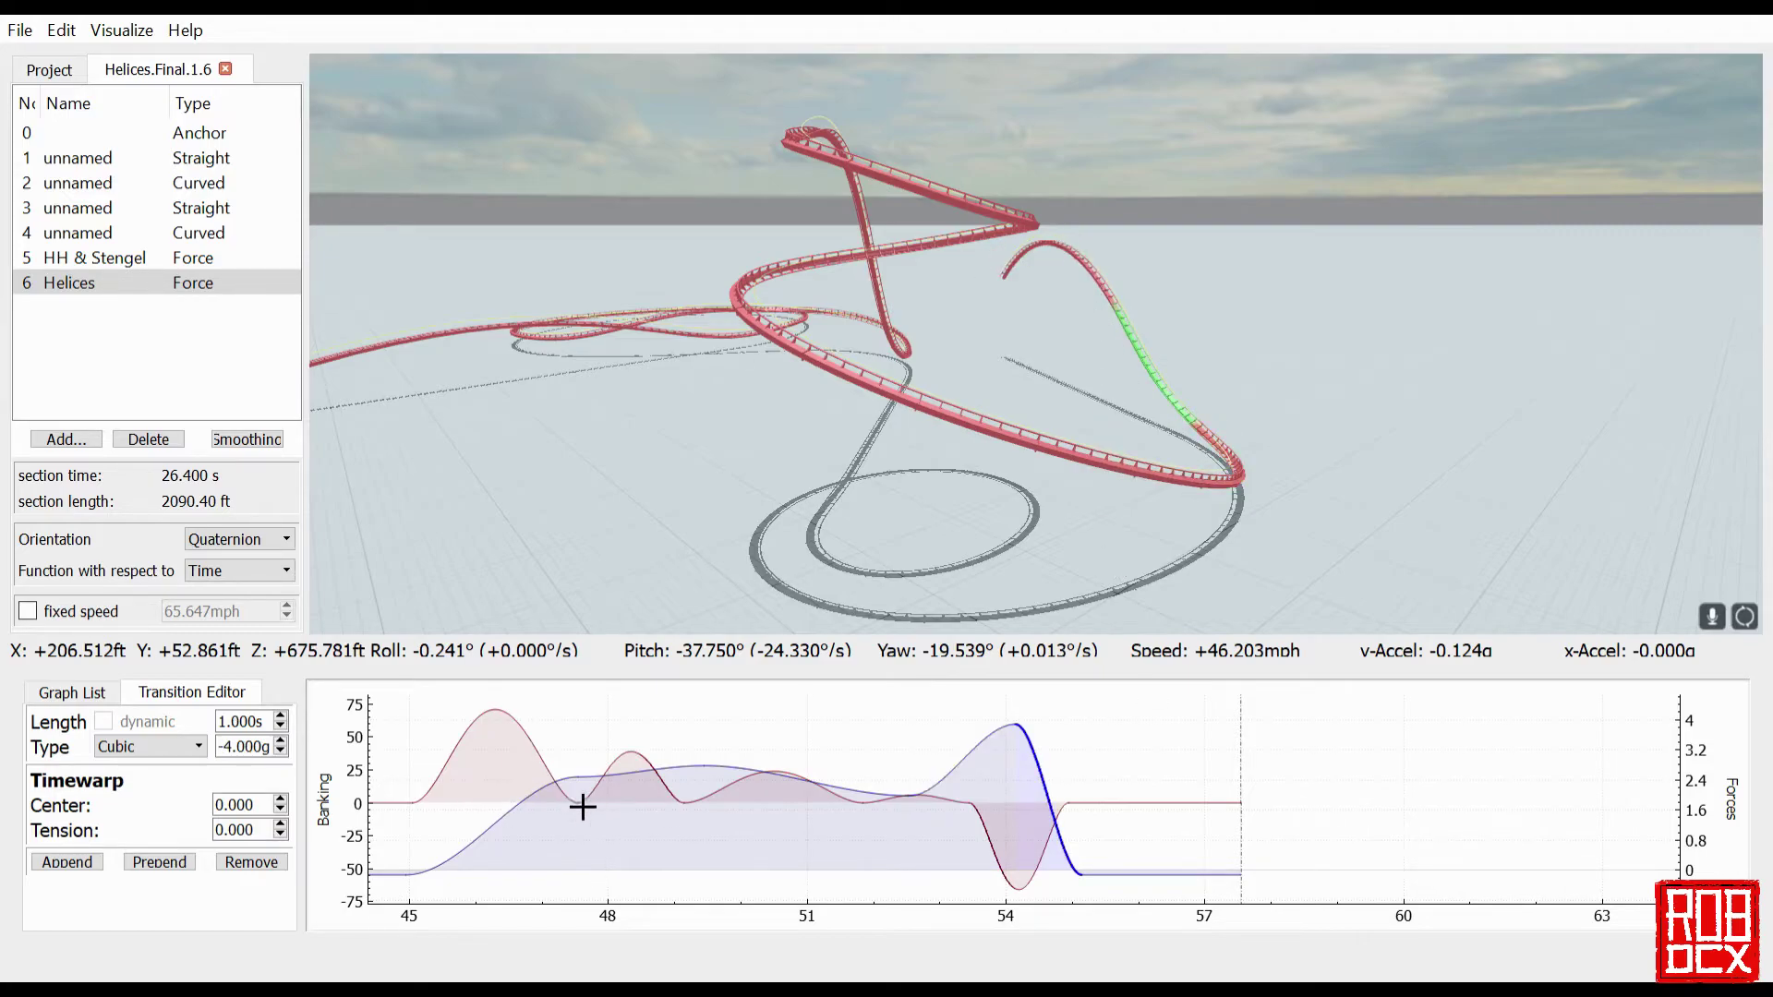
# - Review the second helix's roll transitions from the 71°/s entry through the -66°/s exit to the final flat one
pyautogui.click(565, 776)
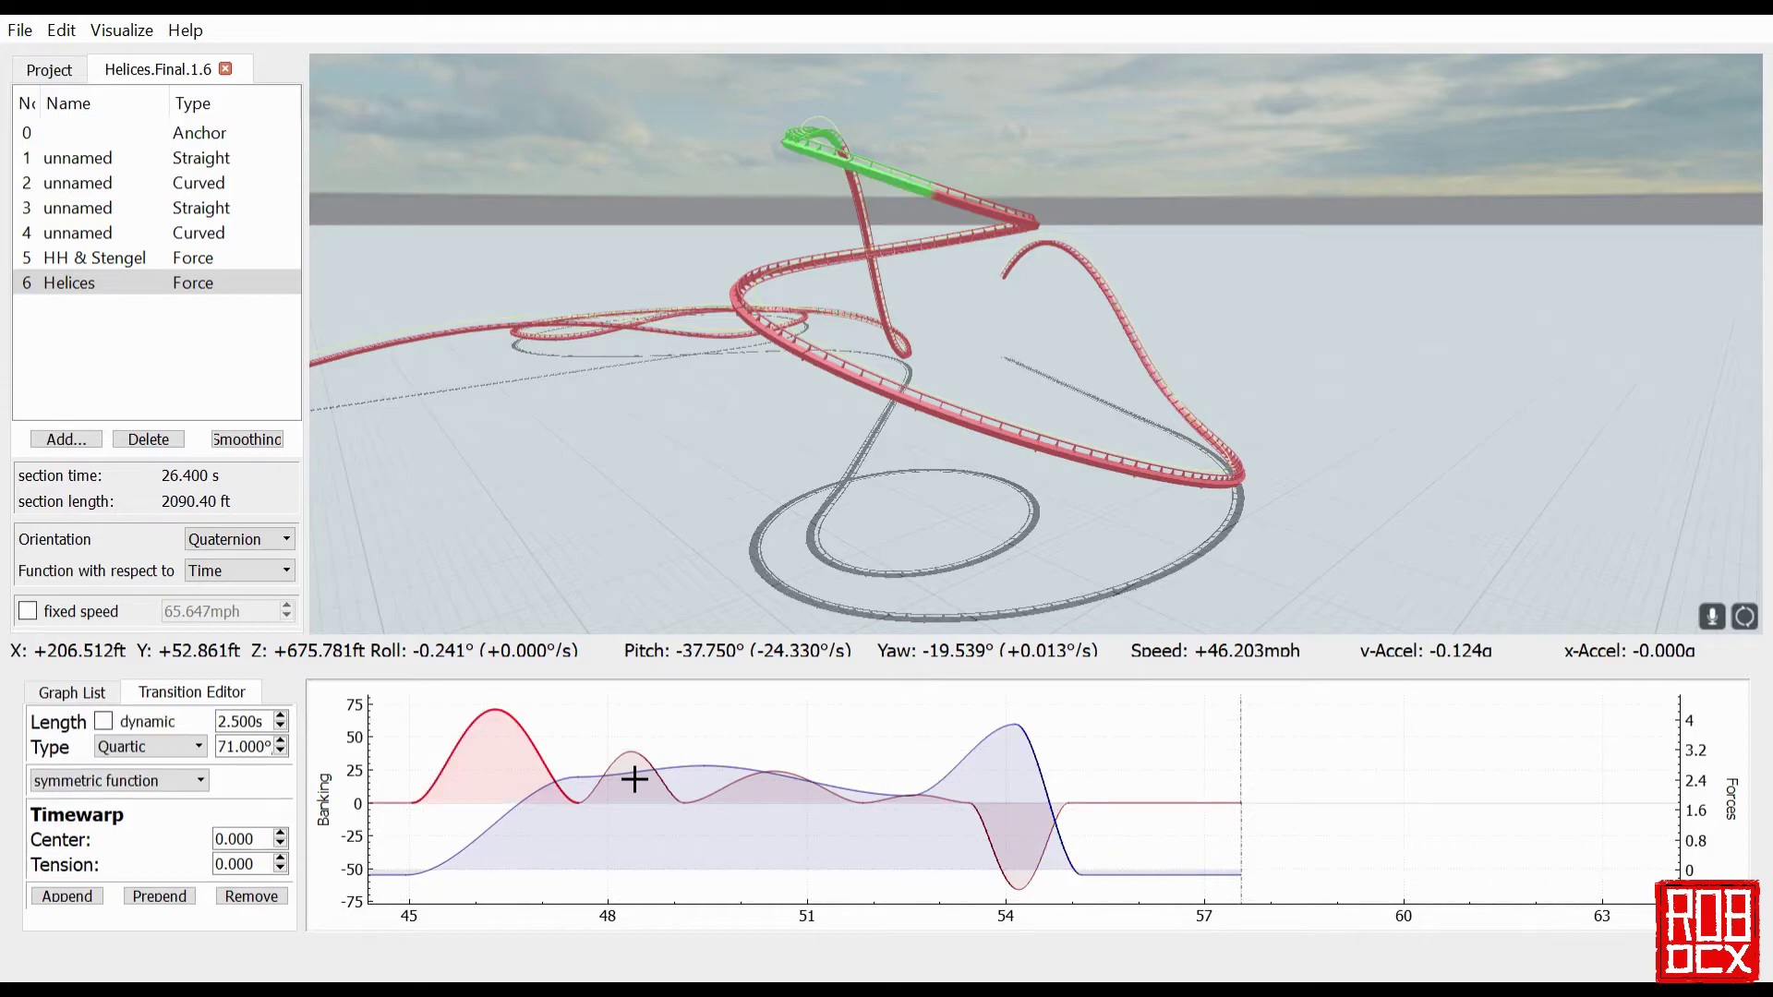
pyautogui.click(743, 810)
pyautogui.click(957, 819)
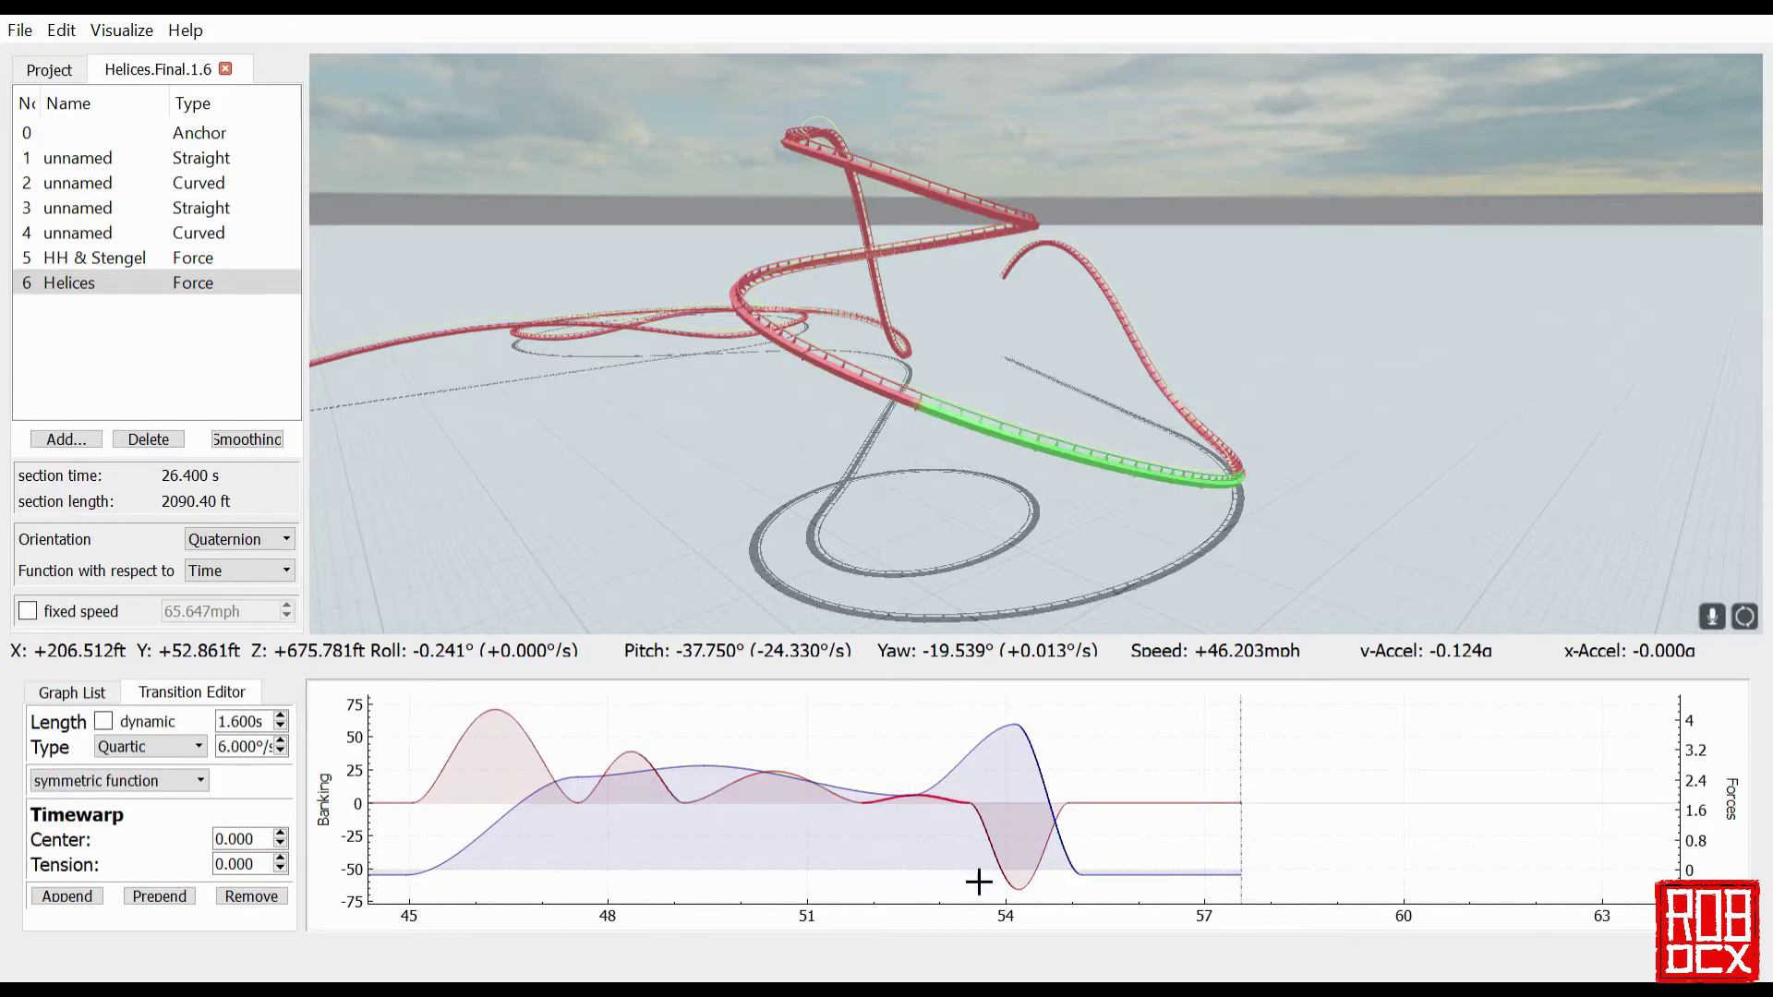
pyautogui.click(1016, 865)
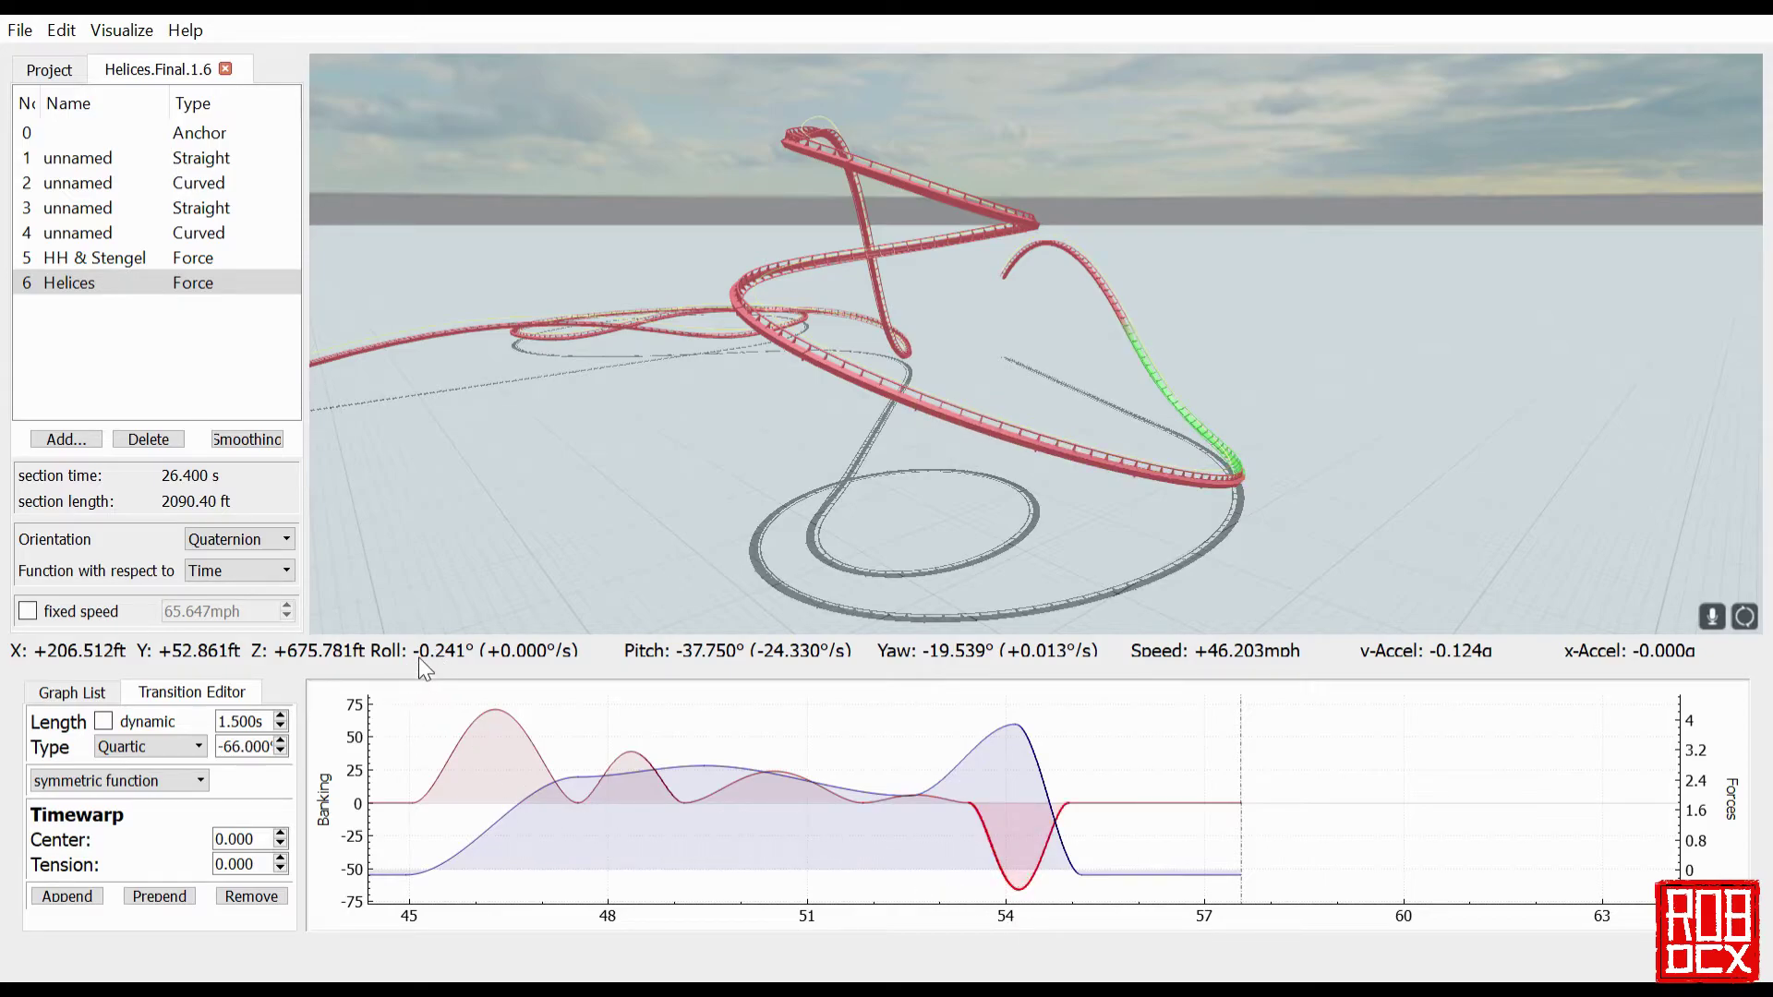
pyautogui.click(1151, 826)
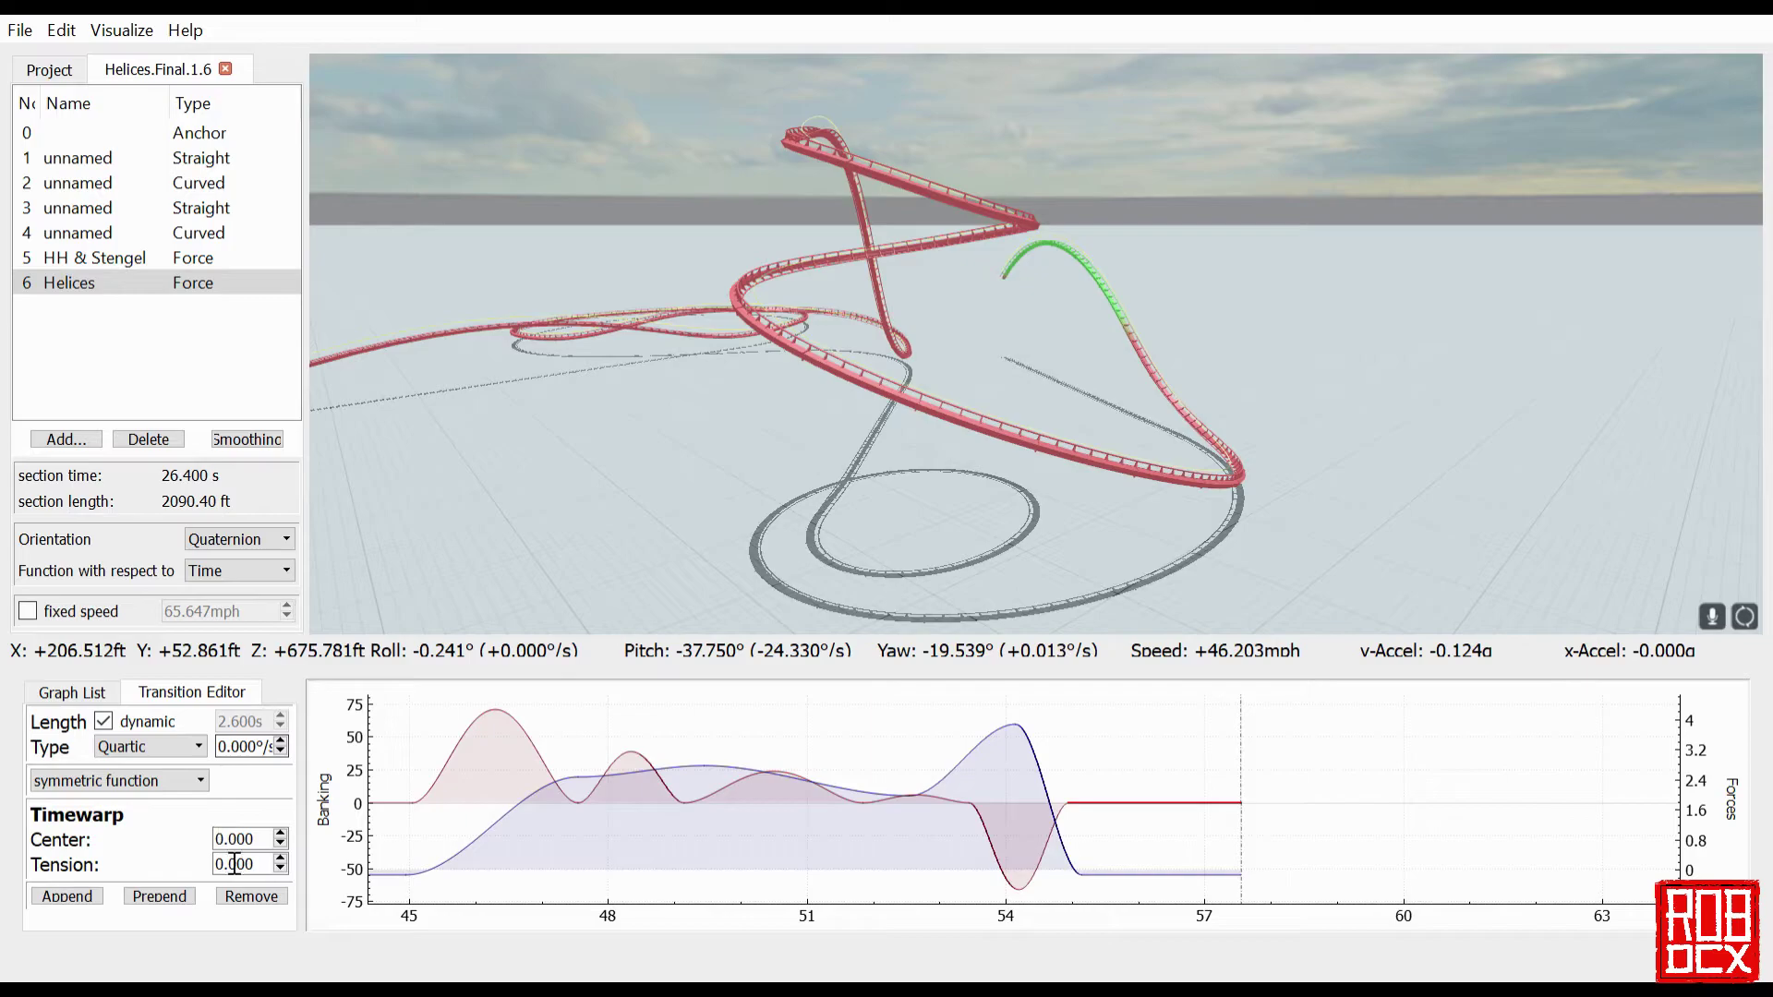
# - Reselect the -66°/s roll transition at the second helix's exit and preview the ride through the finished helices
pyautogui.click(1016, 871)
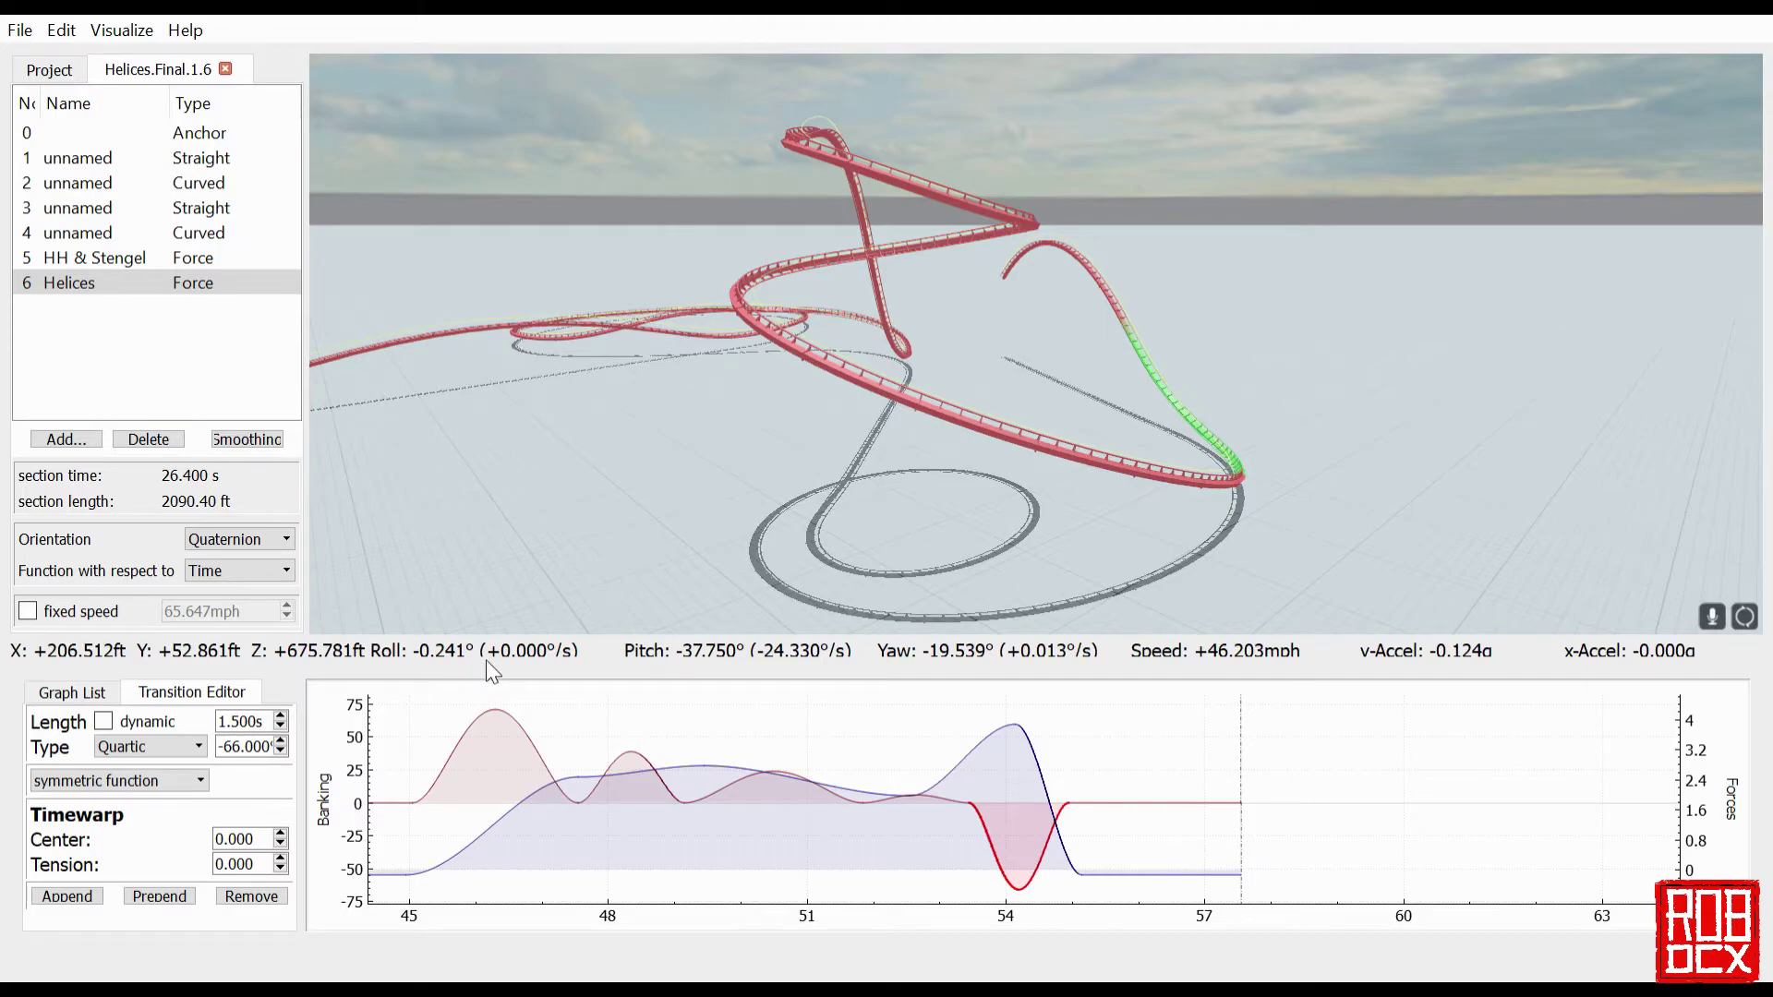
pyautogui.click(886, 591)
pyautogui.press('r')
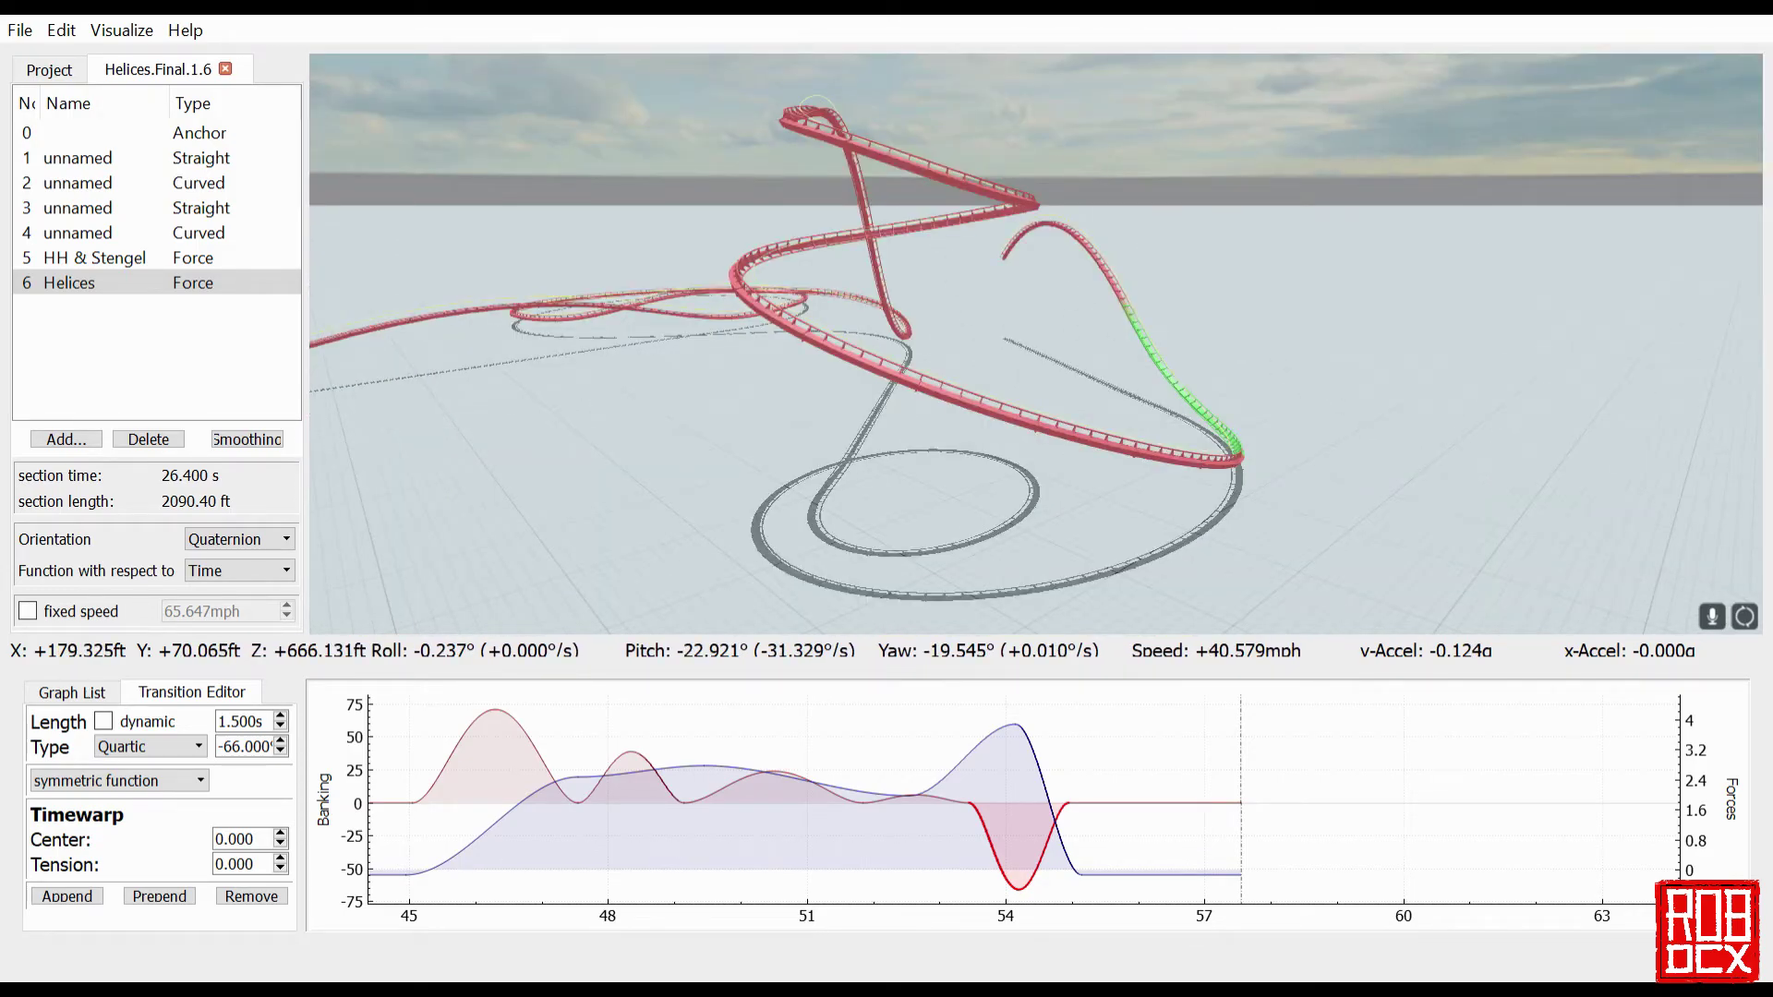
# - Ride through the second helix from the on-track camera and return to the overview of the layout
pyautogui.moveTo(1036, 343); pyautogui.dragTo(1050, 343)
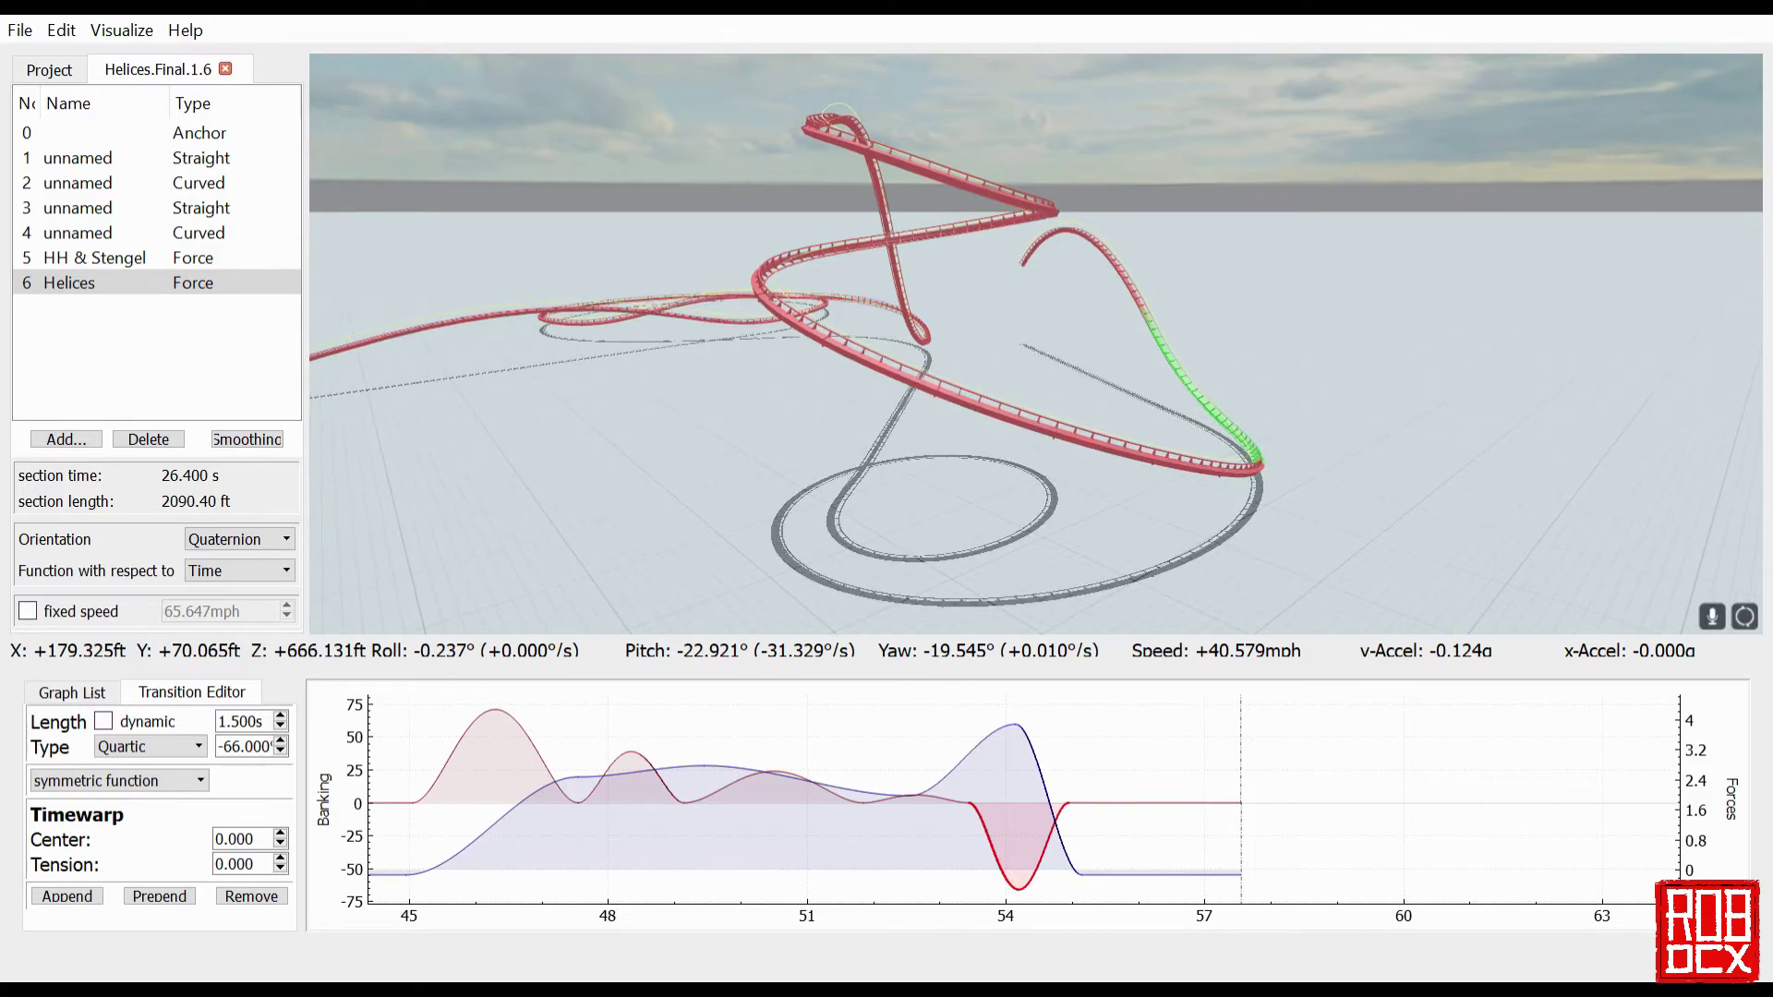
pyautogui.press('r')
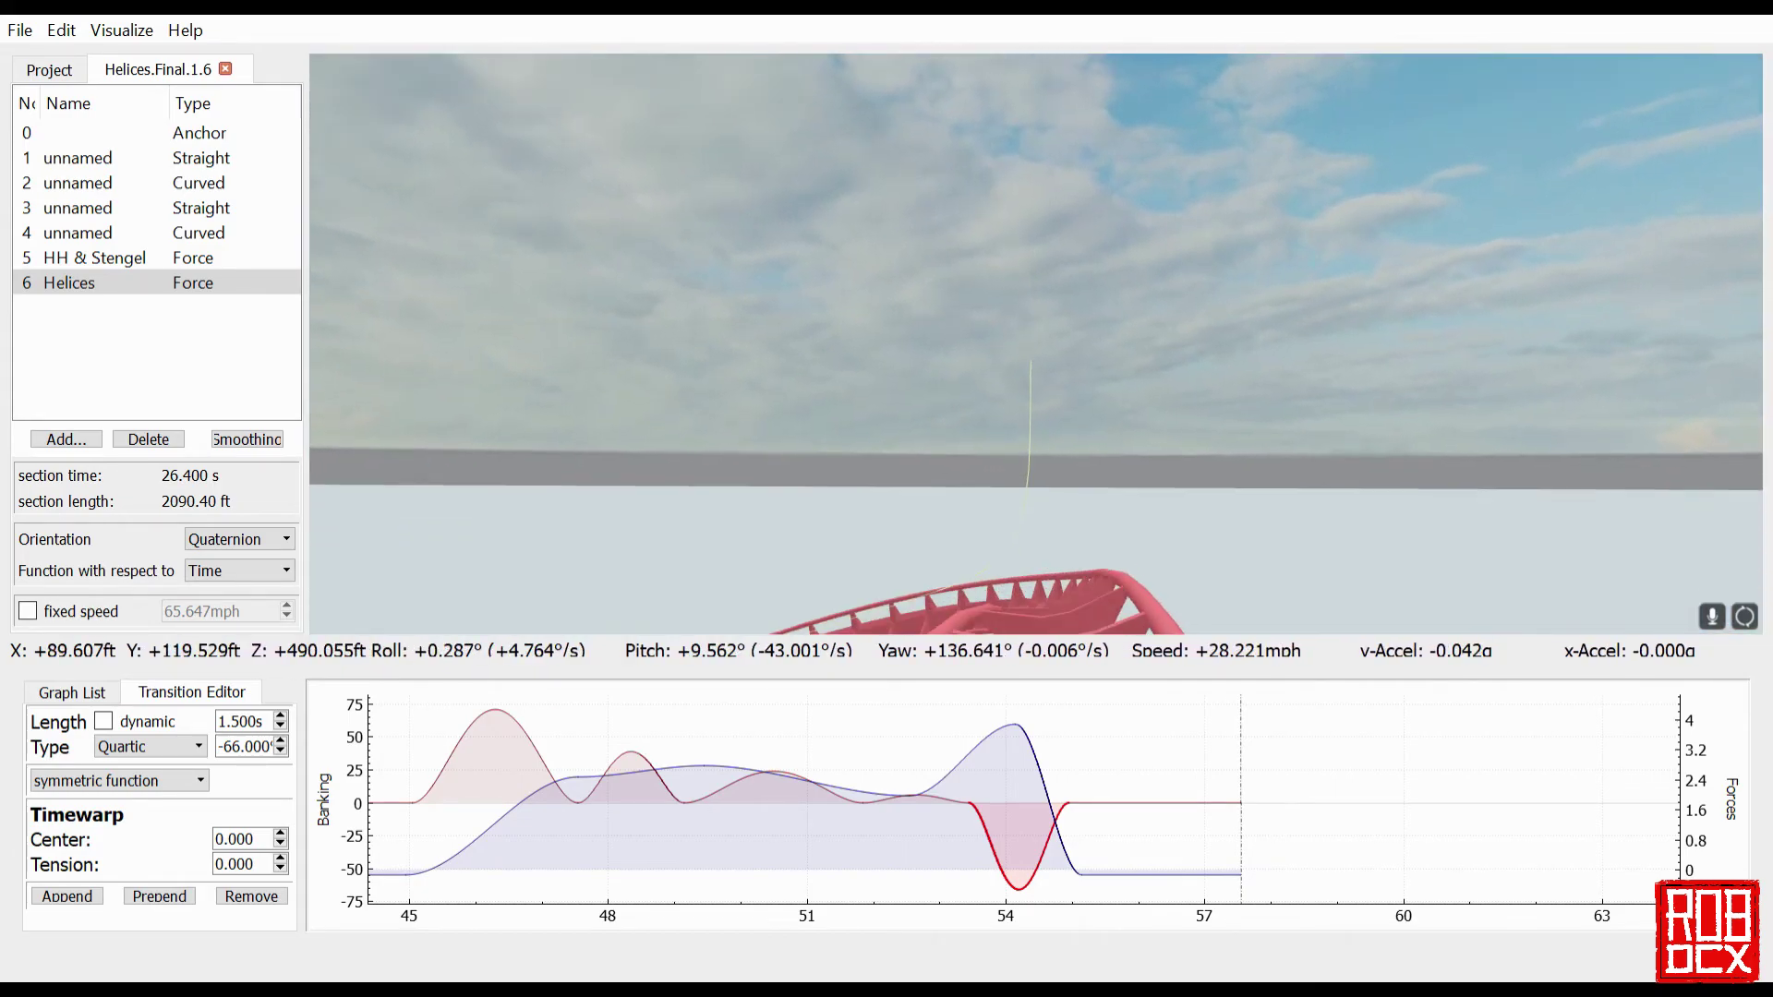
pyautogui.click(861, 545)
pyautogui.press('r')
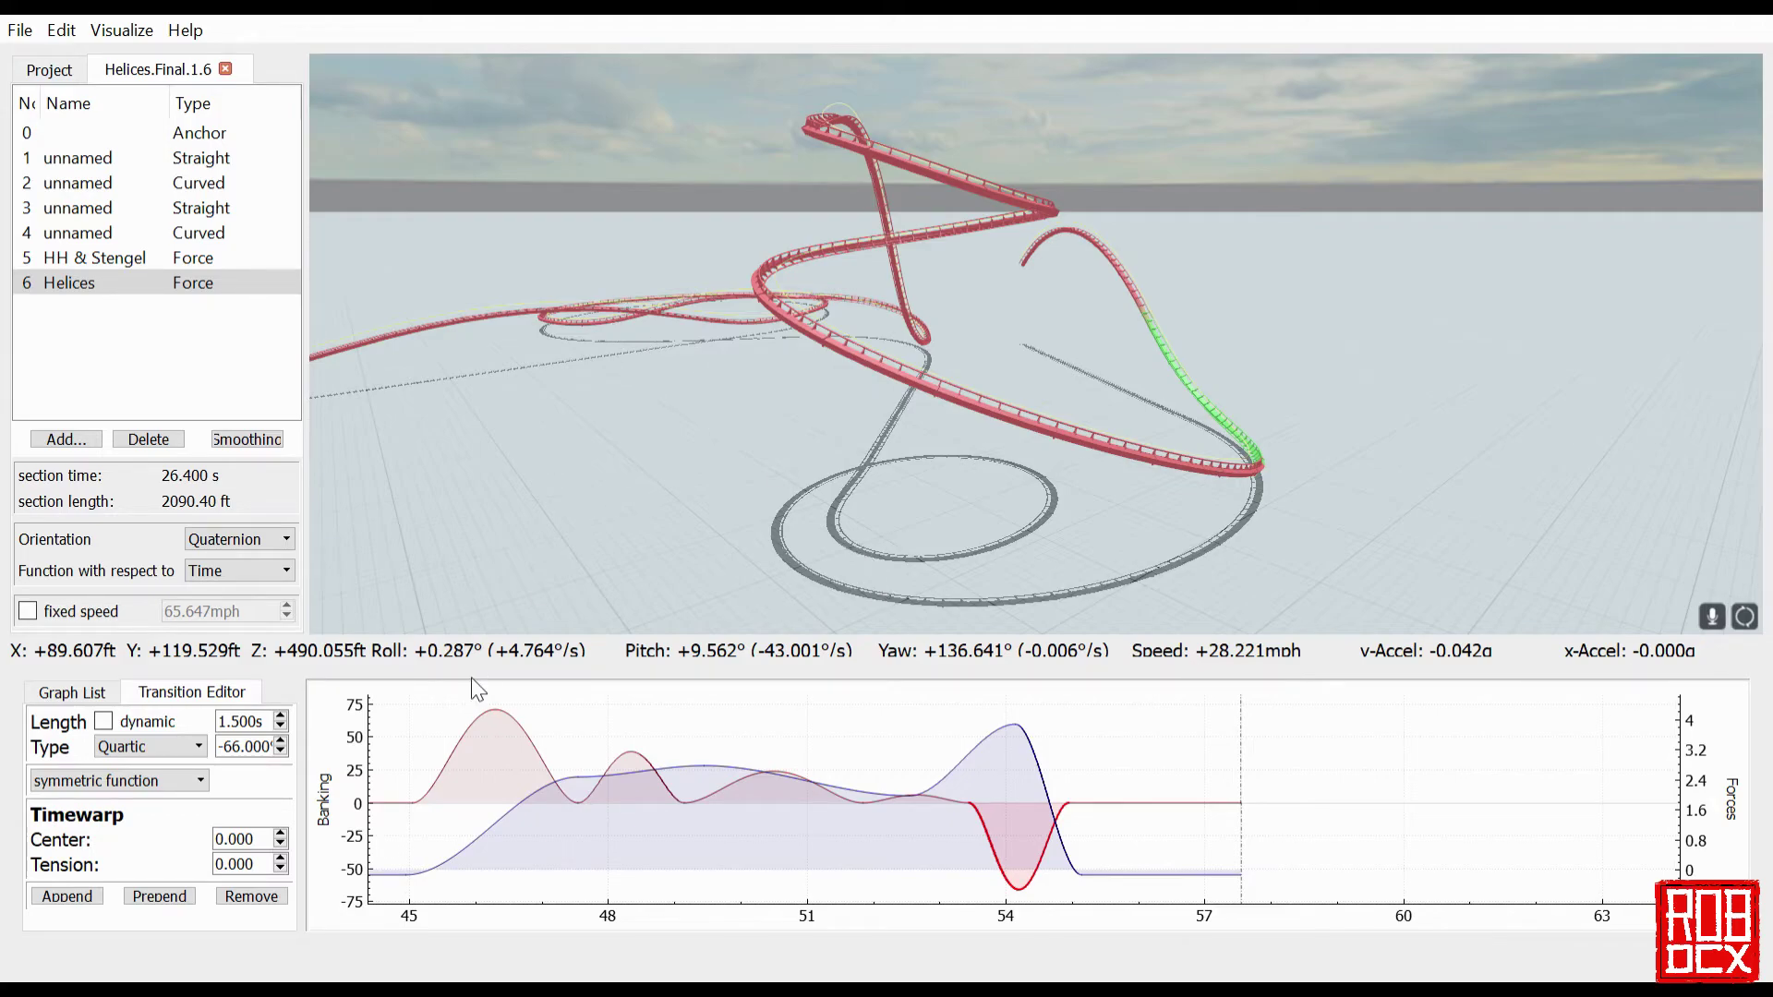
# - Reverse the second helix's first two roll transitions, setting the entry one to -71°/s and the following one to -39°/s
pyautogui.click(490, 748)
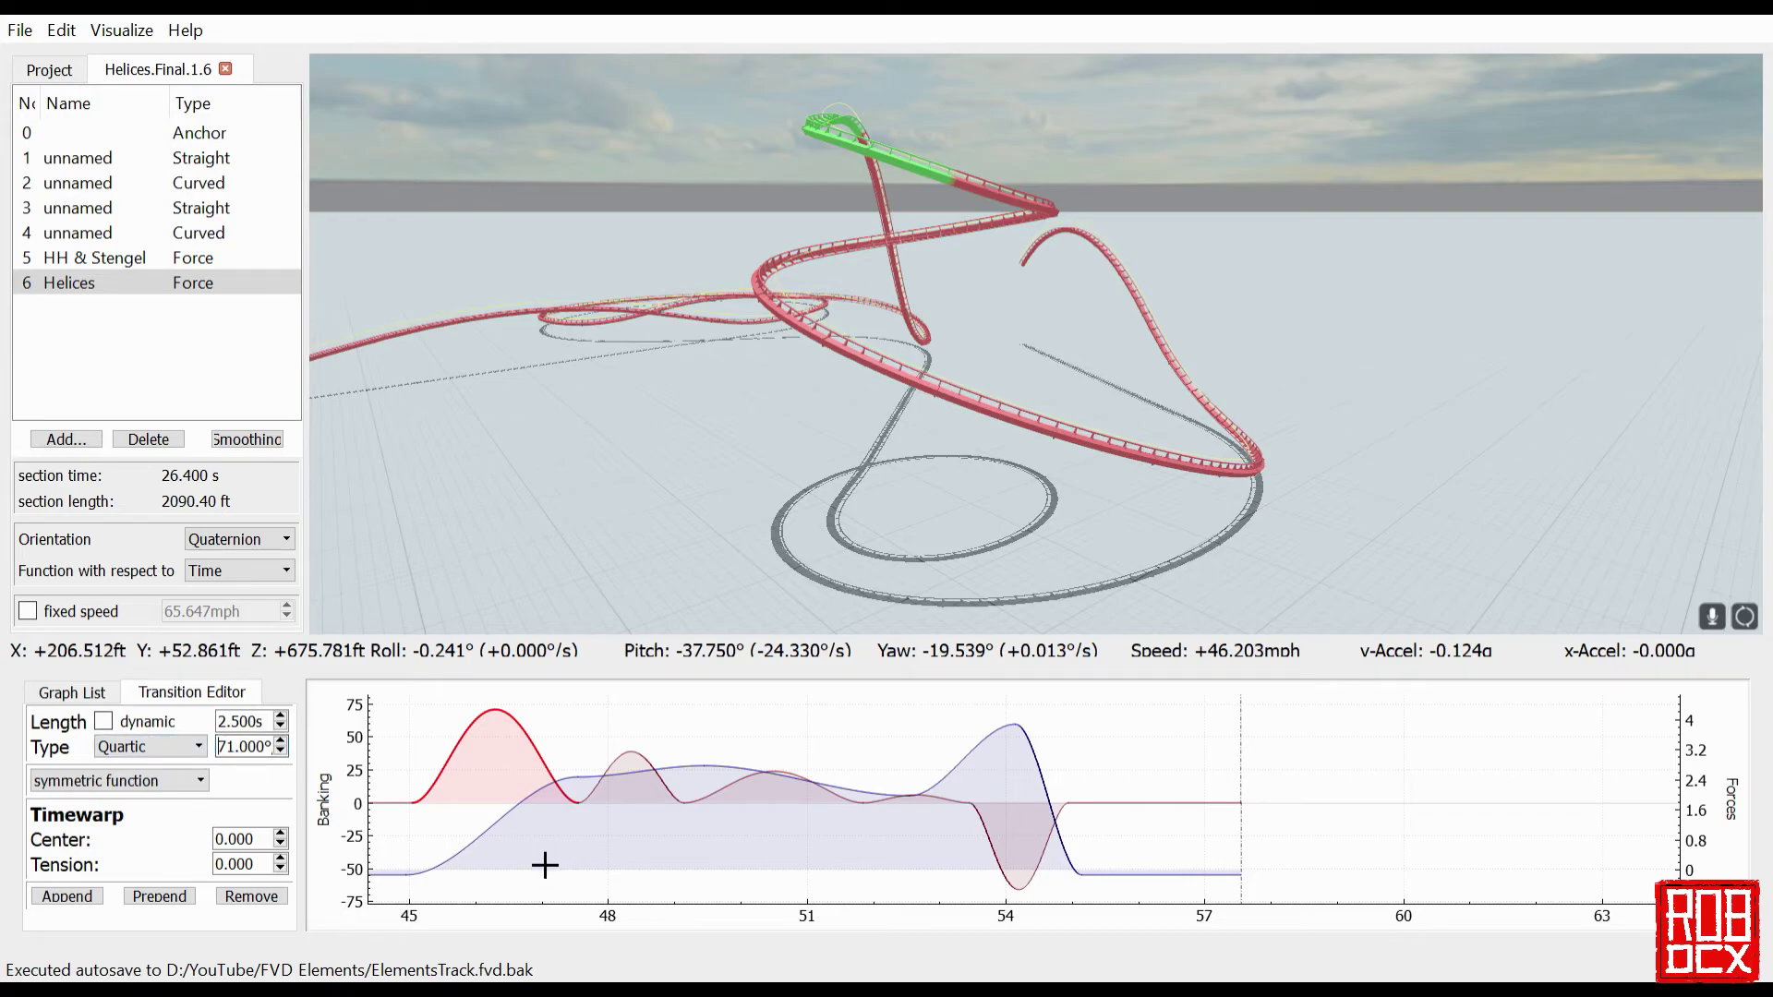
pyautogui.write('-')
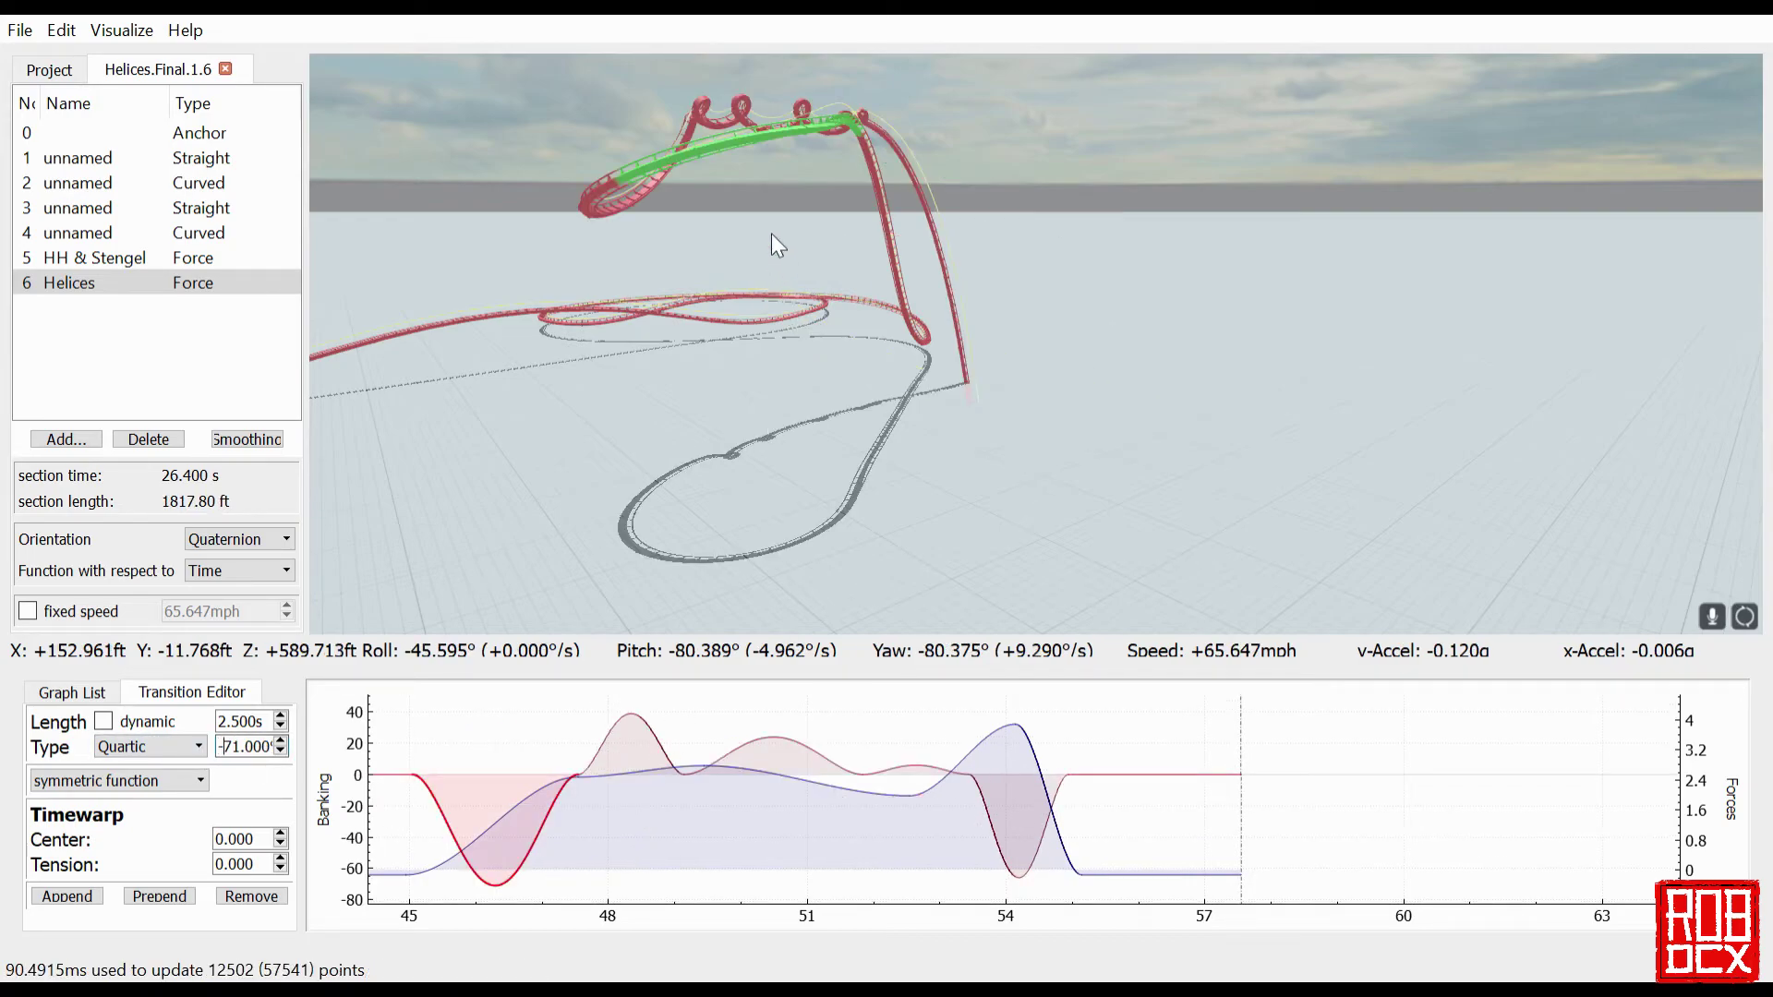
pyautogui.click(634, 744)
pyautogui.click(235, 754)
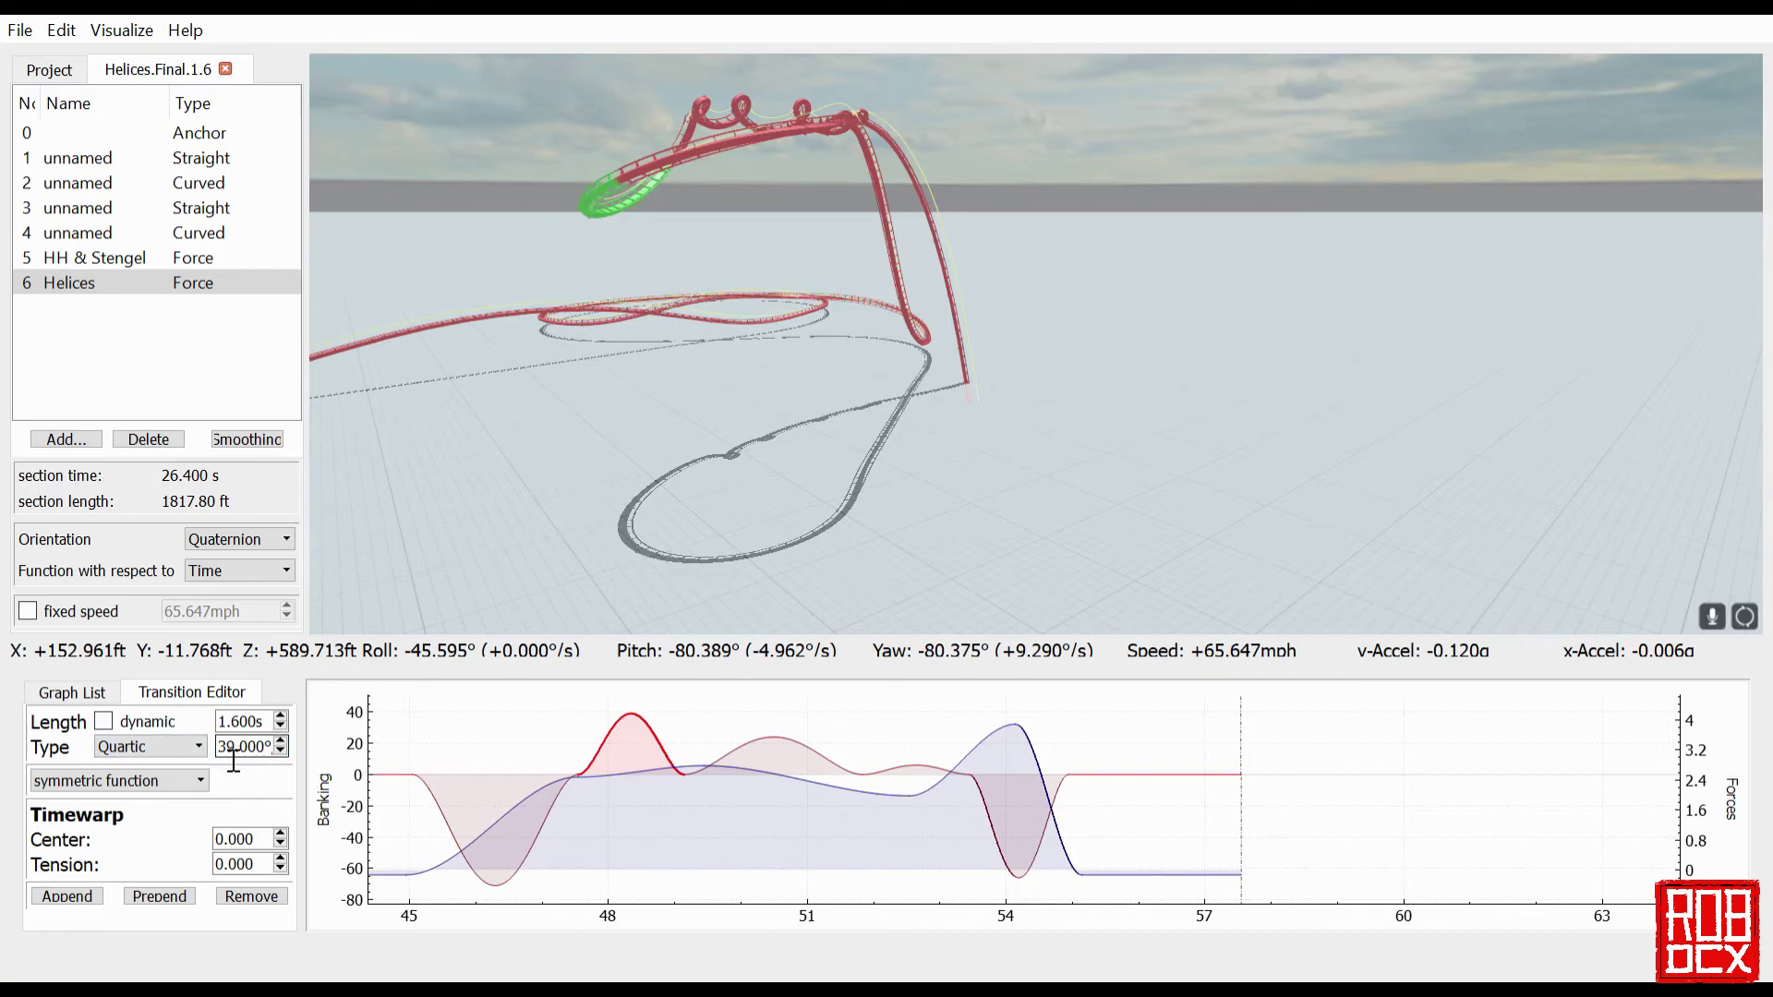
pyautogui.write('-')
# - Set the second helix's third roll transition to -24°/s and reverse the sign of the small fourth one
pyautogui.click(763, 758)
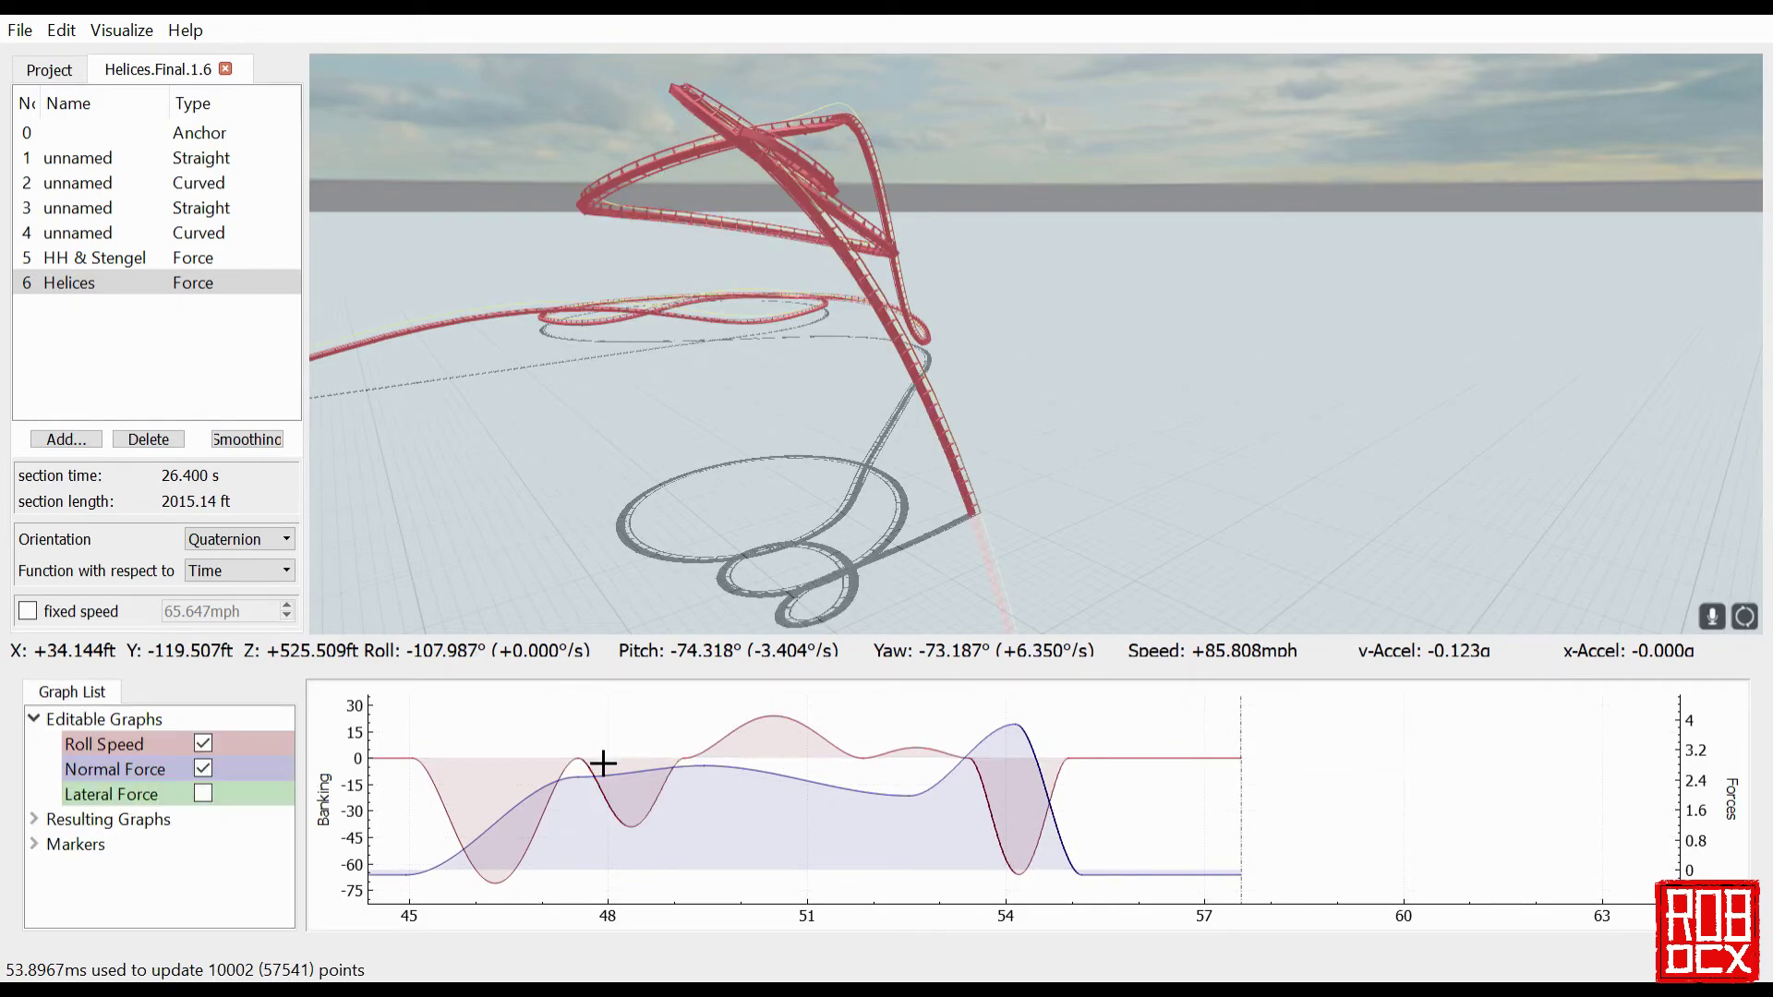
pyautogui.click(752, 746)
pyautogui.click(222, 746)
pyautogui.write('-24.000')
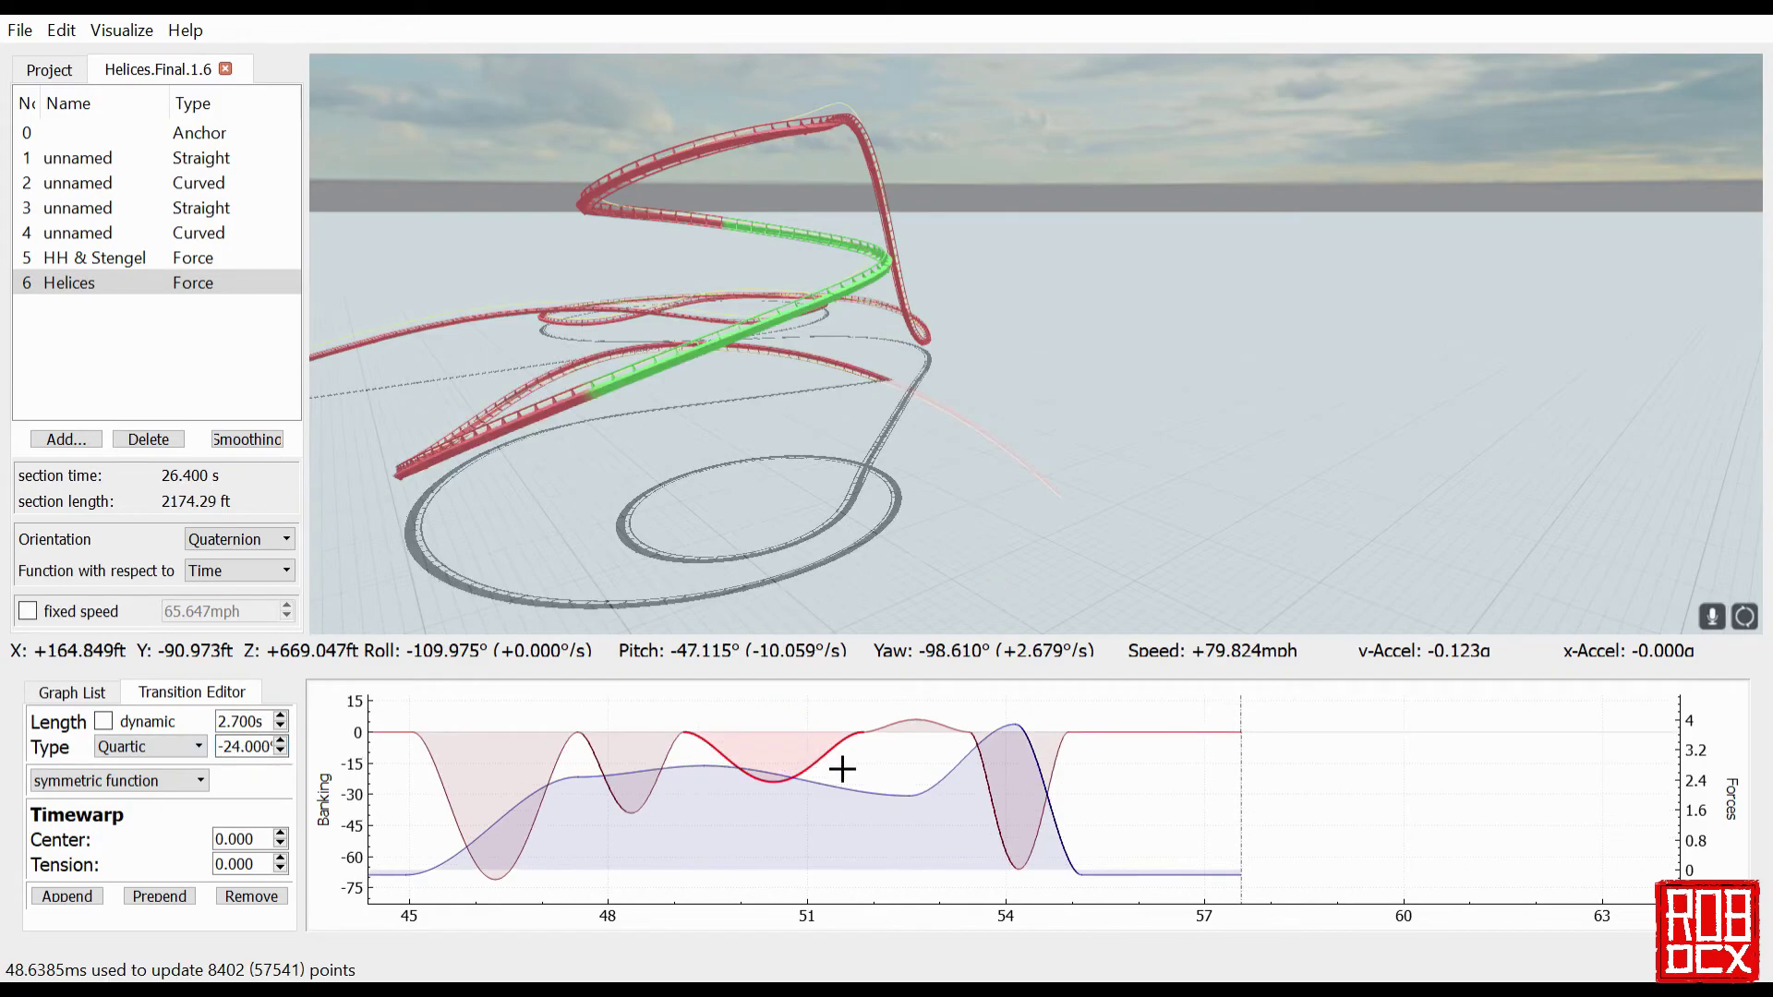
pyautogui.click(907, 739)
pyautogui.click(222, 746)
pyautogui.write('-')
# - Set the second helix's exit roll transition to 66°/s and preview the ride through the mirrored helix
pyautogui.click(1014, 812)
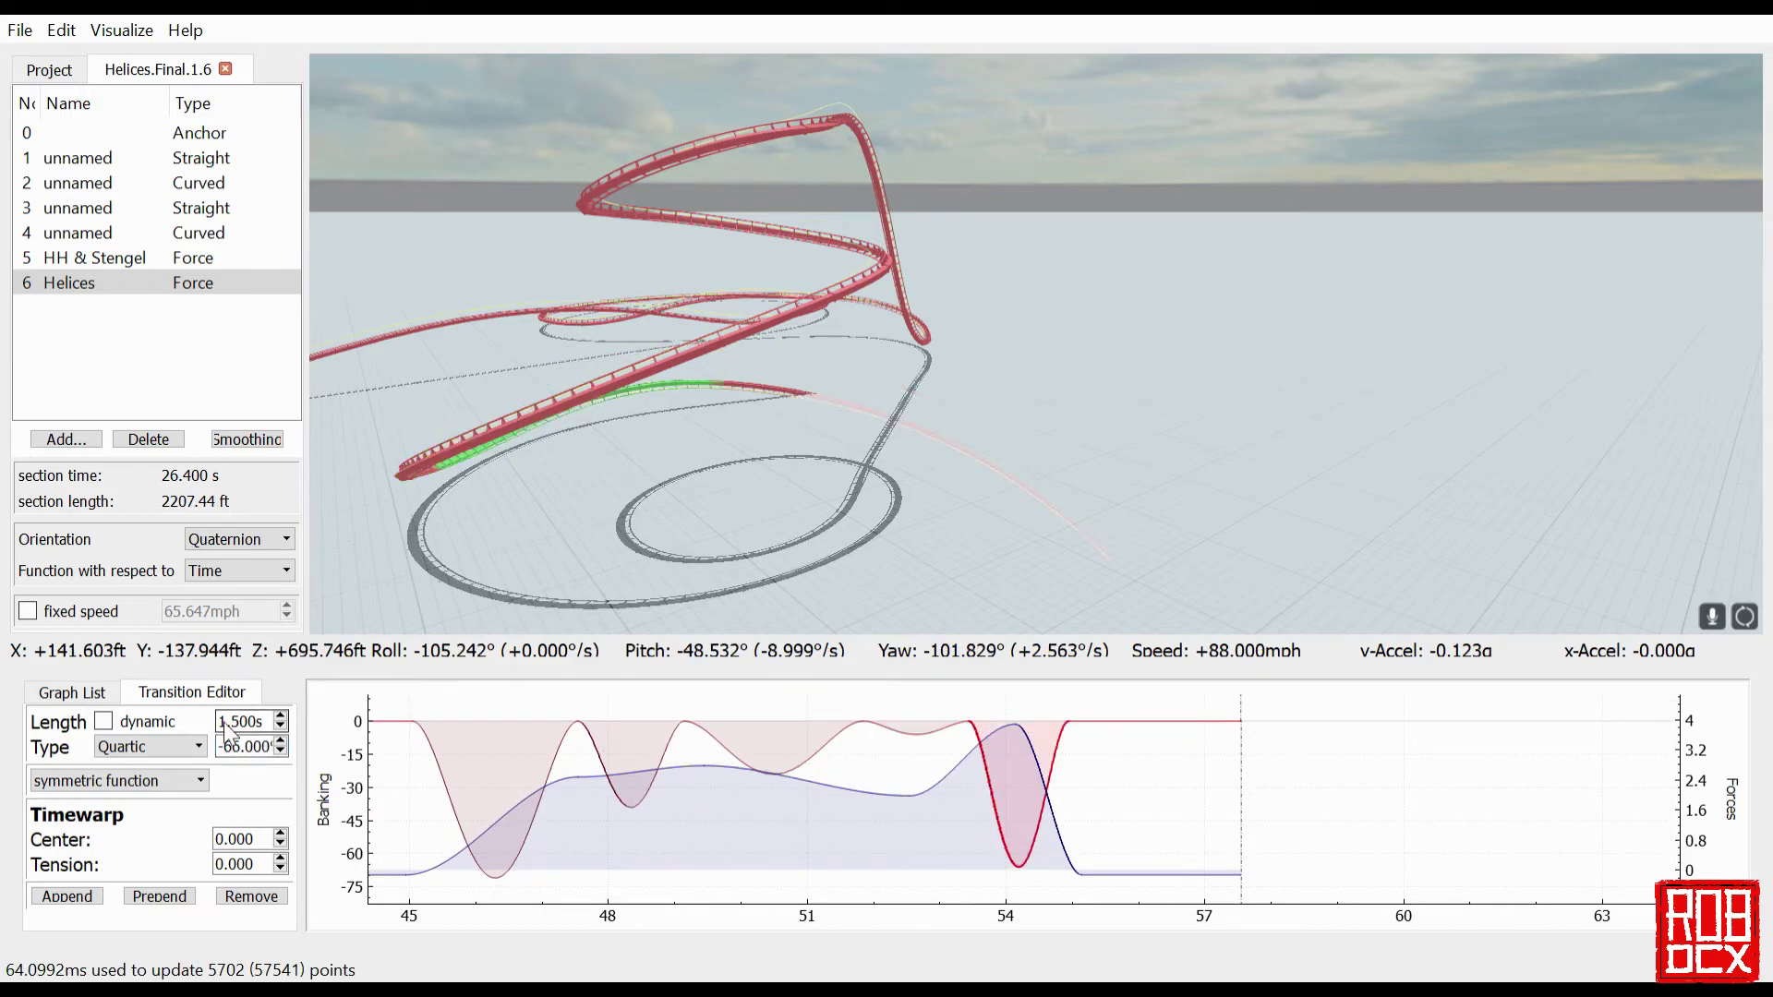
pyautogui.click(220, 746)
pyautogui.press('Delete')
pyautogui.click(876, 580)
pyautogui.rightClick(876, 579)
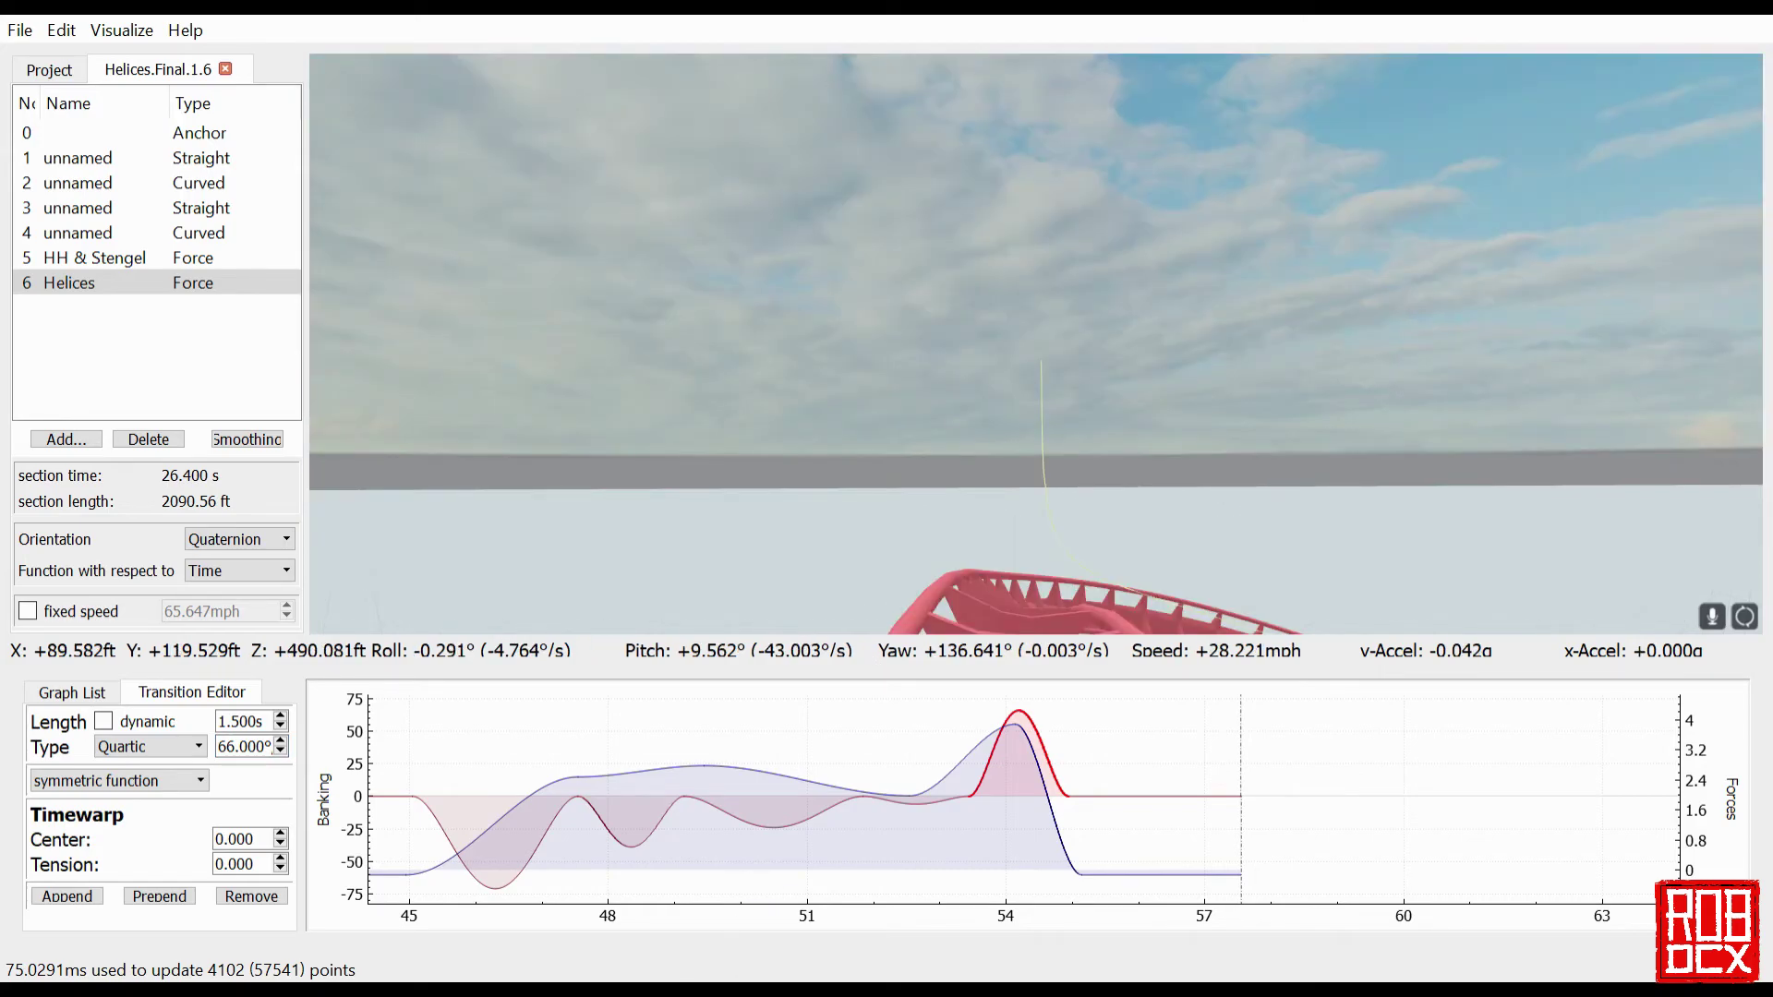